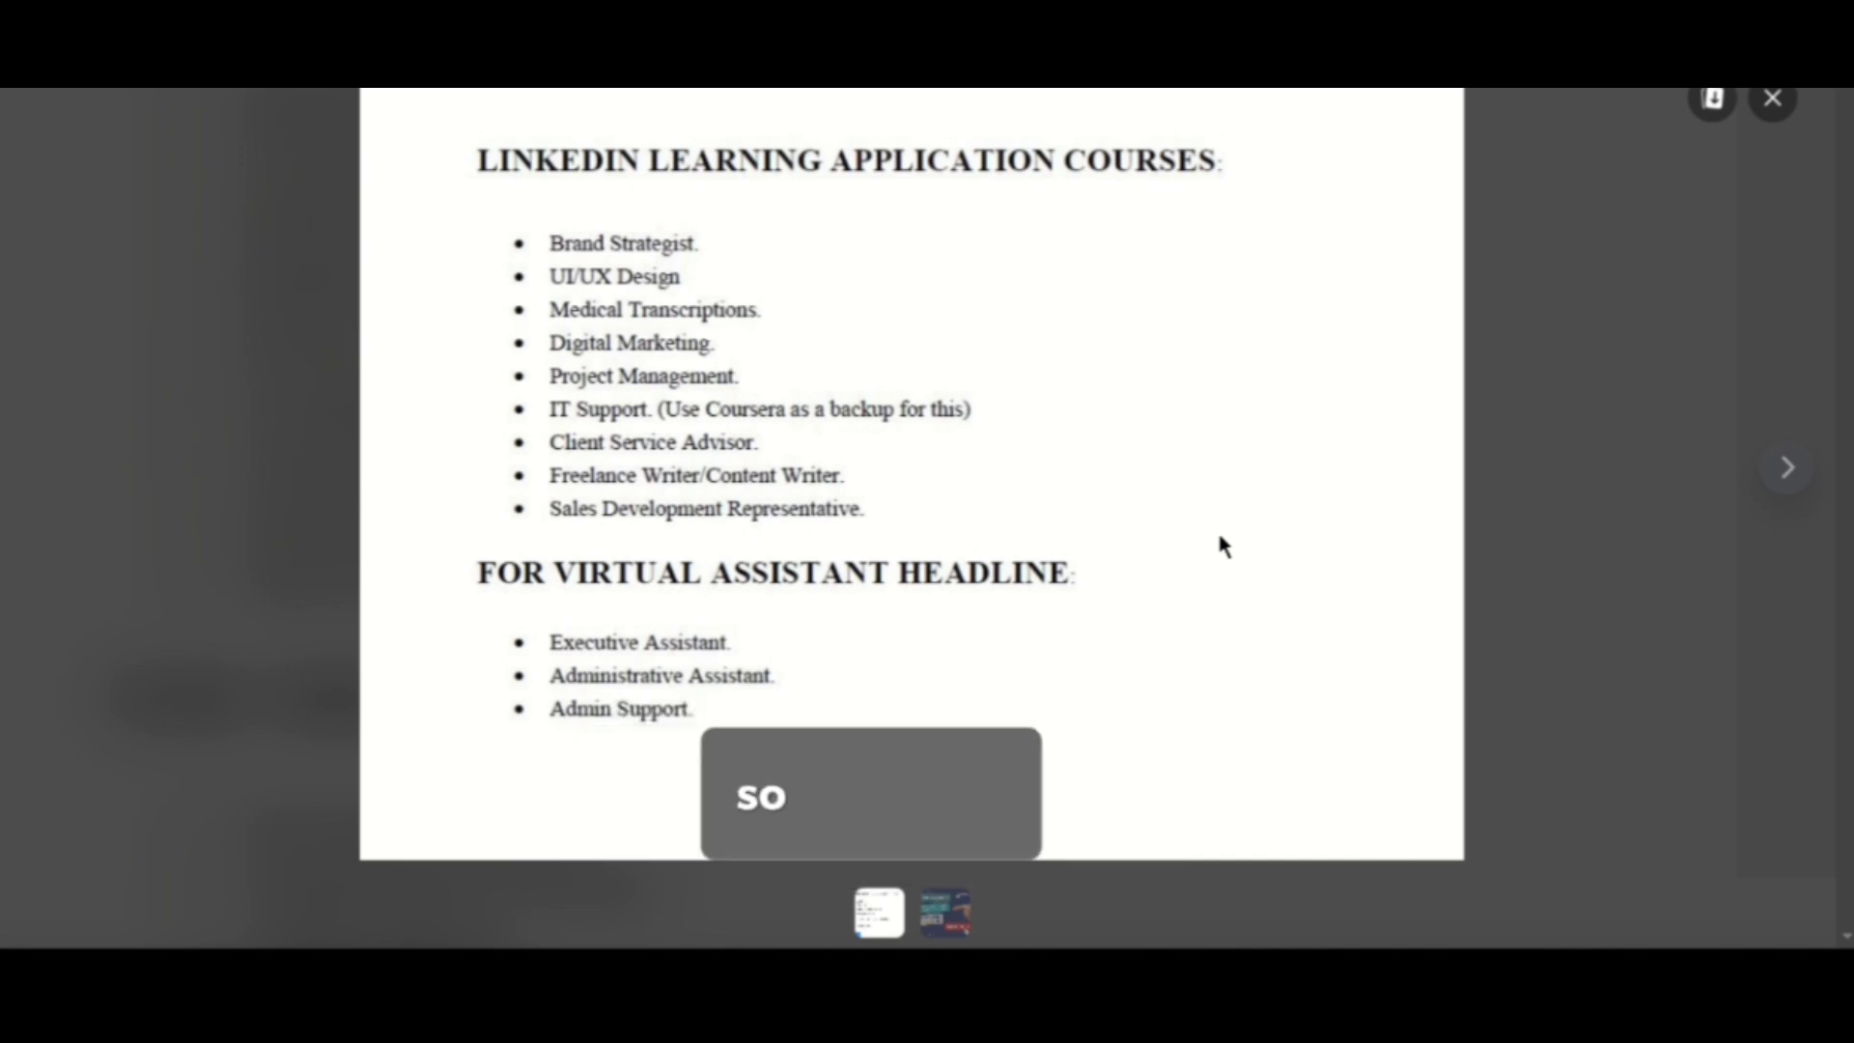
key(Right)
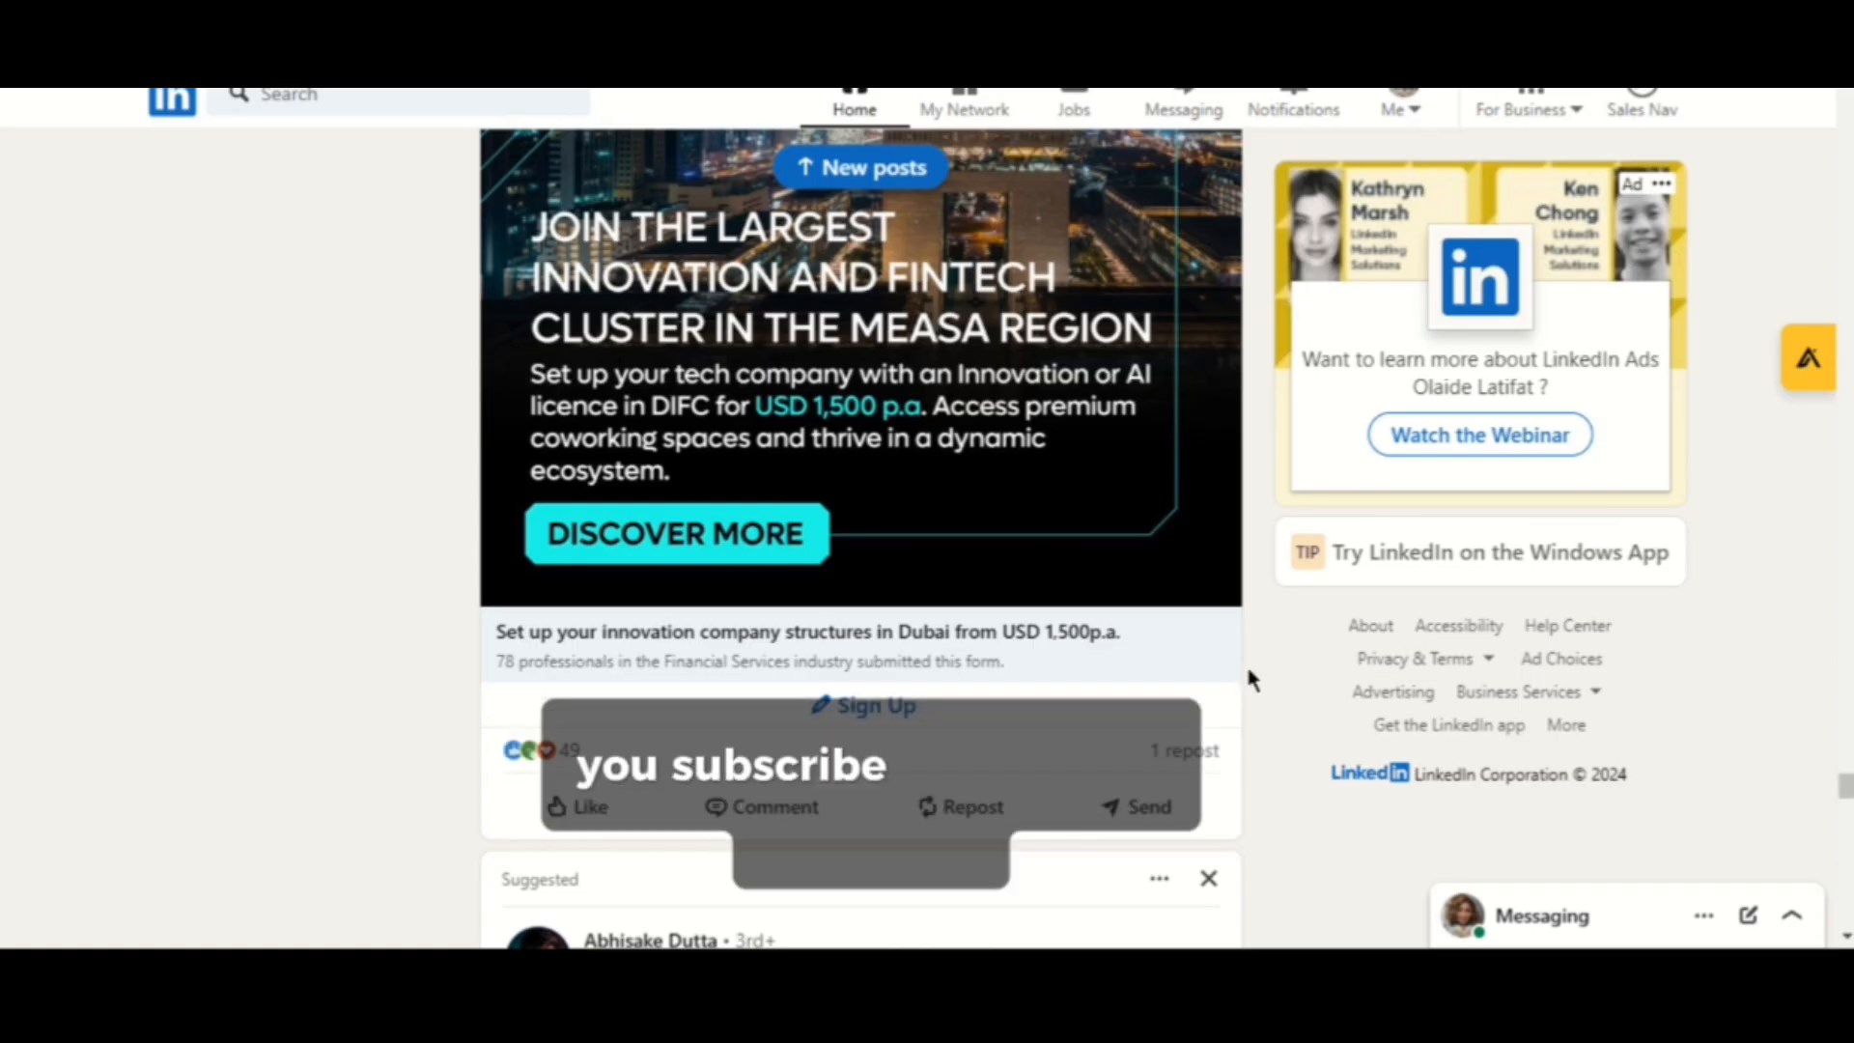
scroll(1221, 507, down, 3)
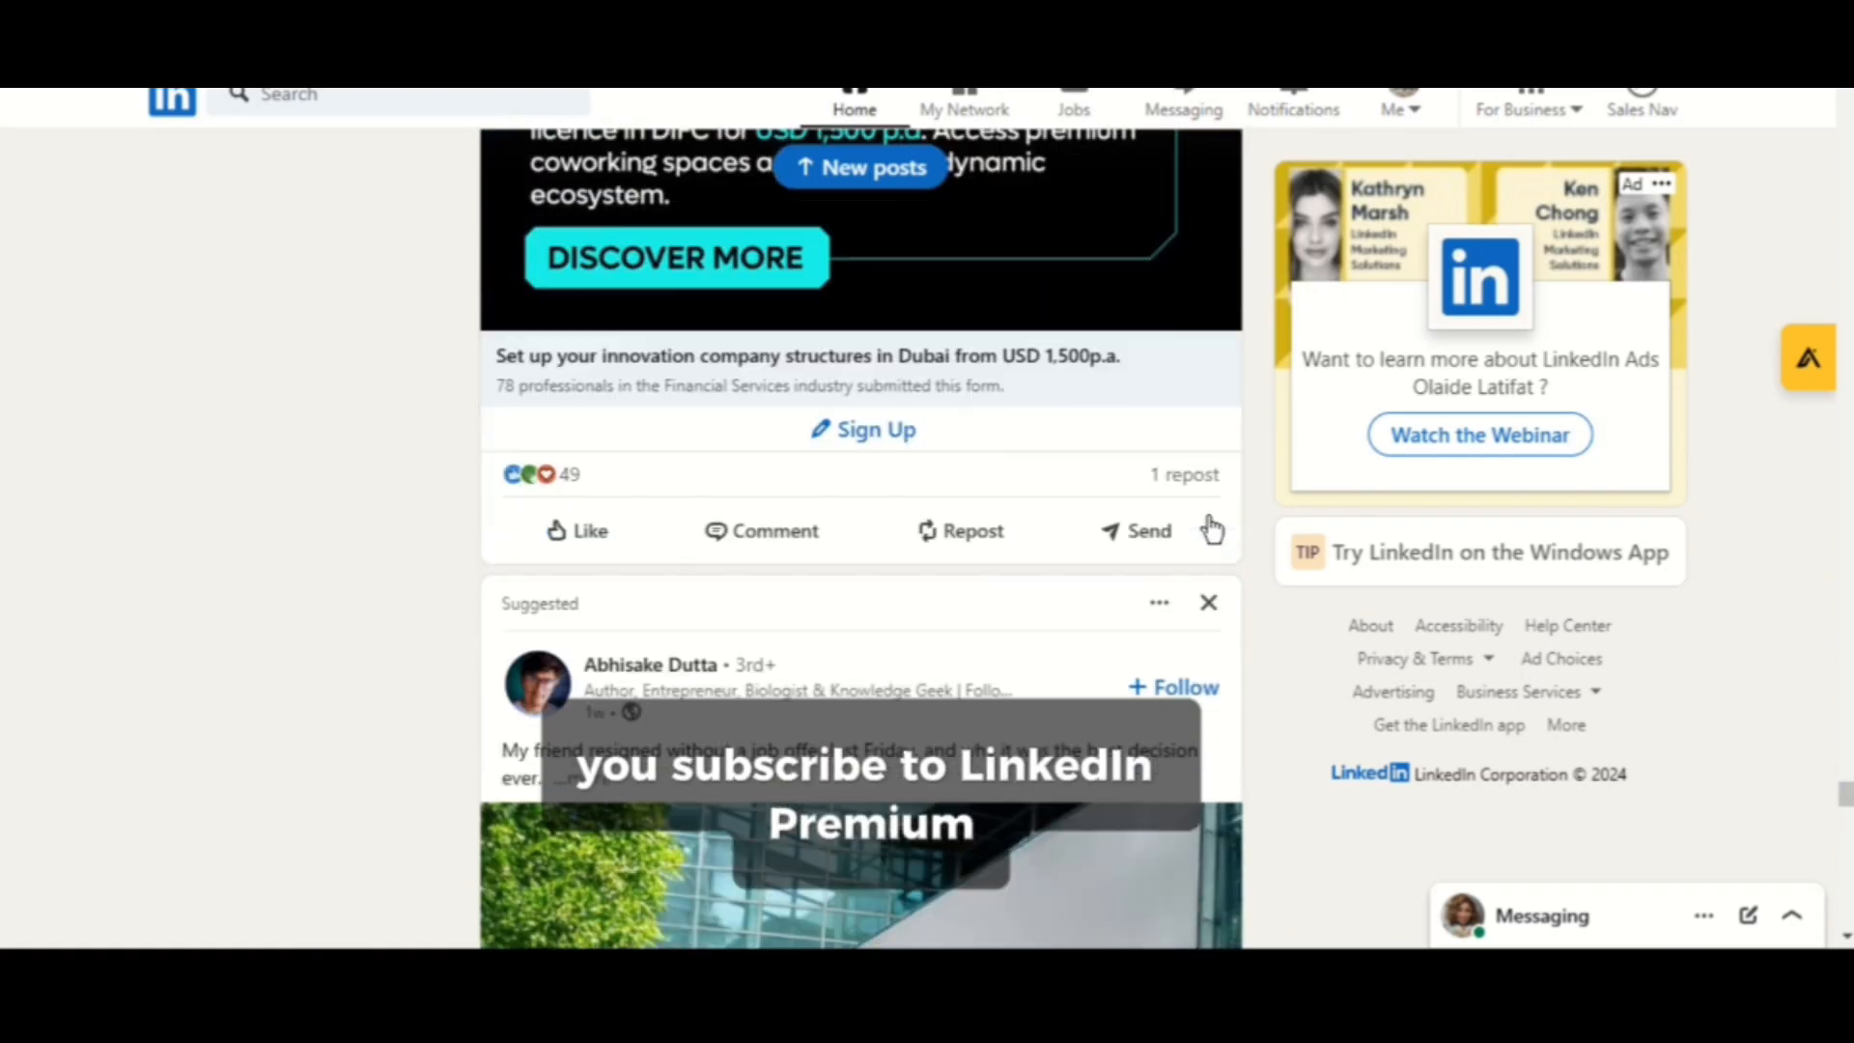
scroll(1212, 529, up, 1)
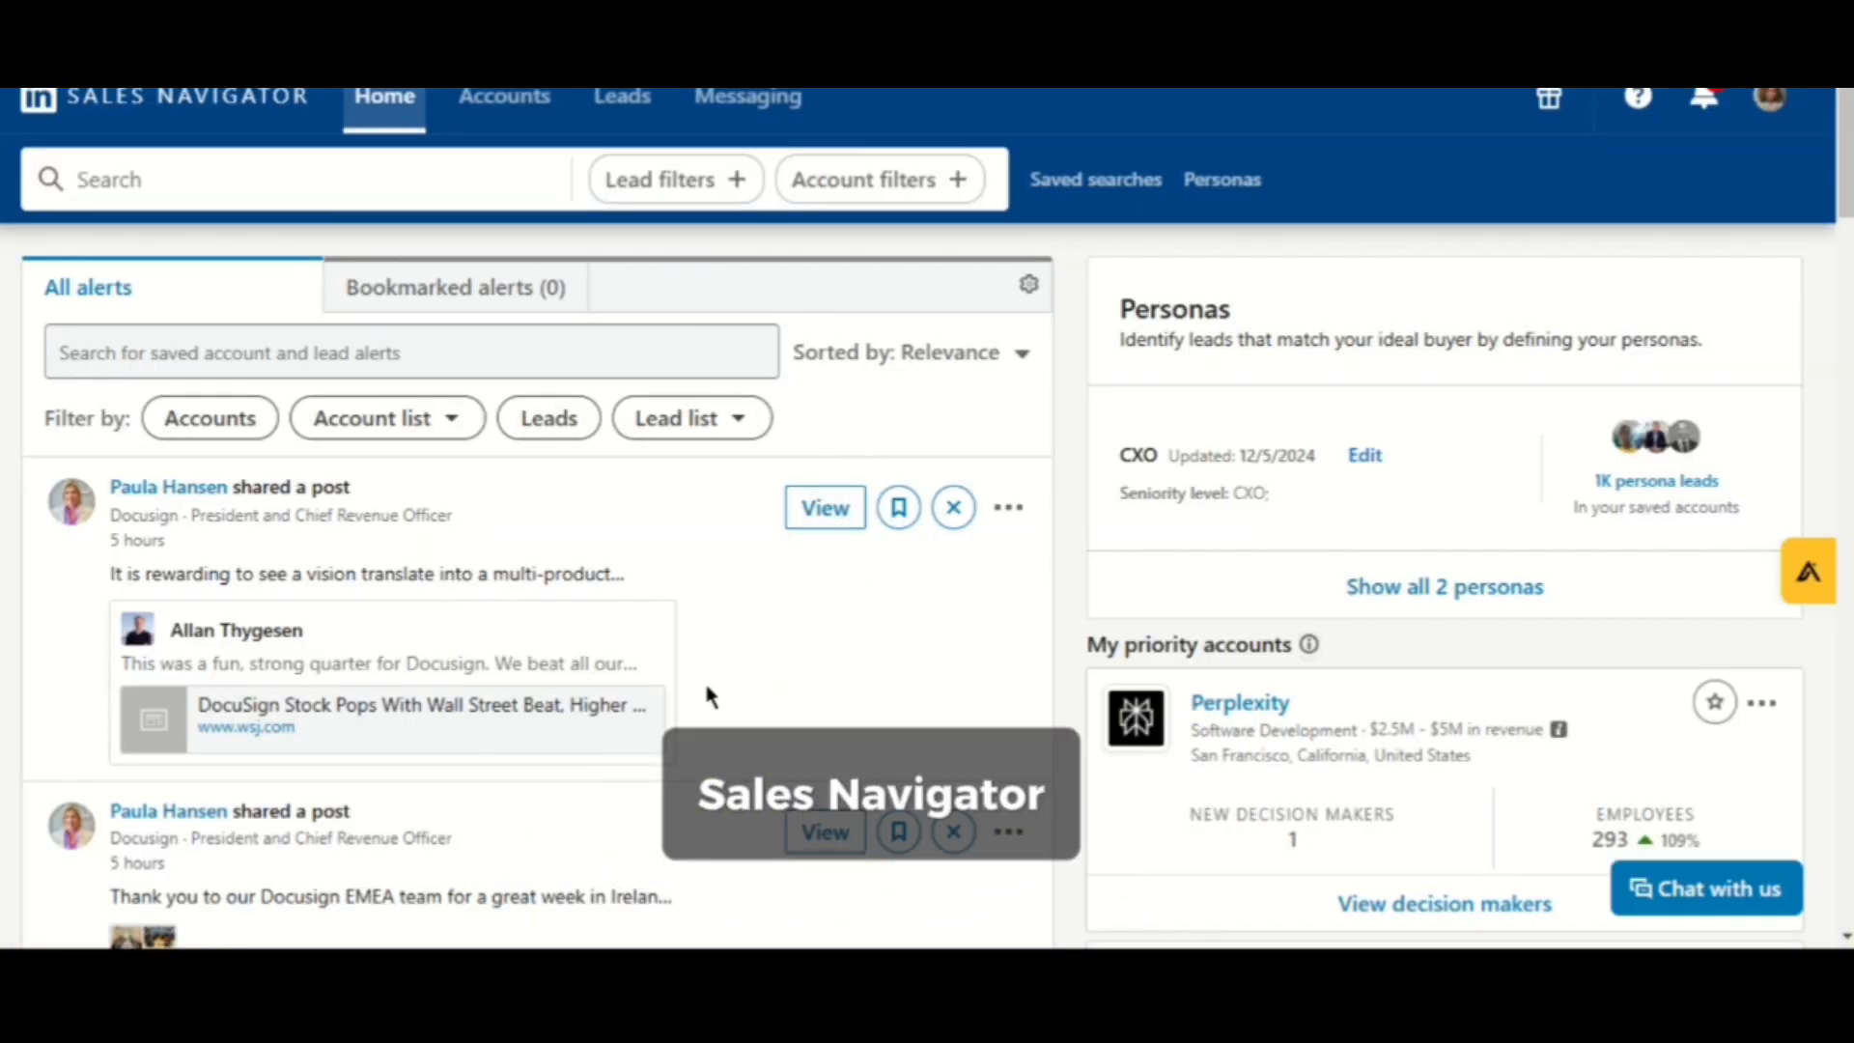
- Scroll through the Sales Navigator home alerts feed to review the posted account updates
scroll(603, 704, down, 2)
scroll(603, 705, down, 2)
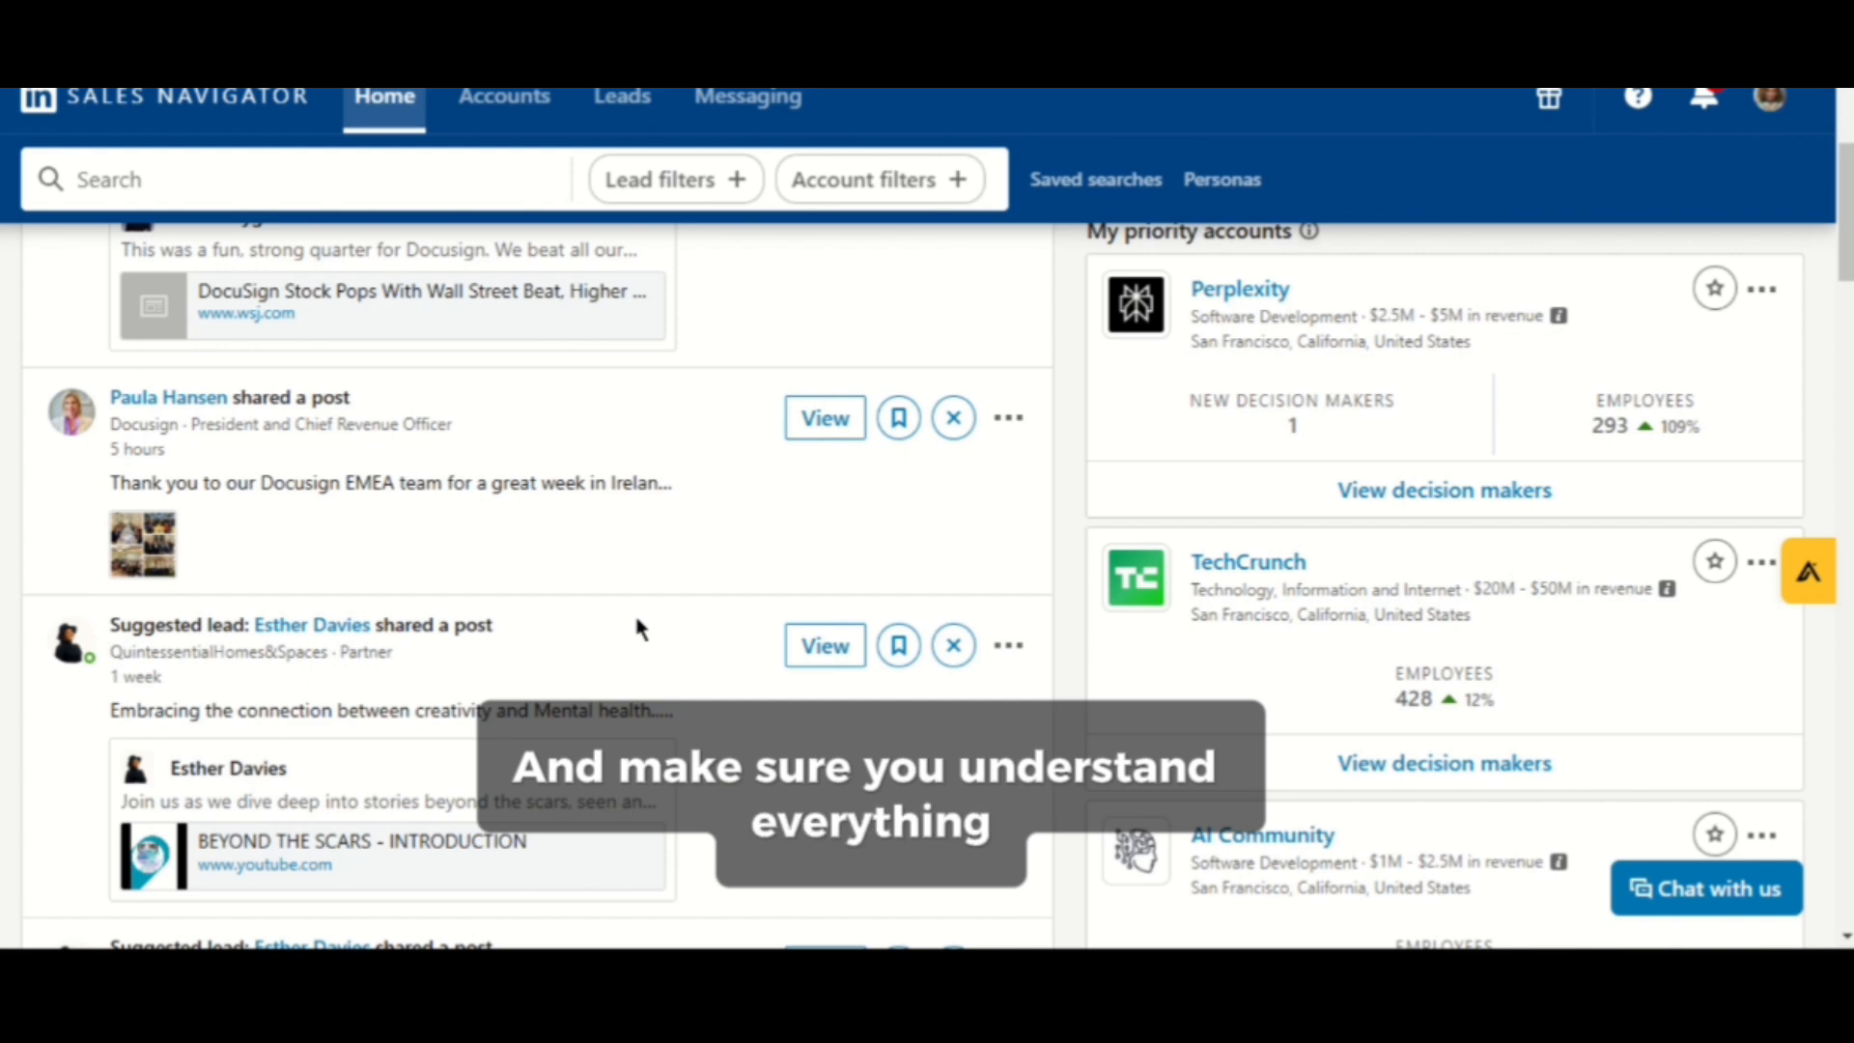
scroll(618, 618, up, 4)
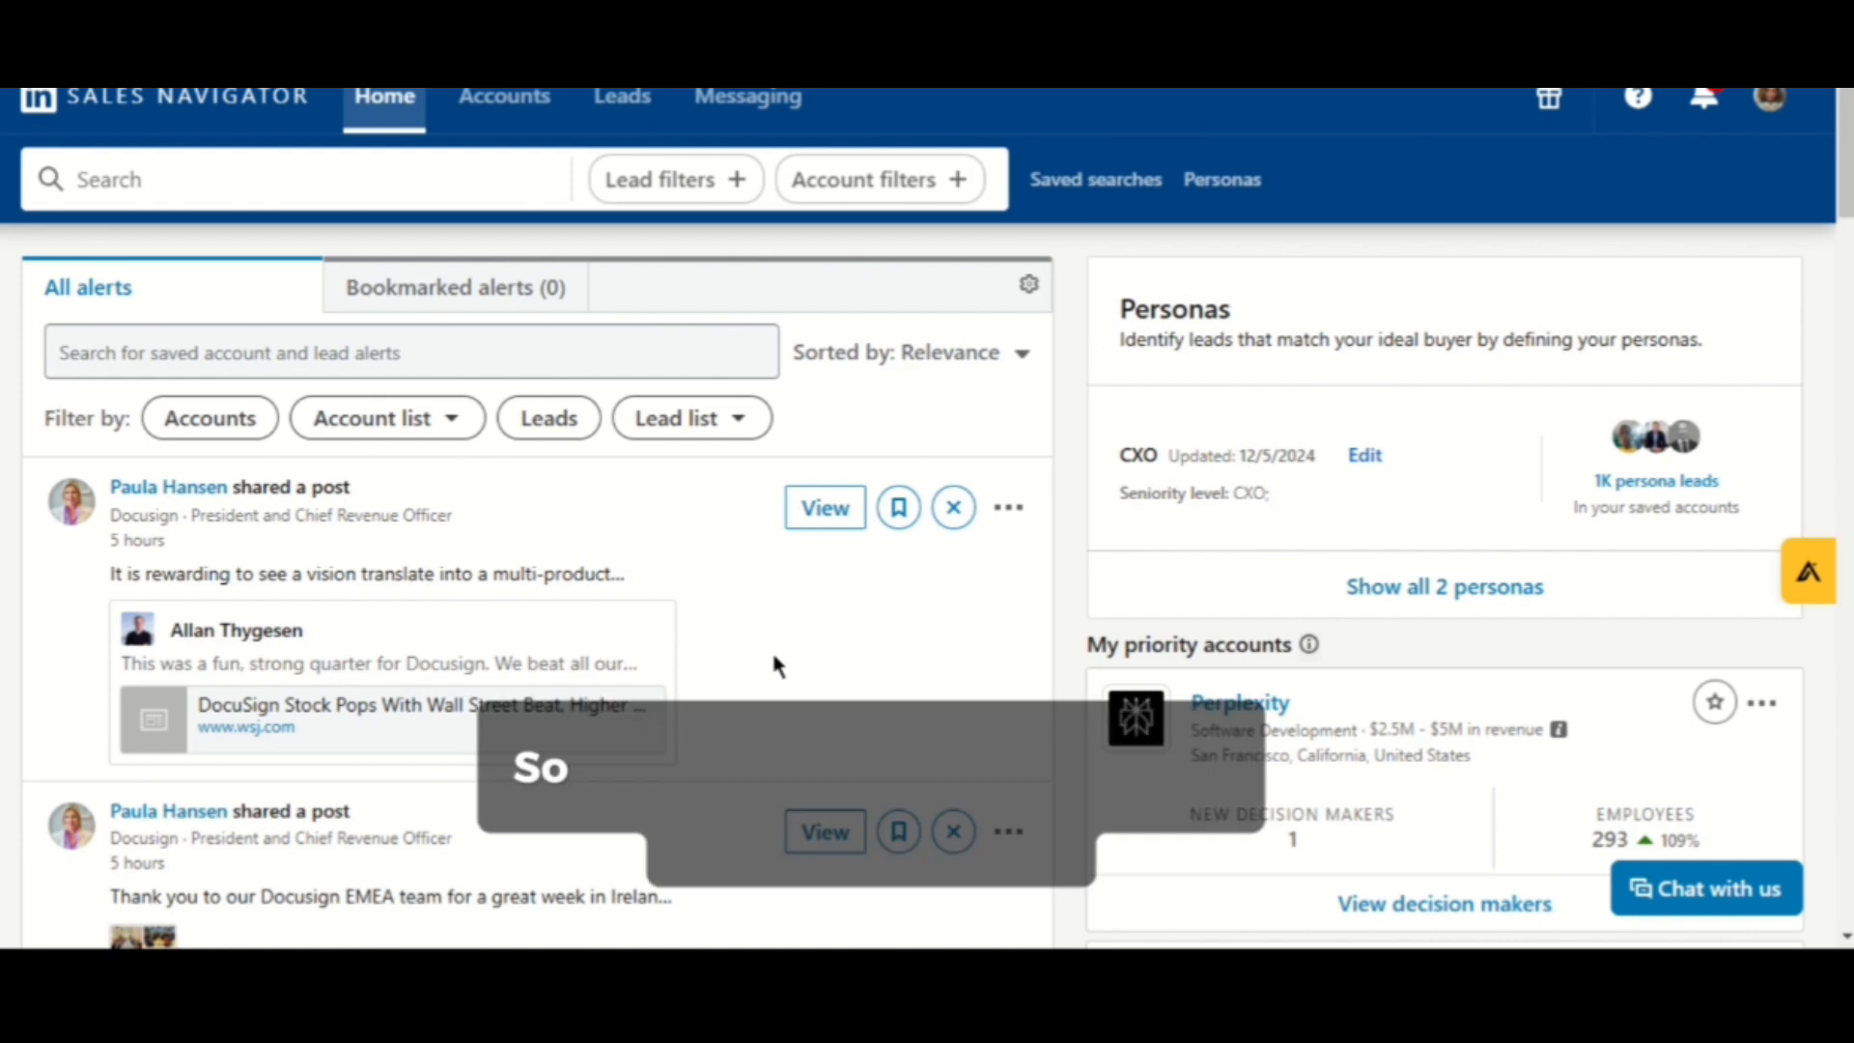
scroll(611, 709, down, 1)
scroll(605, 670, down, 2)
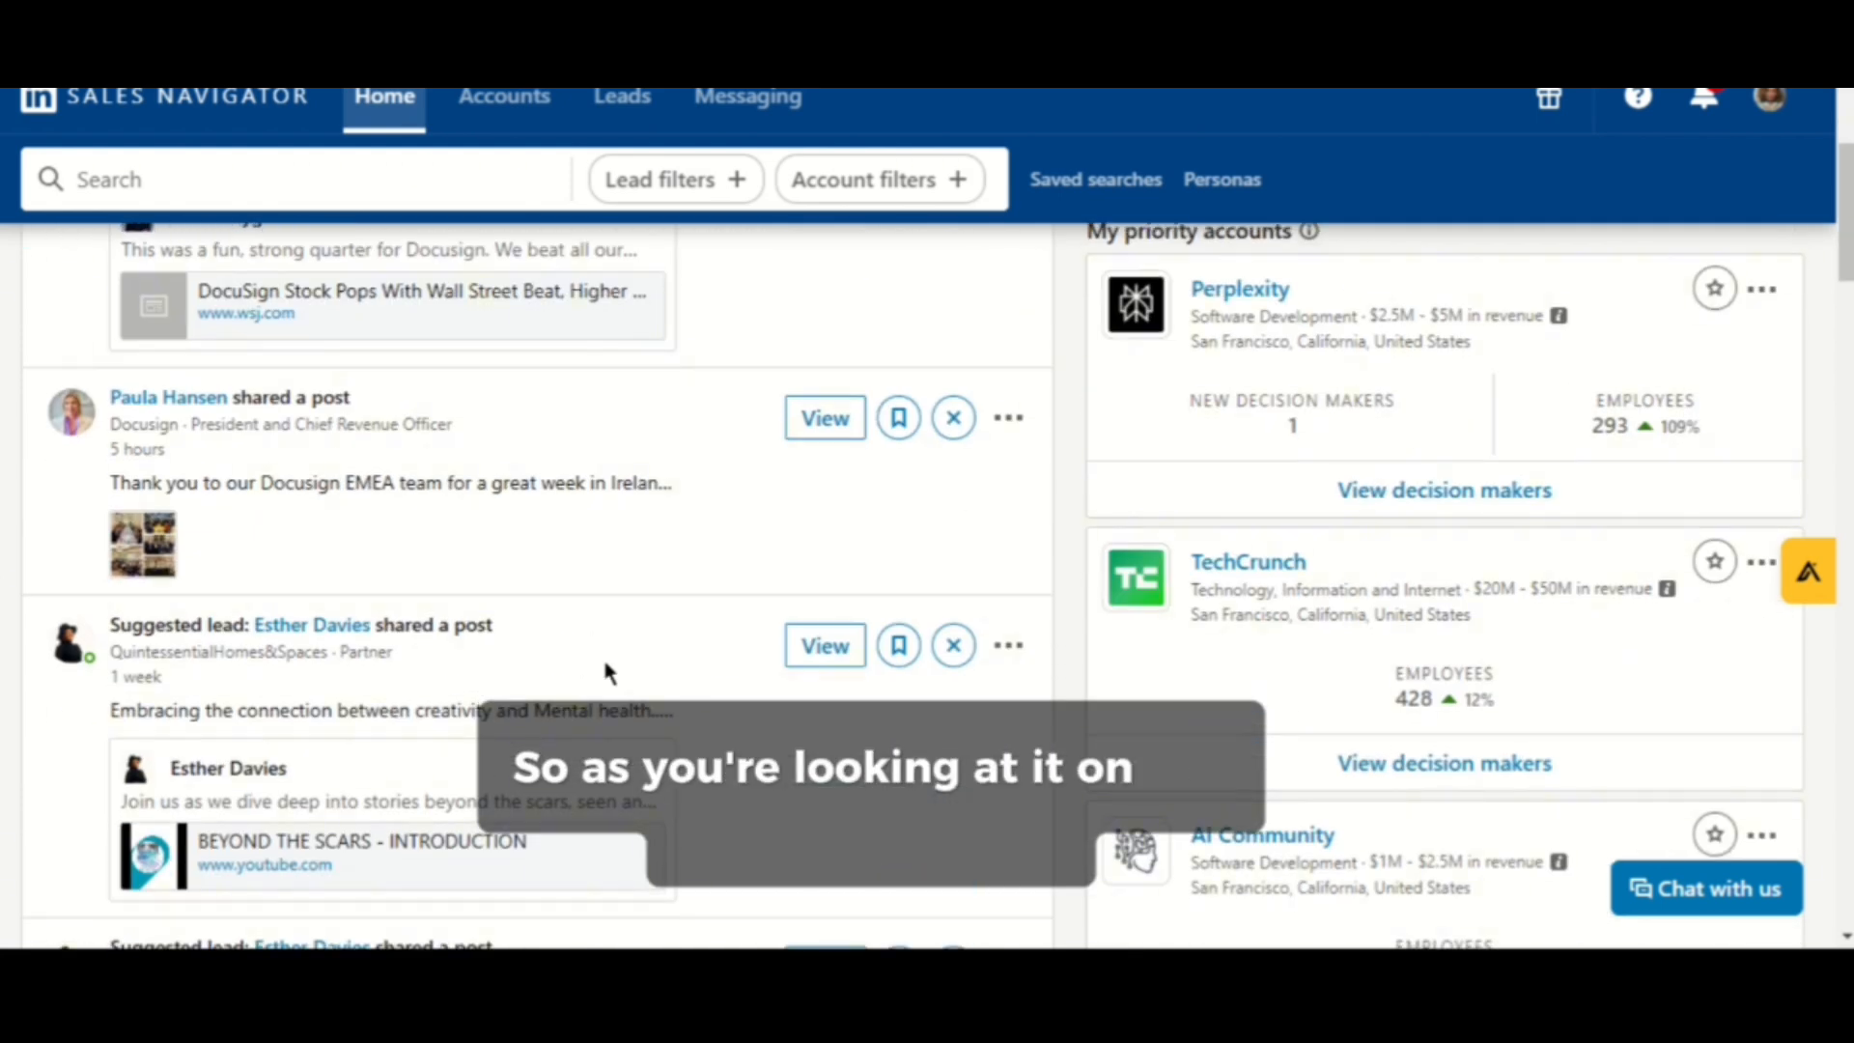
scroll(617, 647, down, 2)
scroll(616, 653, down, 6)
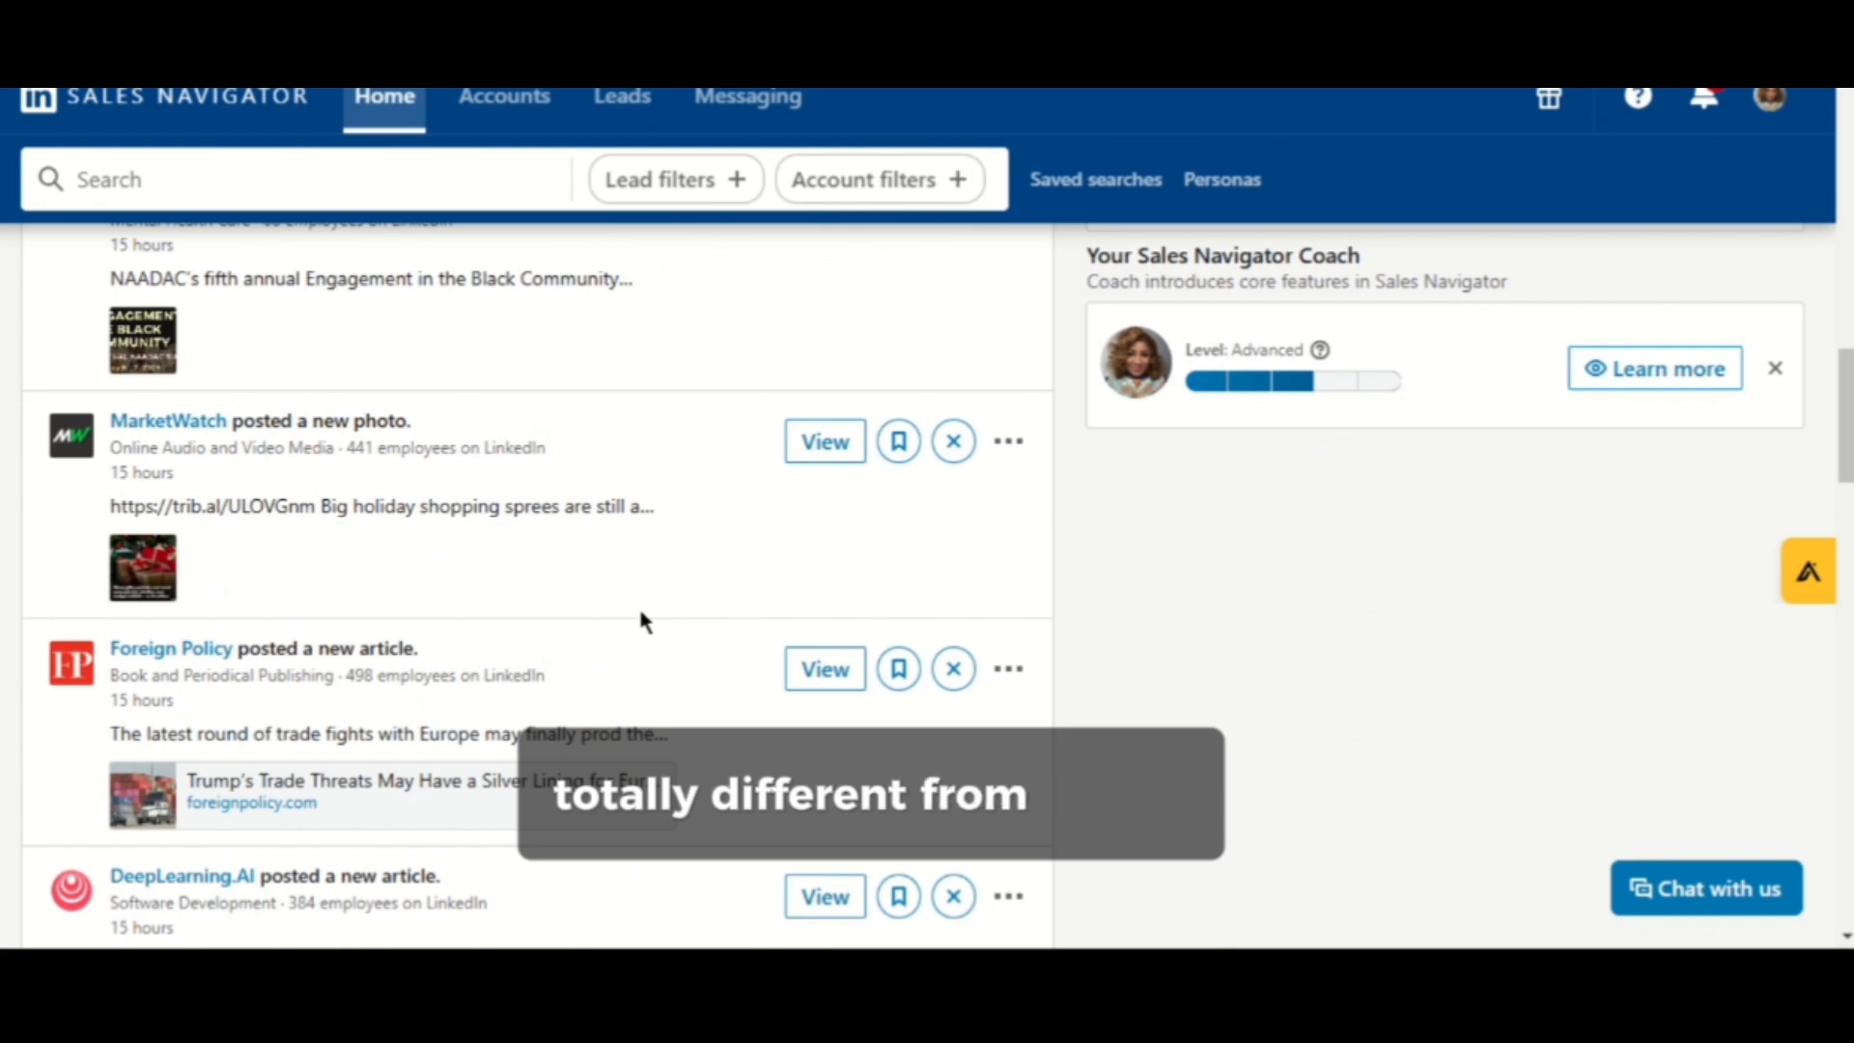
scroll(639, 601, down, 4)
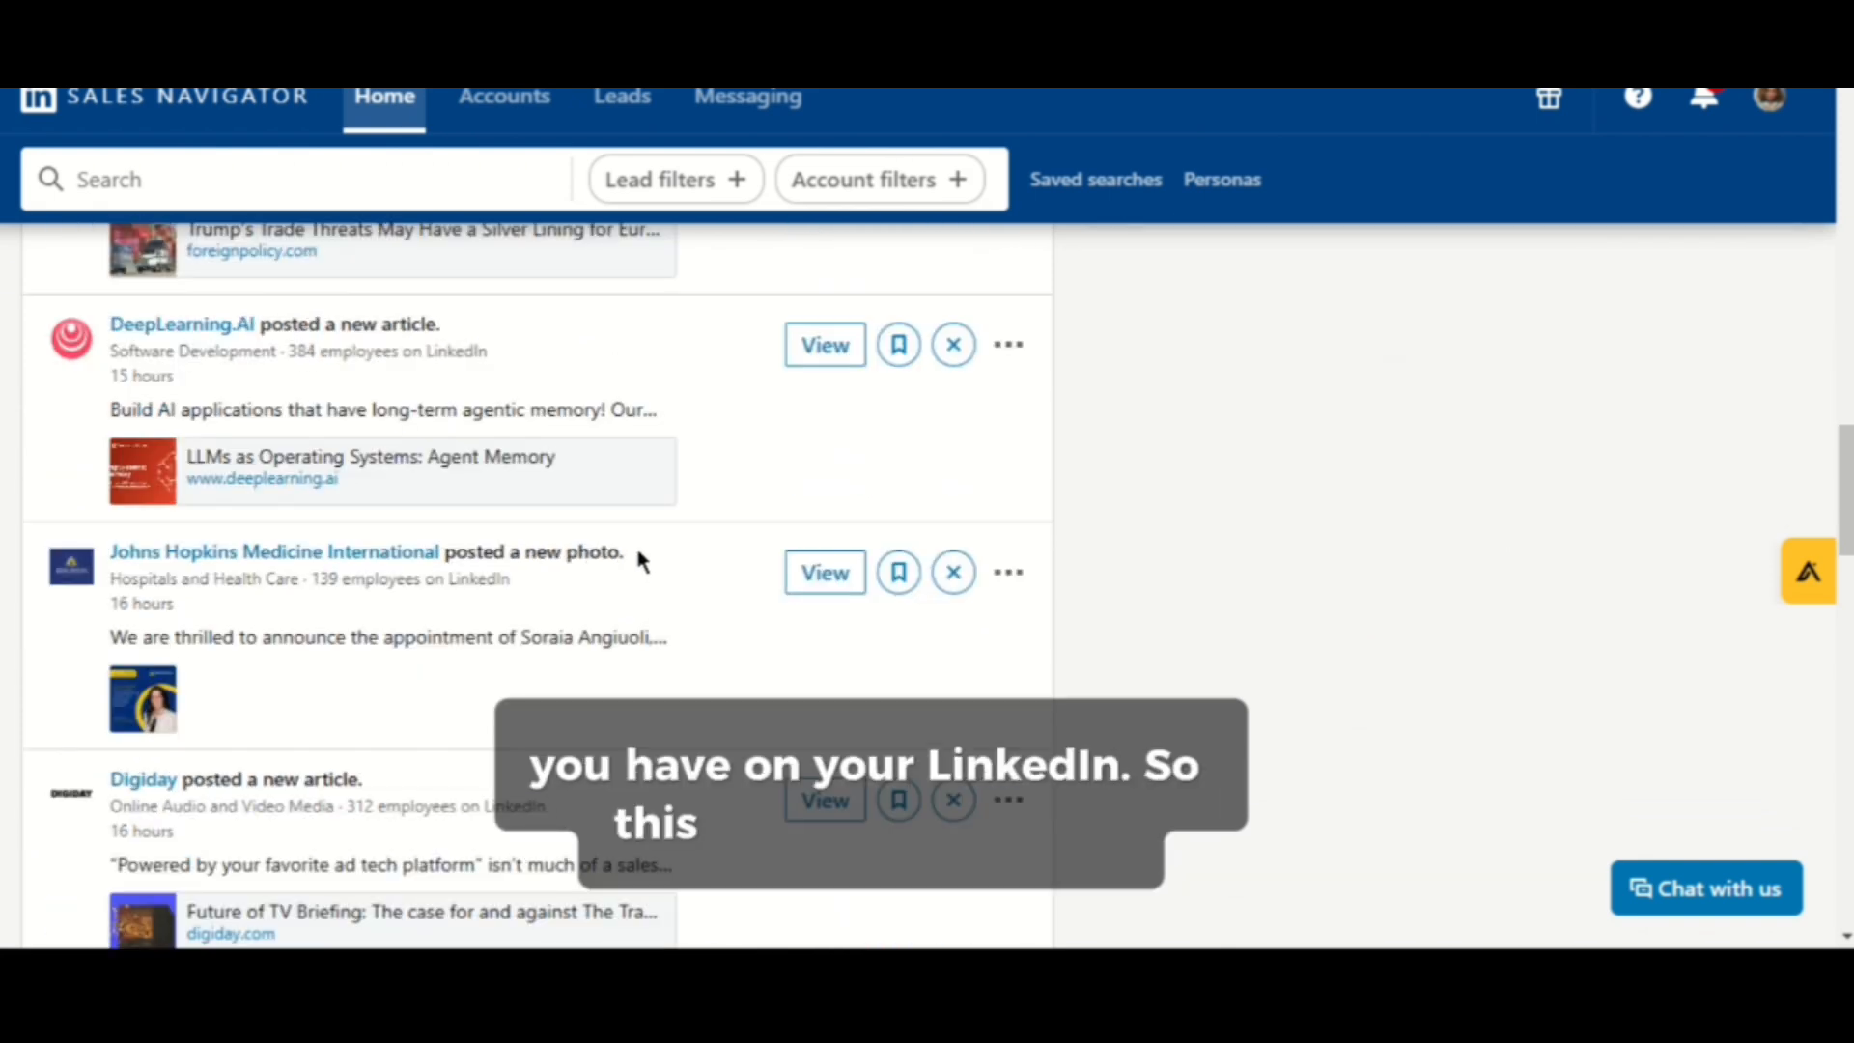
scroll(639, 555, down, 1)
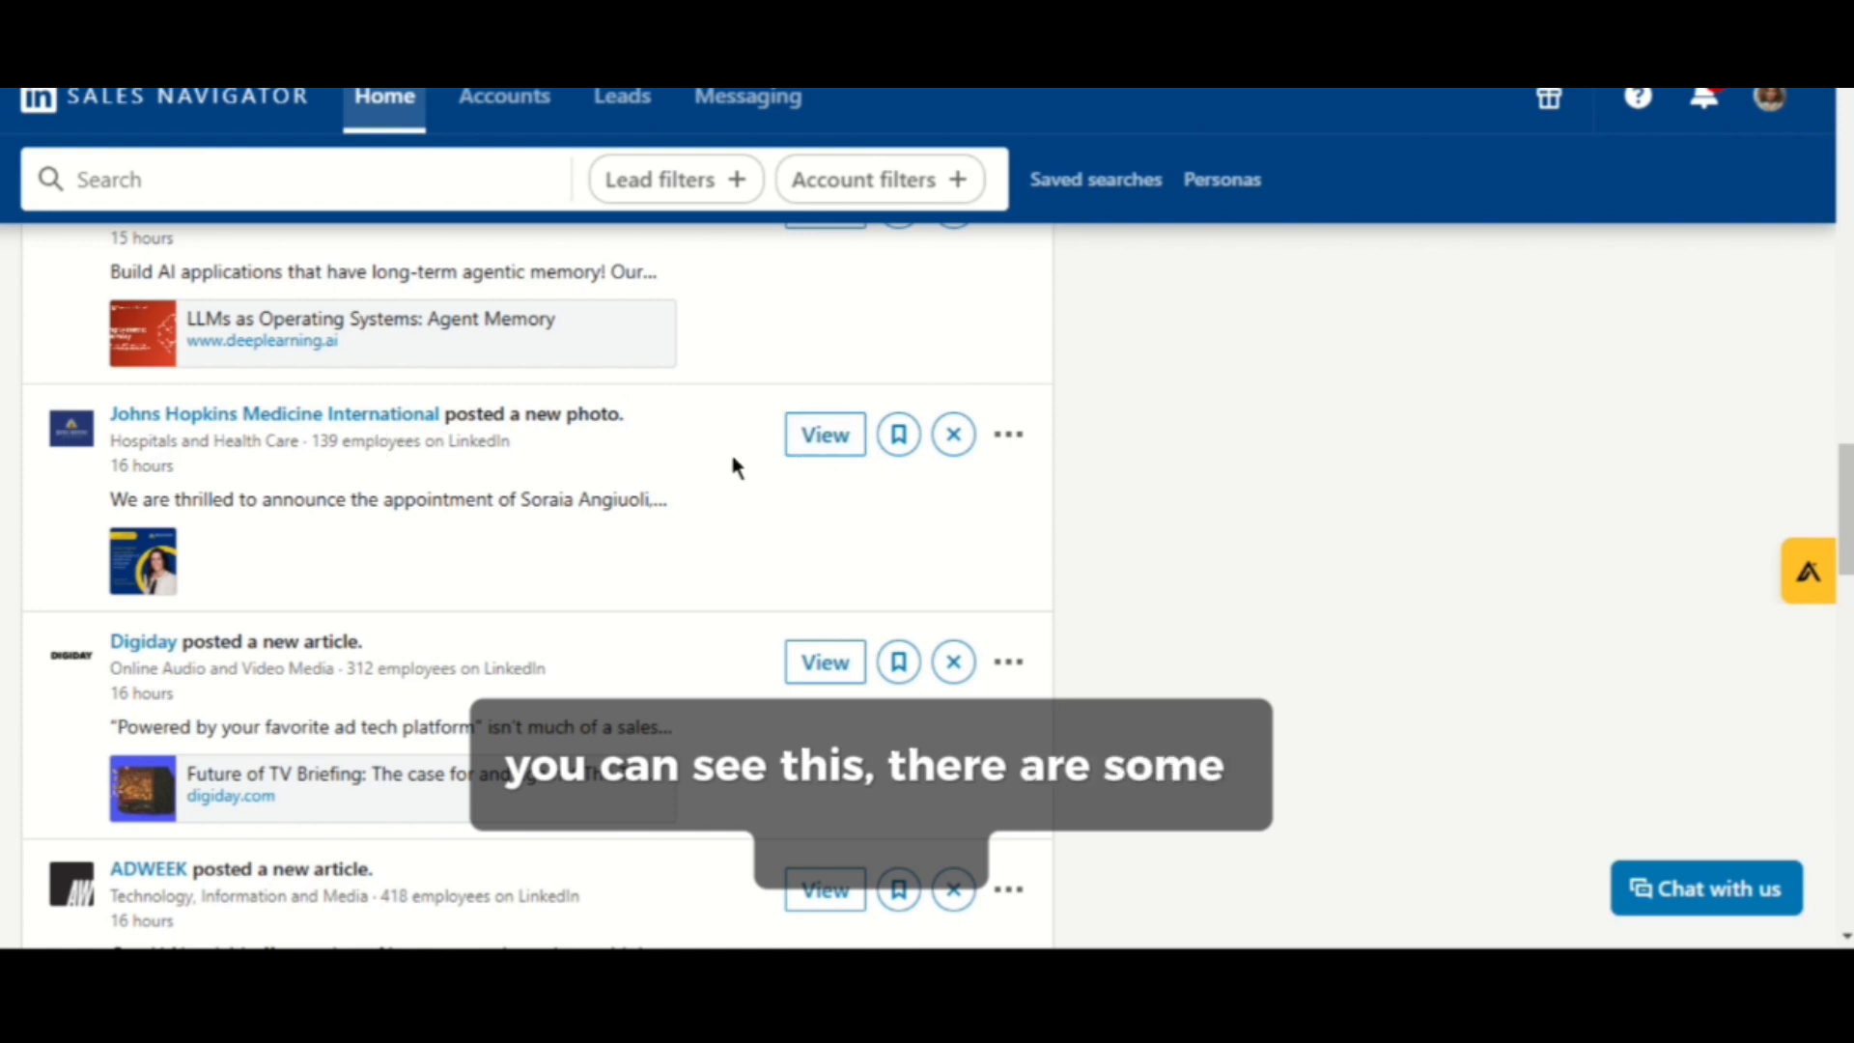
- Open the Johns Hopkins Medicine International alert's details, read through the post, and close the panel
click(826, 436)
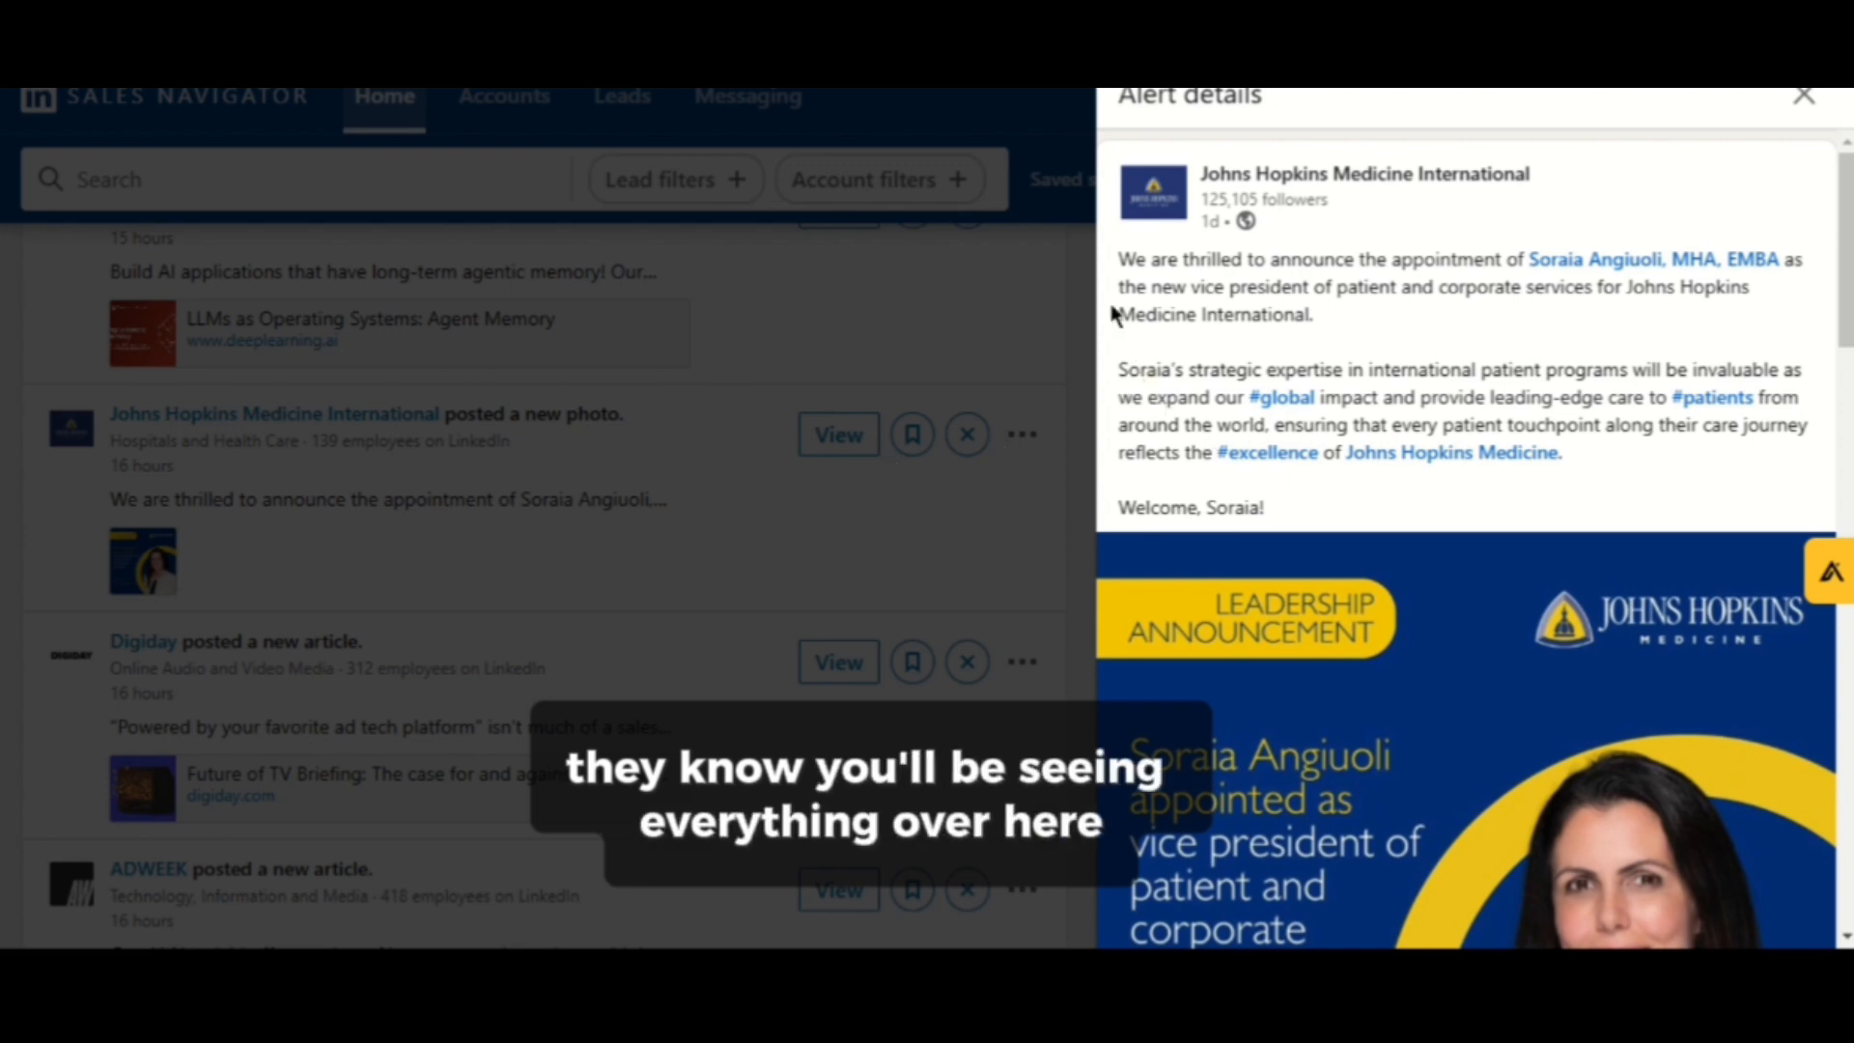
drag(1120, 258, 1375, 616)
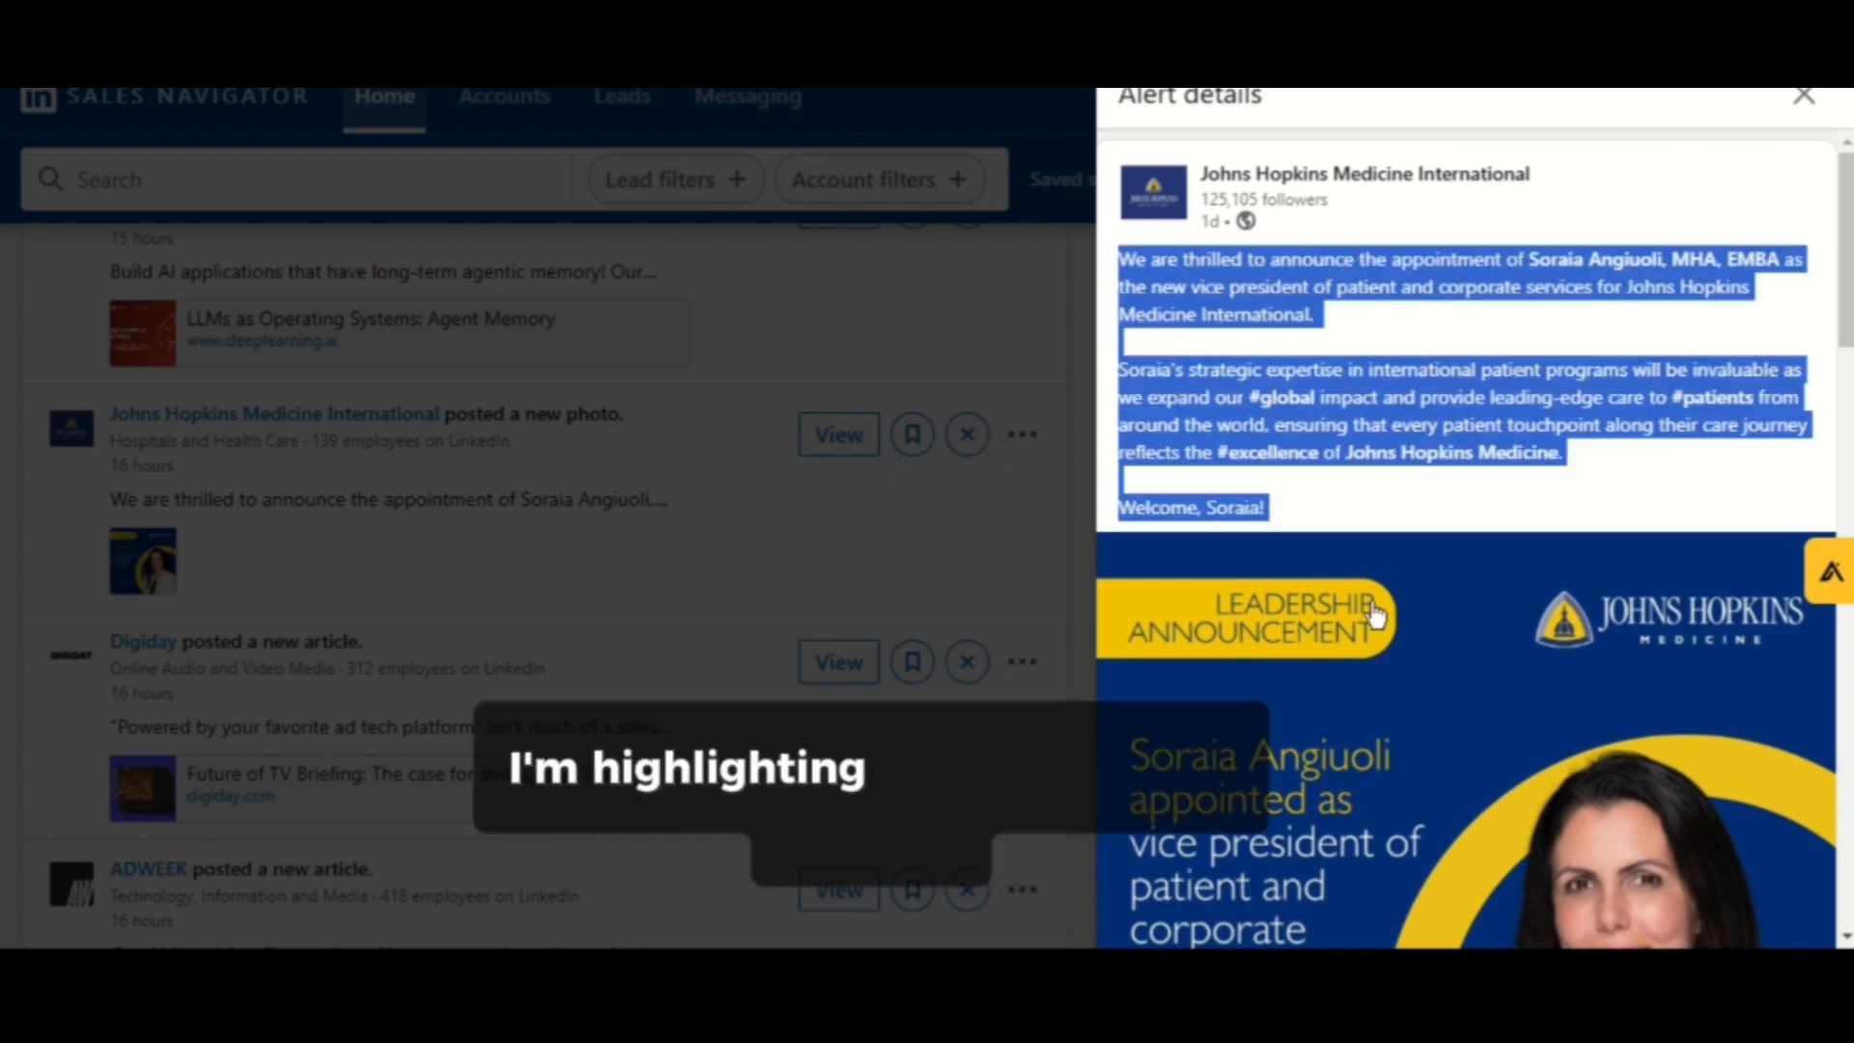
click(1318, 494)
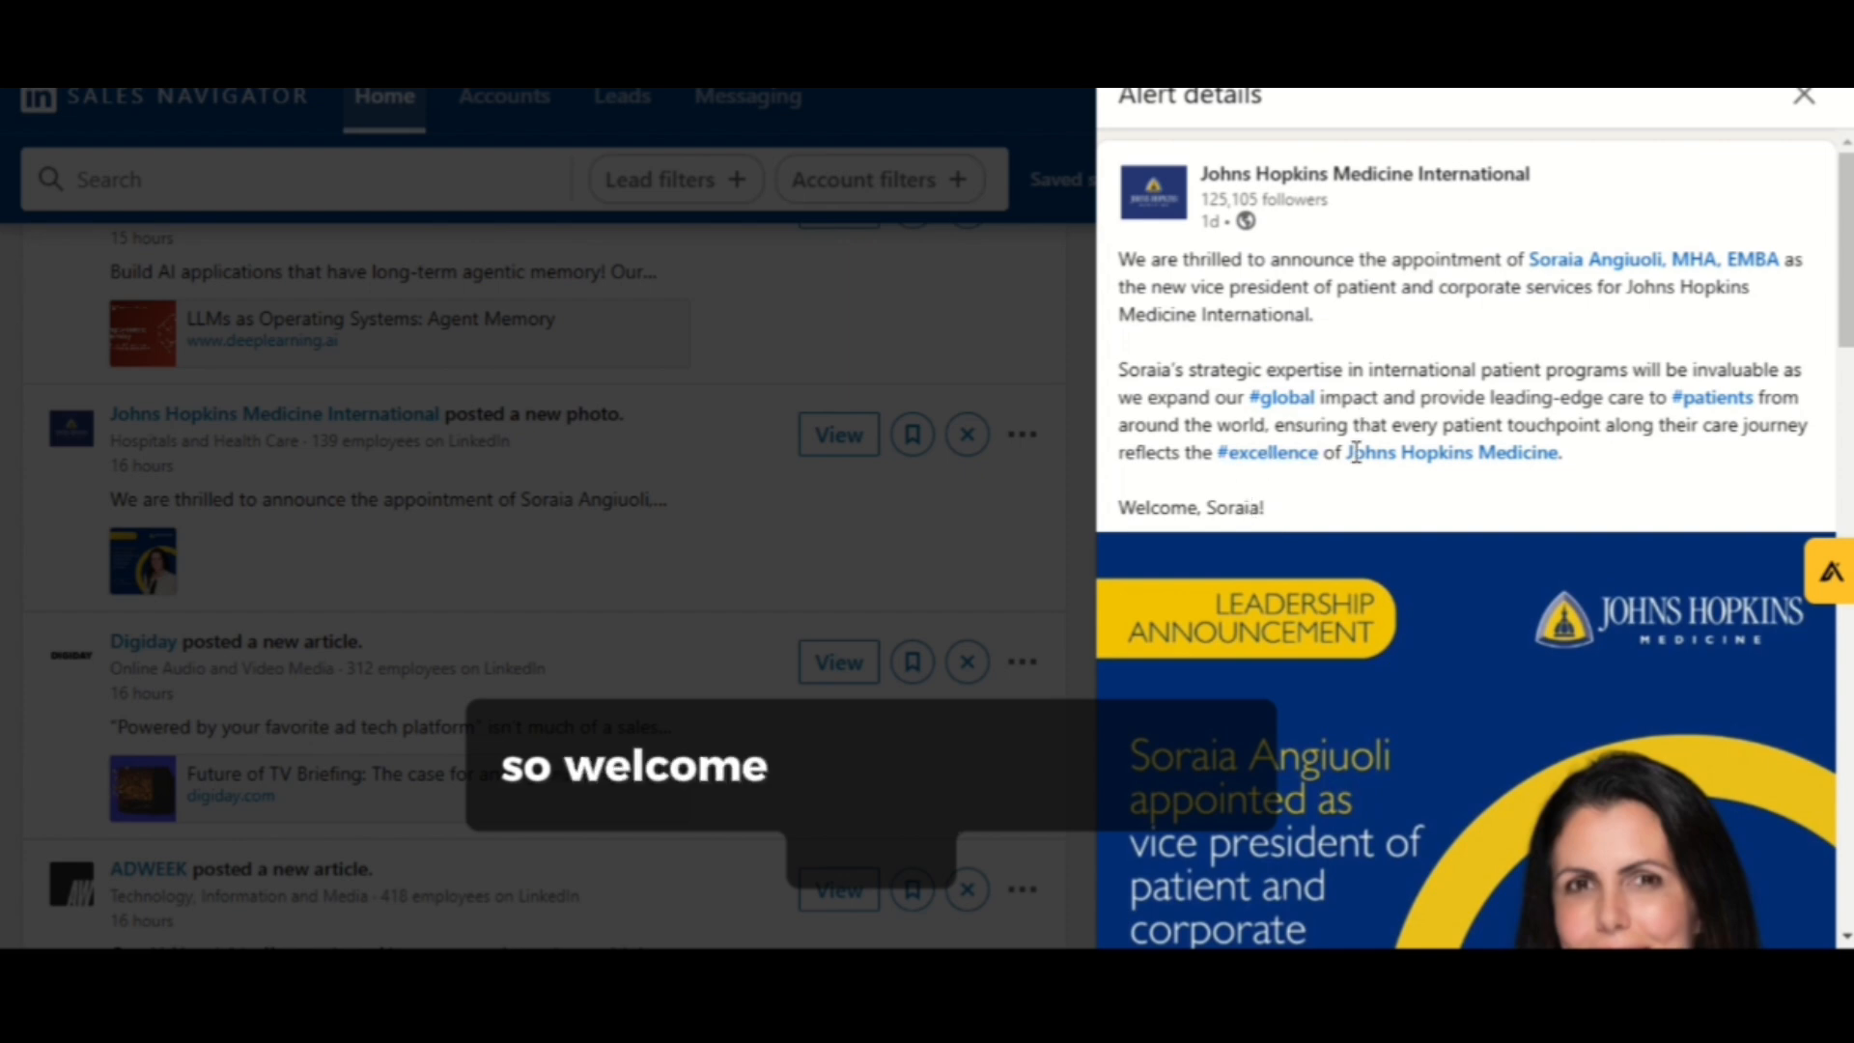
scroll(1318, 729, down, 5)
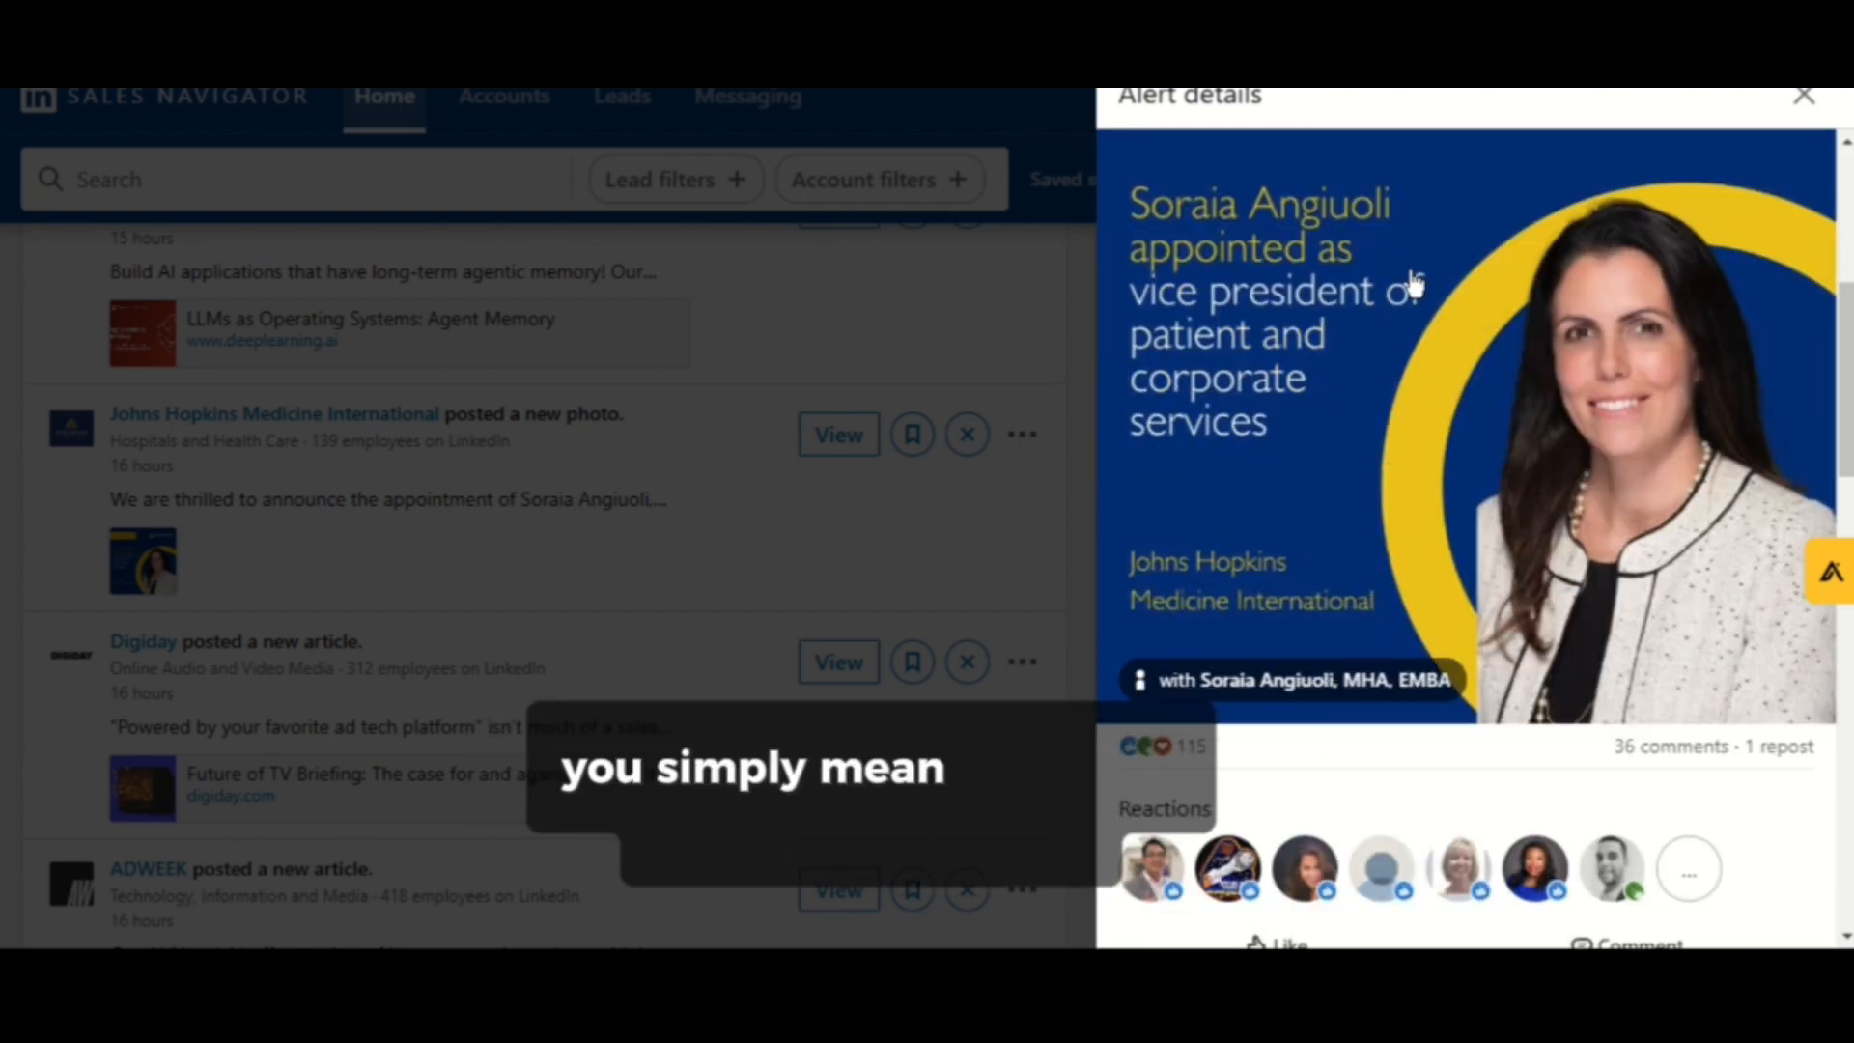
scroll(1414, 283, up, 5)
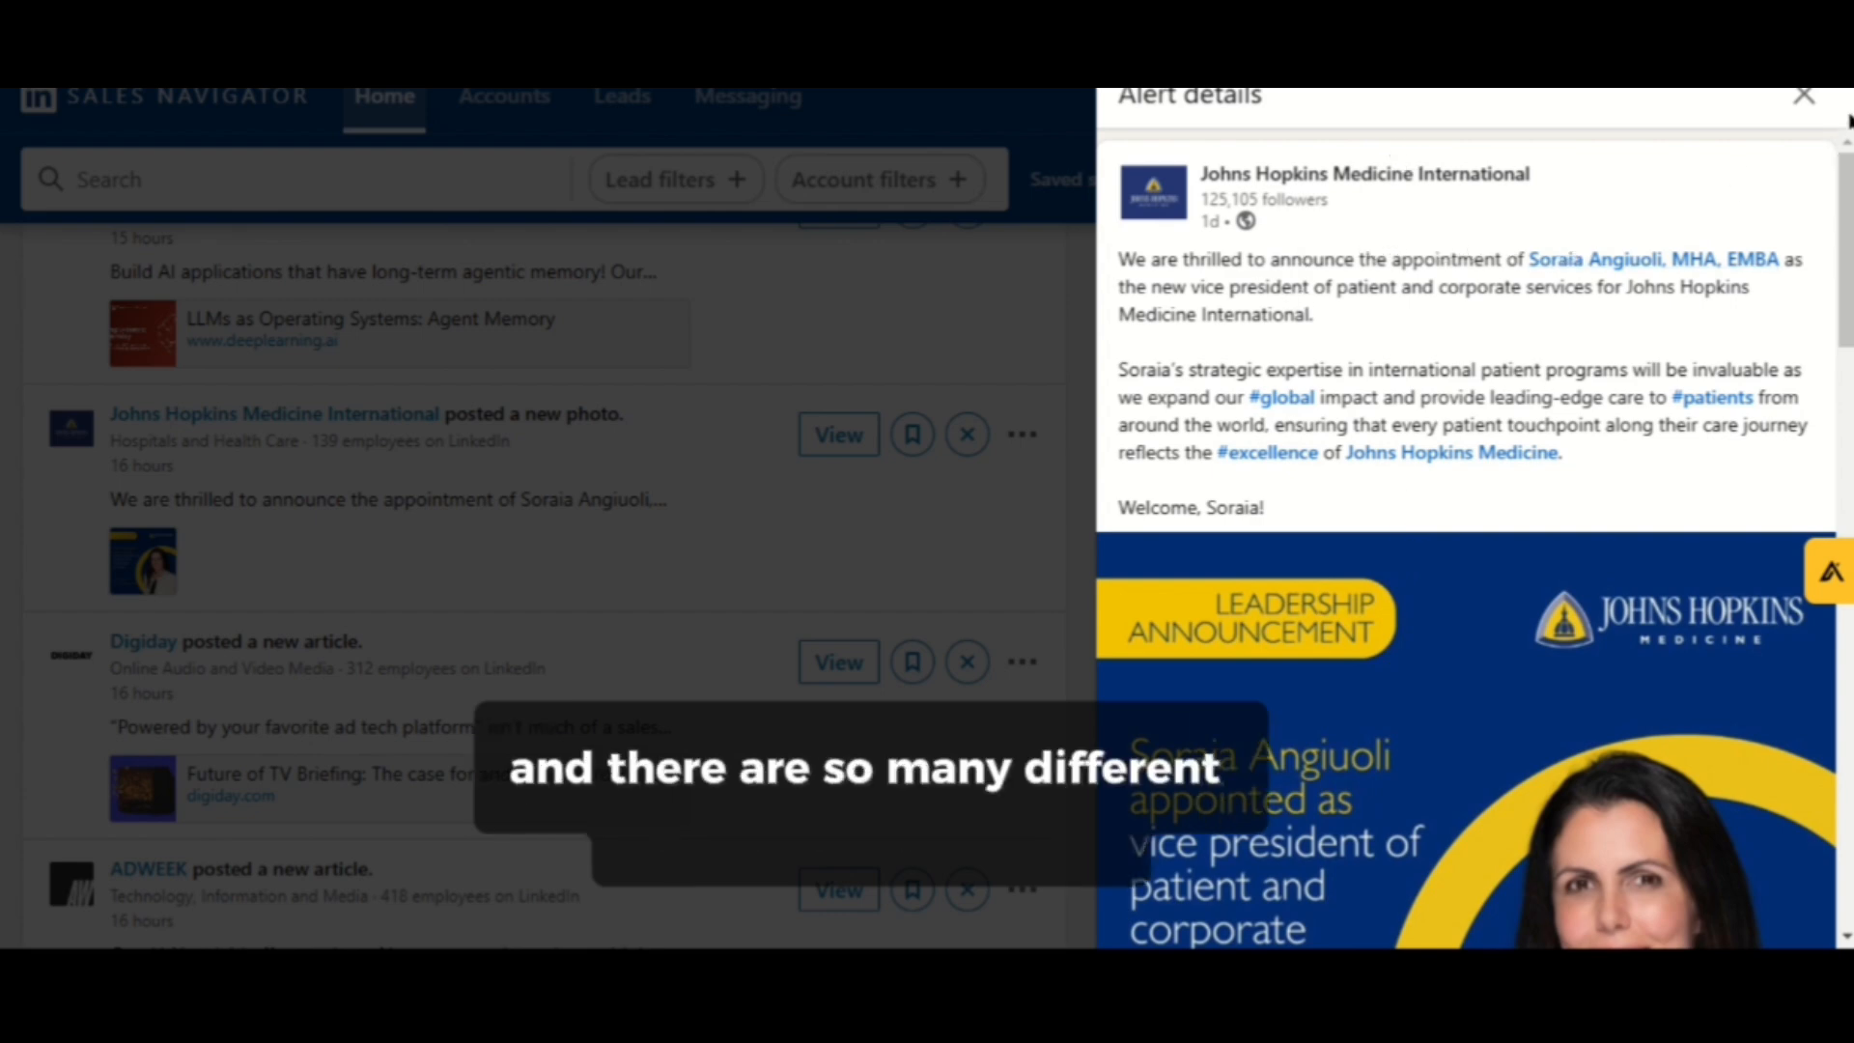
click(1804, 99)
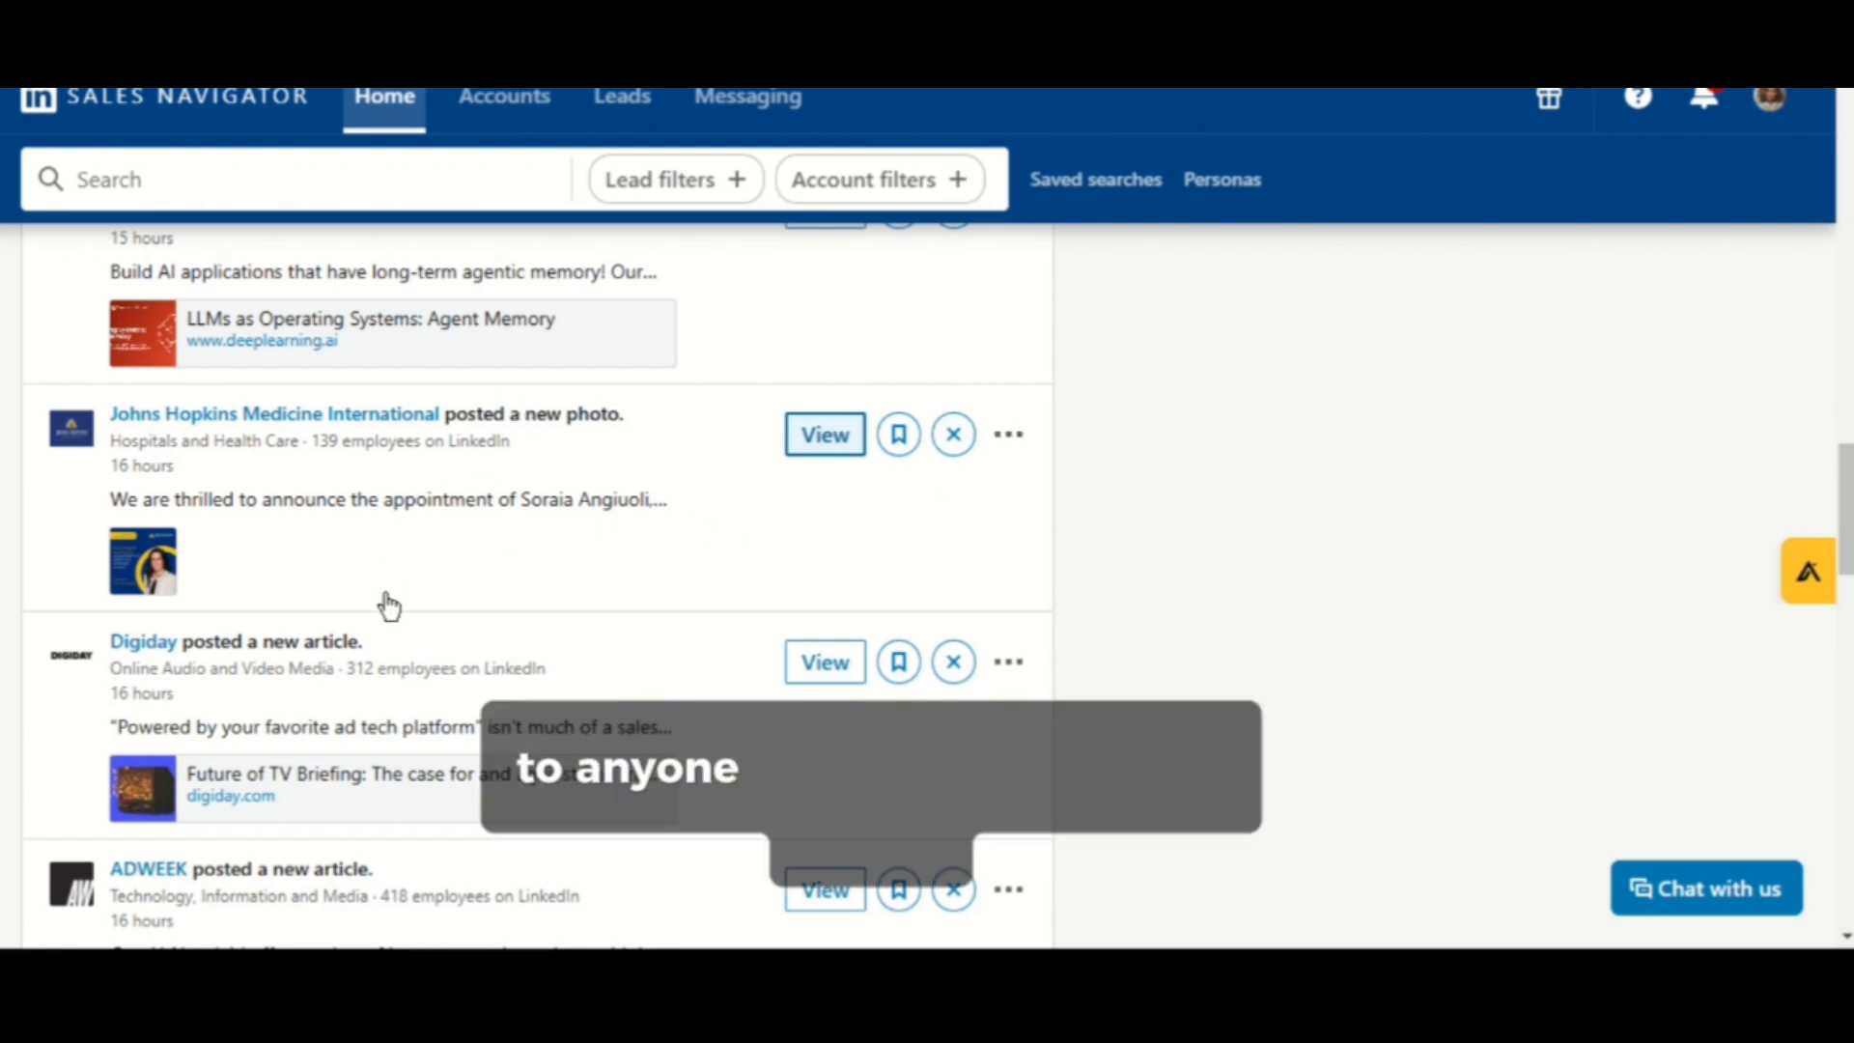
- Open the options menu of the Johnson & Johnson MedTech alert and dismiss it
scroll(575, 646, down, 4)
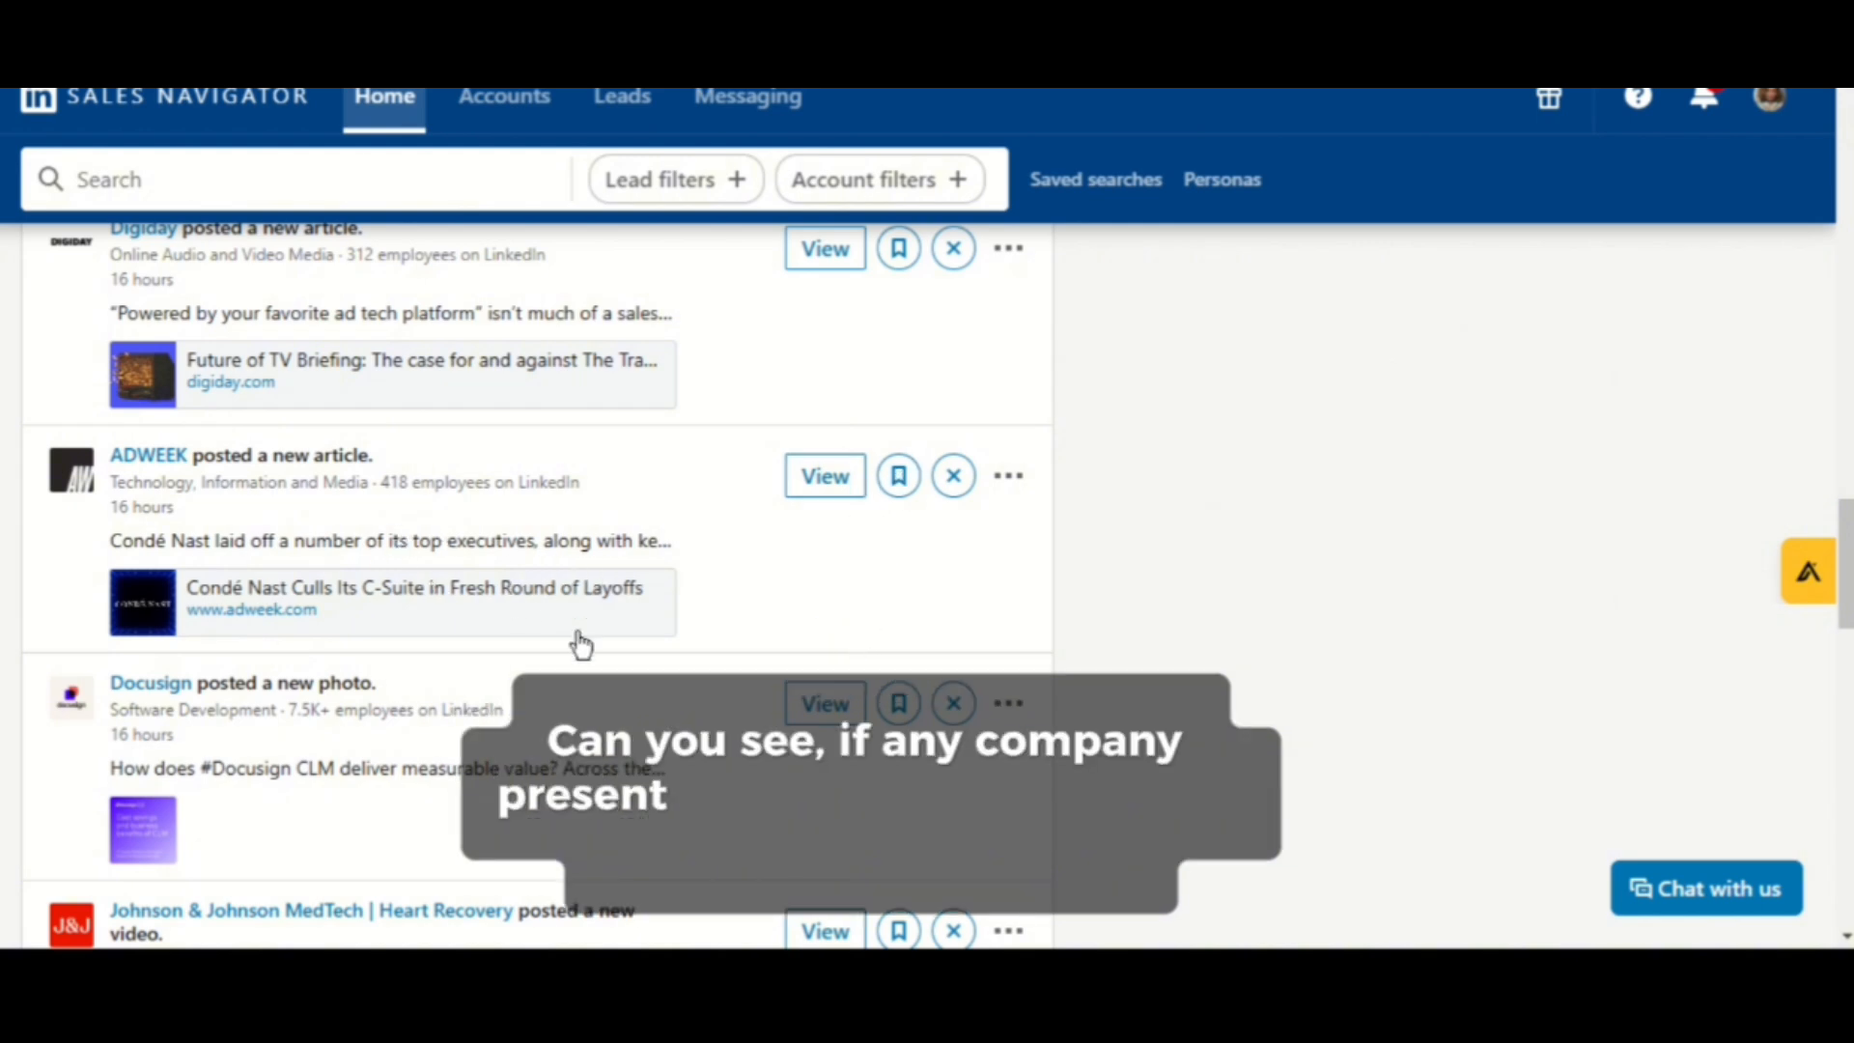
scroll(662, 599, down, 4)
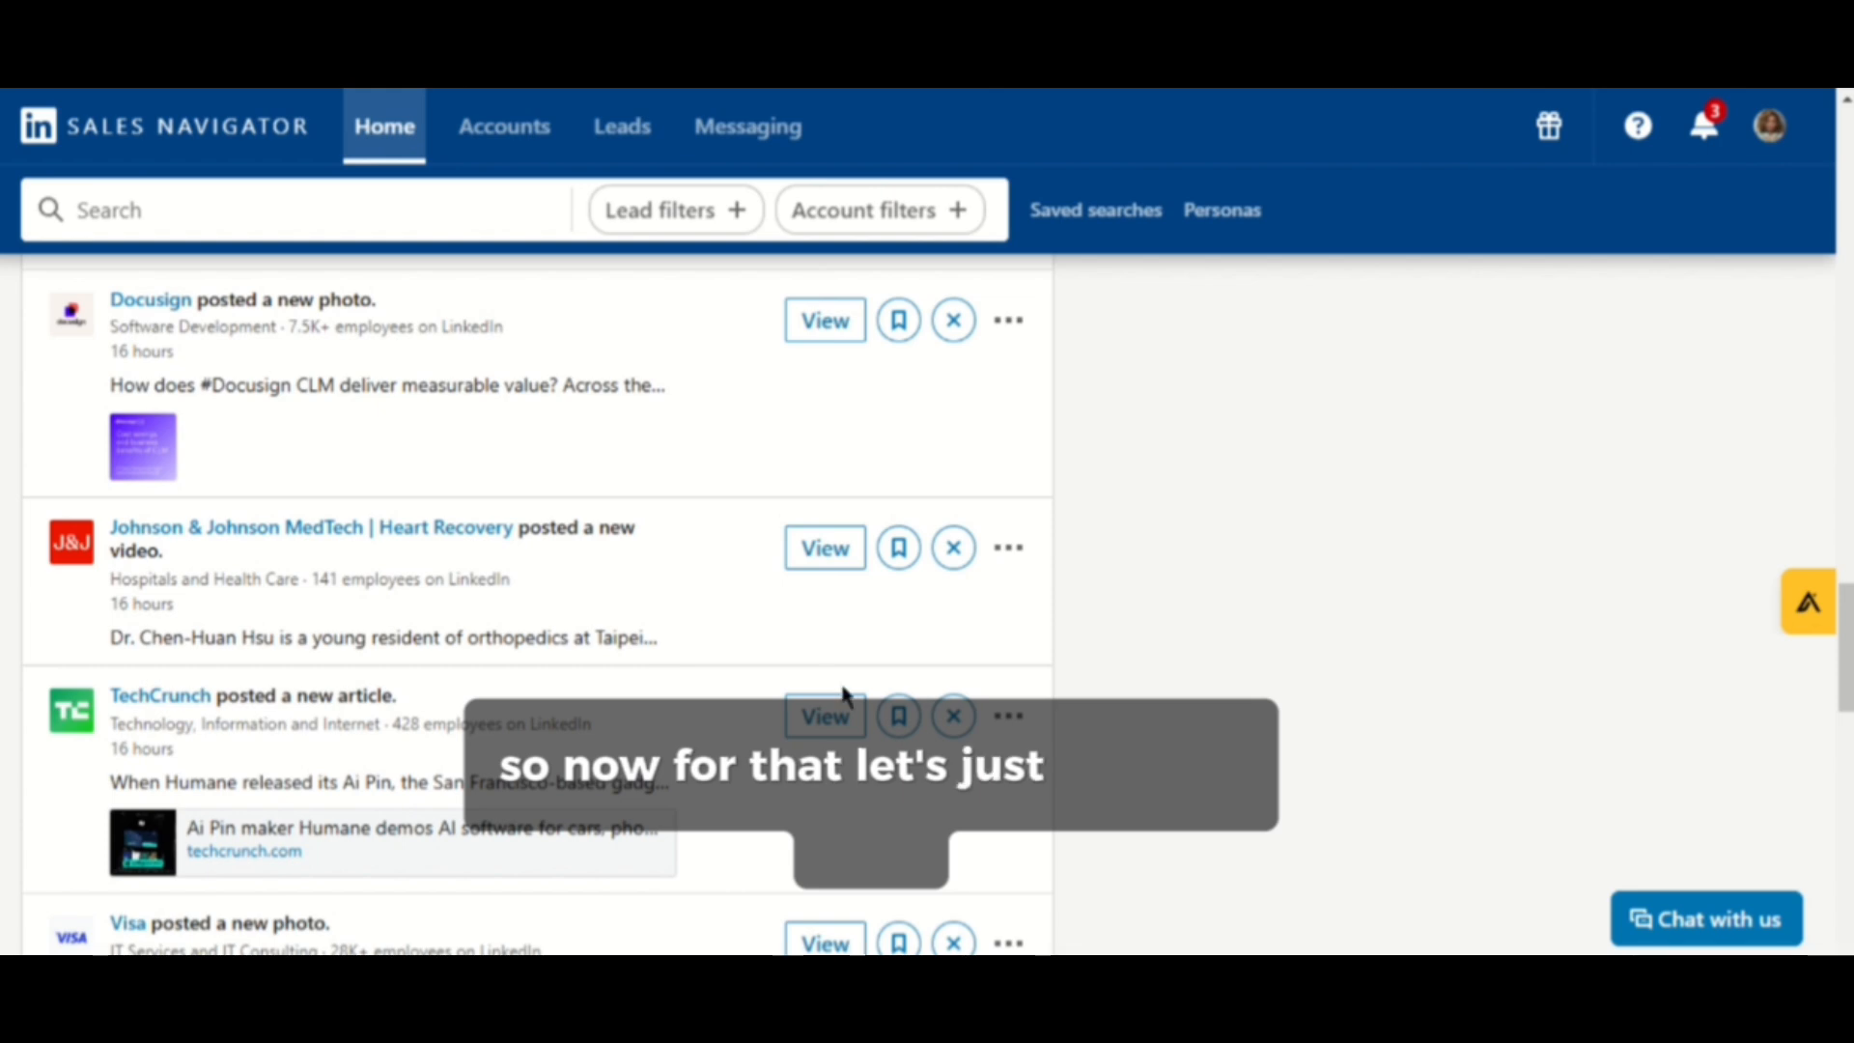
click(1011, 549)
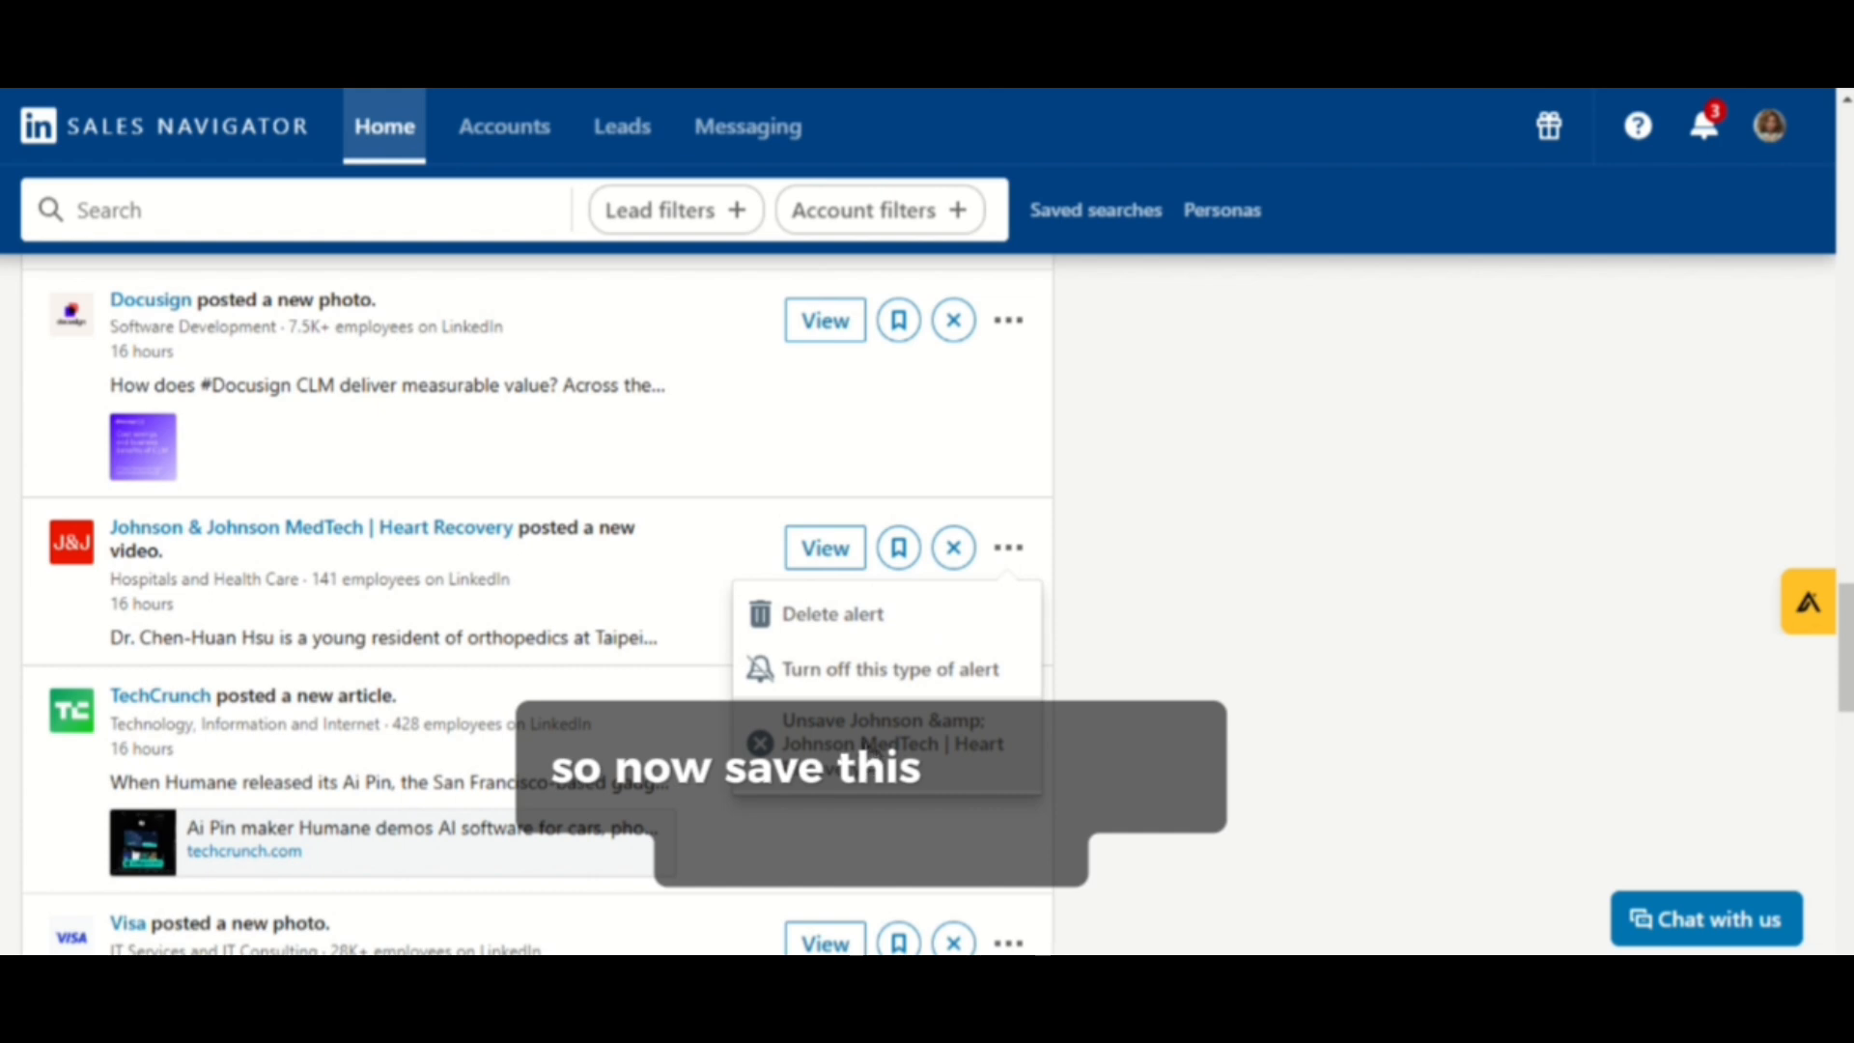
click(688, 502)
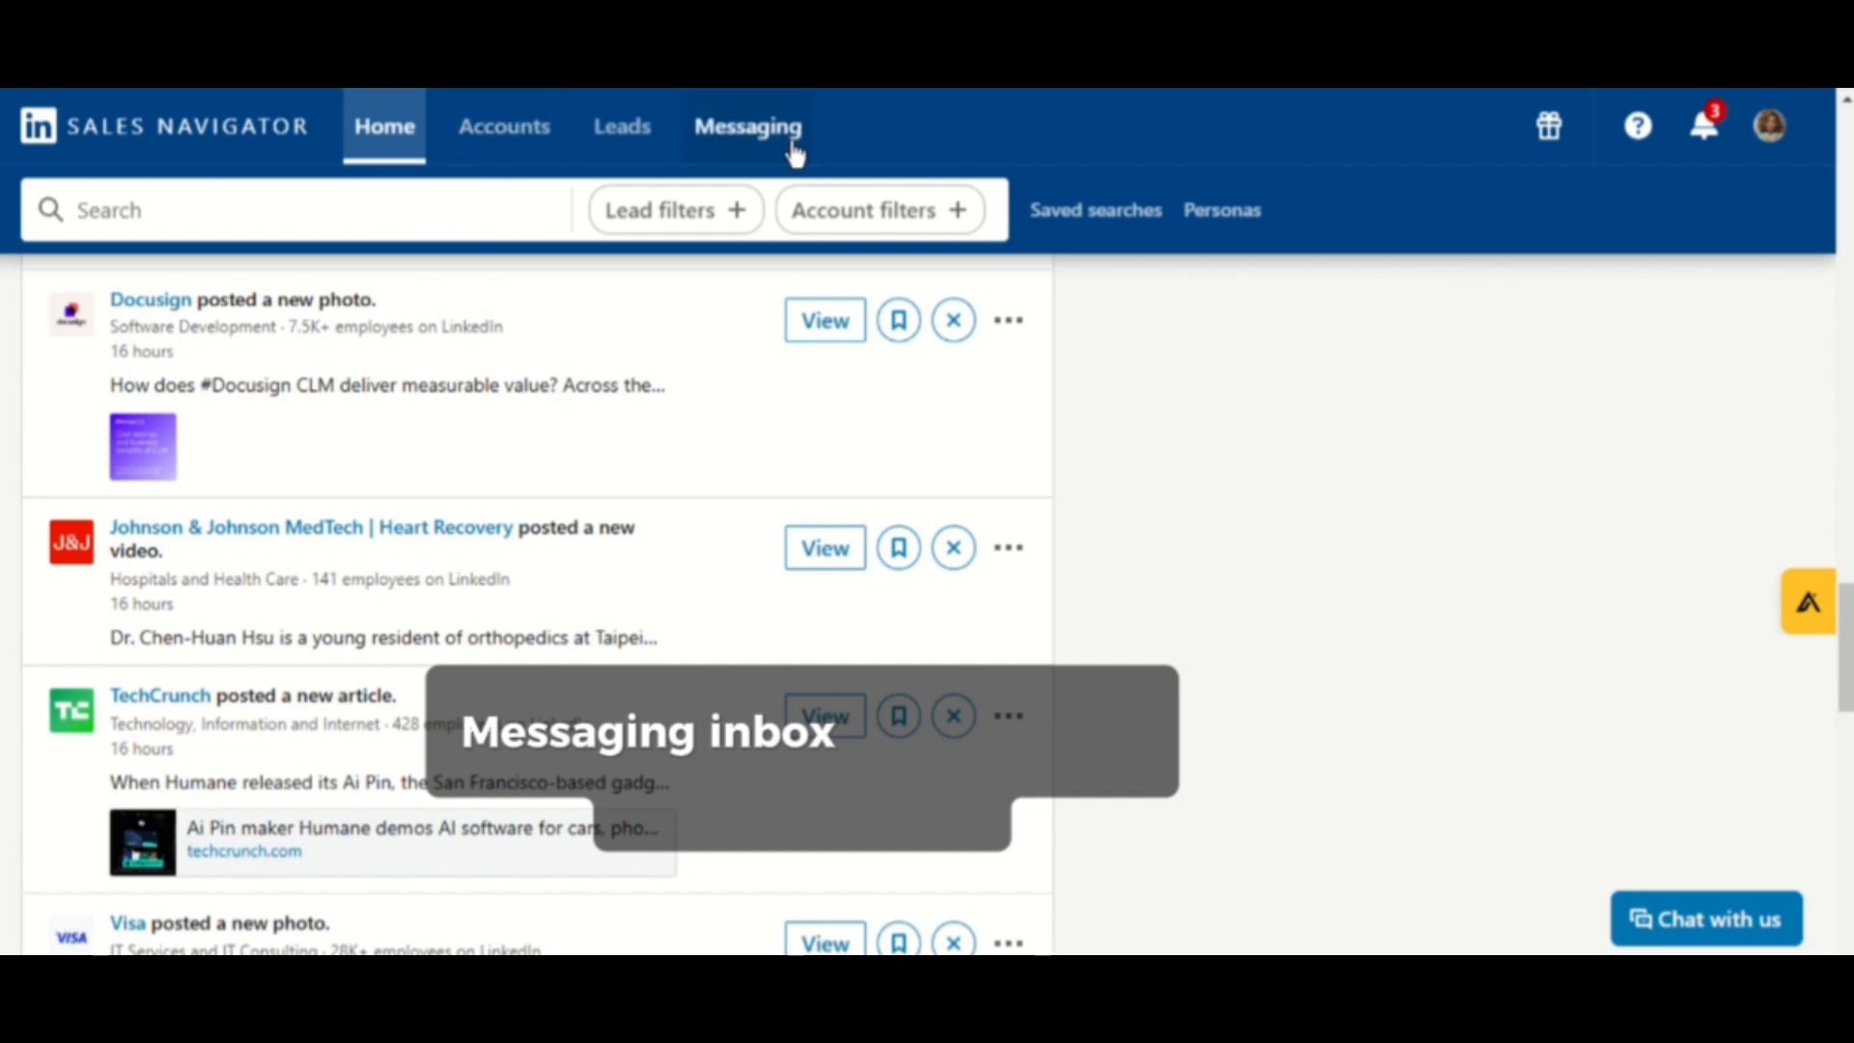
- Open the Sales Navigator messaging inbox
click(759, 142)
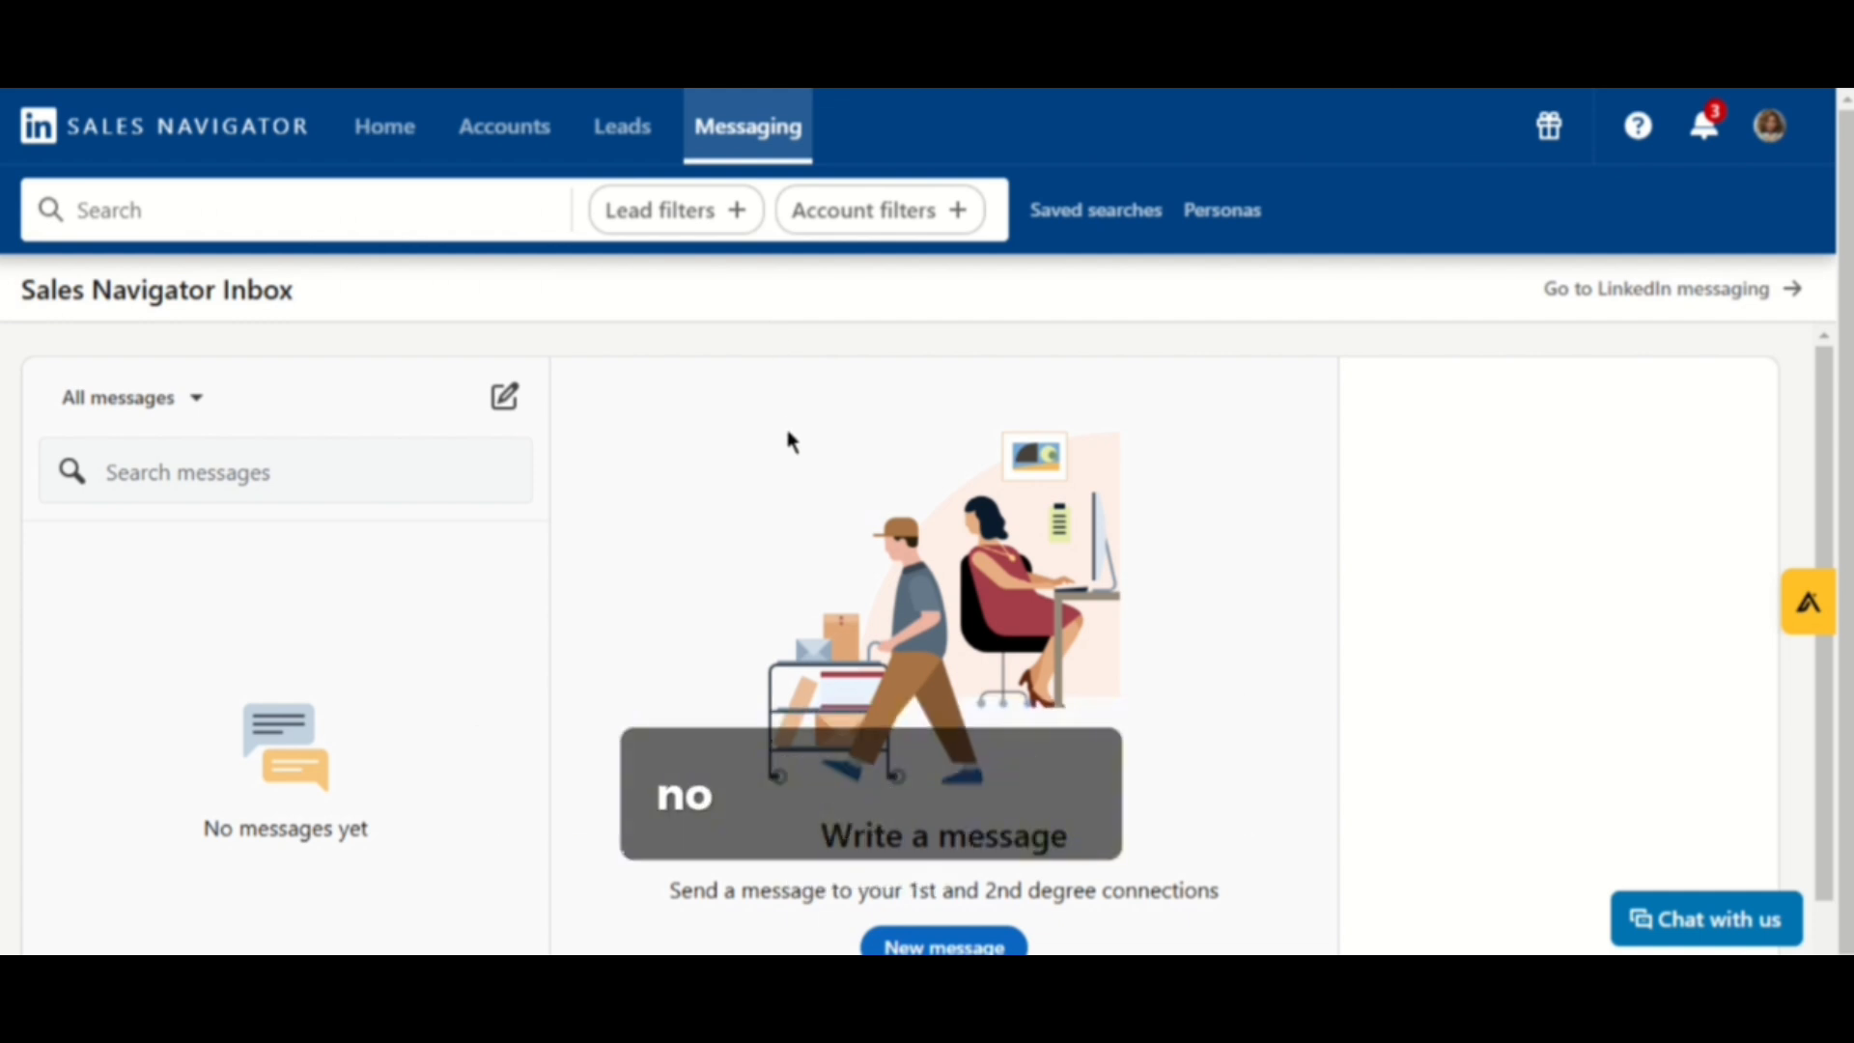
click(305, 209)
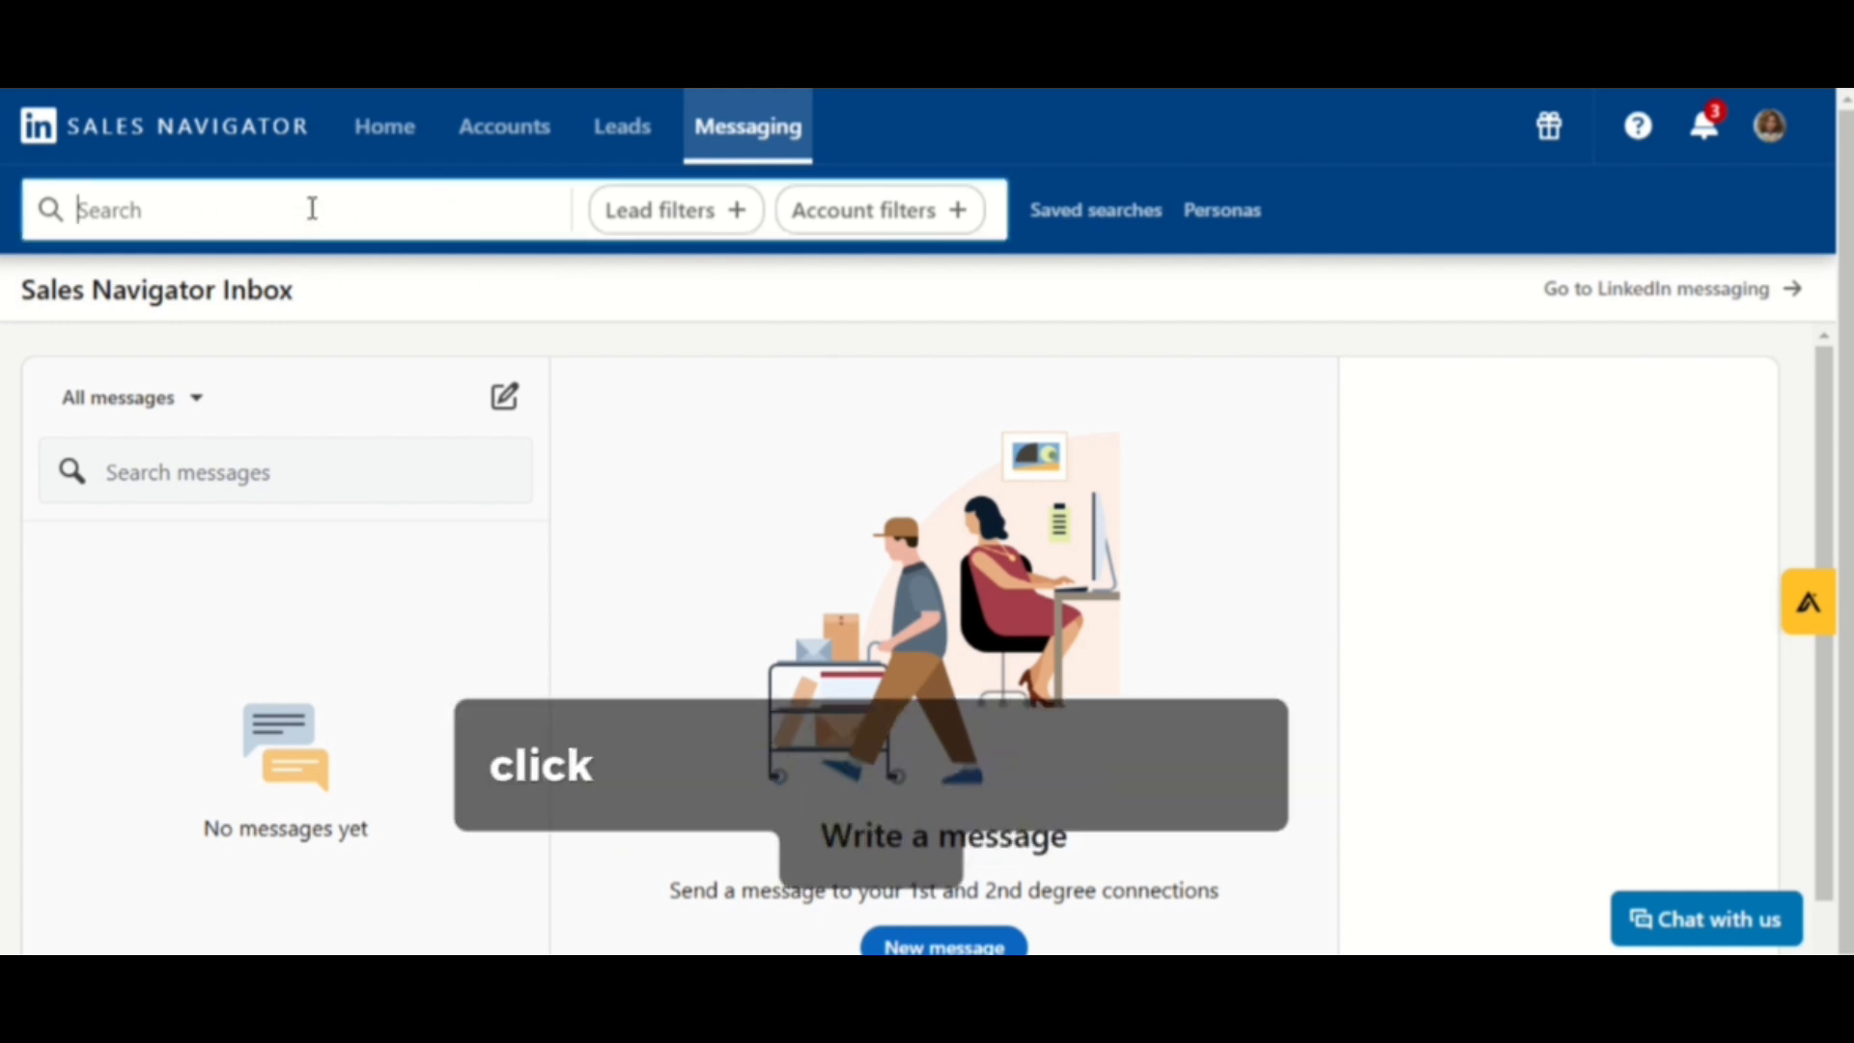
click(1159, 488)
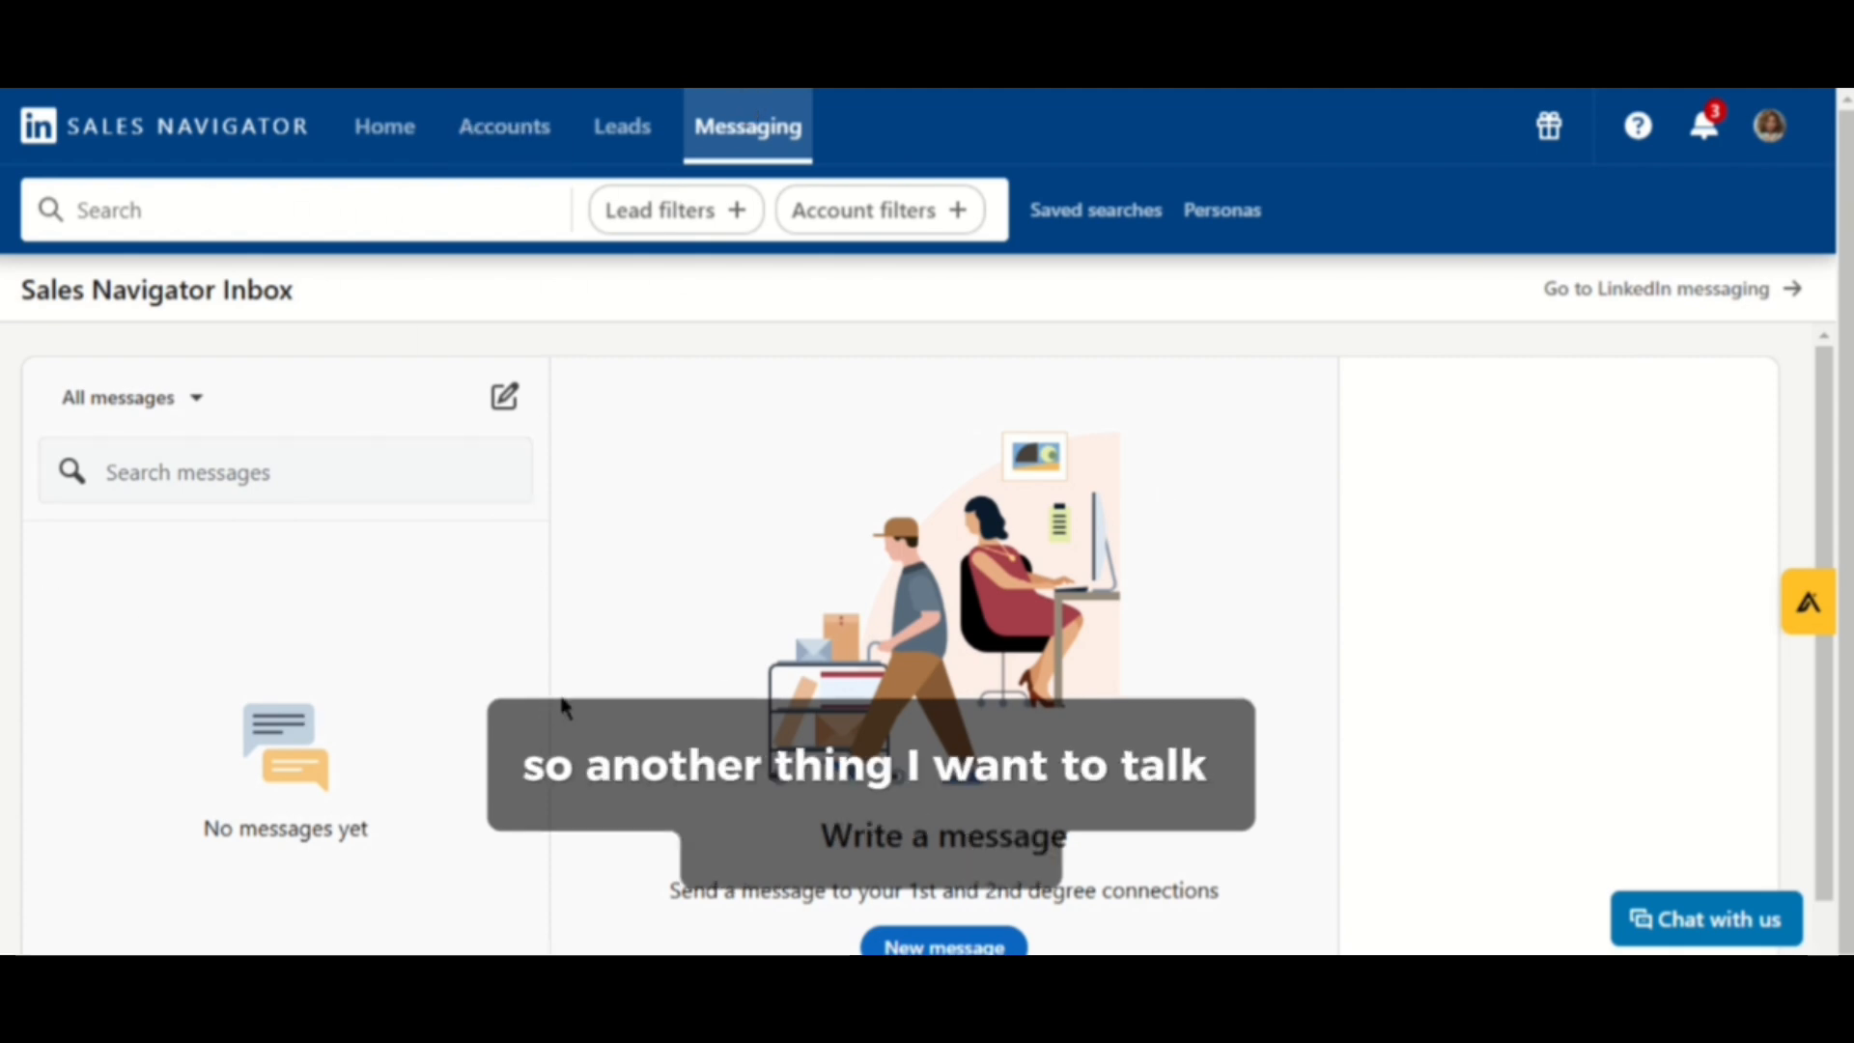
- Visit the lead lists page and the accounts page, dismissing the 'View any list' tip
click(641, 153)
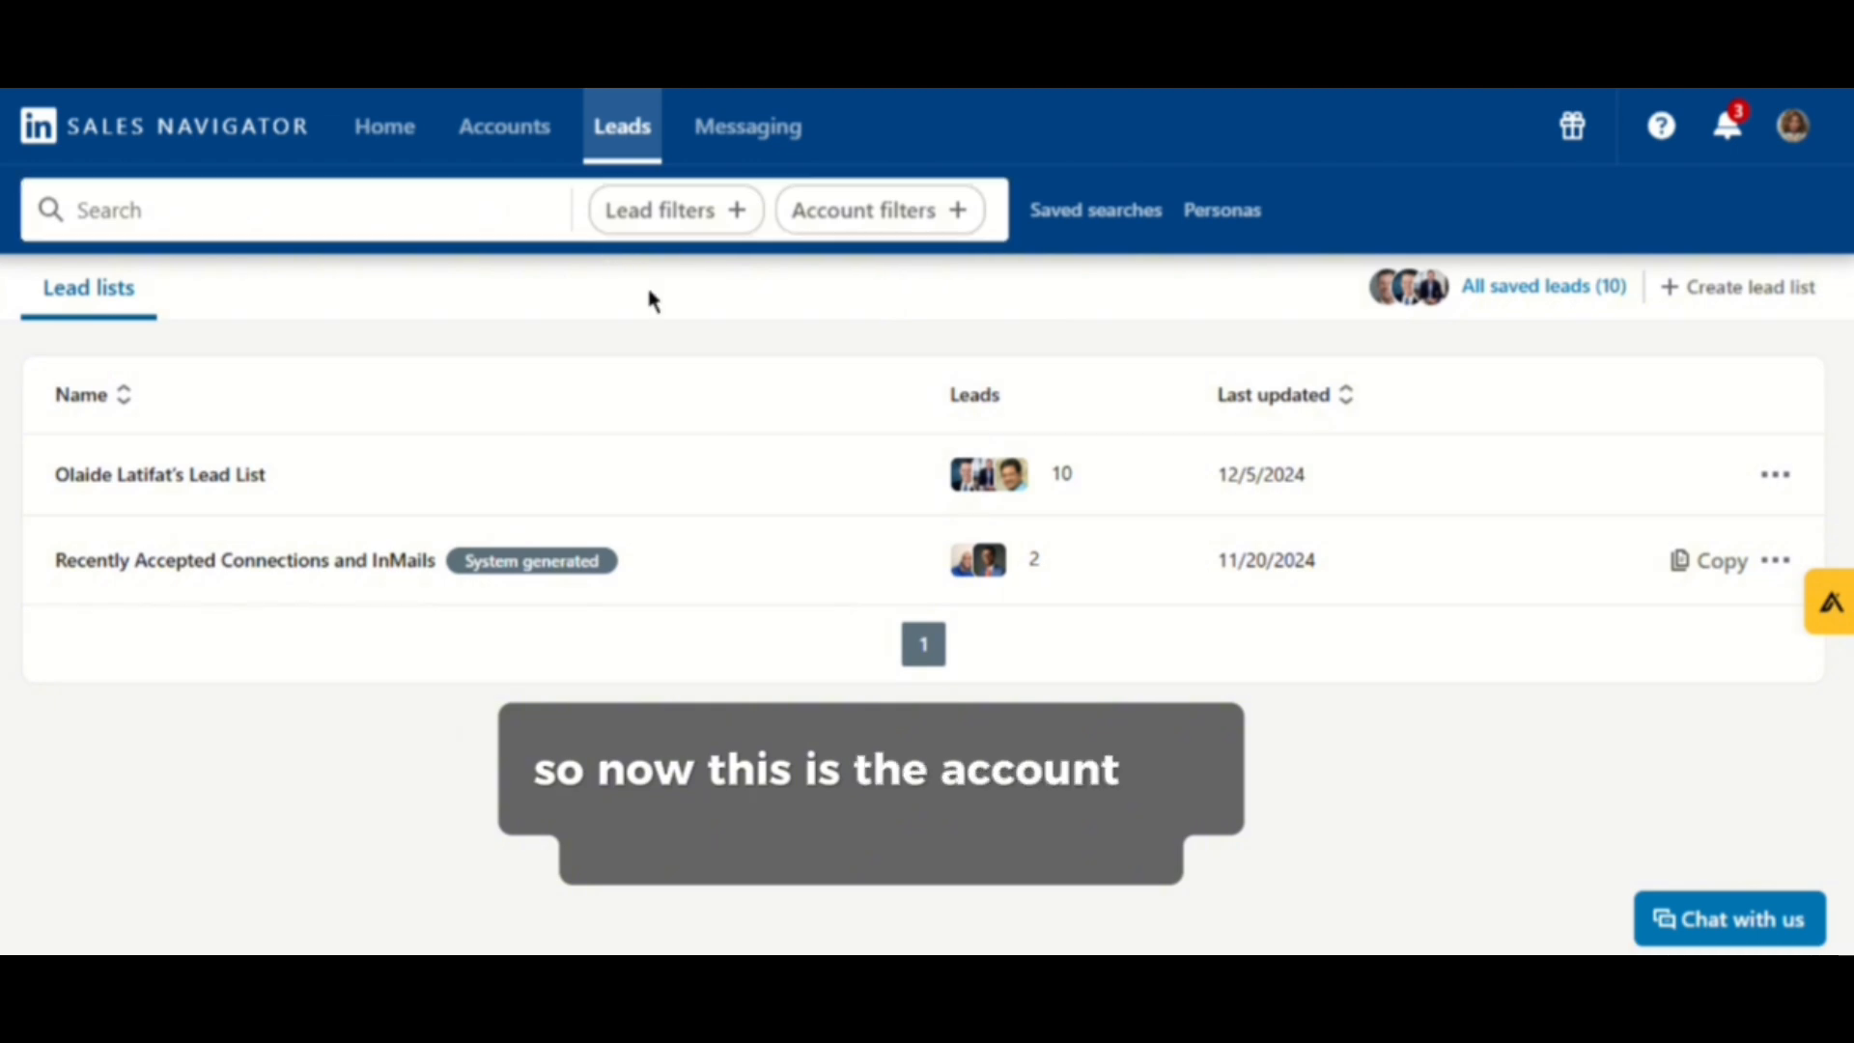
click(529, 146)
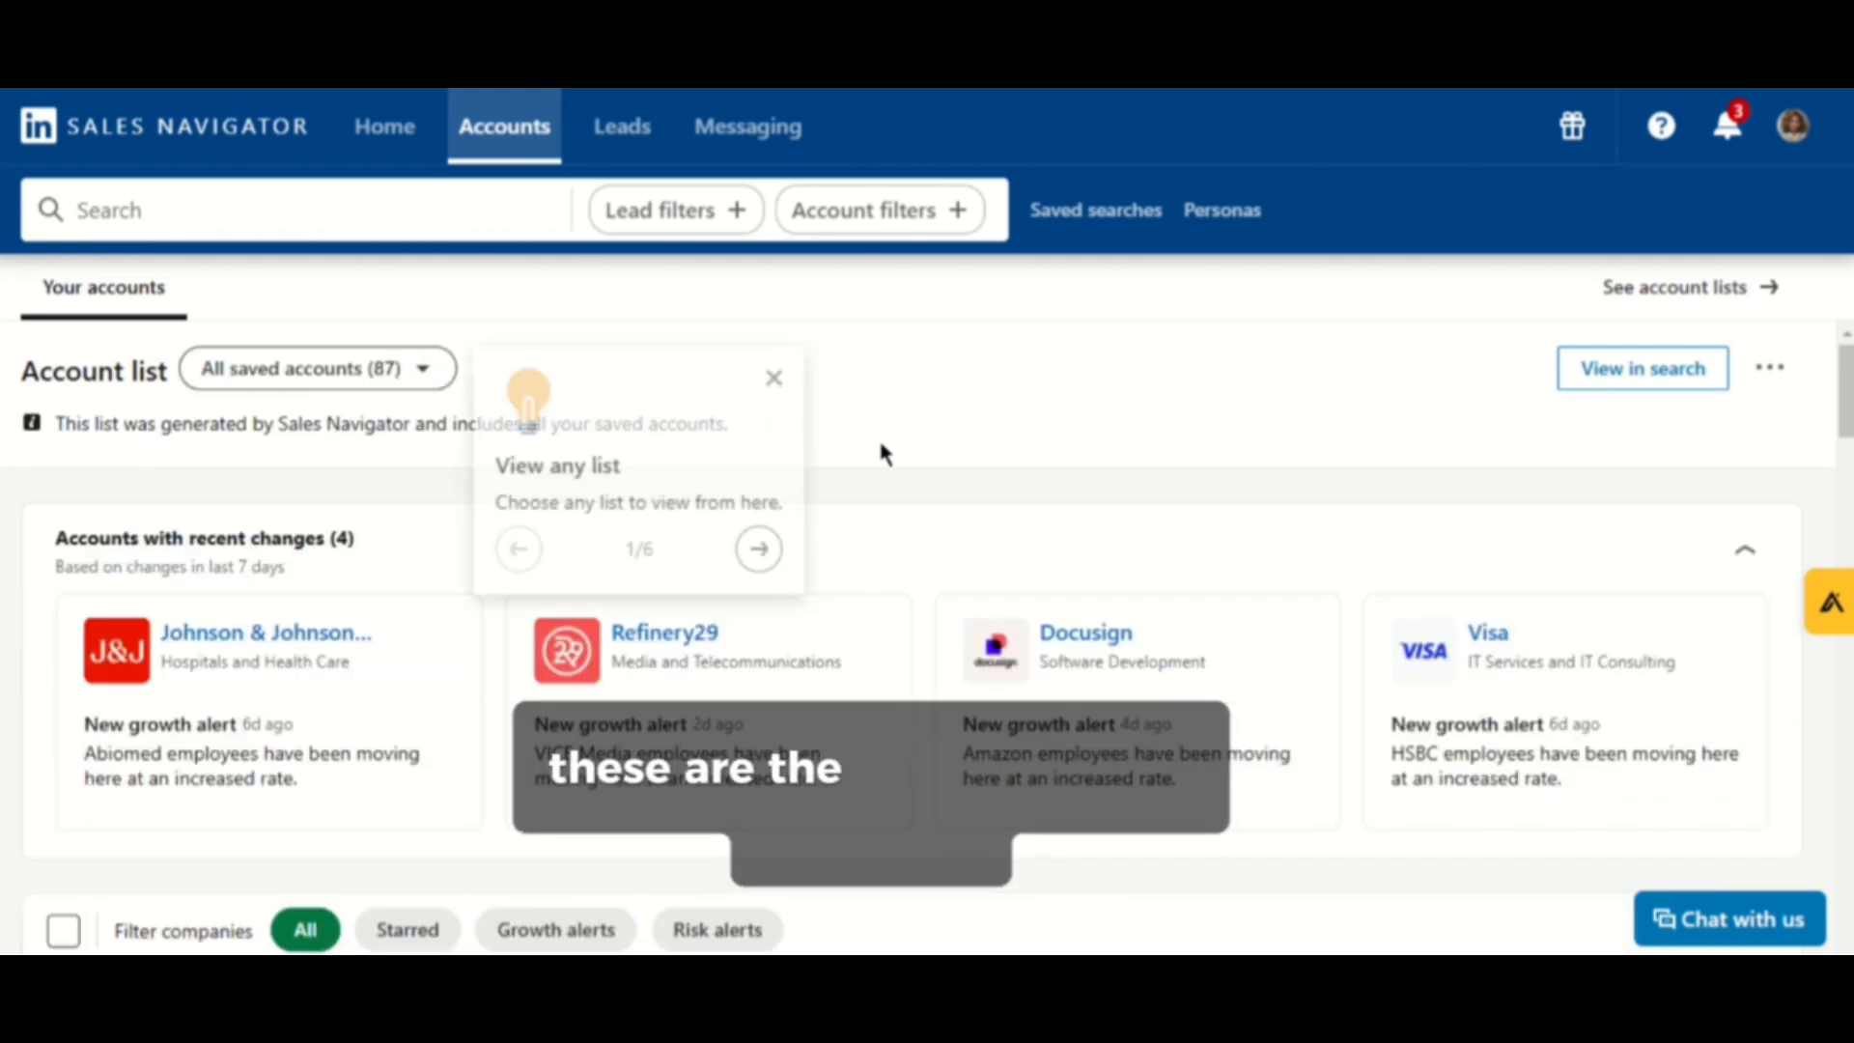
scroll(898, 447, down, 4)
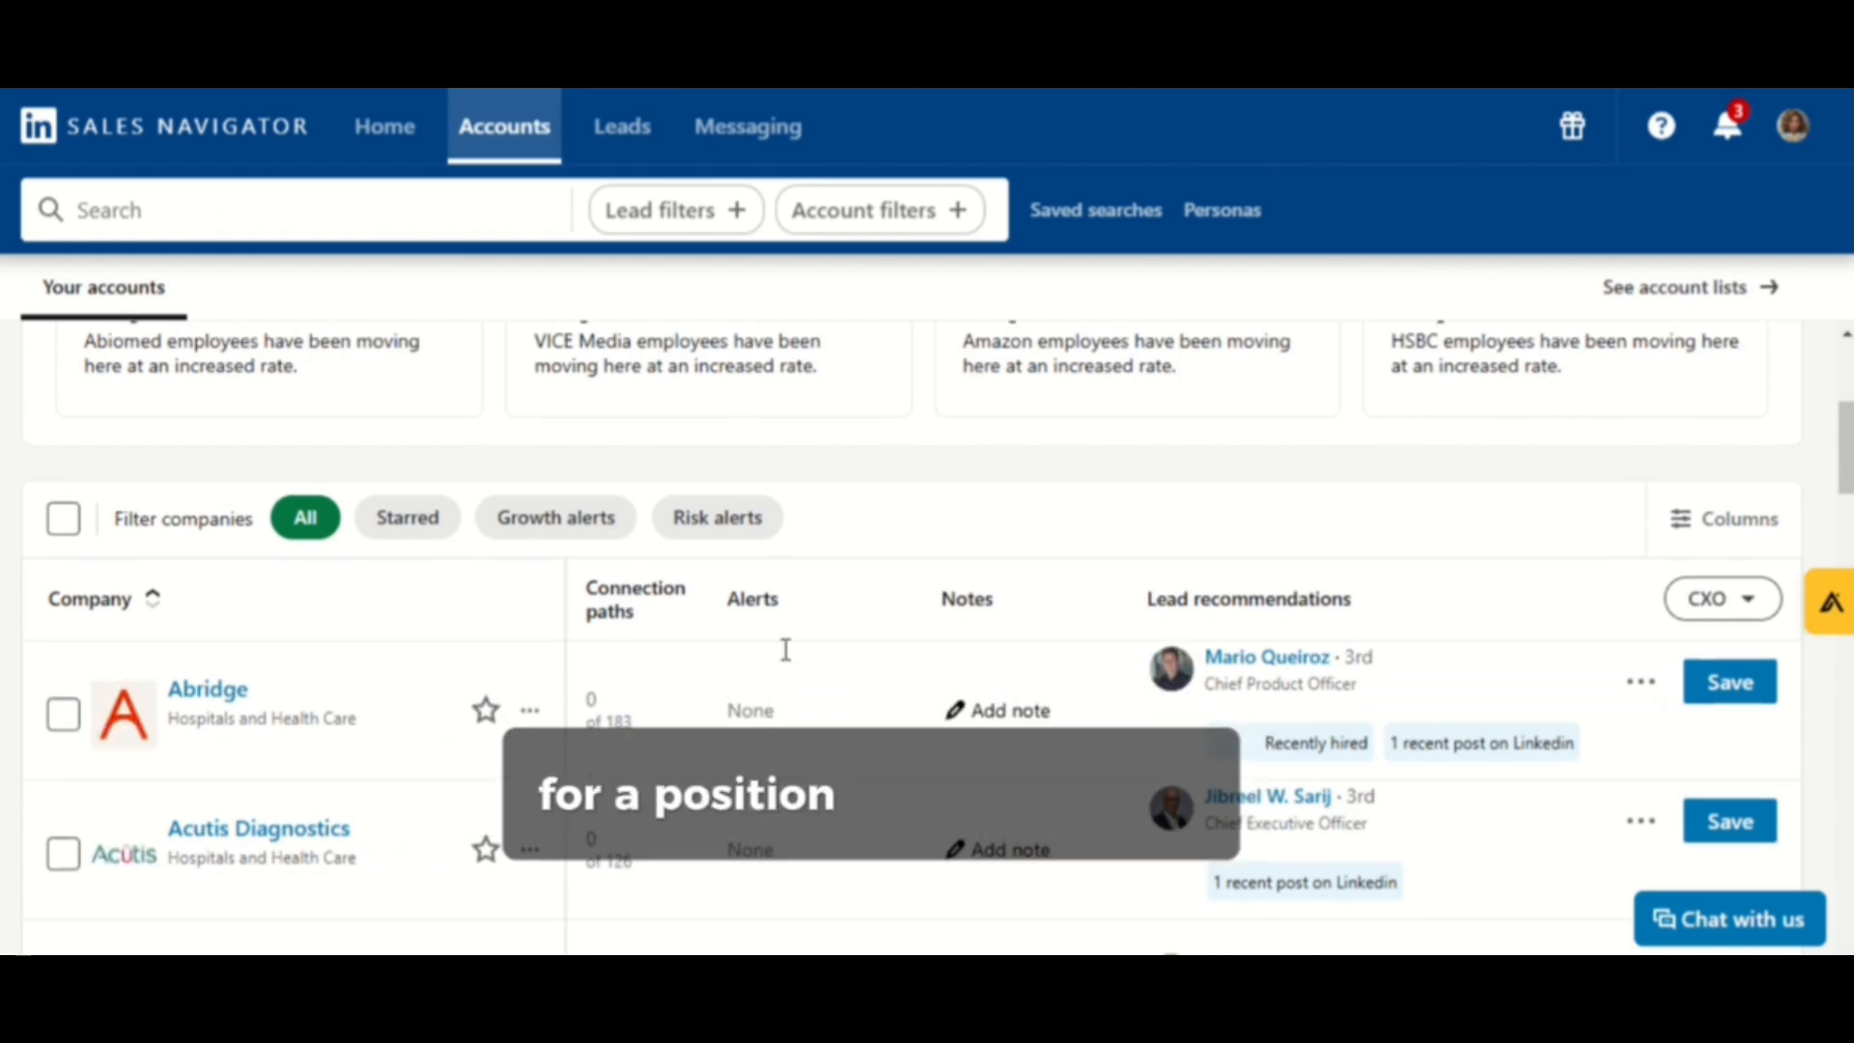
scroll(1290, 411, up, 4)
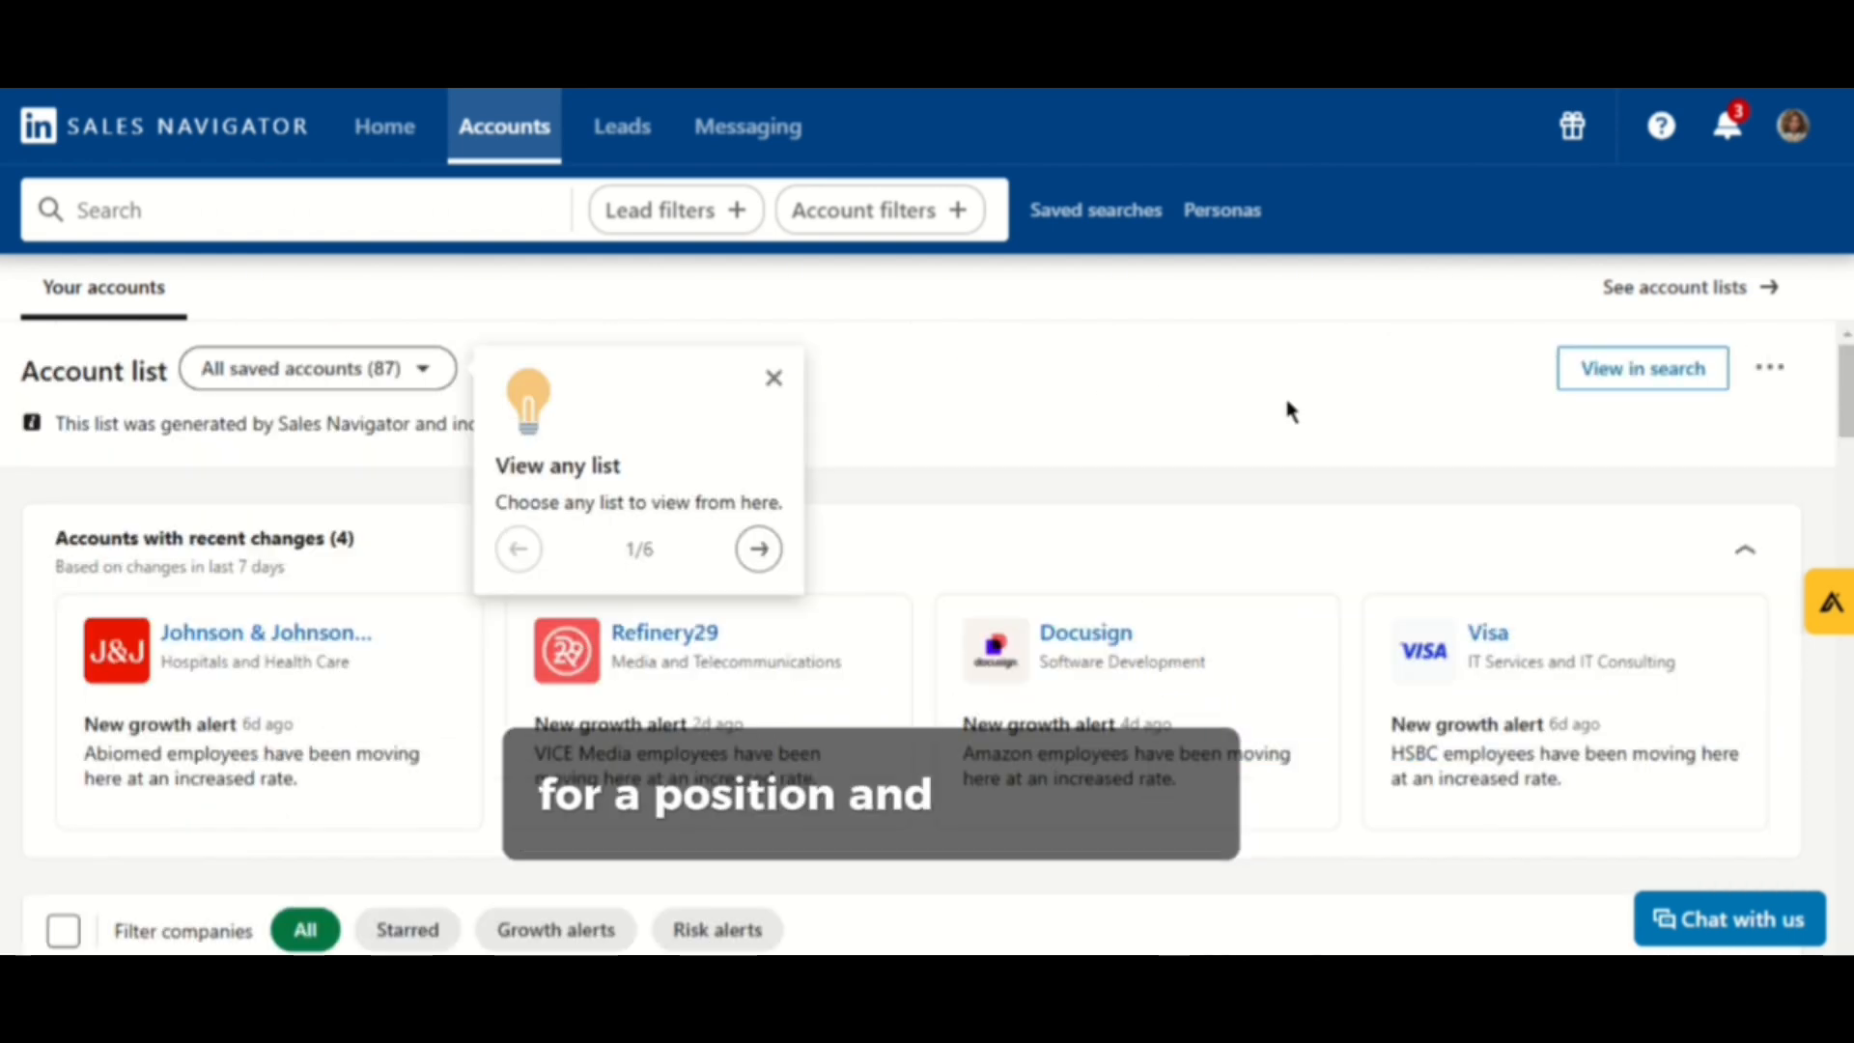
click(774, 377)
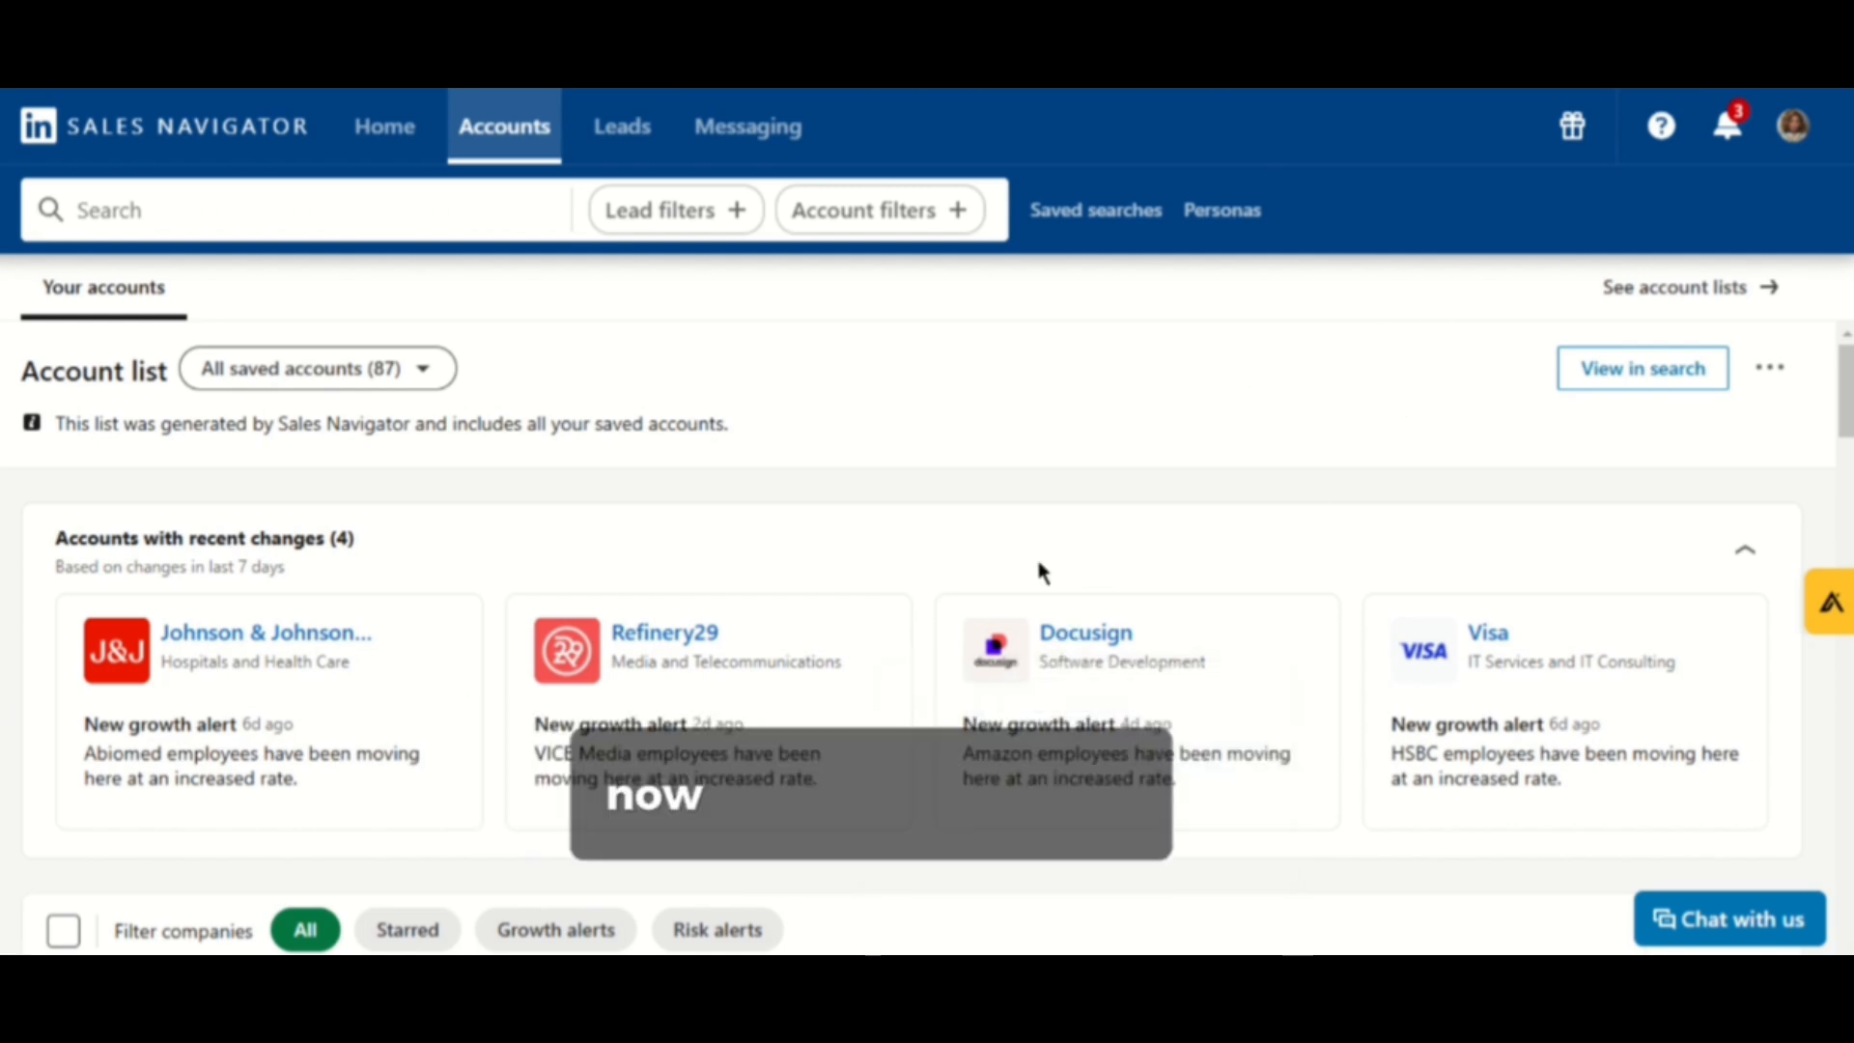
- Scroll through the saved accounts table with its alerts and lead recommendations
scroll(1351, 522, down, 3)
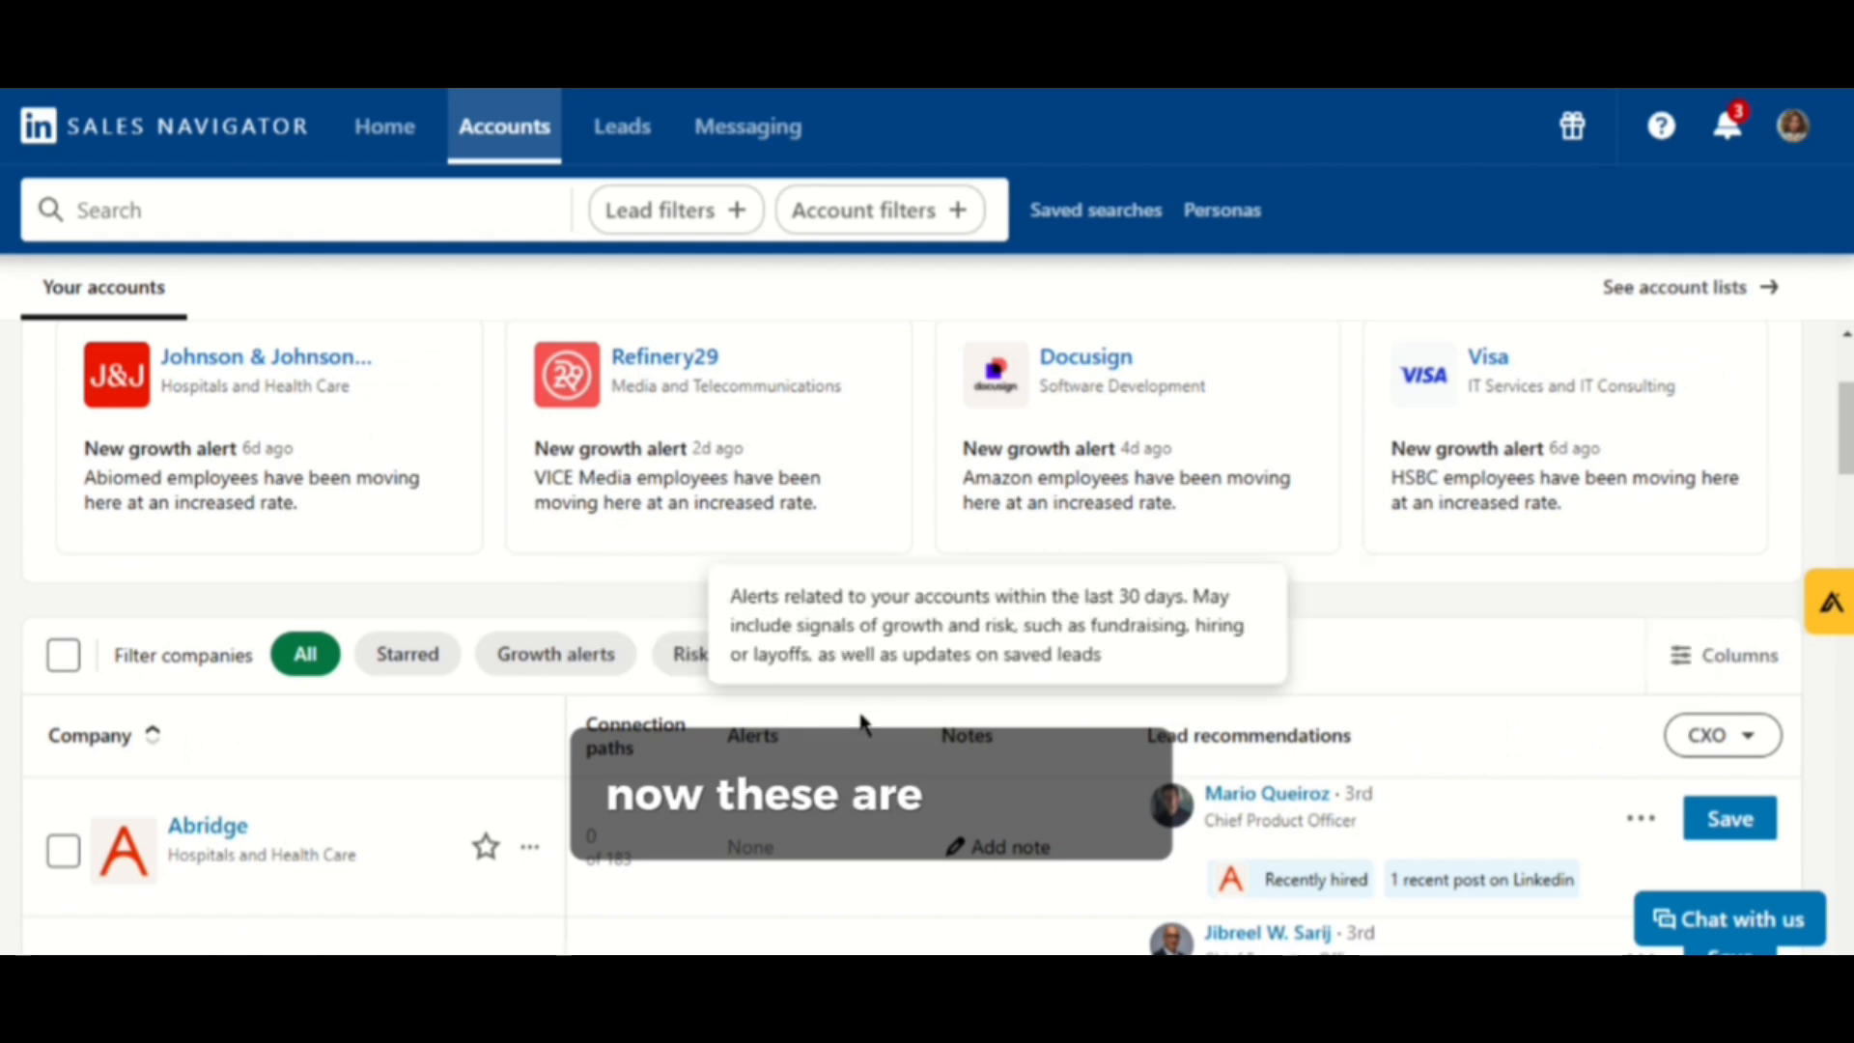
scroll(912, 627, down, 1)
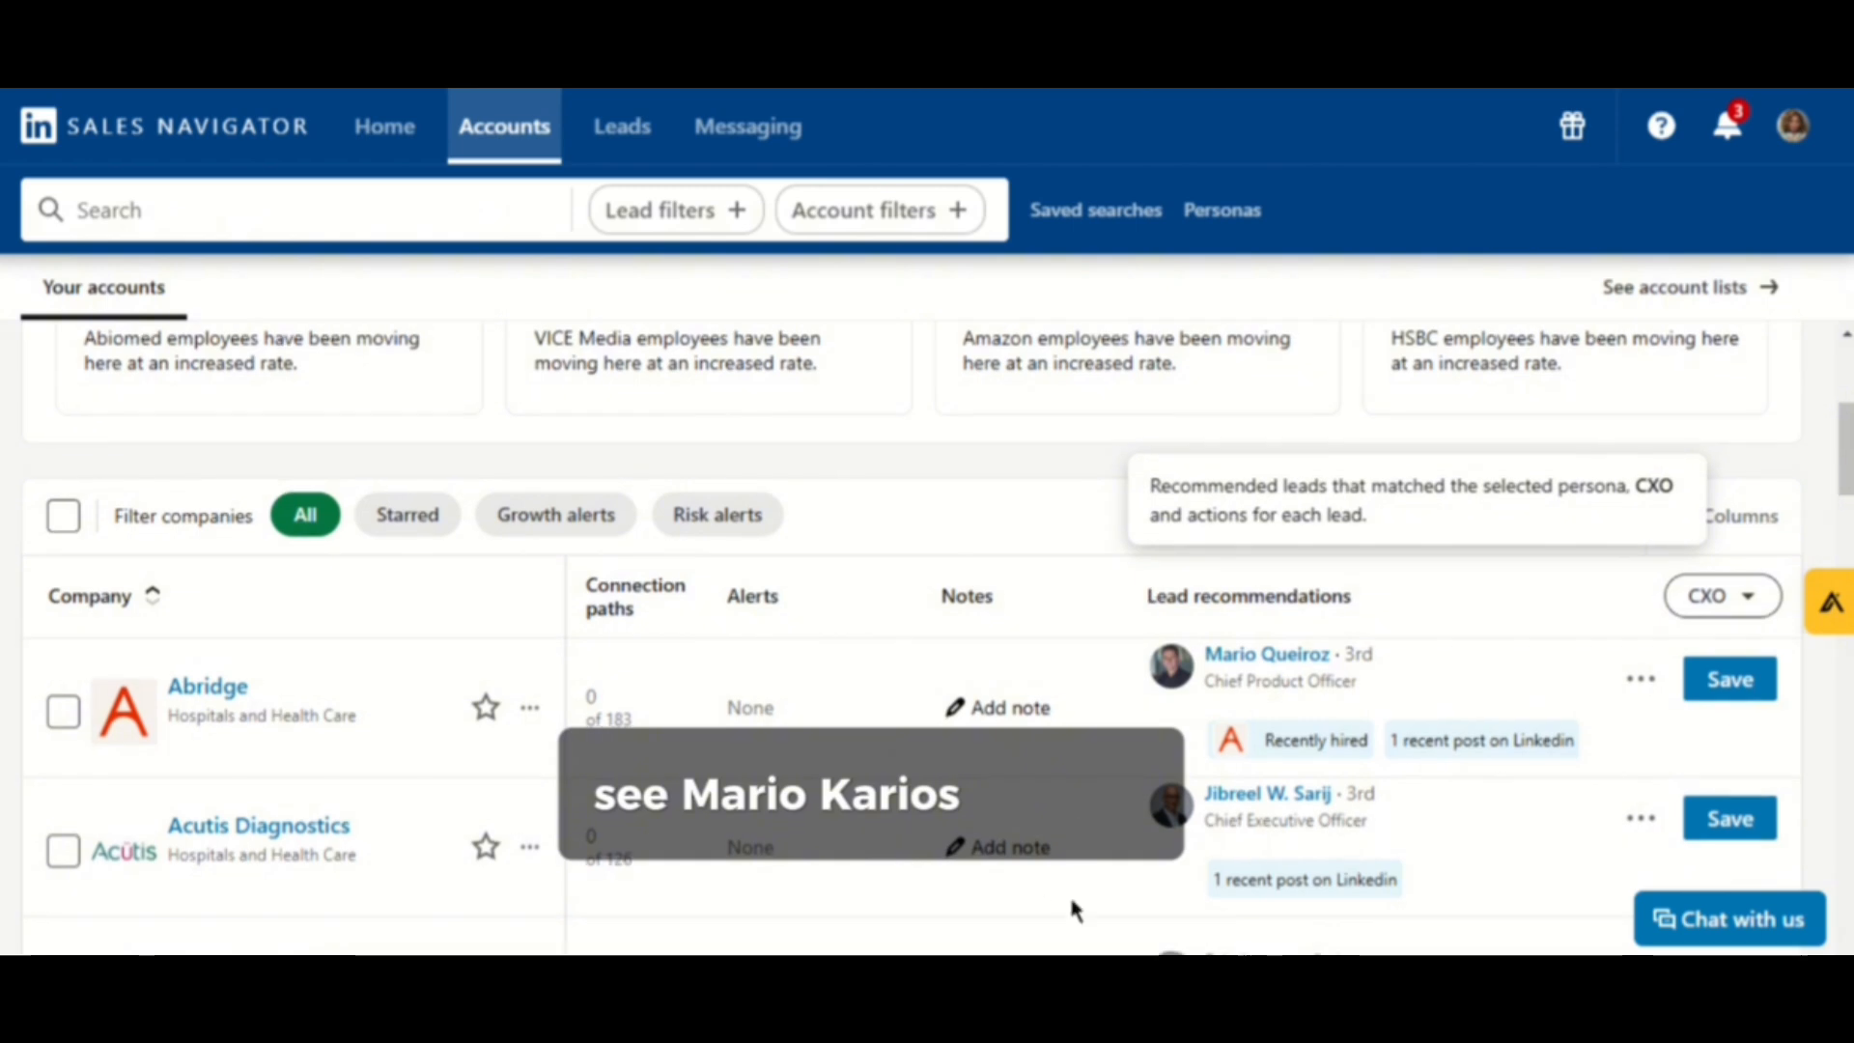
scroll(1068, 893, down, 1)
scroll(1362, 505, down, 1)
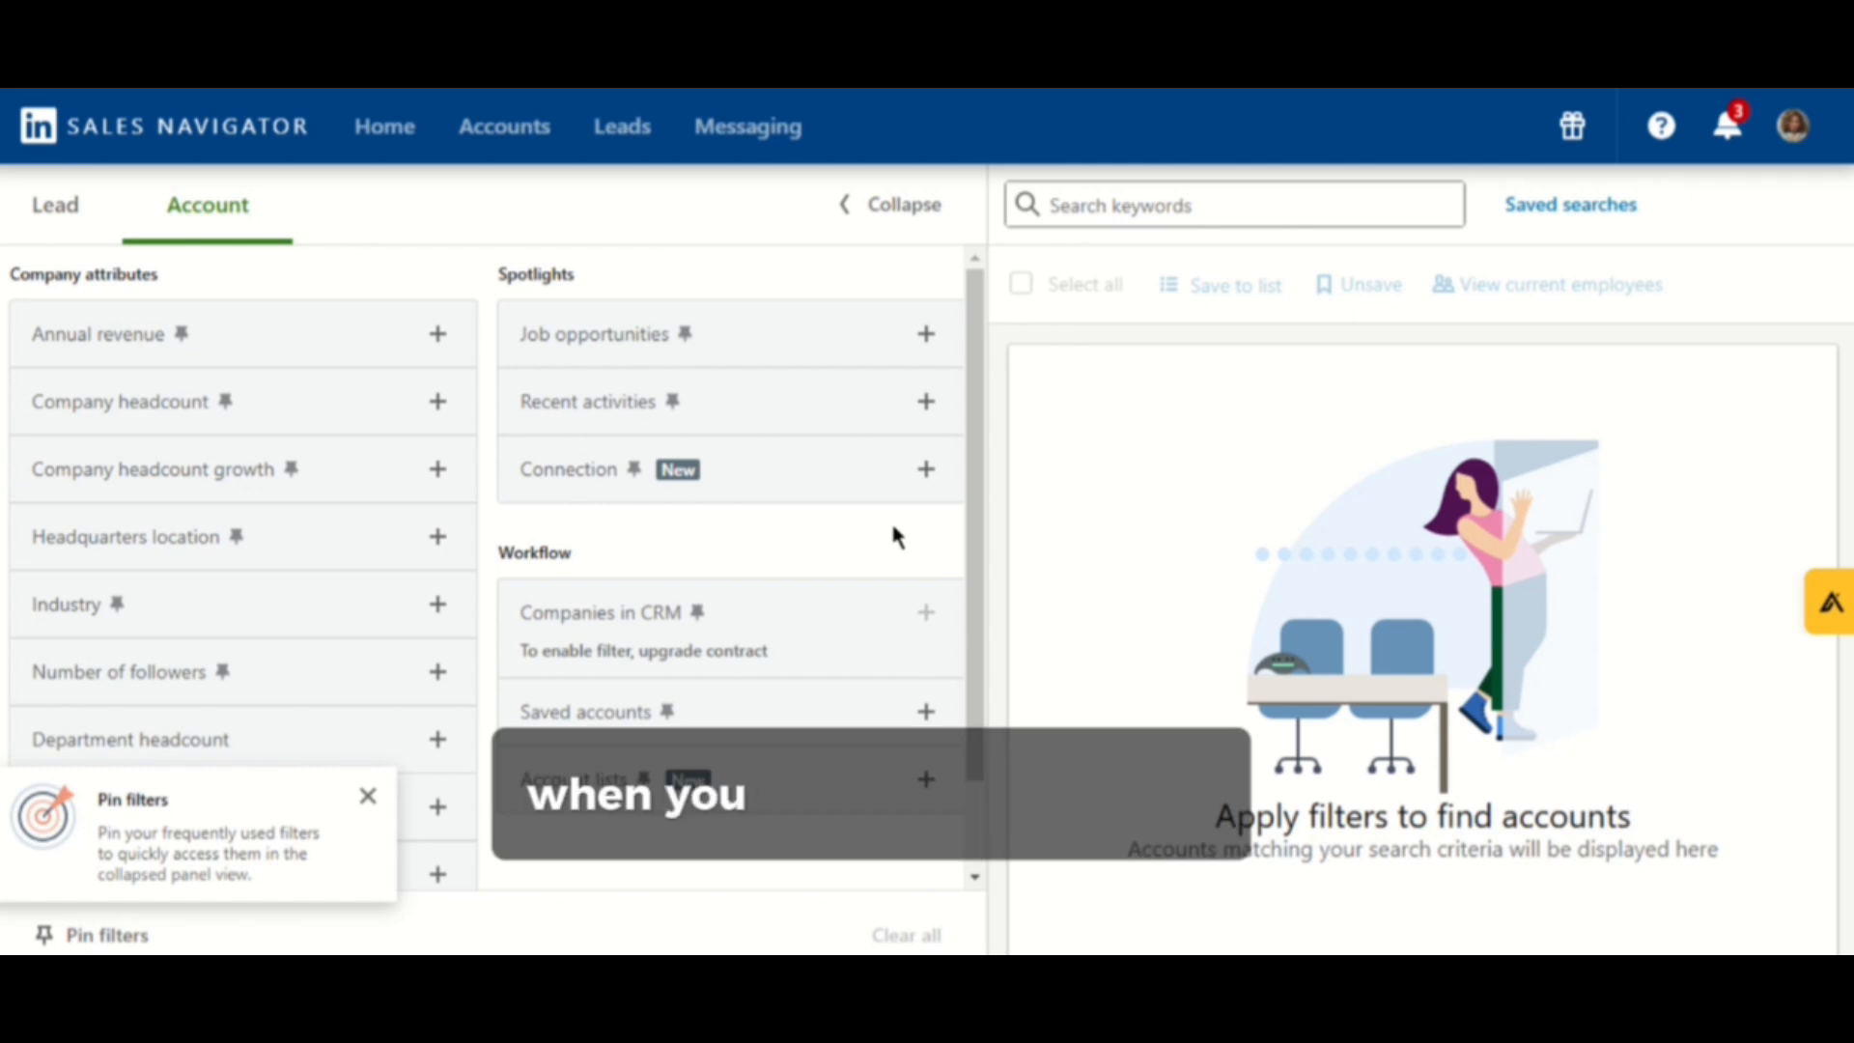
- In the account search, dismiss the pin-filters tip and filter by company headcount 11-50
click(368, 796)
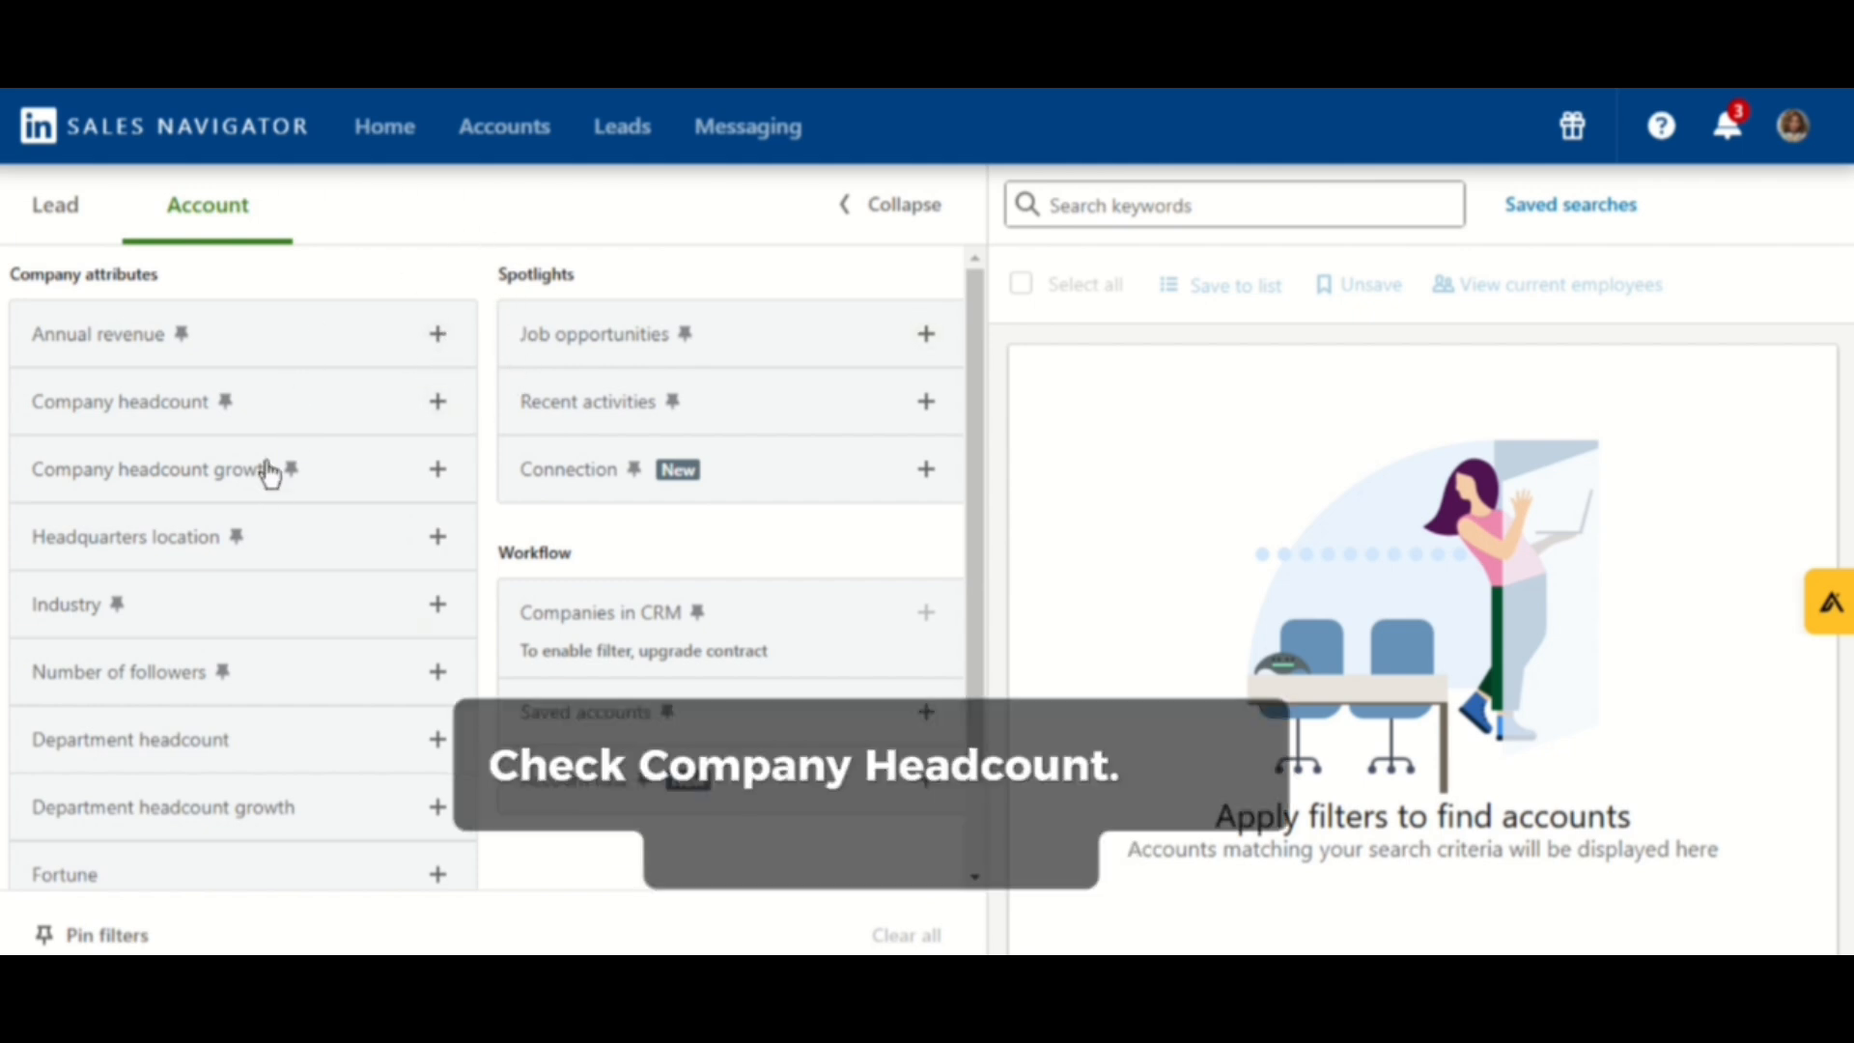
click(439, 402)
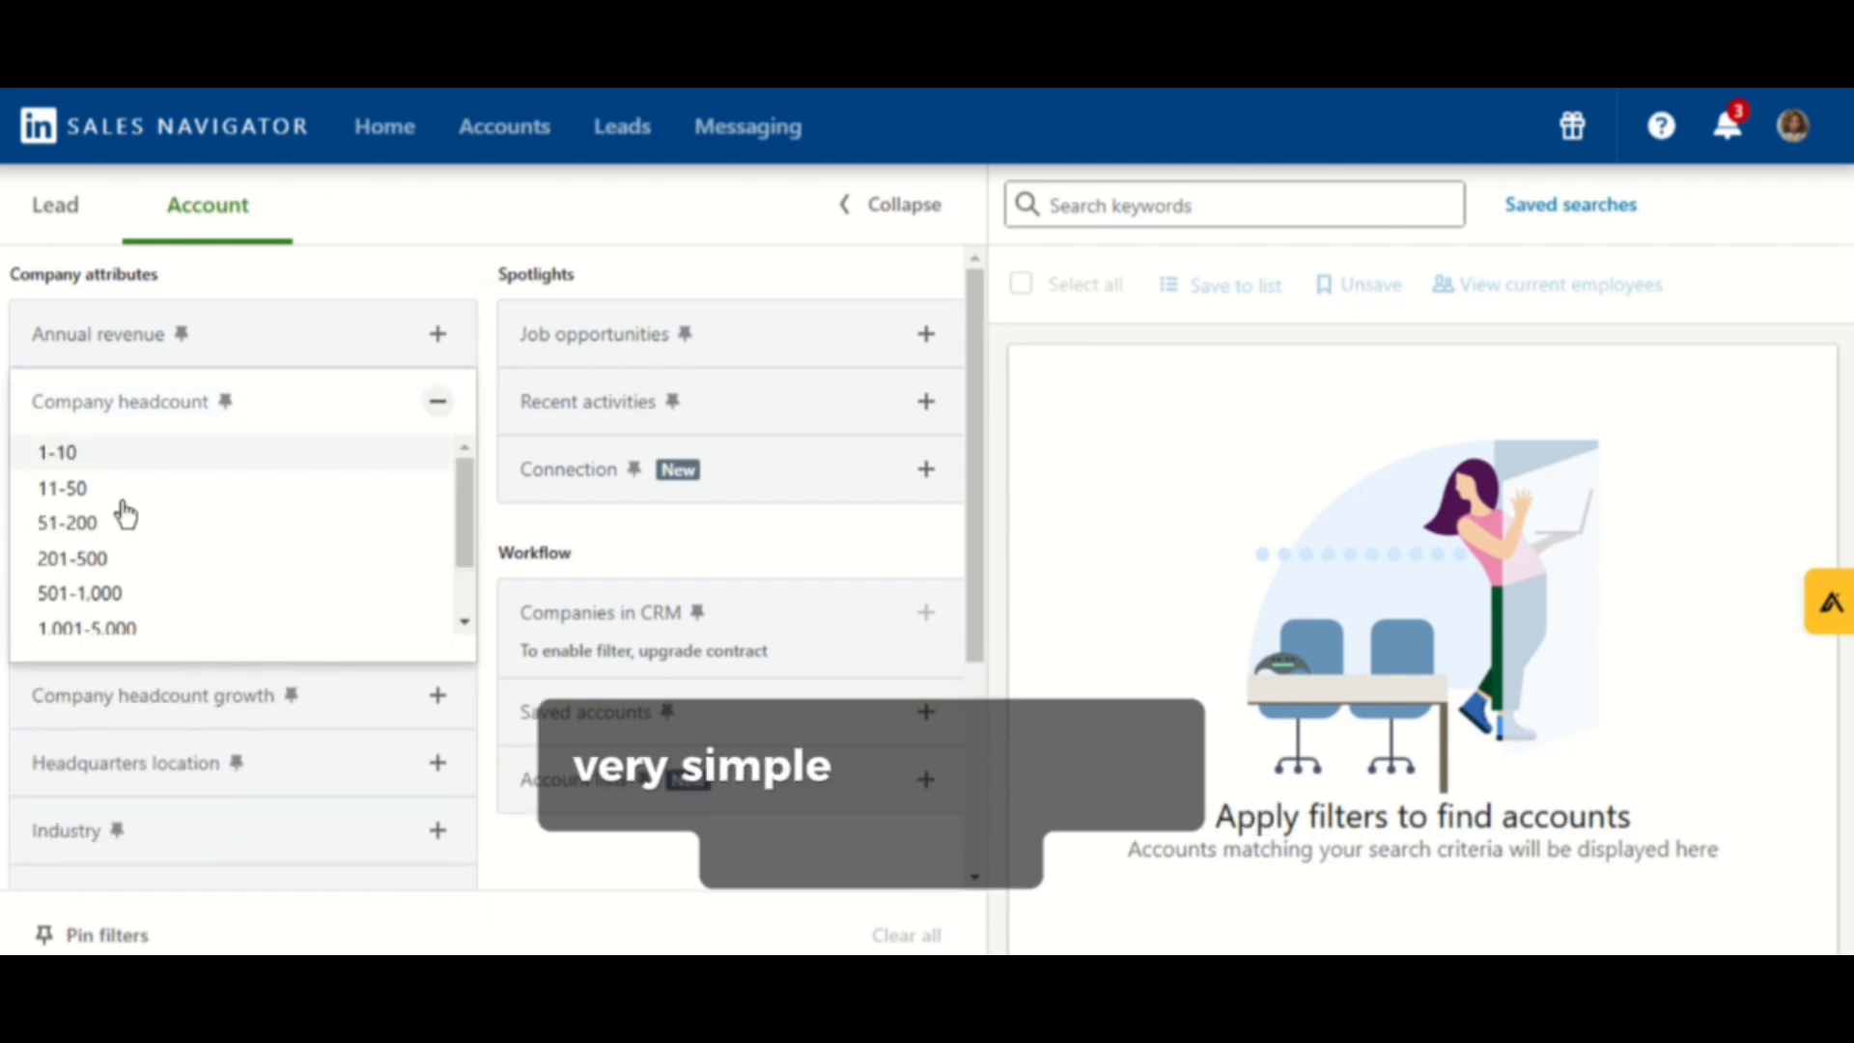
click(197, 502)
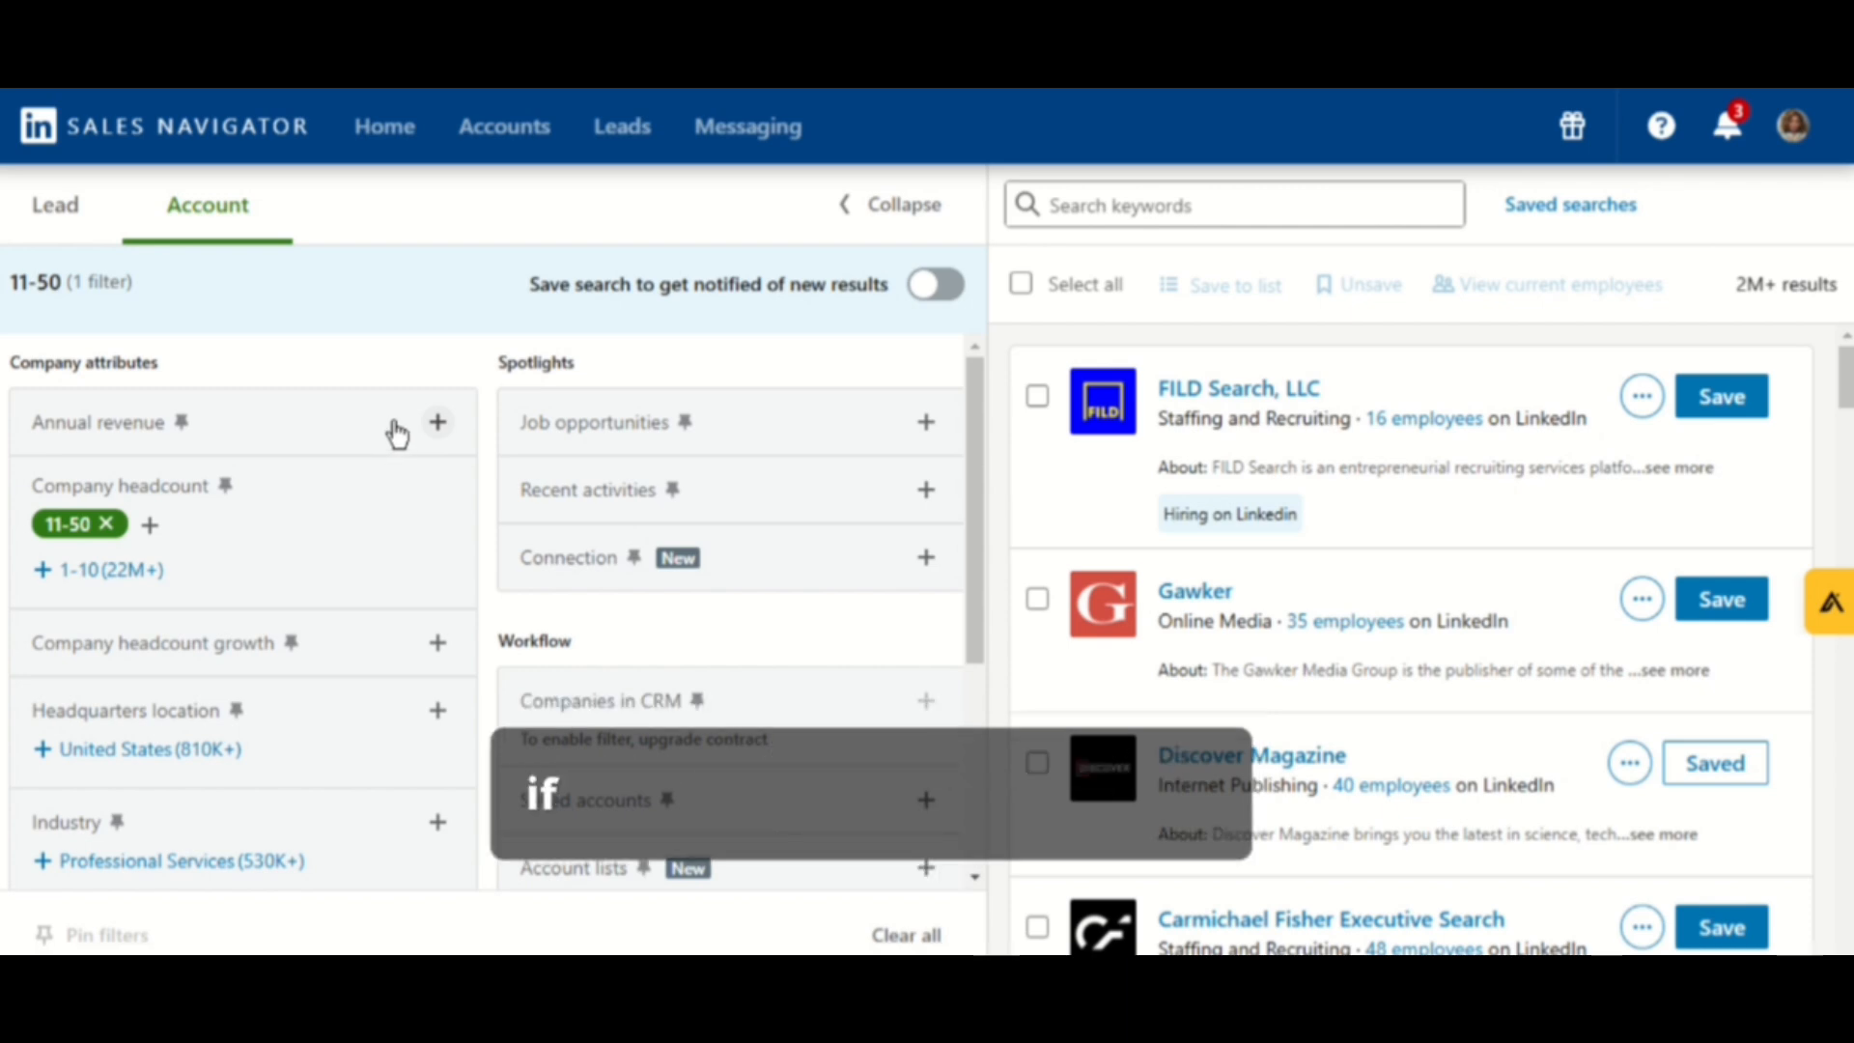
scroll(328, 579, down, 2)
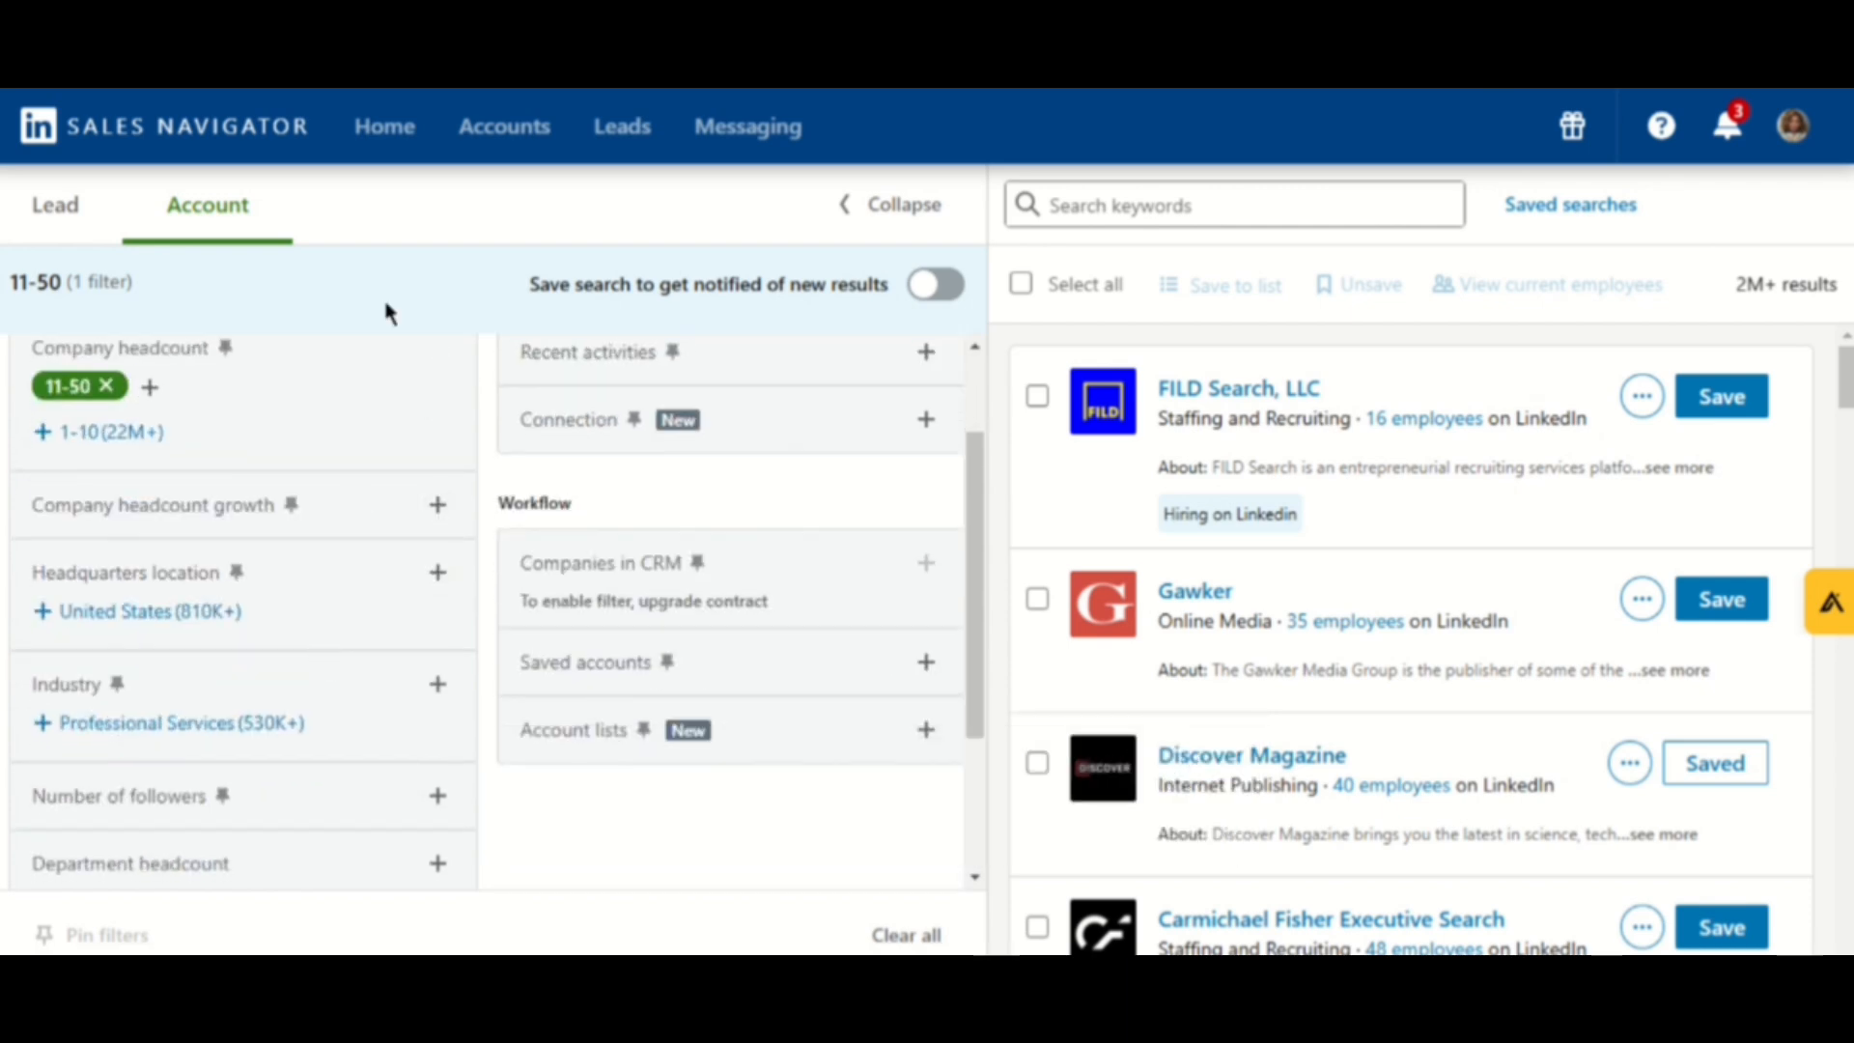
scroll(336, 483, up, 2)
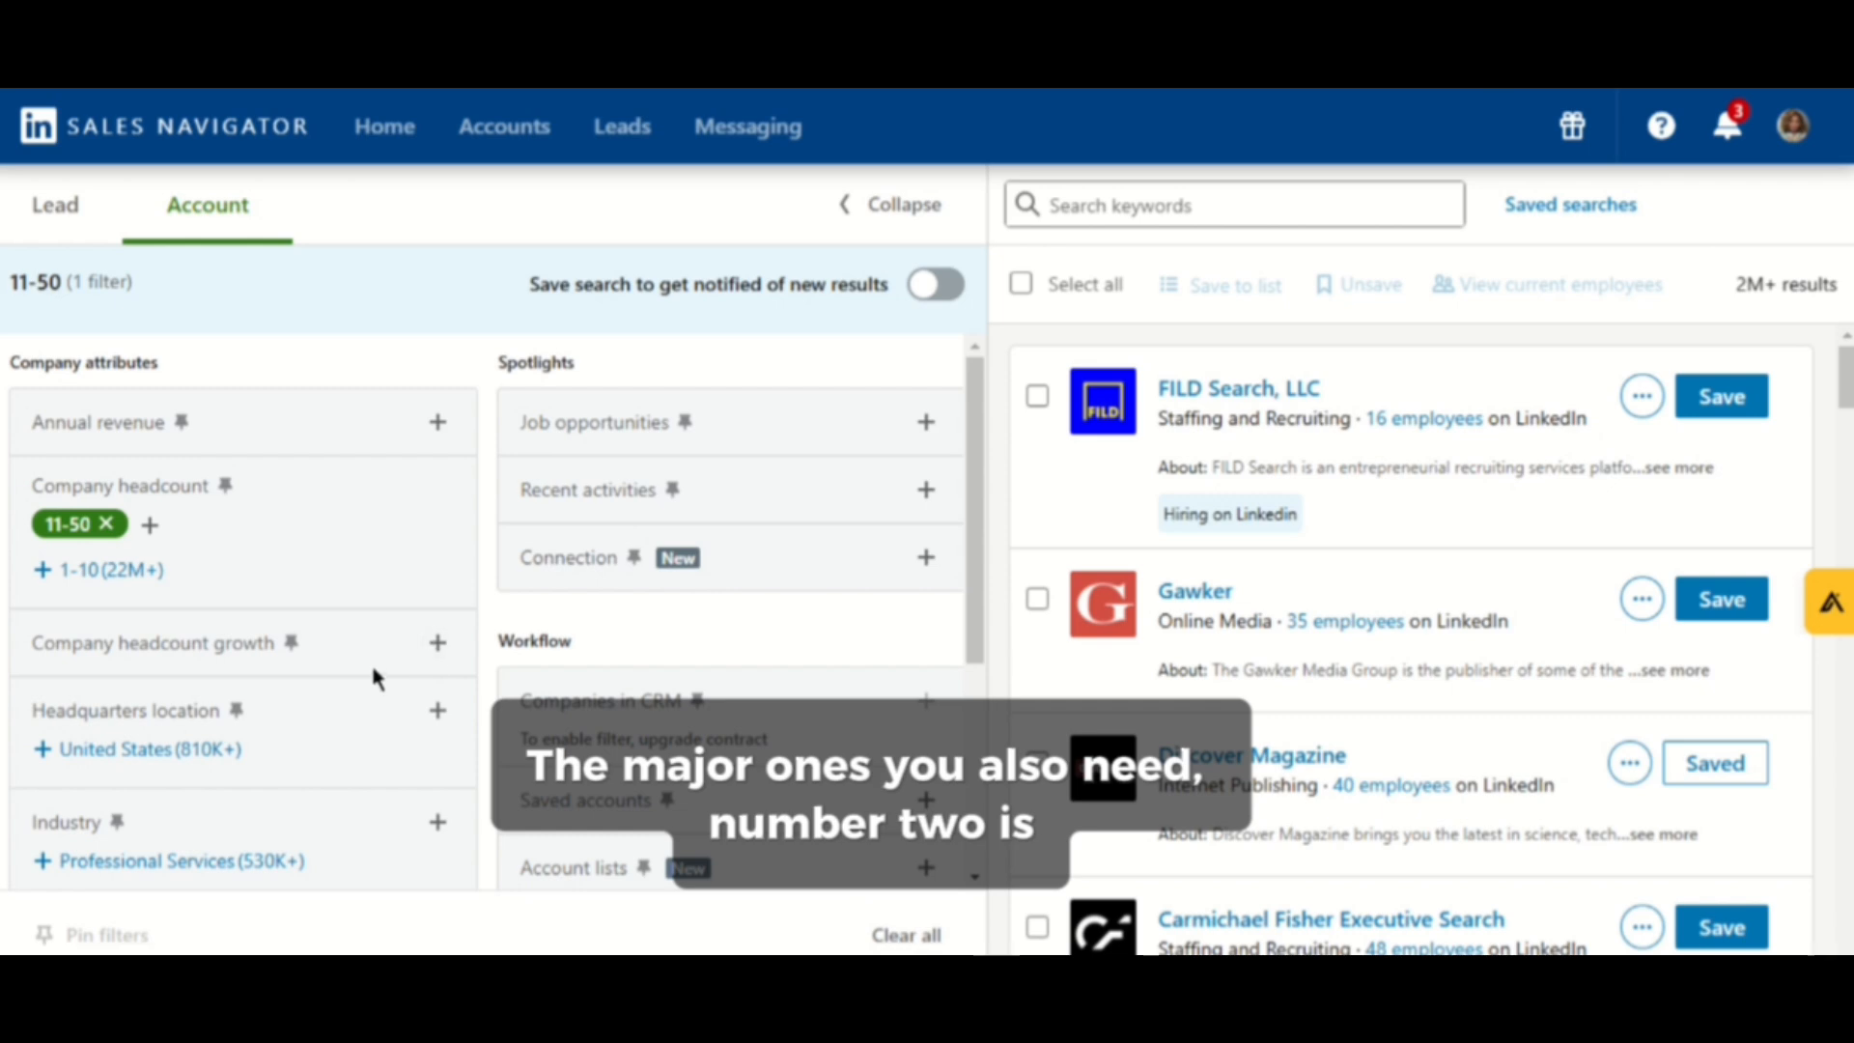
- Filter the account search by headquarters location United States
scroll(363, 664, down, 2)
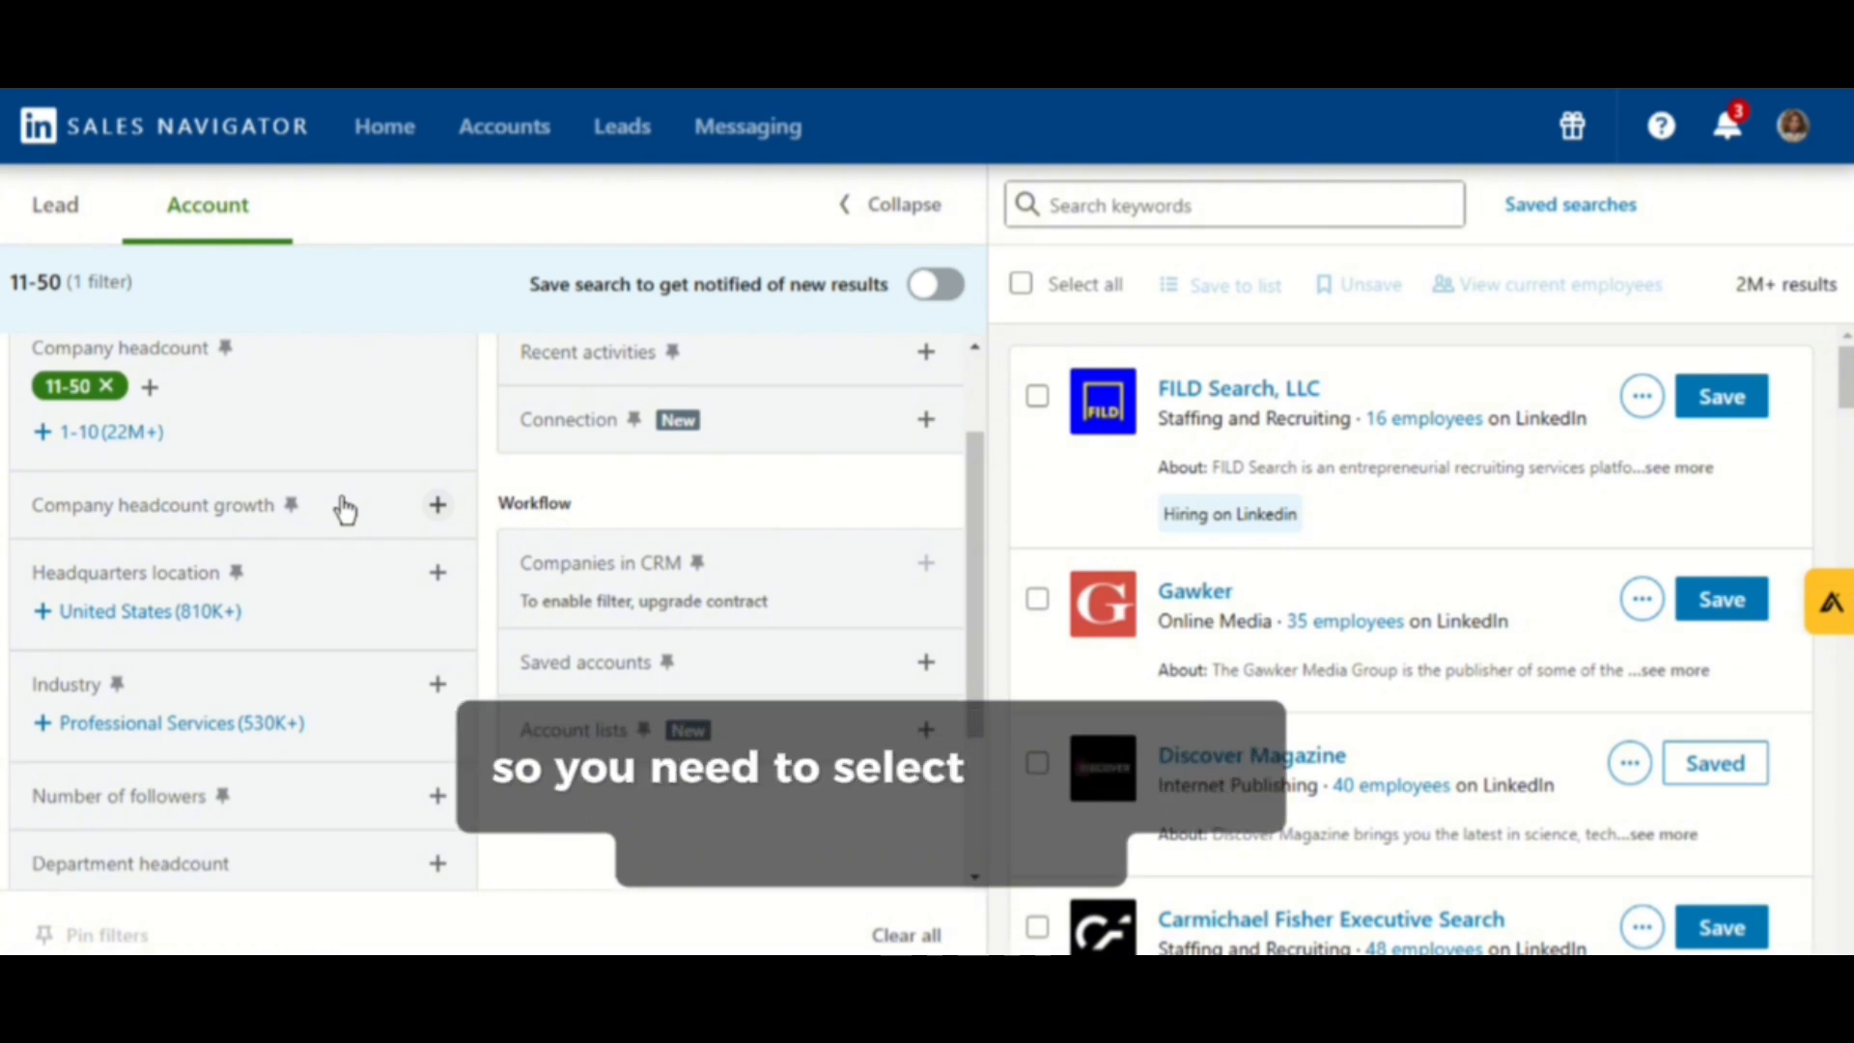
click(437, 579)
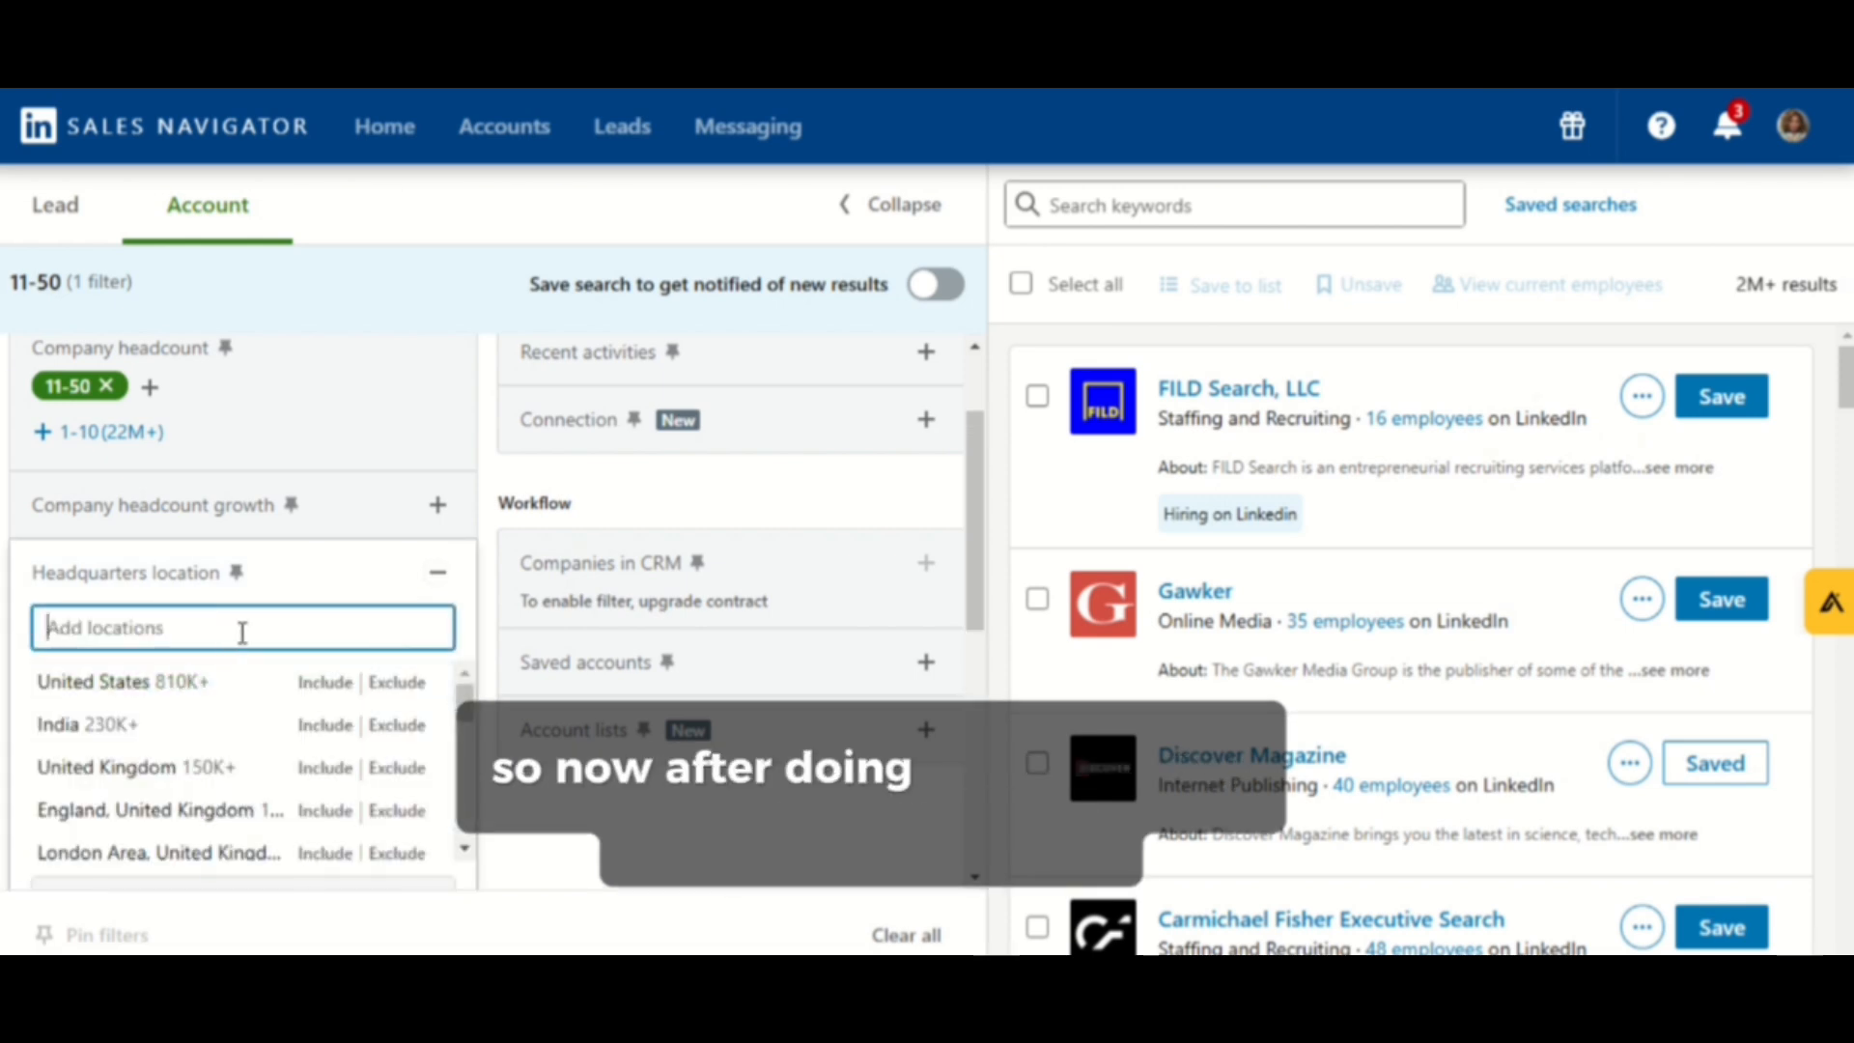
click(233, 684)
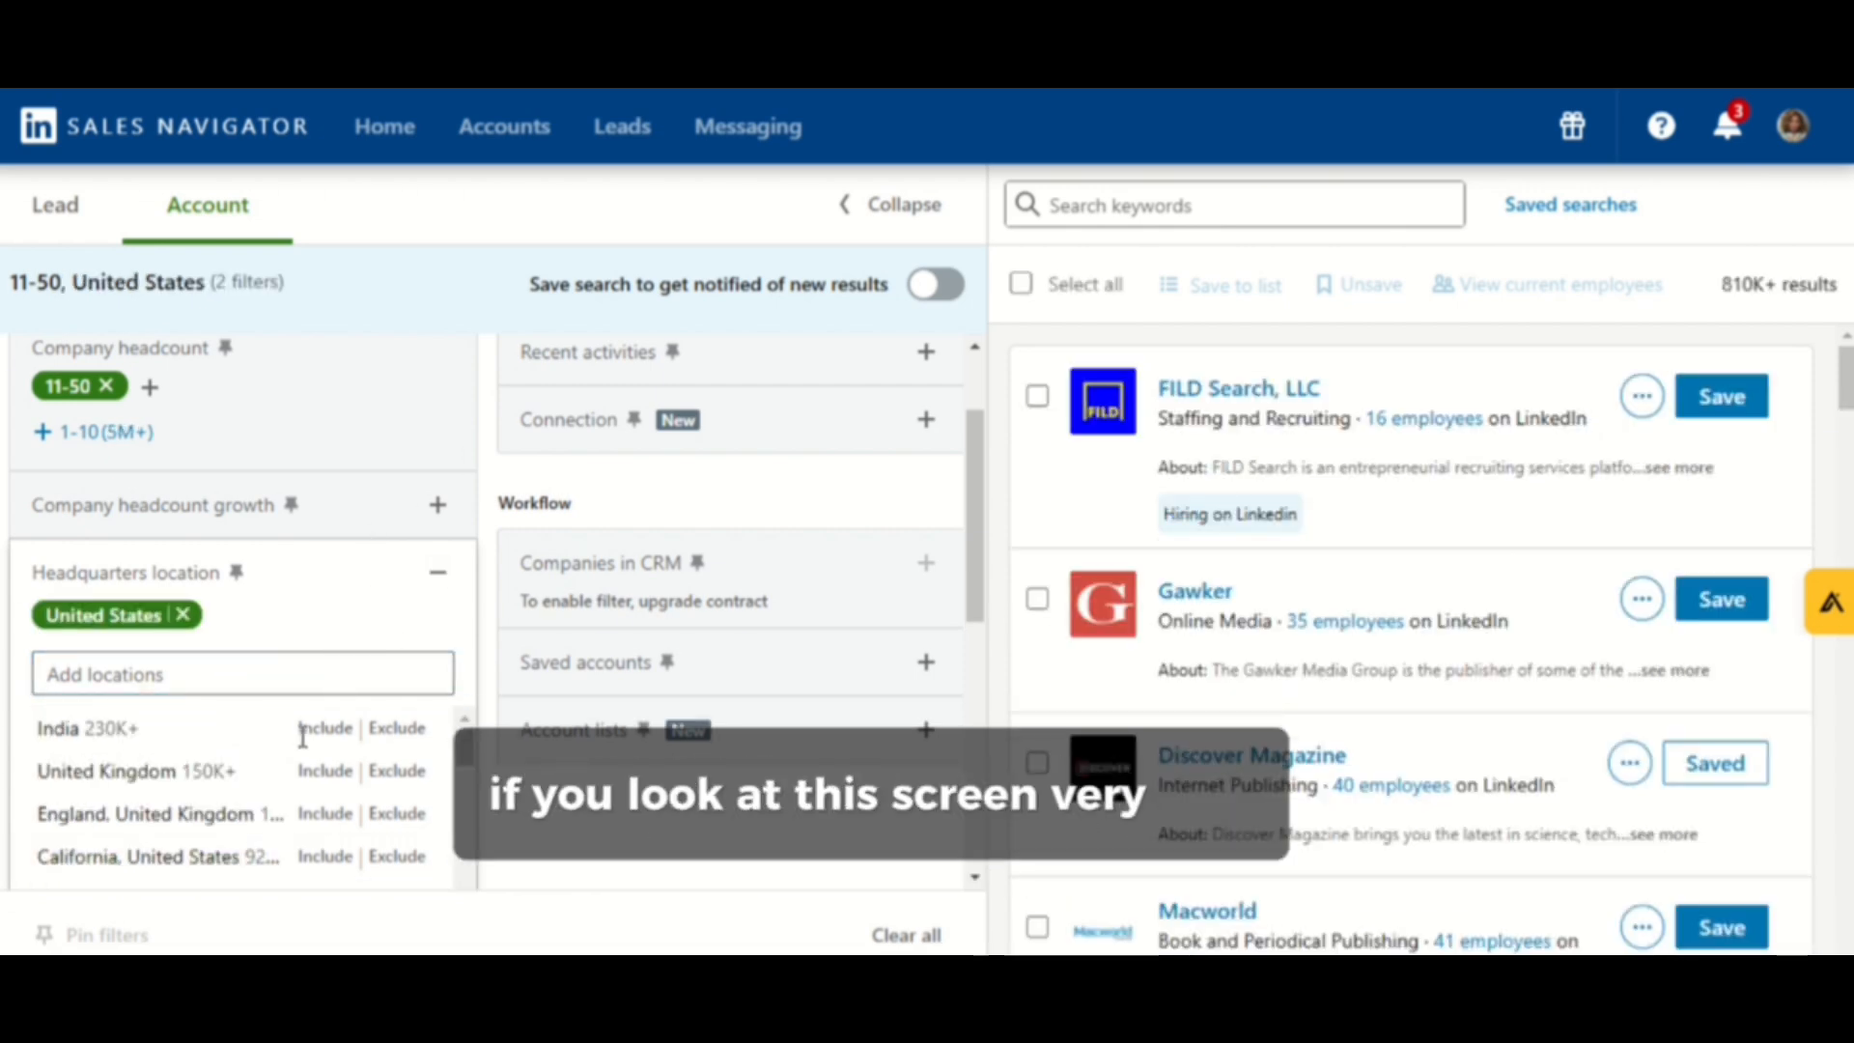
- Add the industries Technology, Information and Media, Software Development, Physical, Occupational and Speech Therapists, and Law Practice
scroll(247, 763, down, 2)
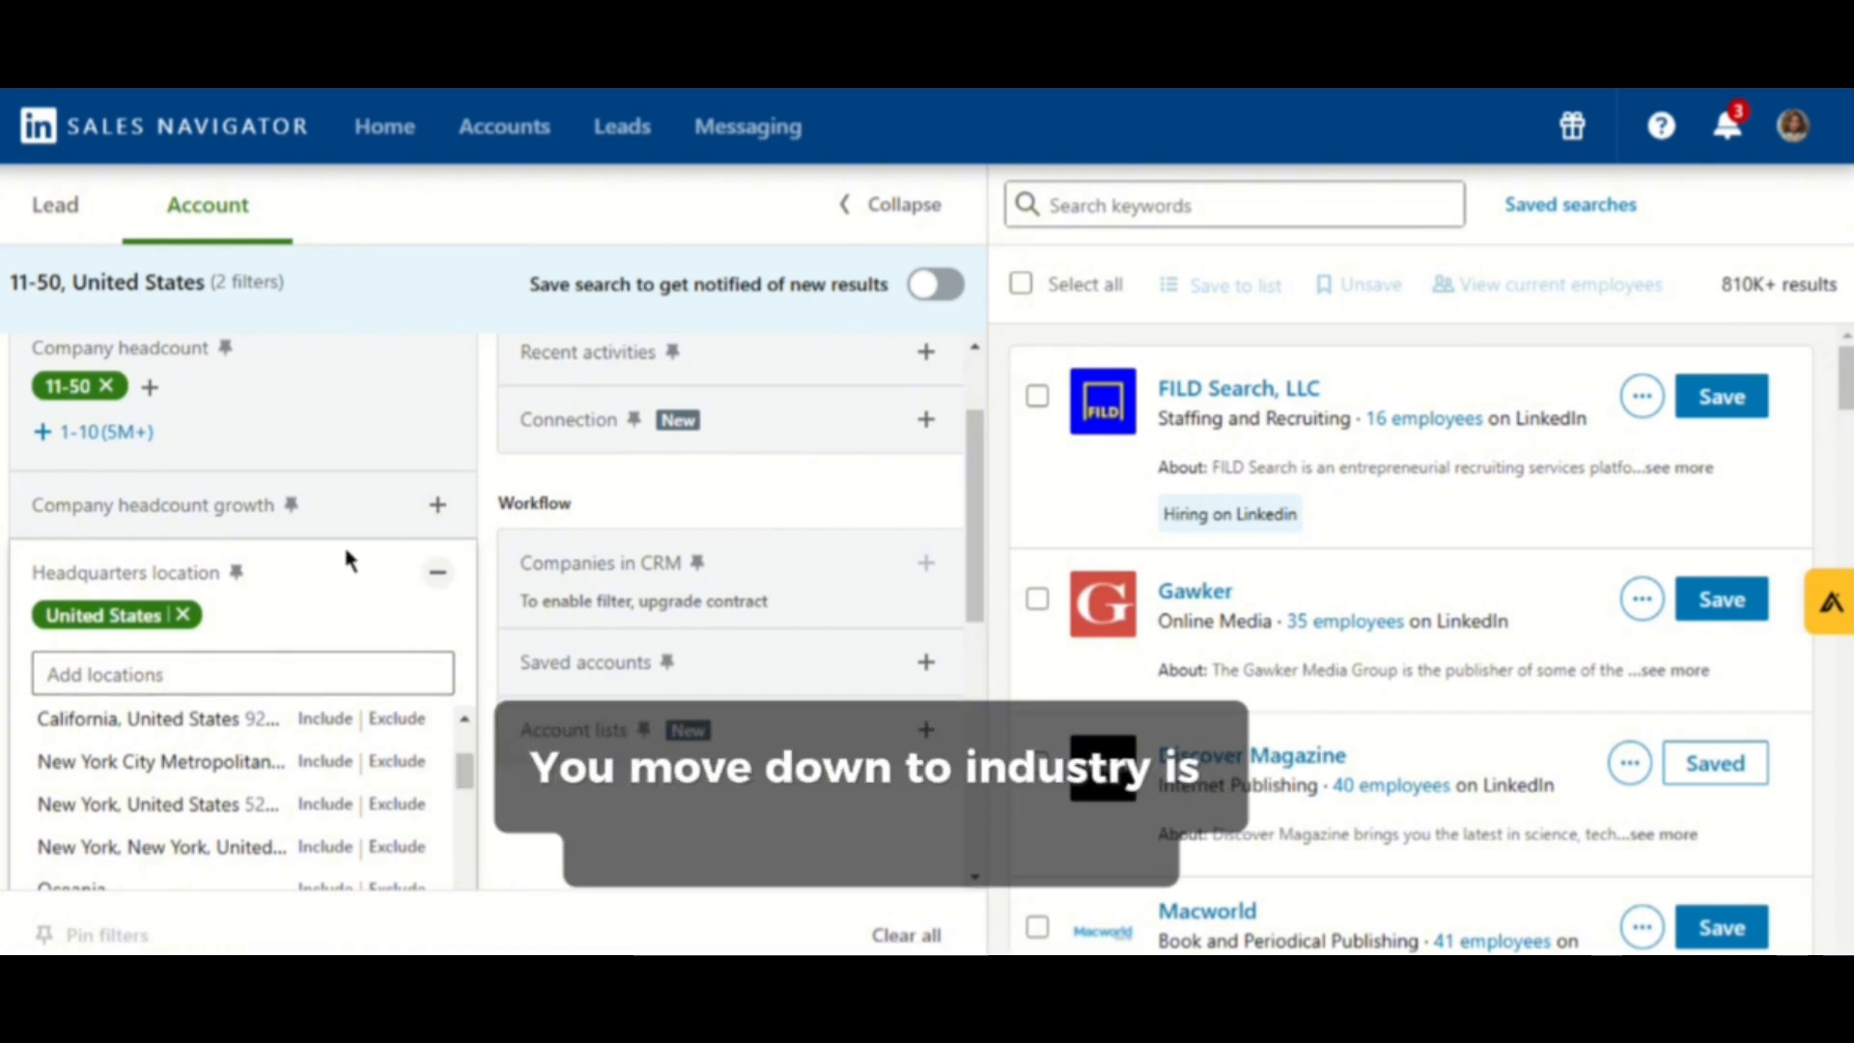
click(373, 413)
scroll(348, 675, down, 3)
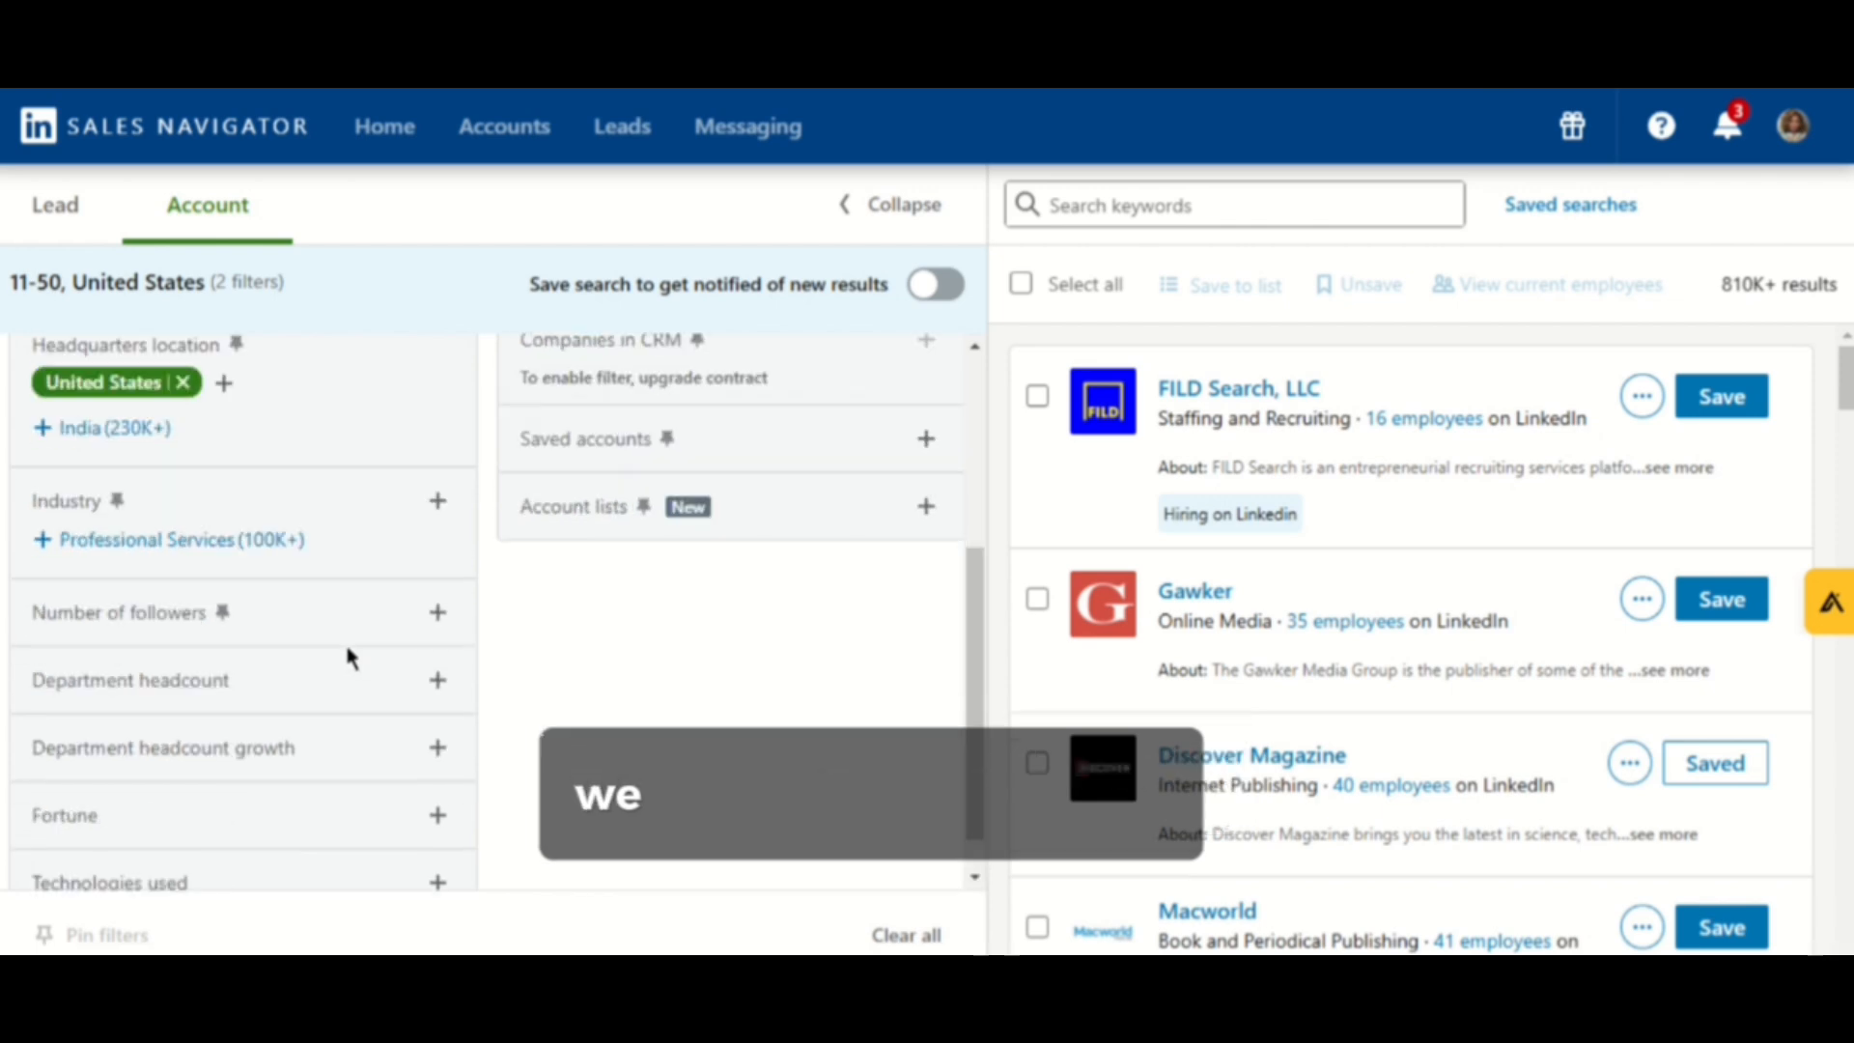
scroll(348, 656, down, 1)
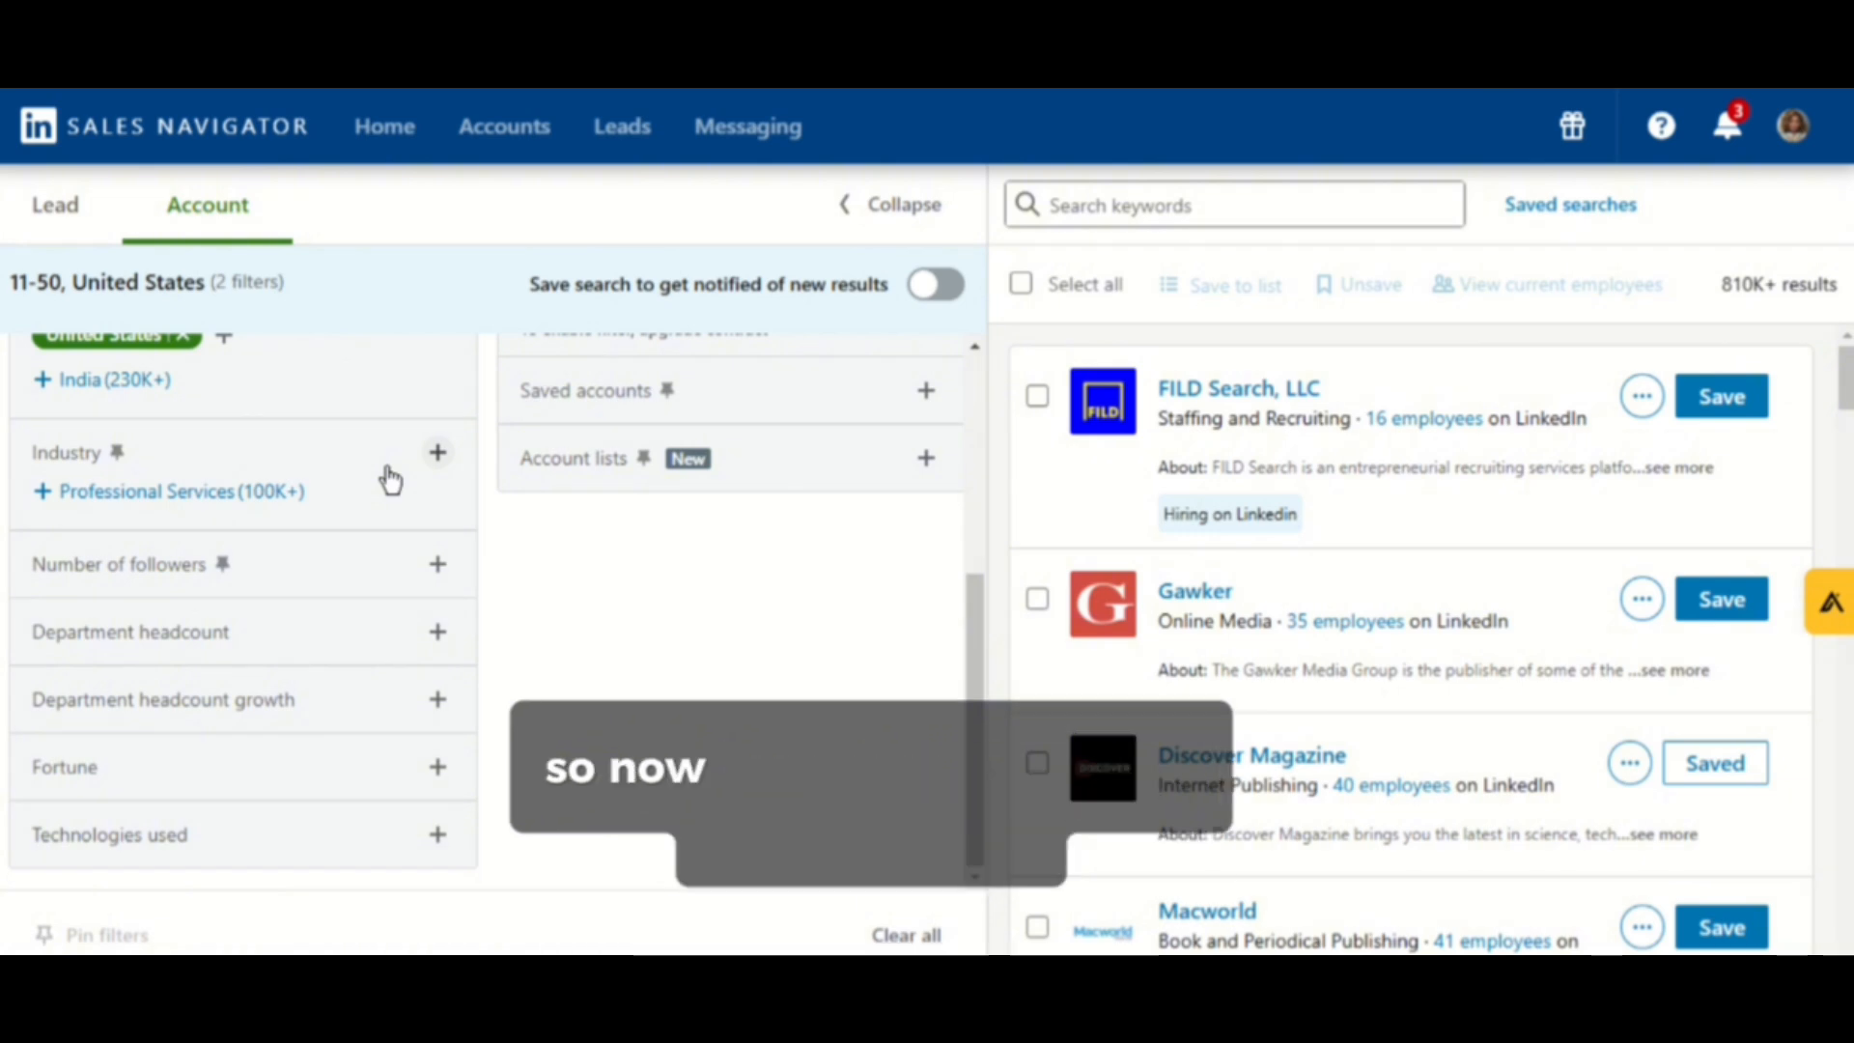
click(440, 456)
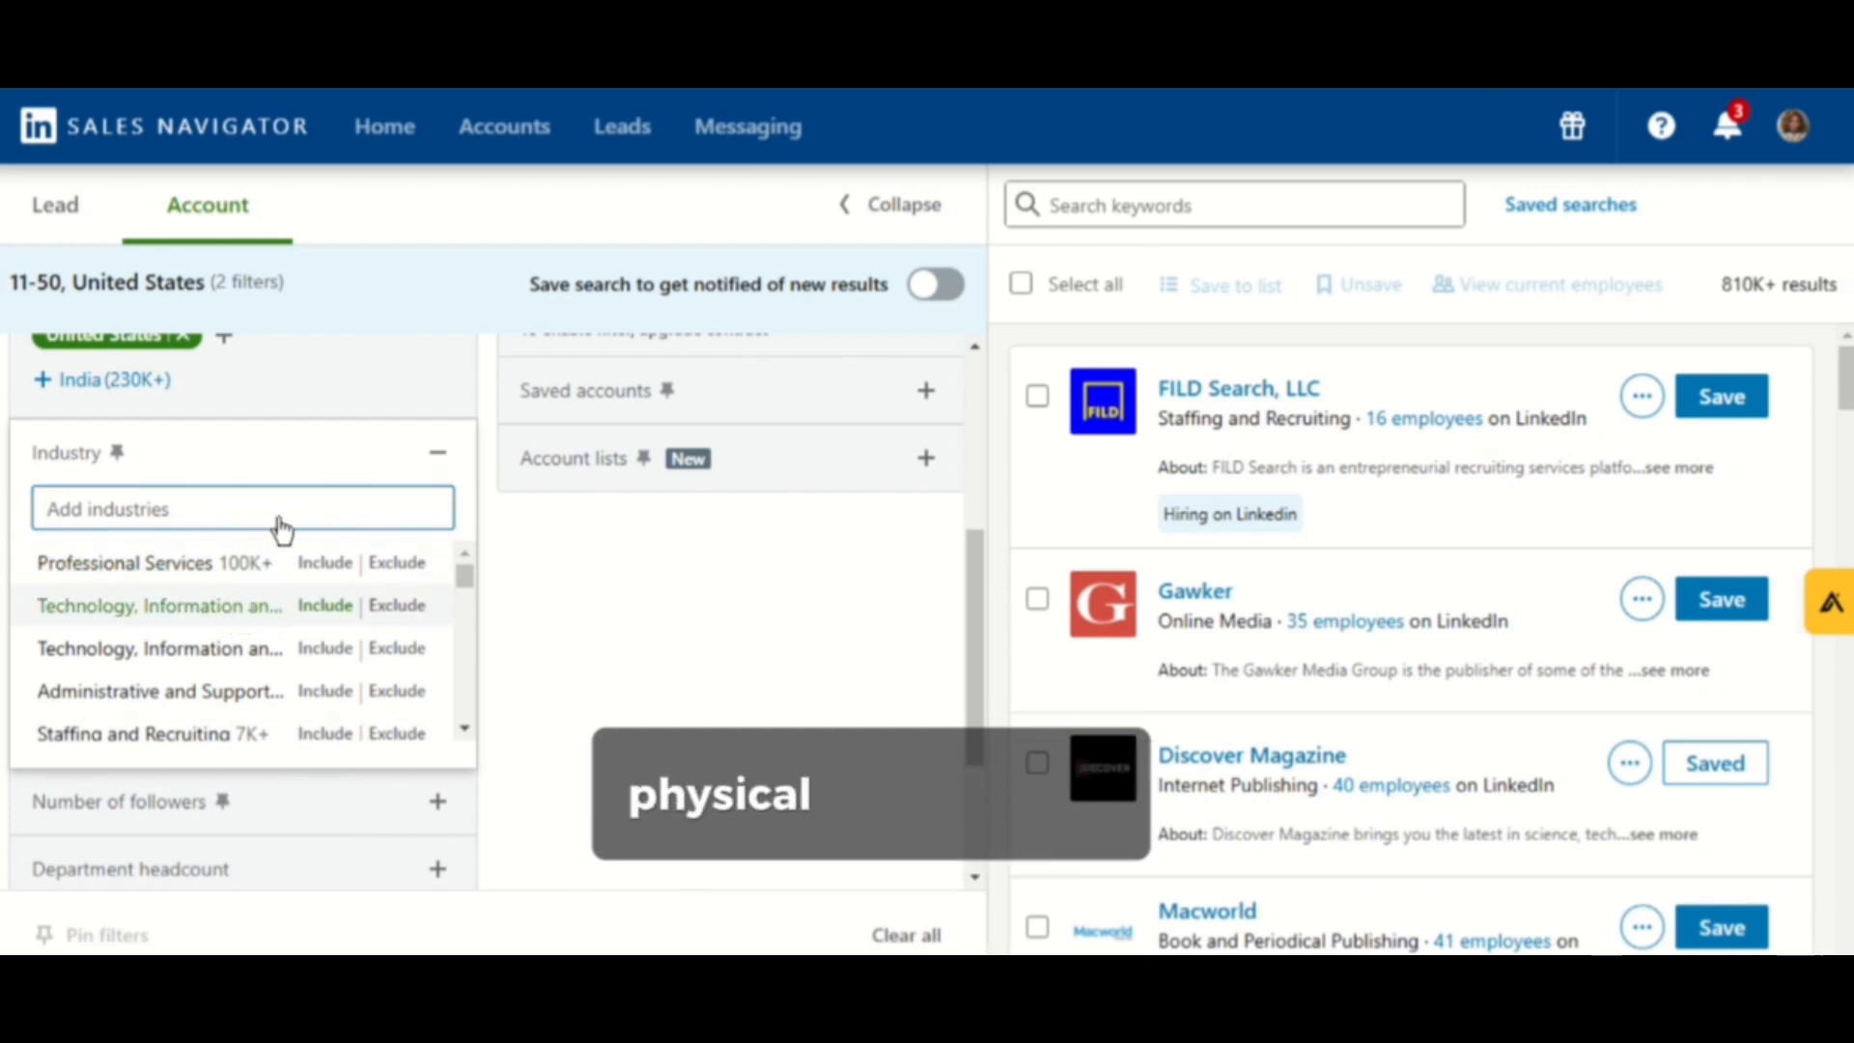
click(239, 609)
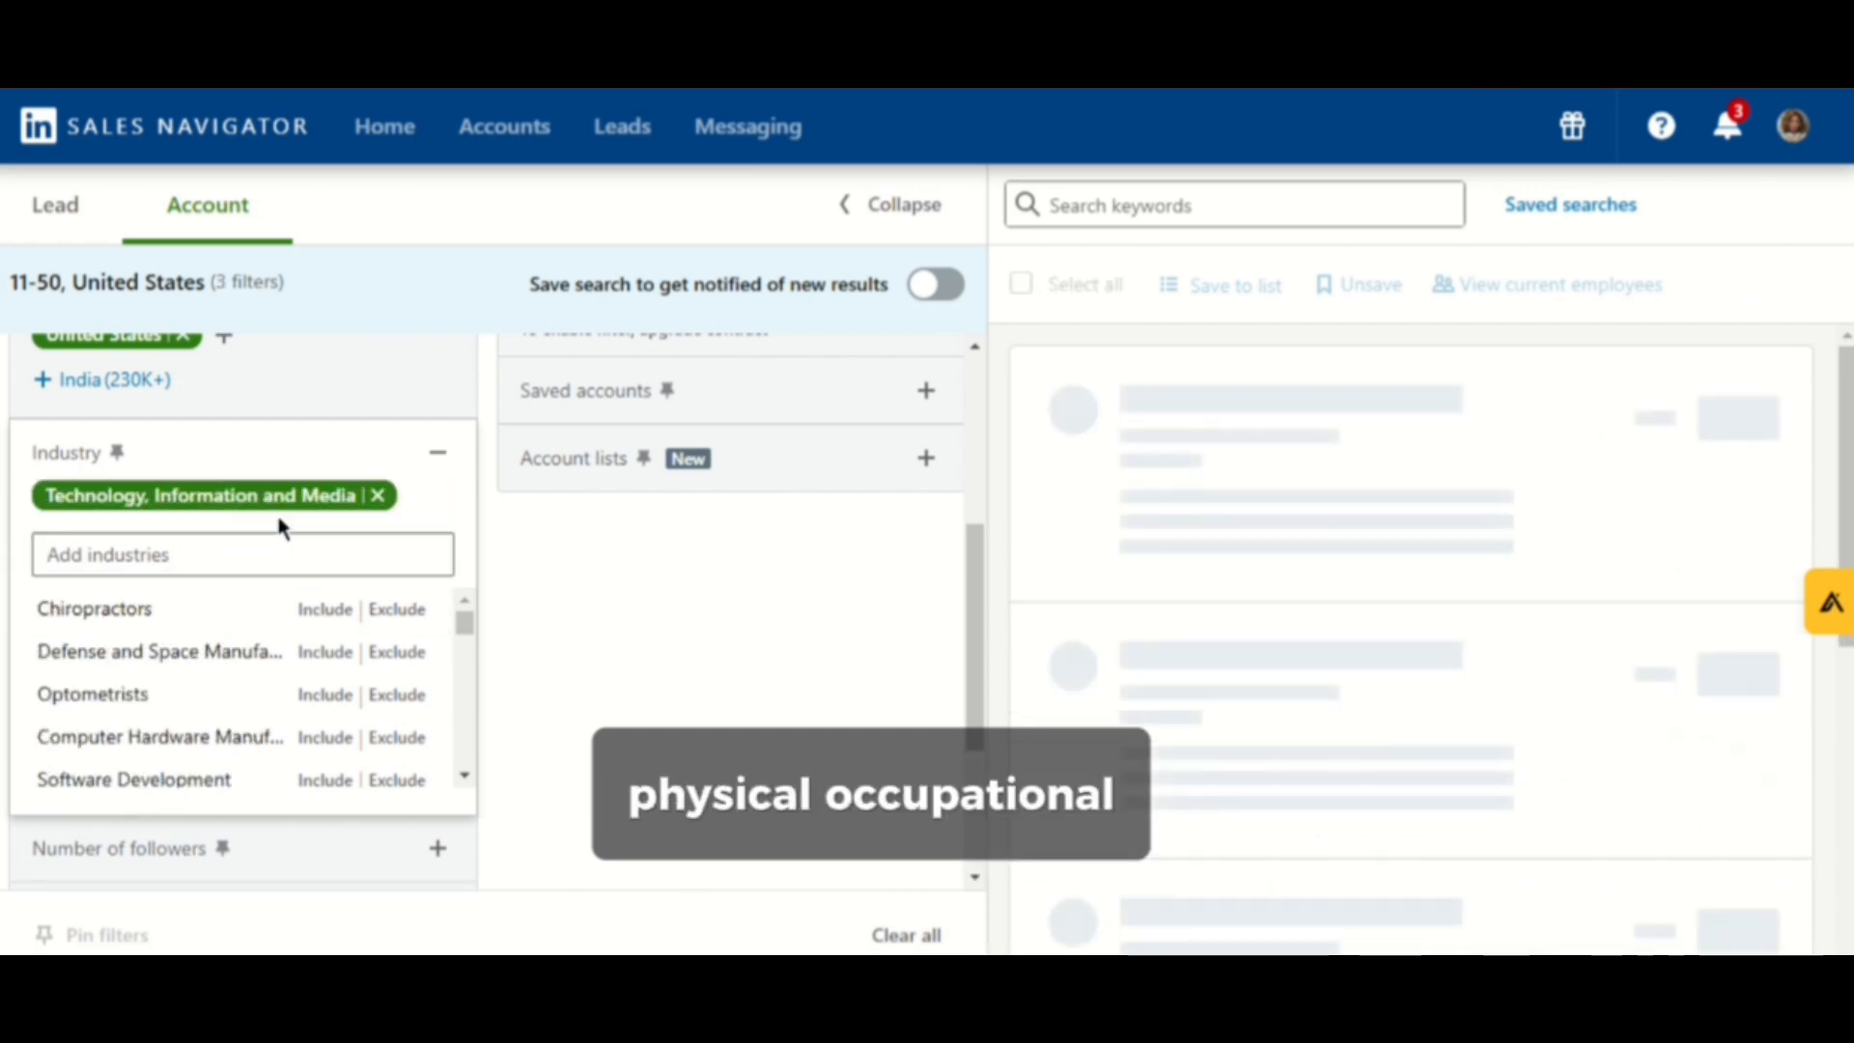
click(232, 772)
scroll(162, 770, down, 2)
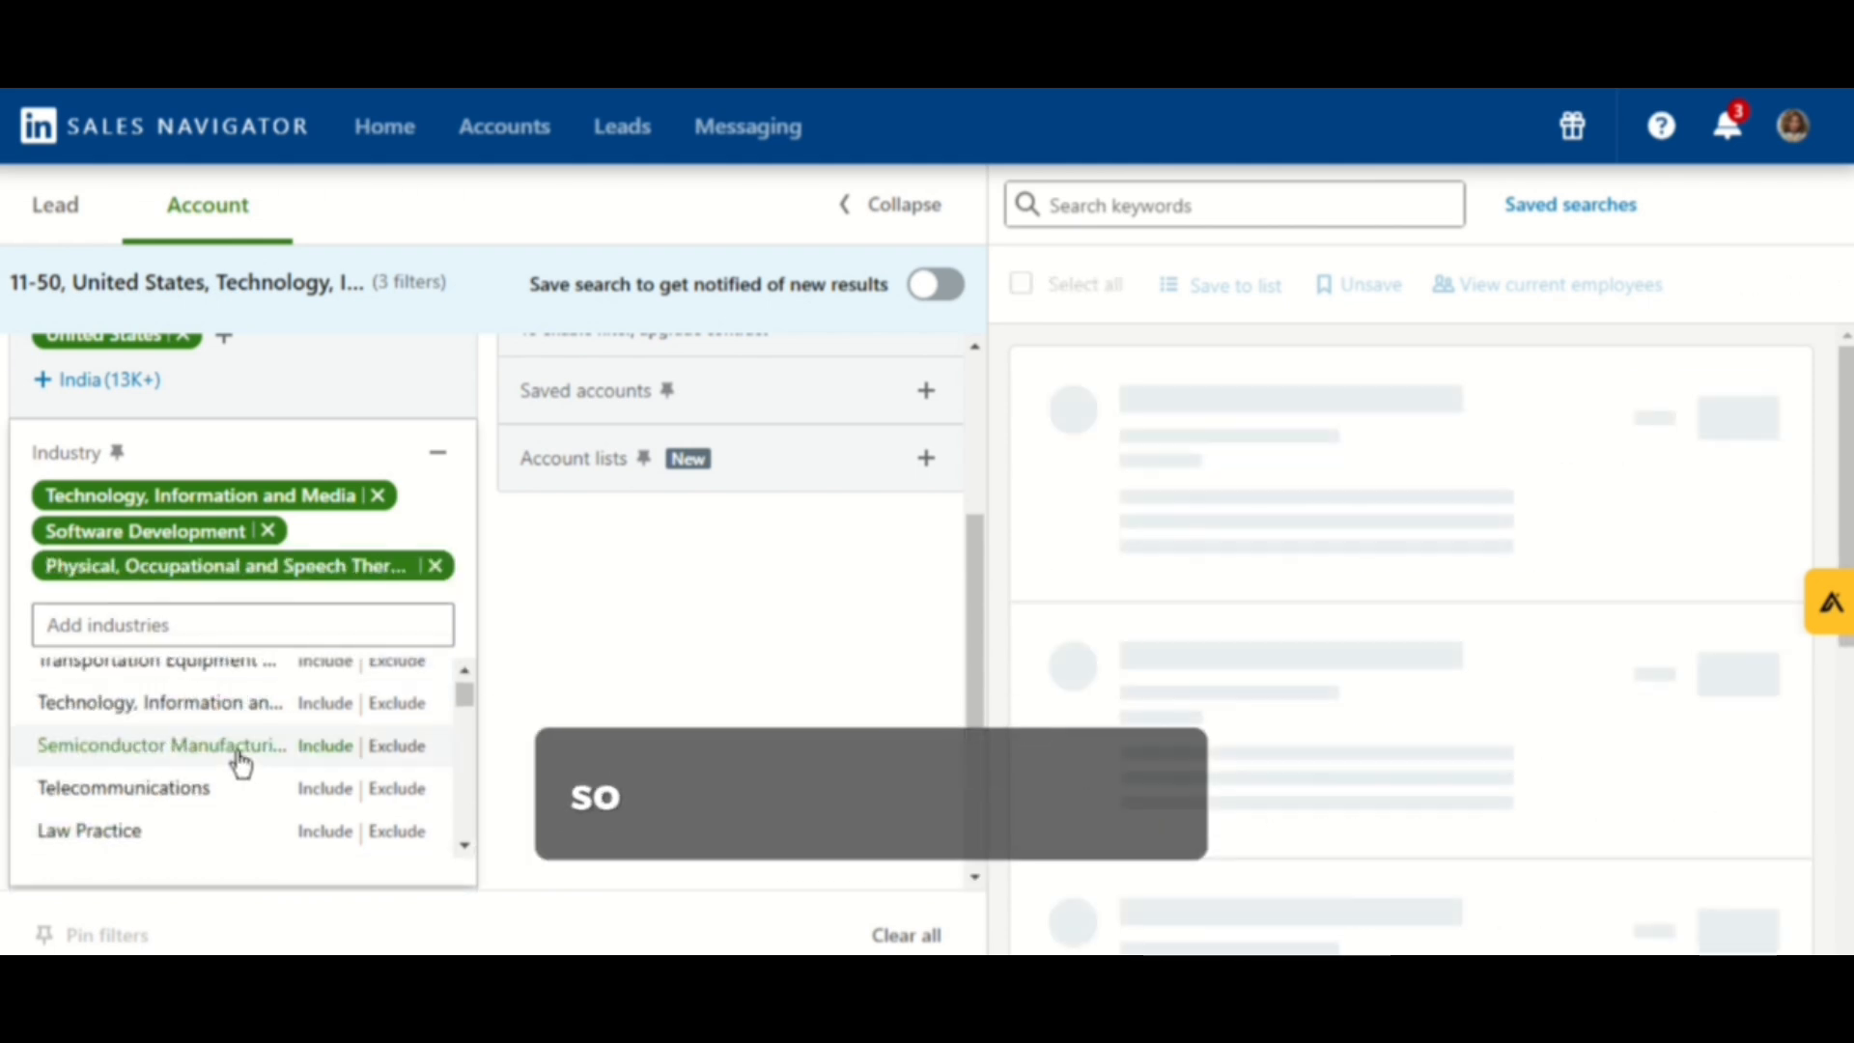
click(237, 826)
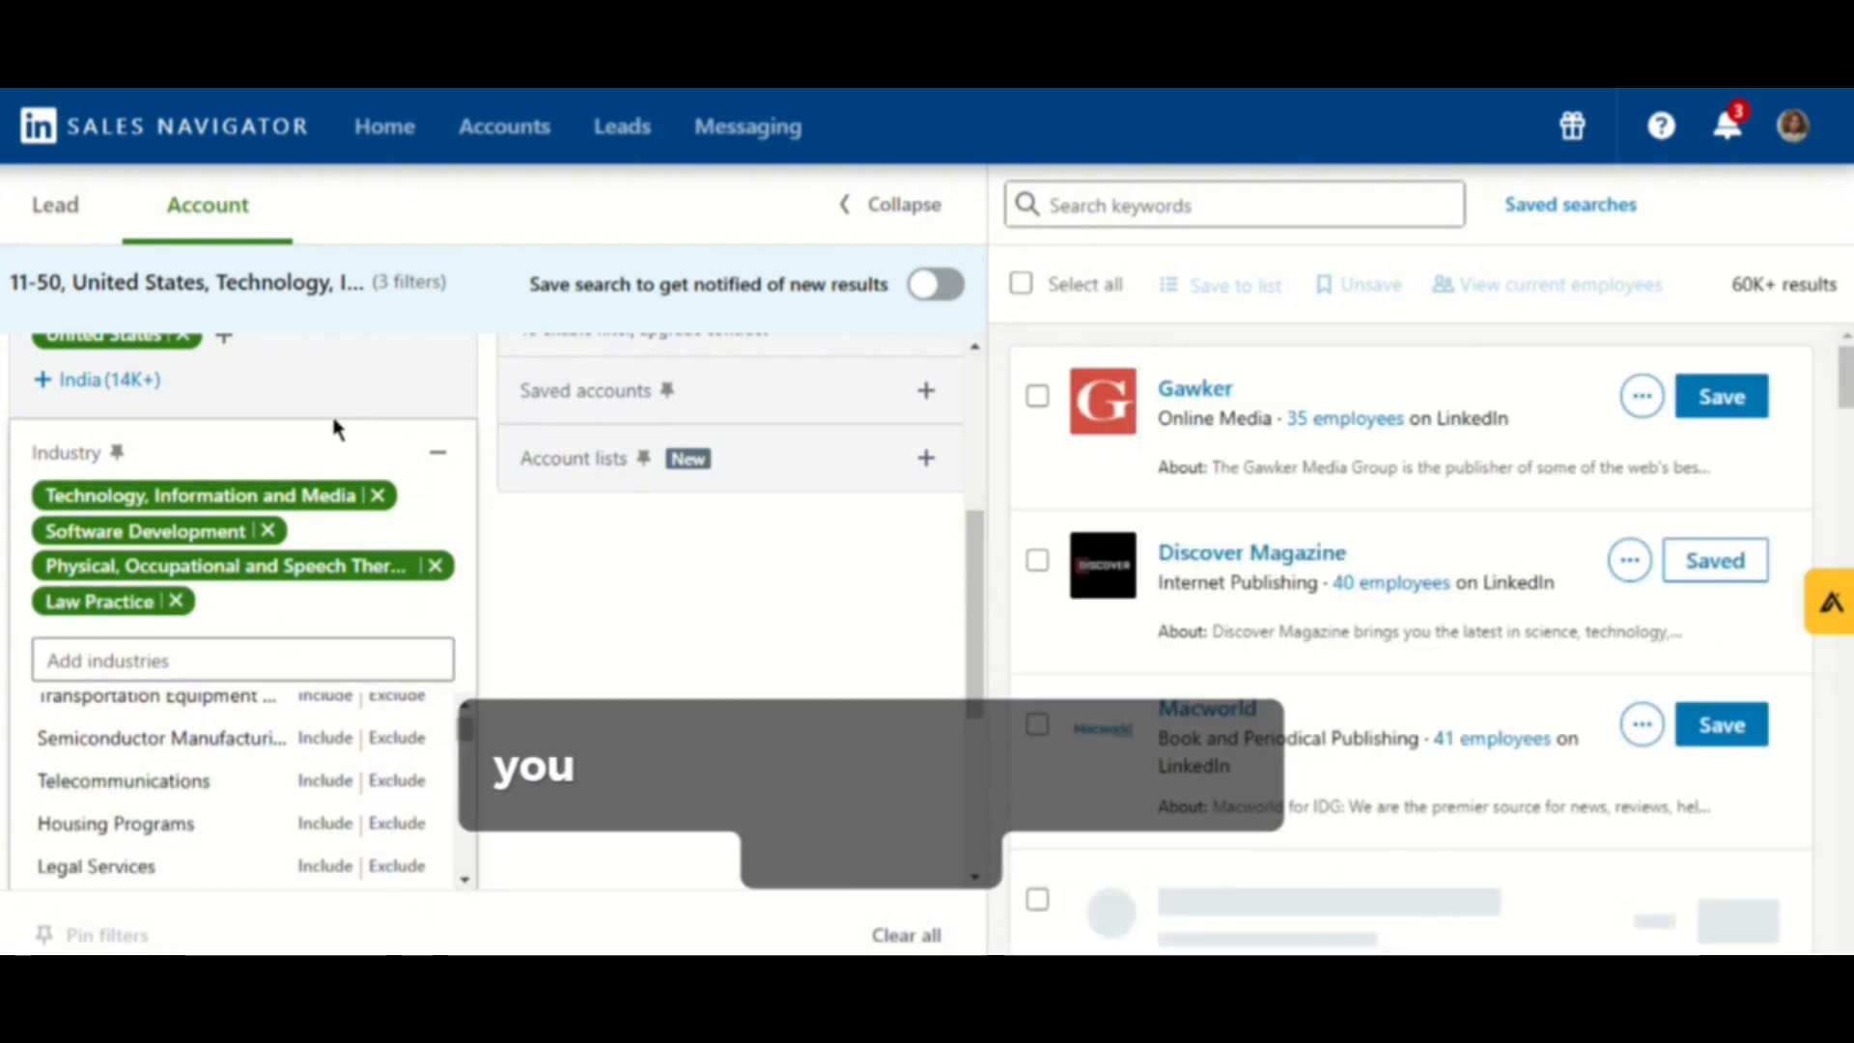
click(332, 408)
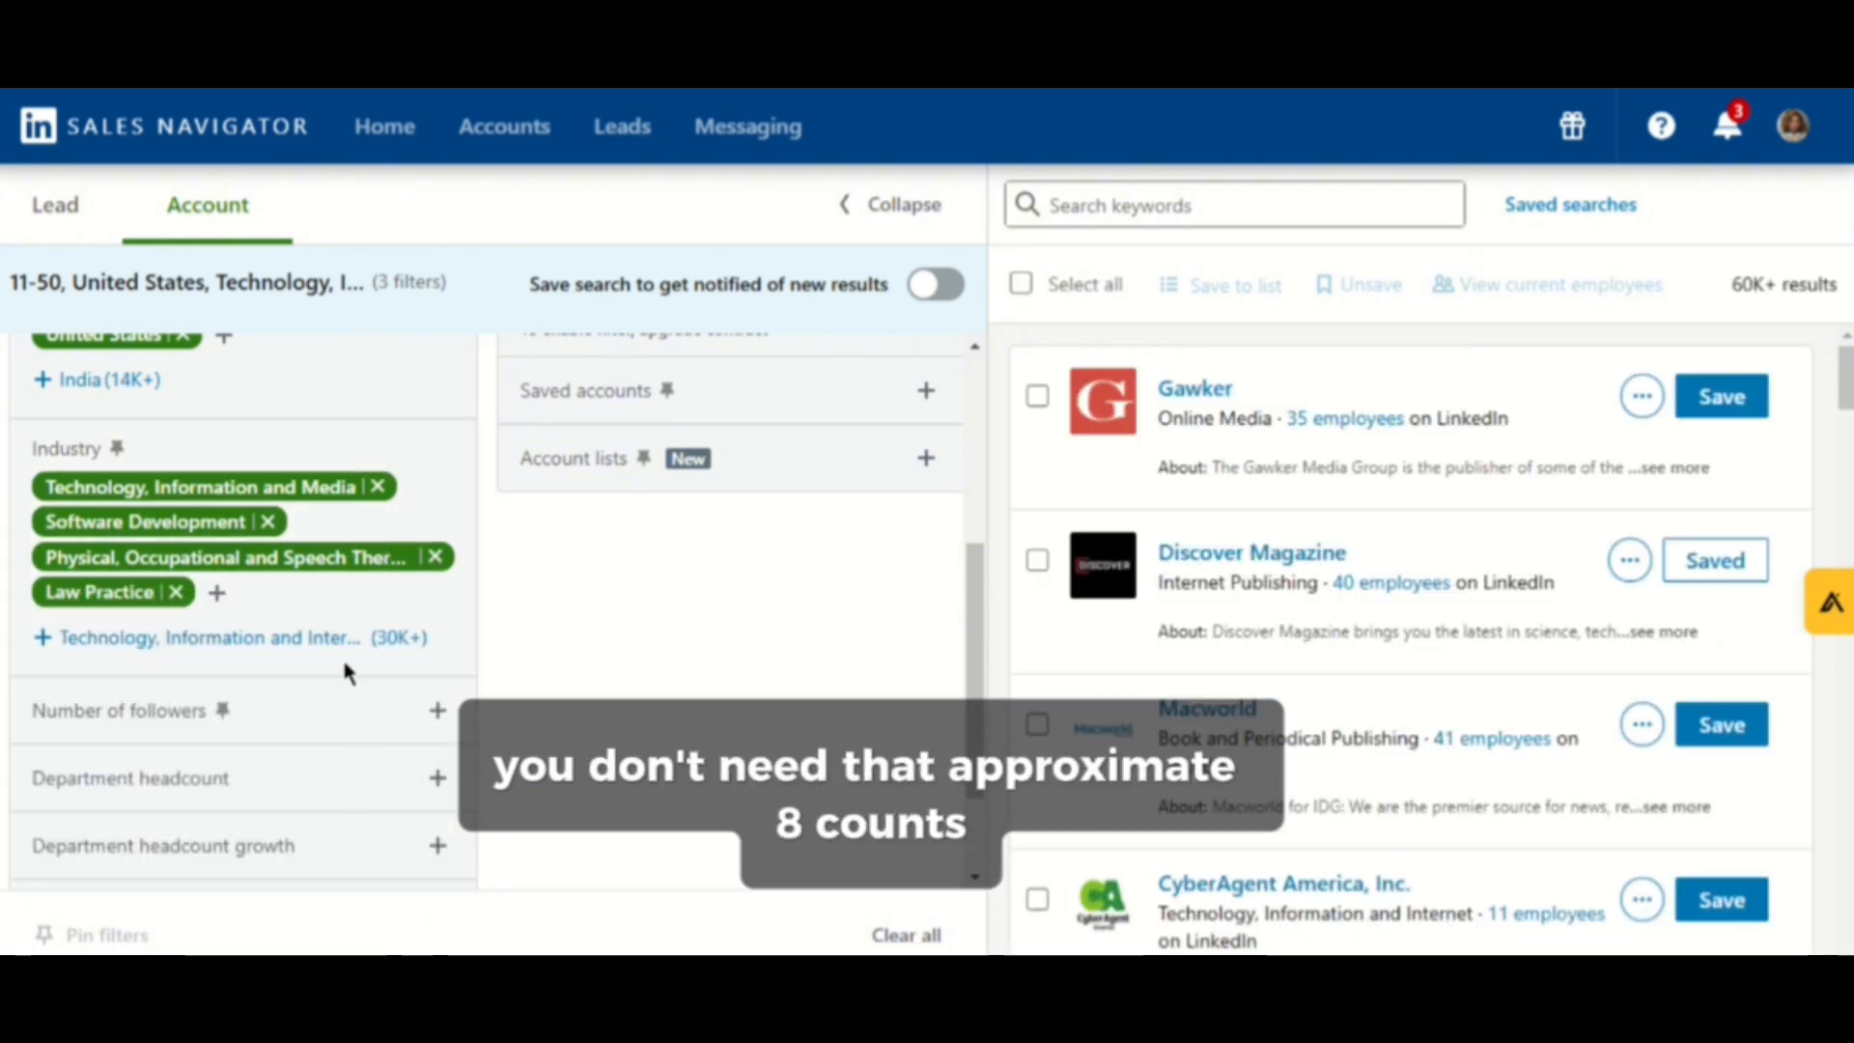
- Add a department headcount growth filter for Support ranging from -3% to 5%
scroll(357, 666, down, 2)
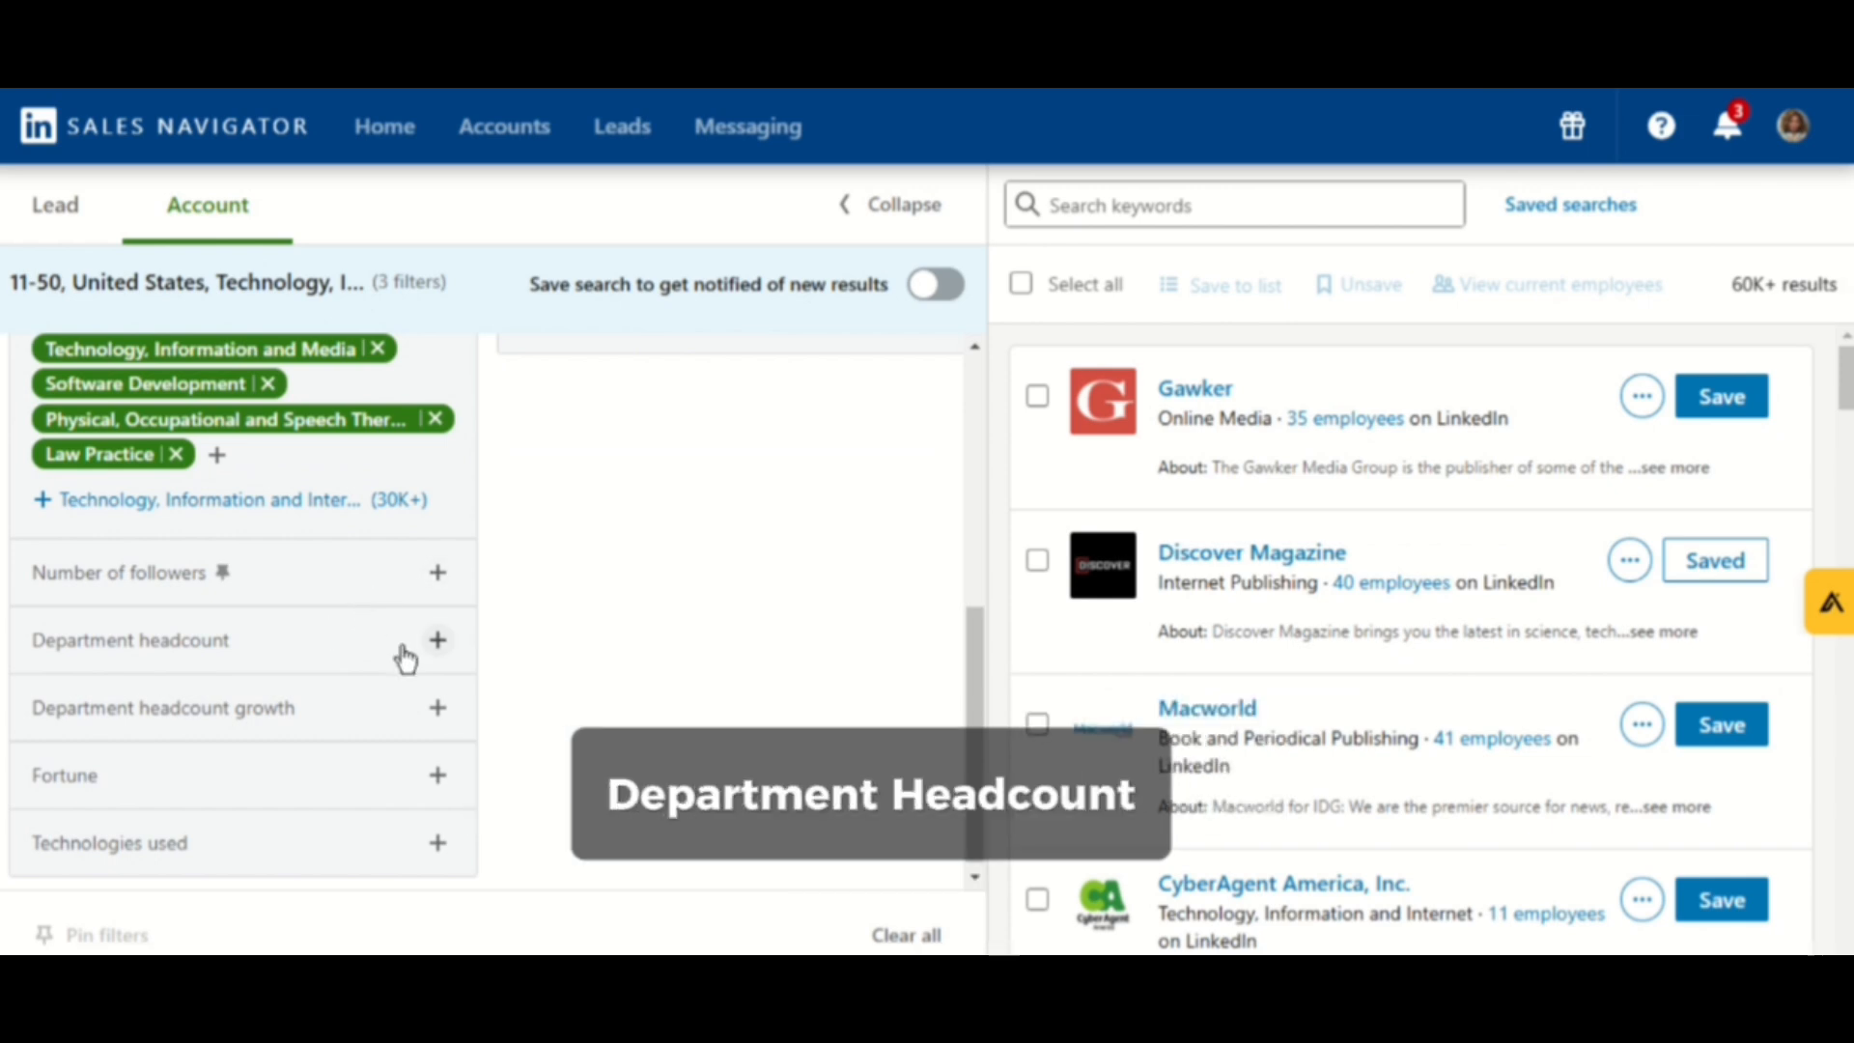
scroll(357, 686, down, 1)
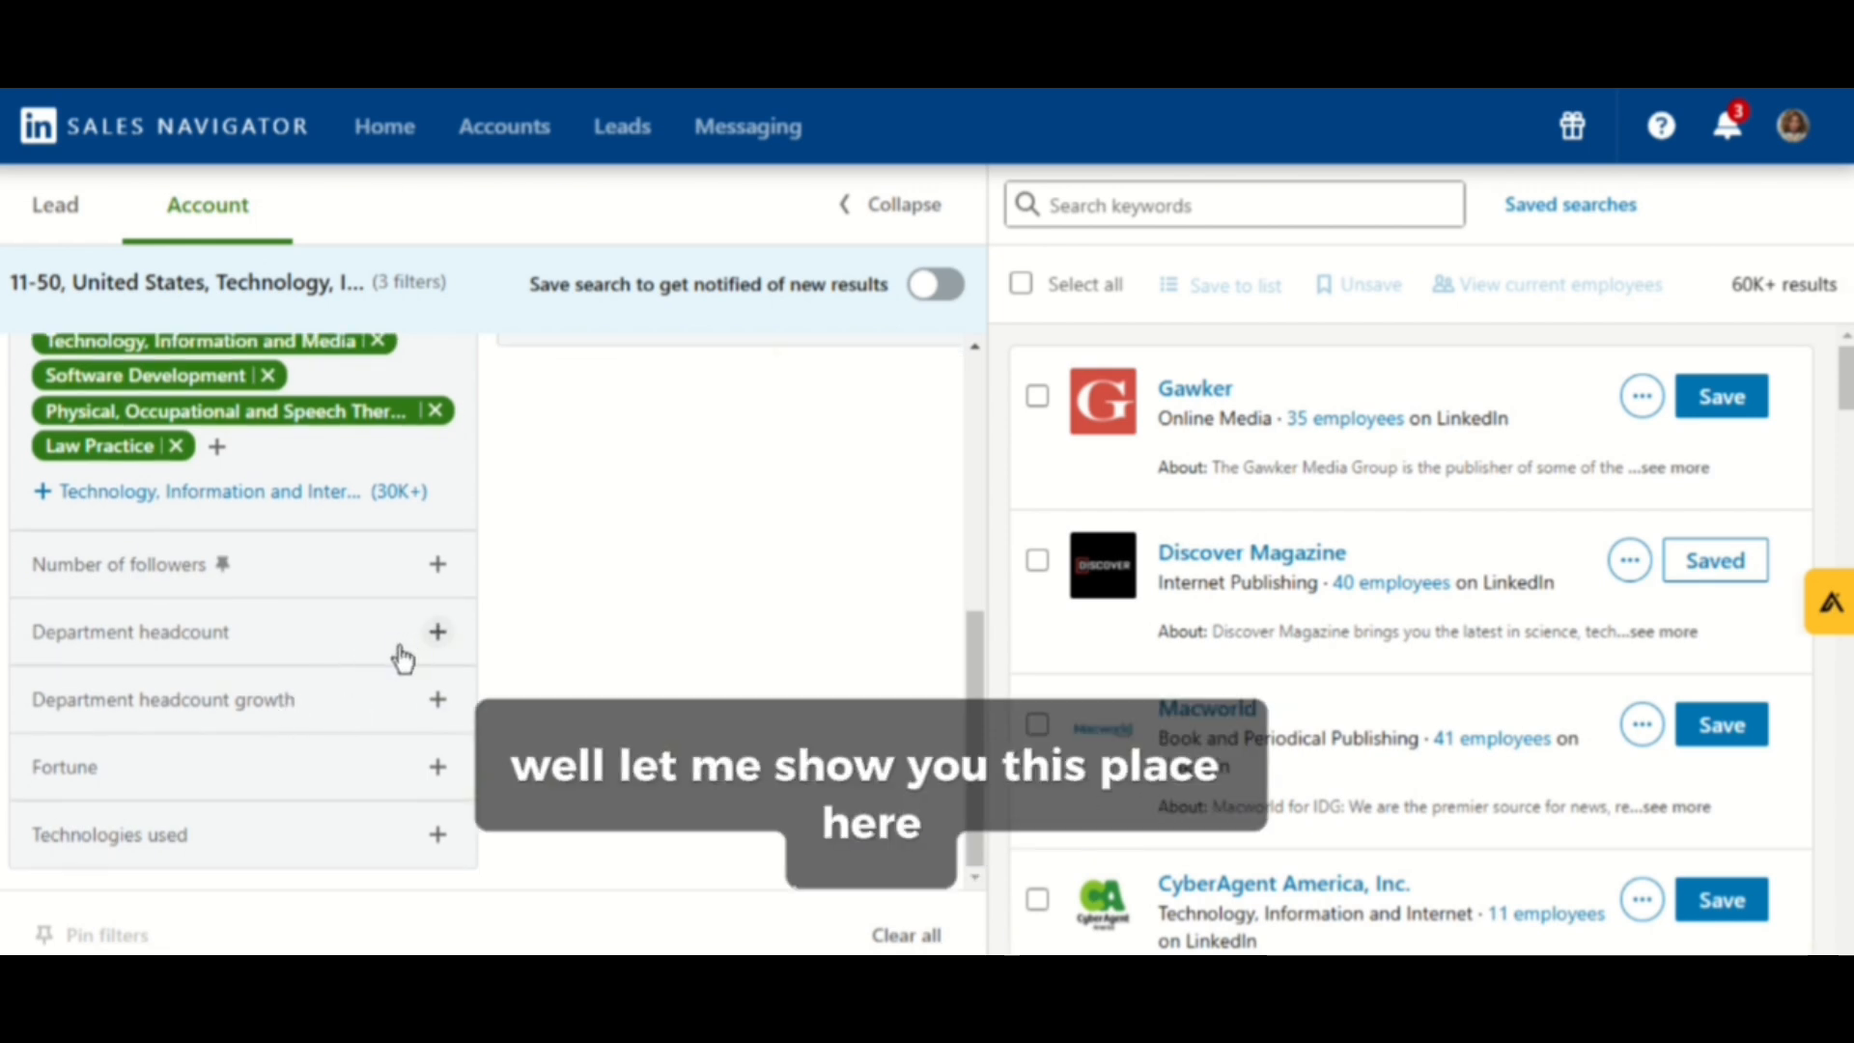
click(438, 700)
scroll(198, 807, down, 3)
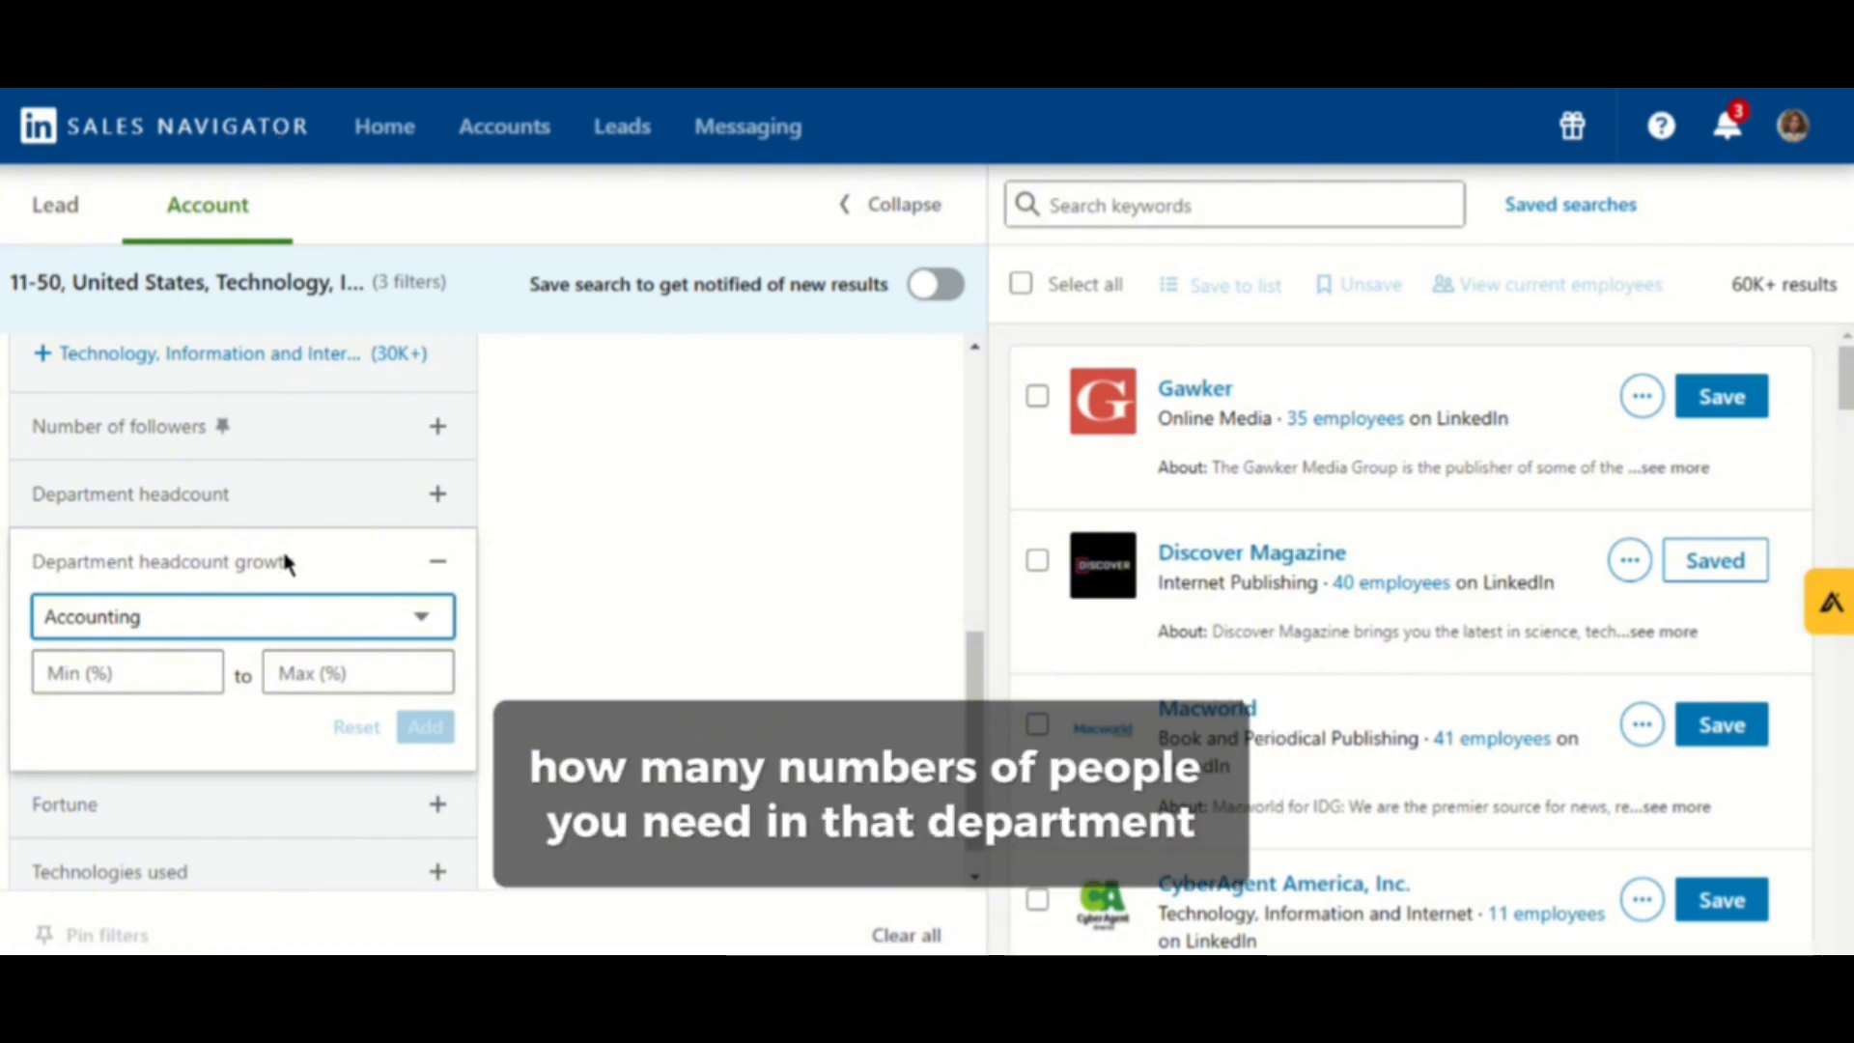
click(293, 591)
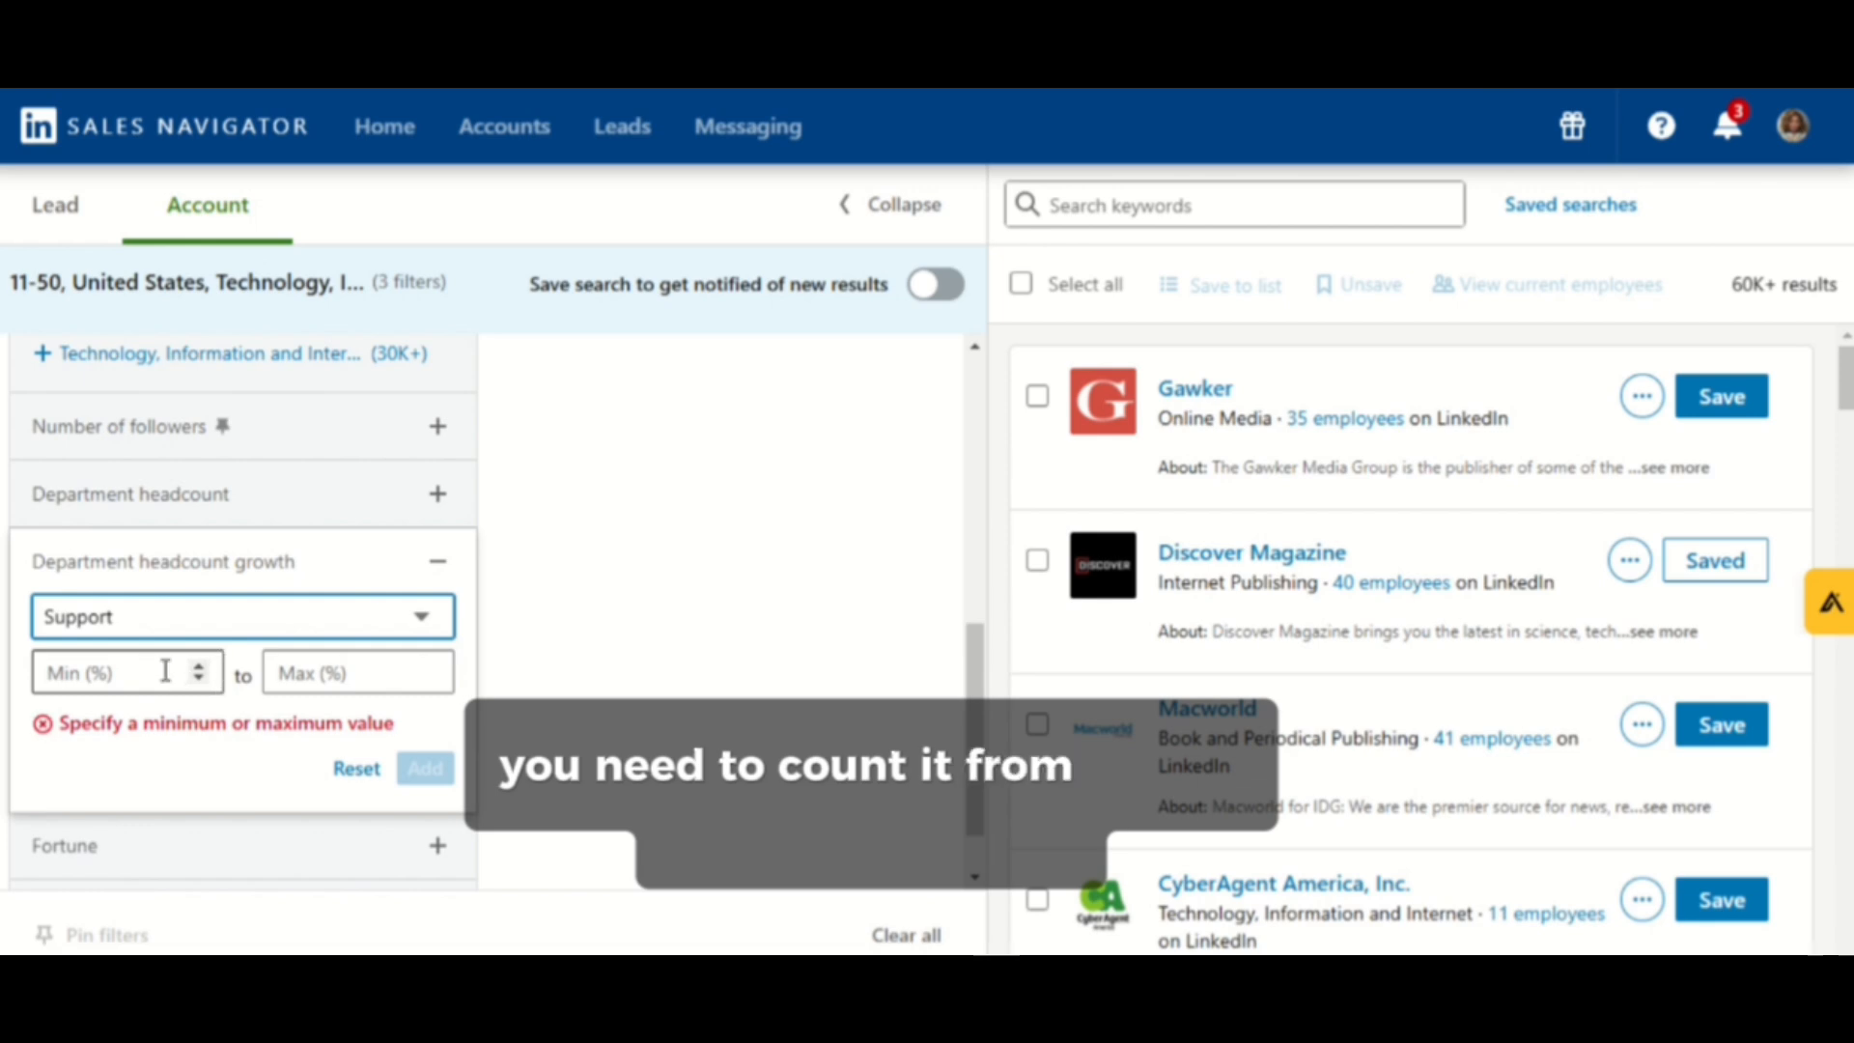
click(206, 683)
click(206, 682)
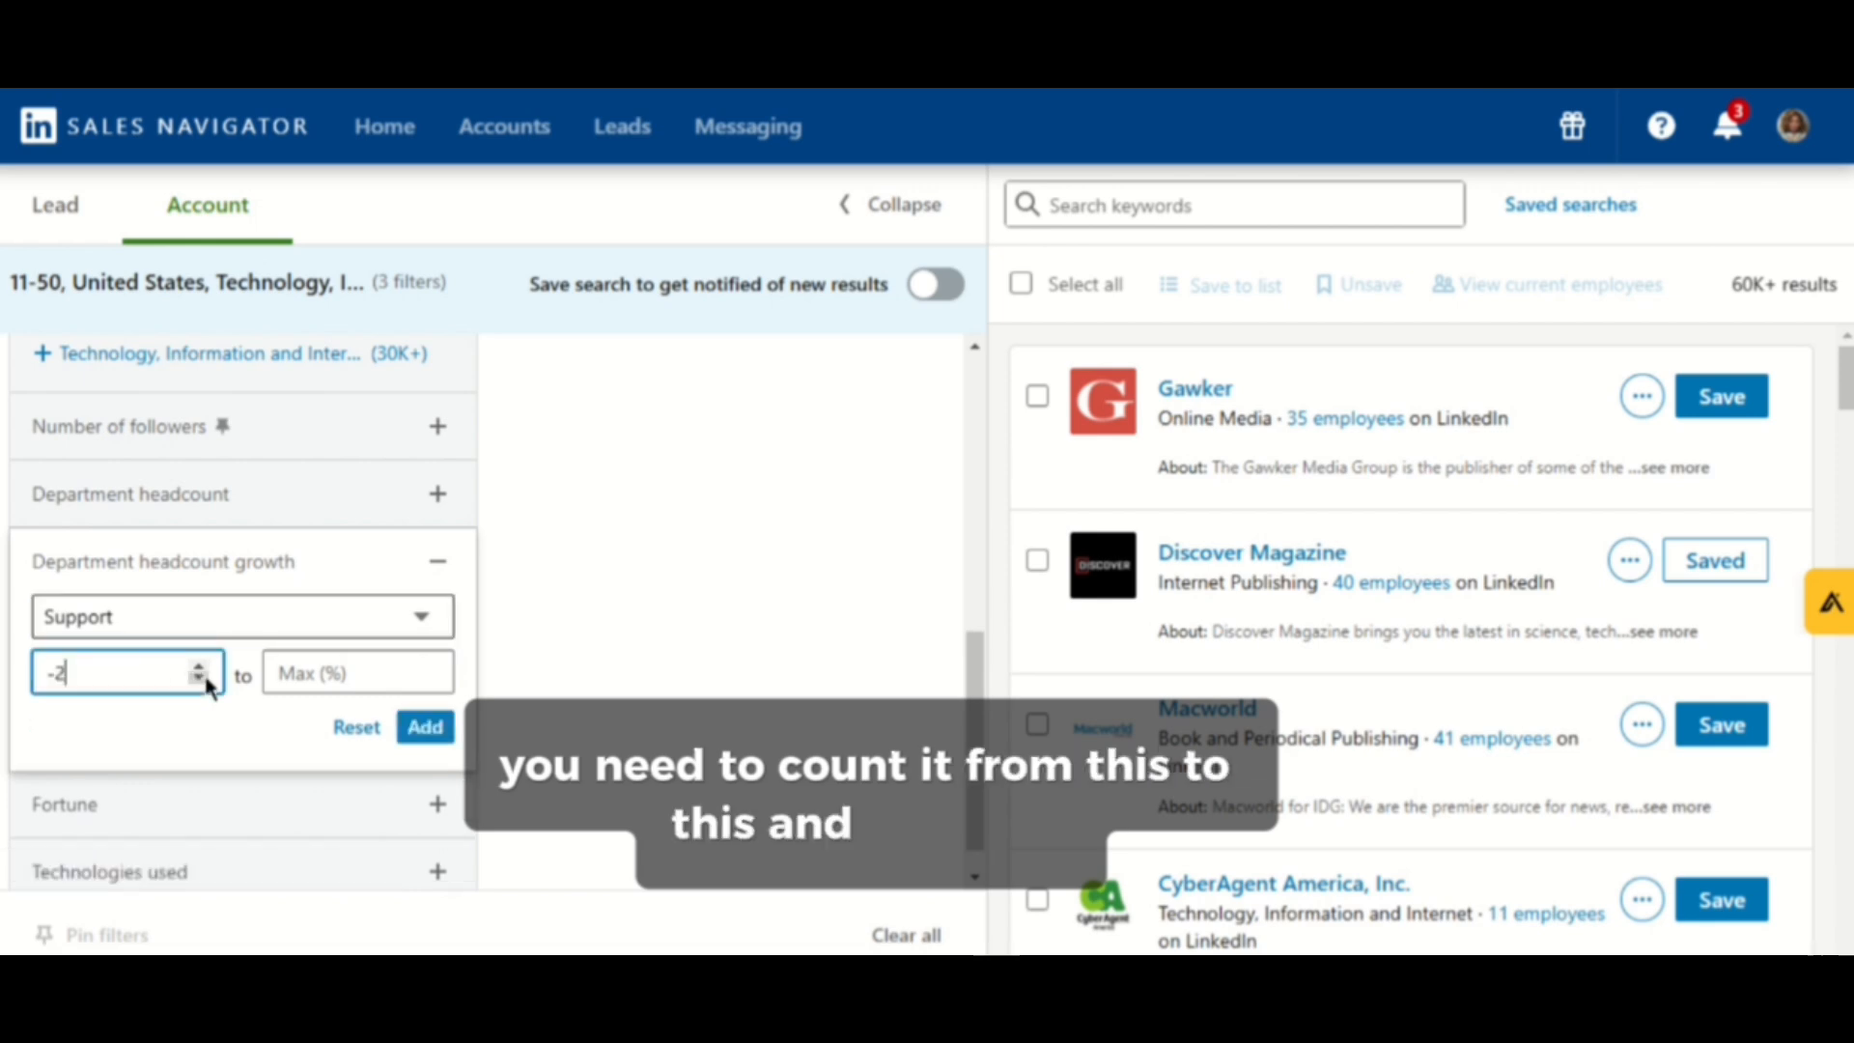
click(206, 683)
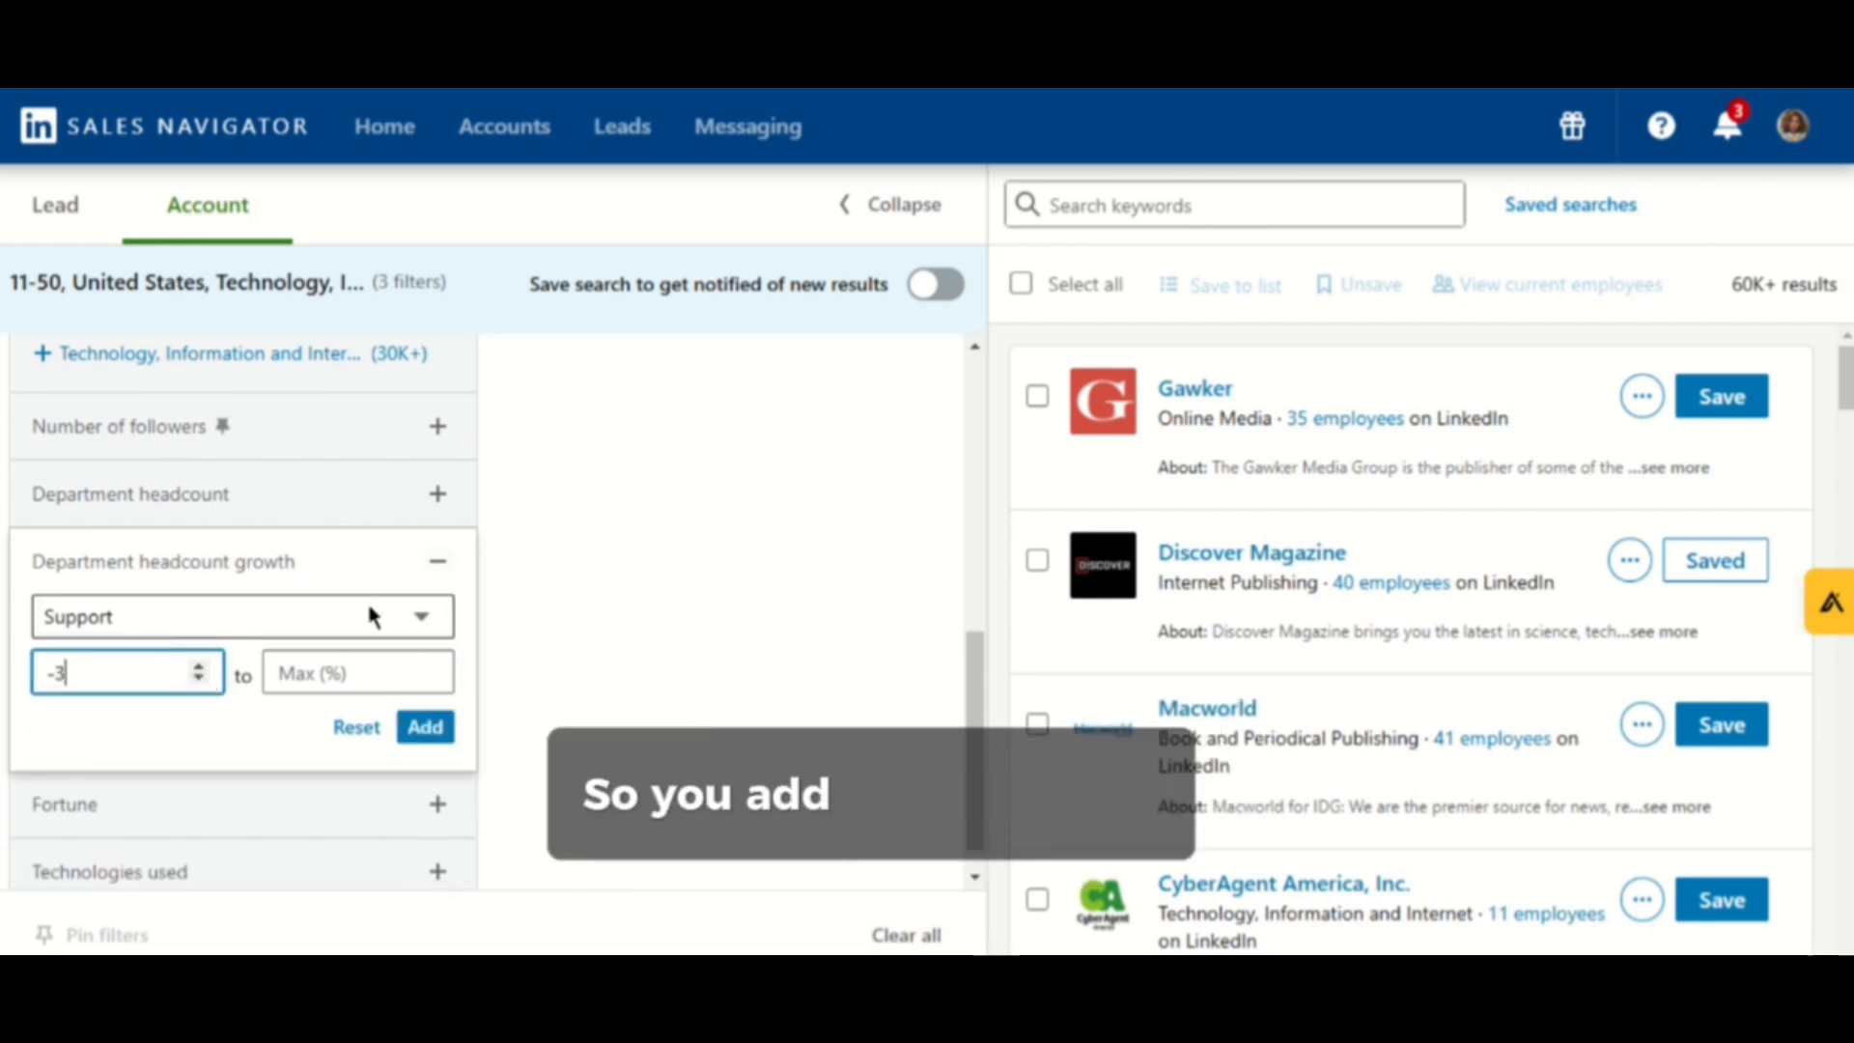
click(365, 683)
click(431, 667)
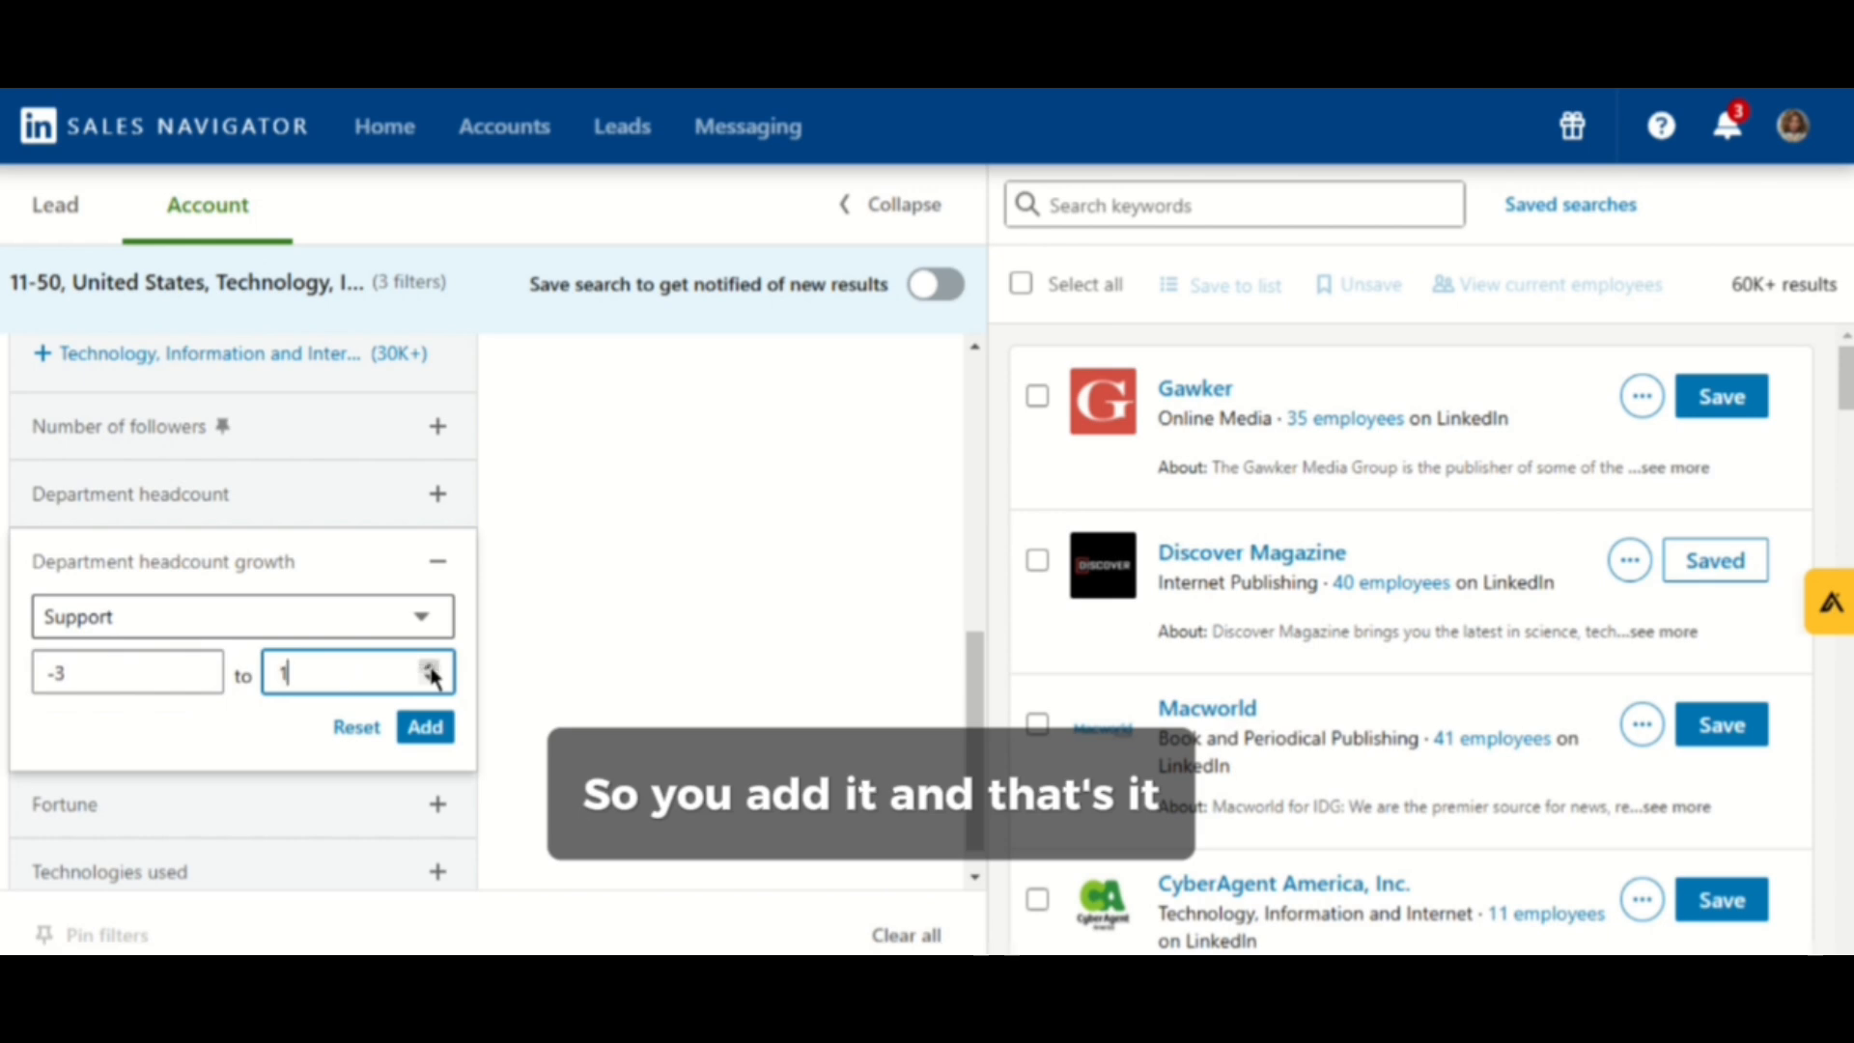
click(430, 669)
click(430, 669)
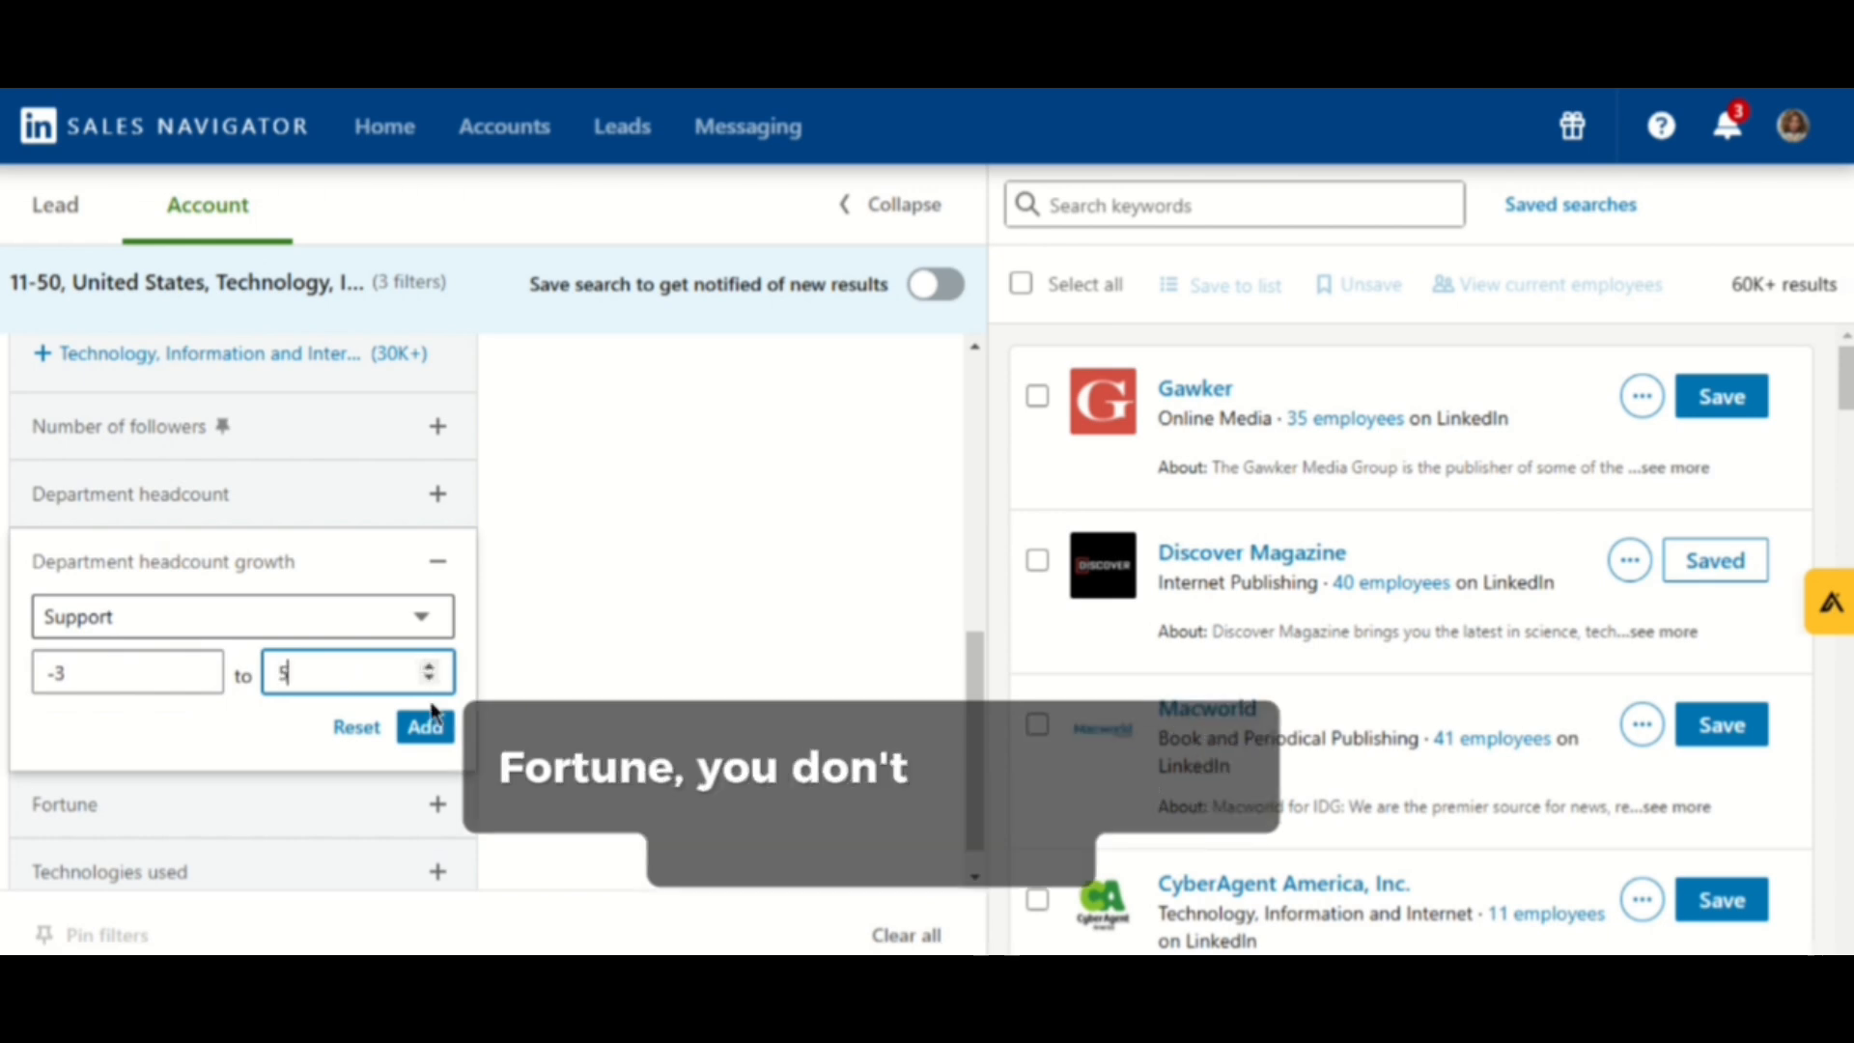
click(425, 729)
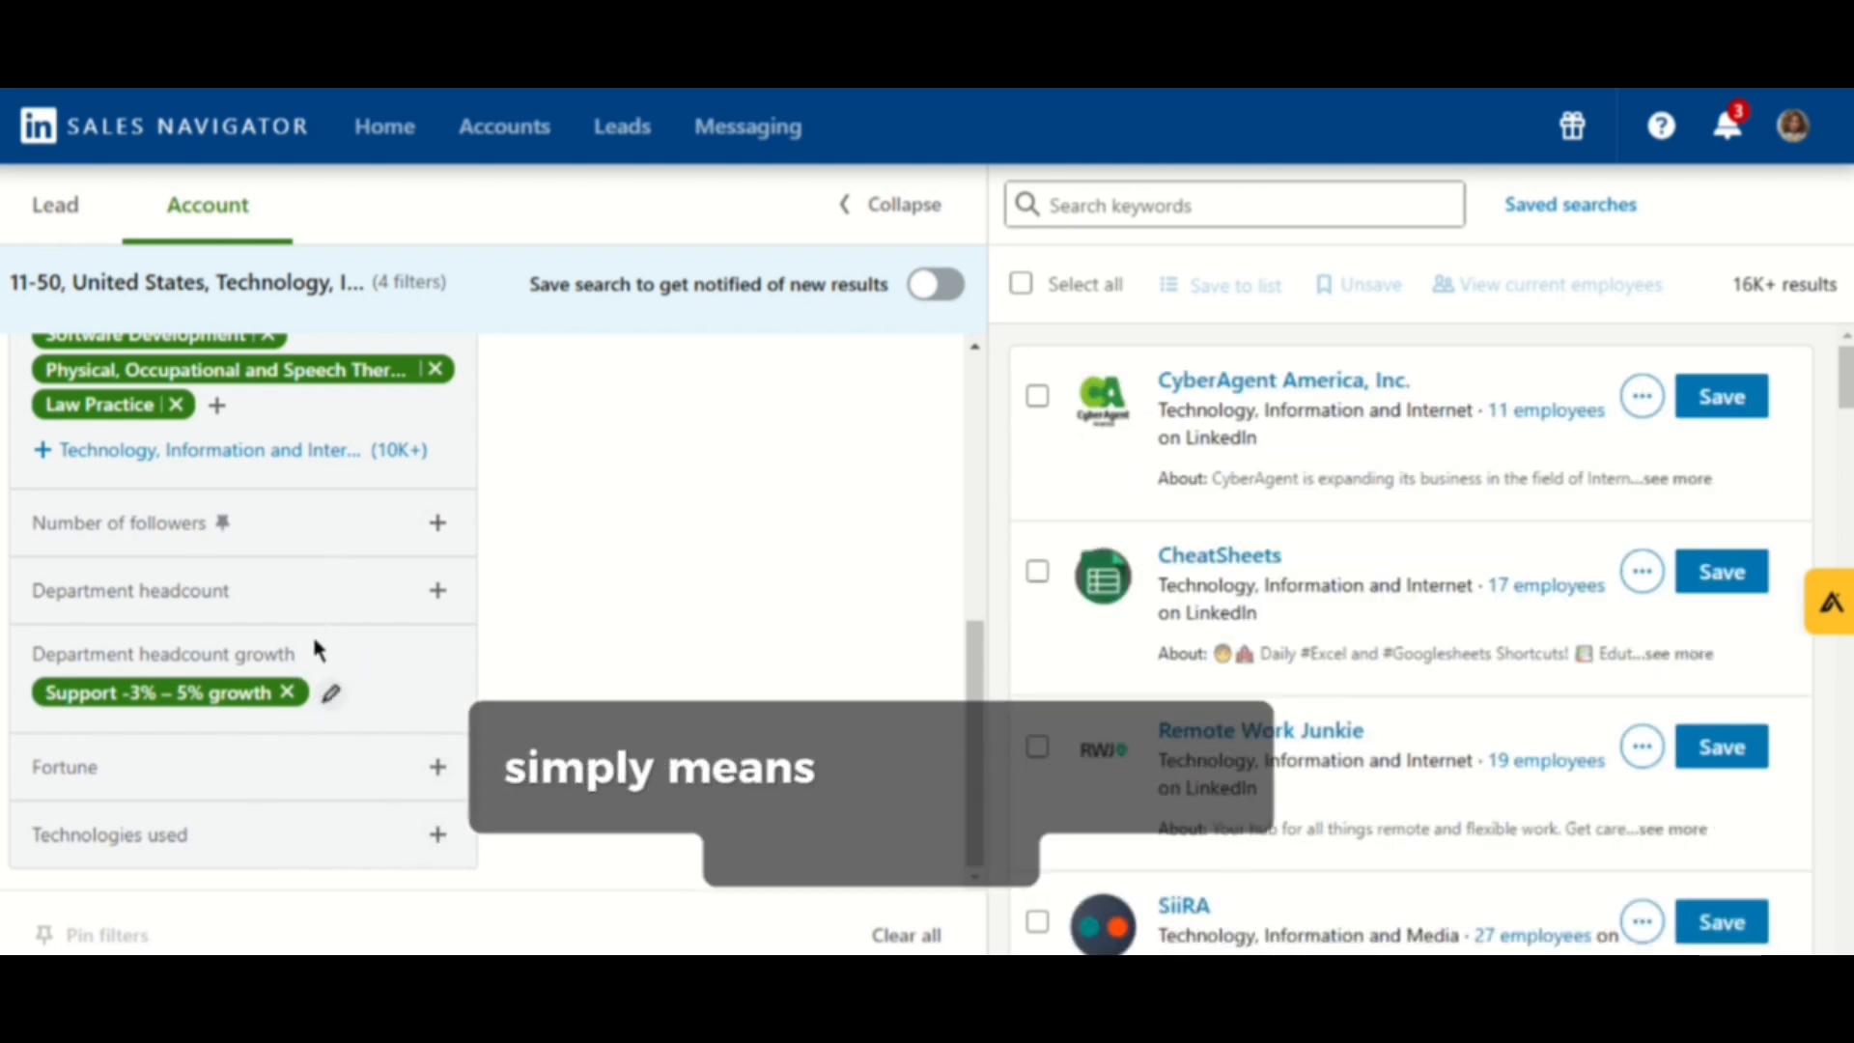
- Expand and collapse the Job opportunities and Recent activities spotlight filters
scroll(314, 645, up, 10)
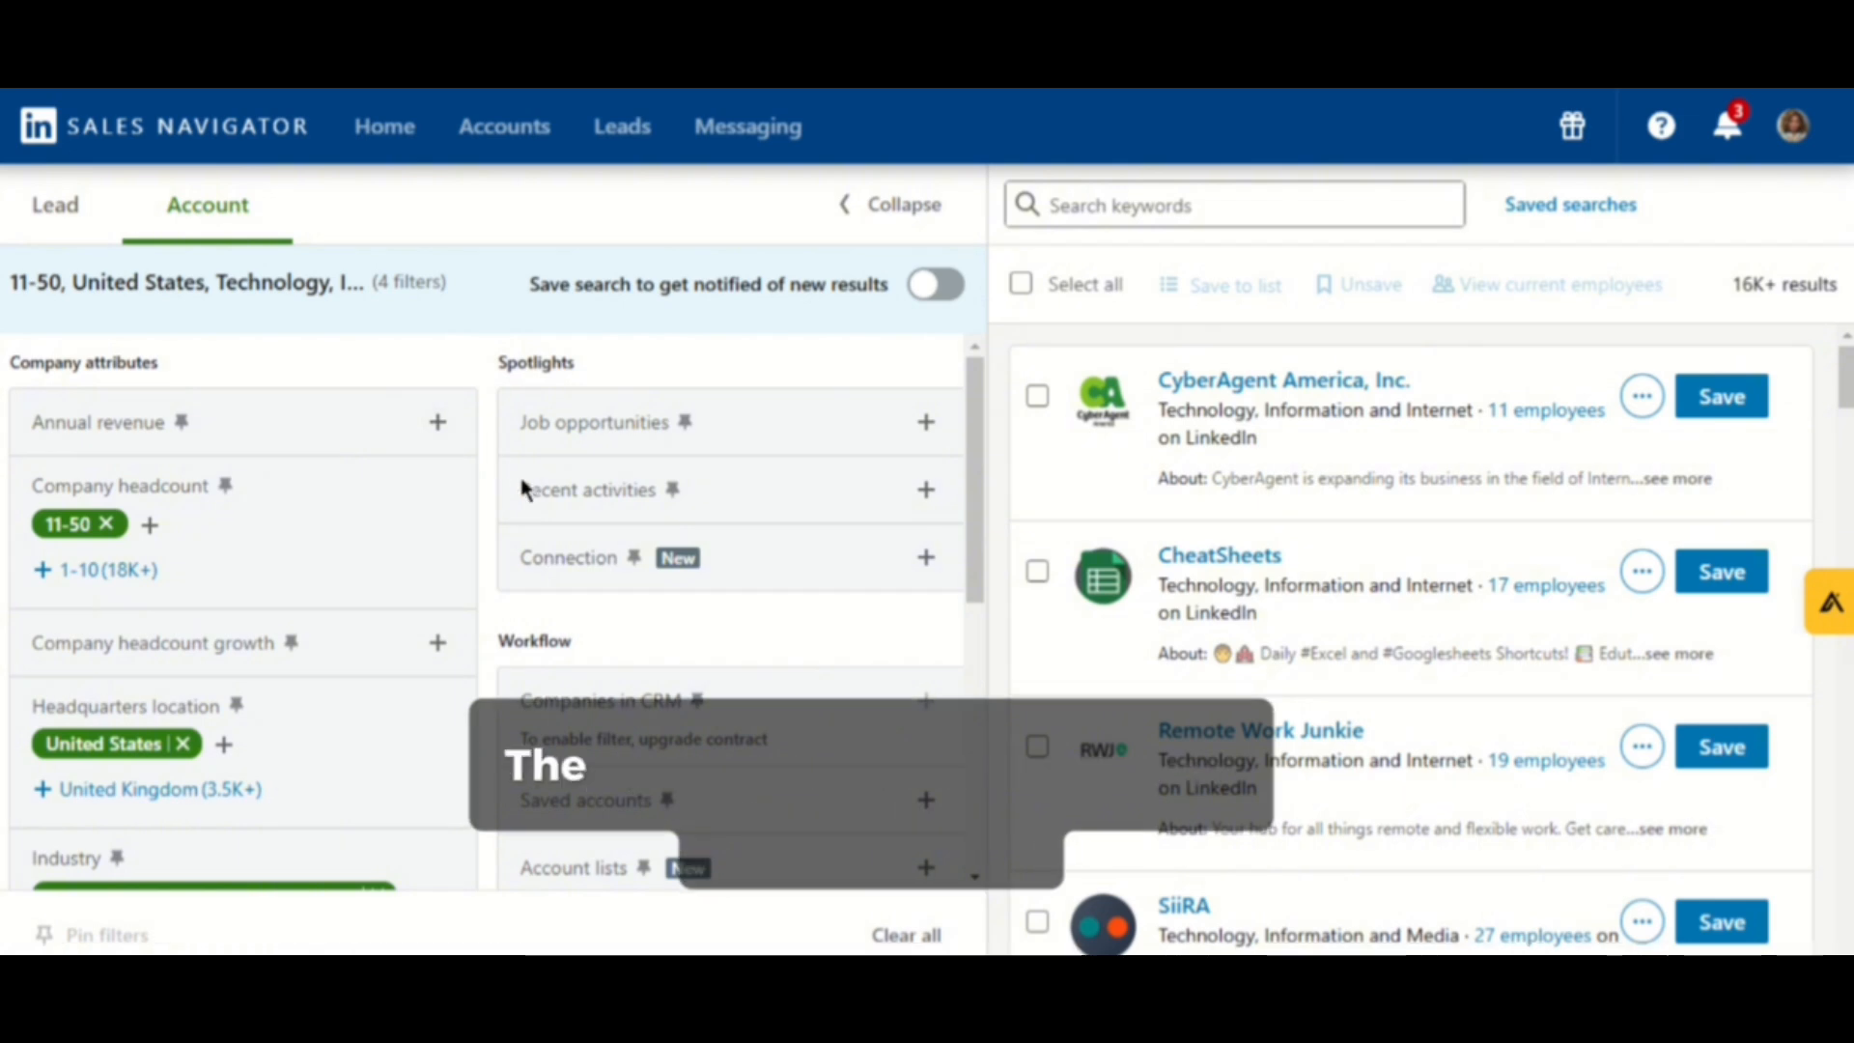
click(929, 425)
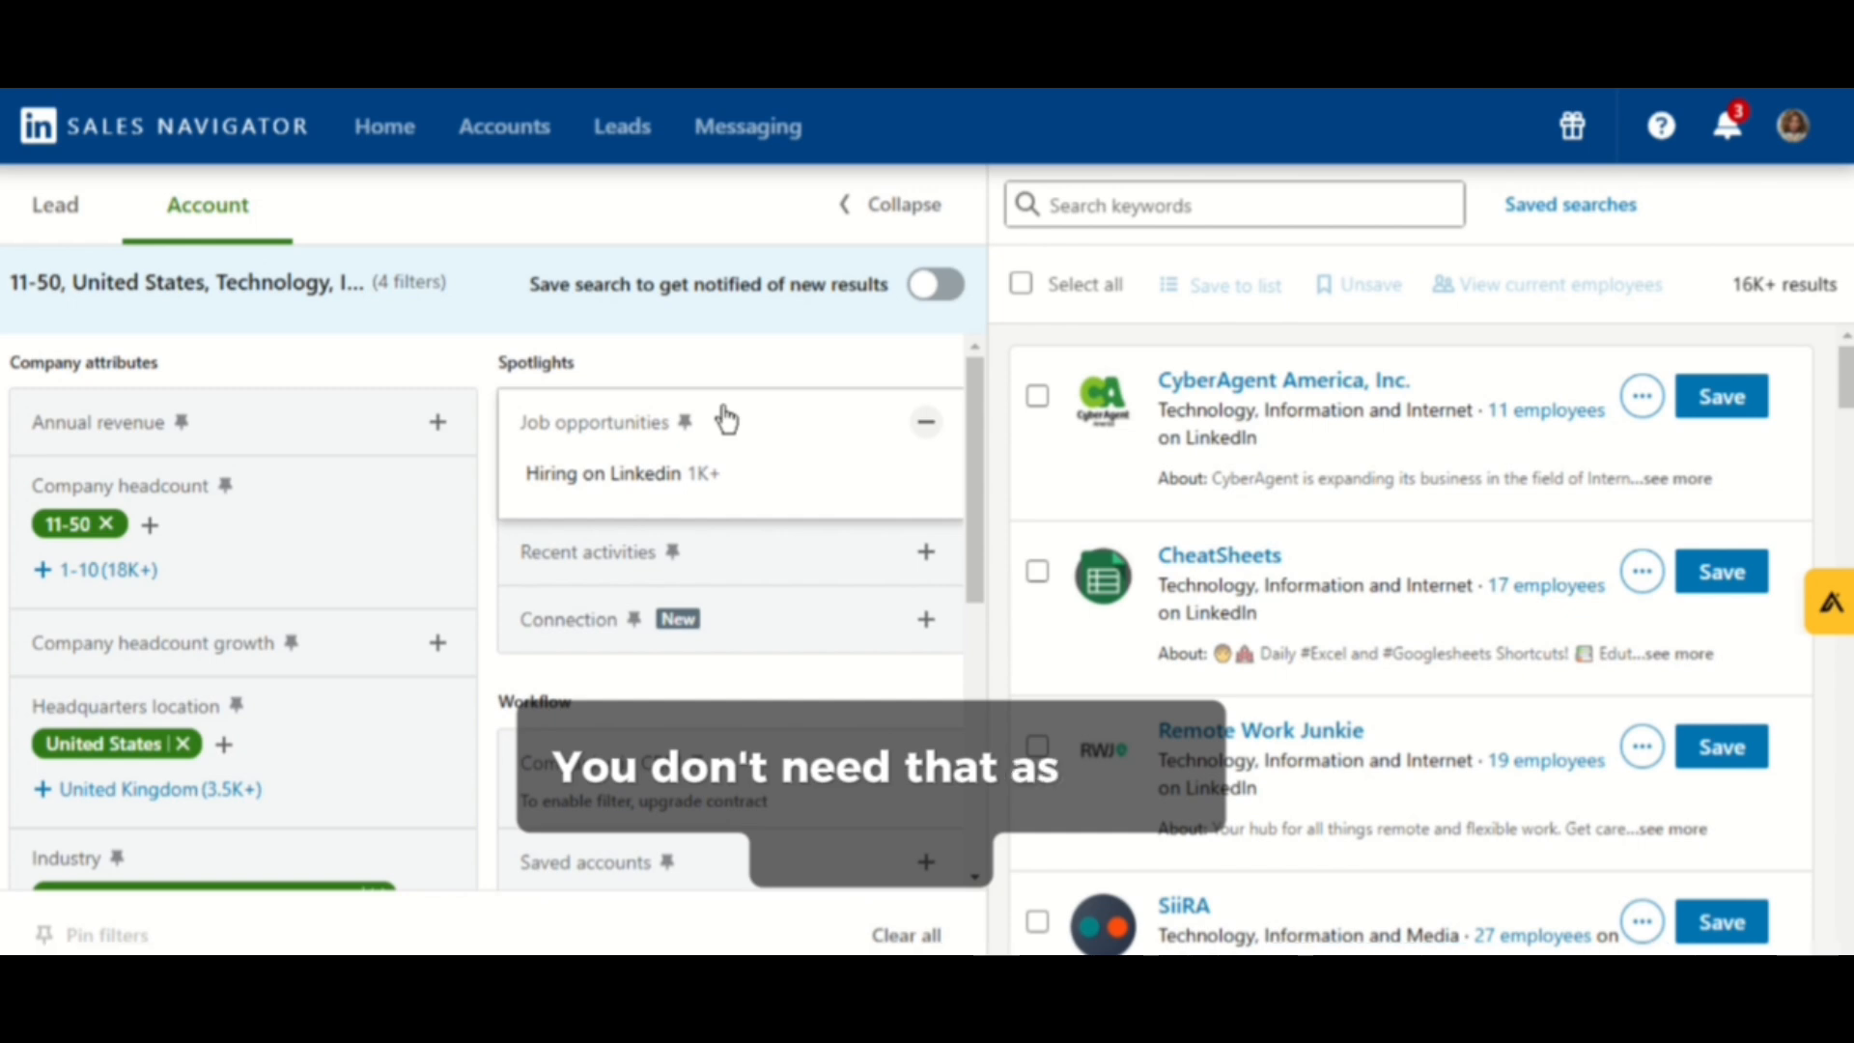
click(778, 422)
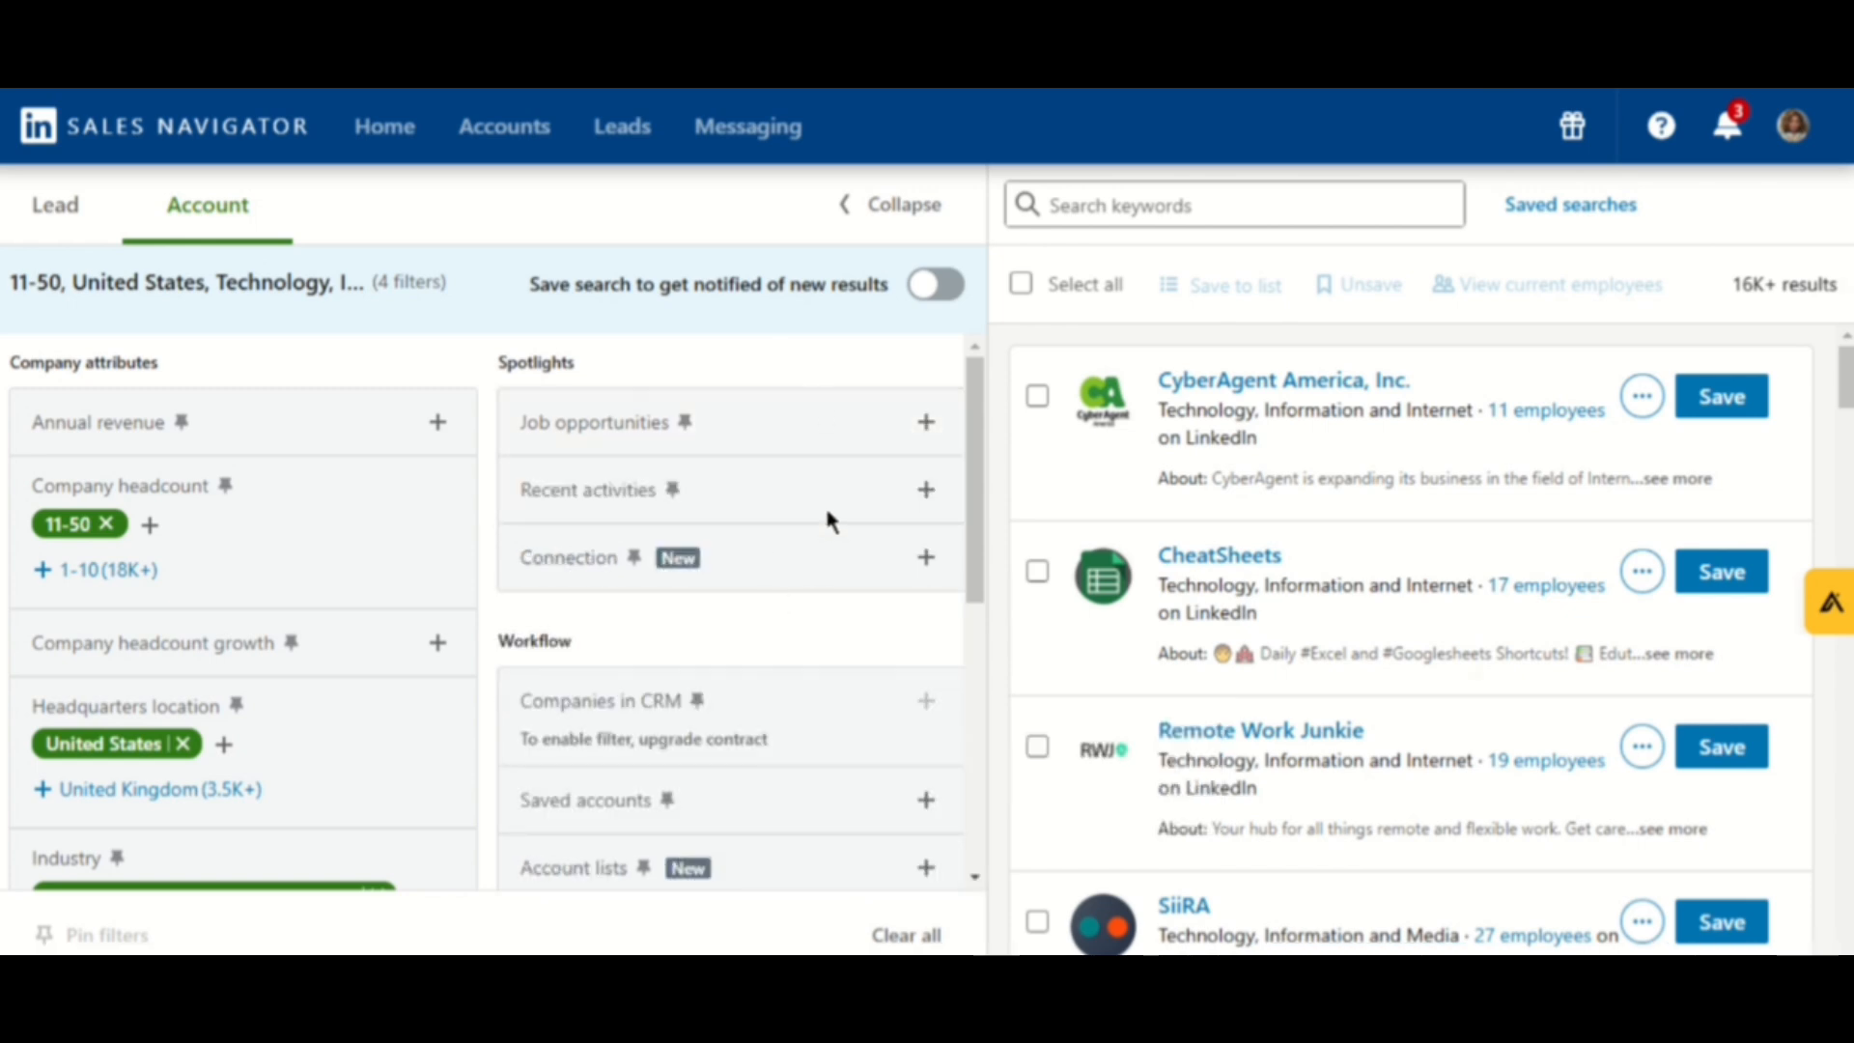
click(926, 491)
click(926, 491)
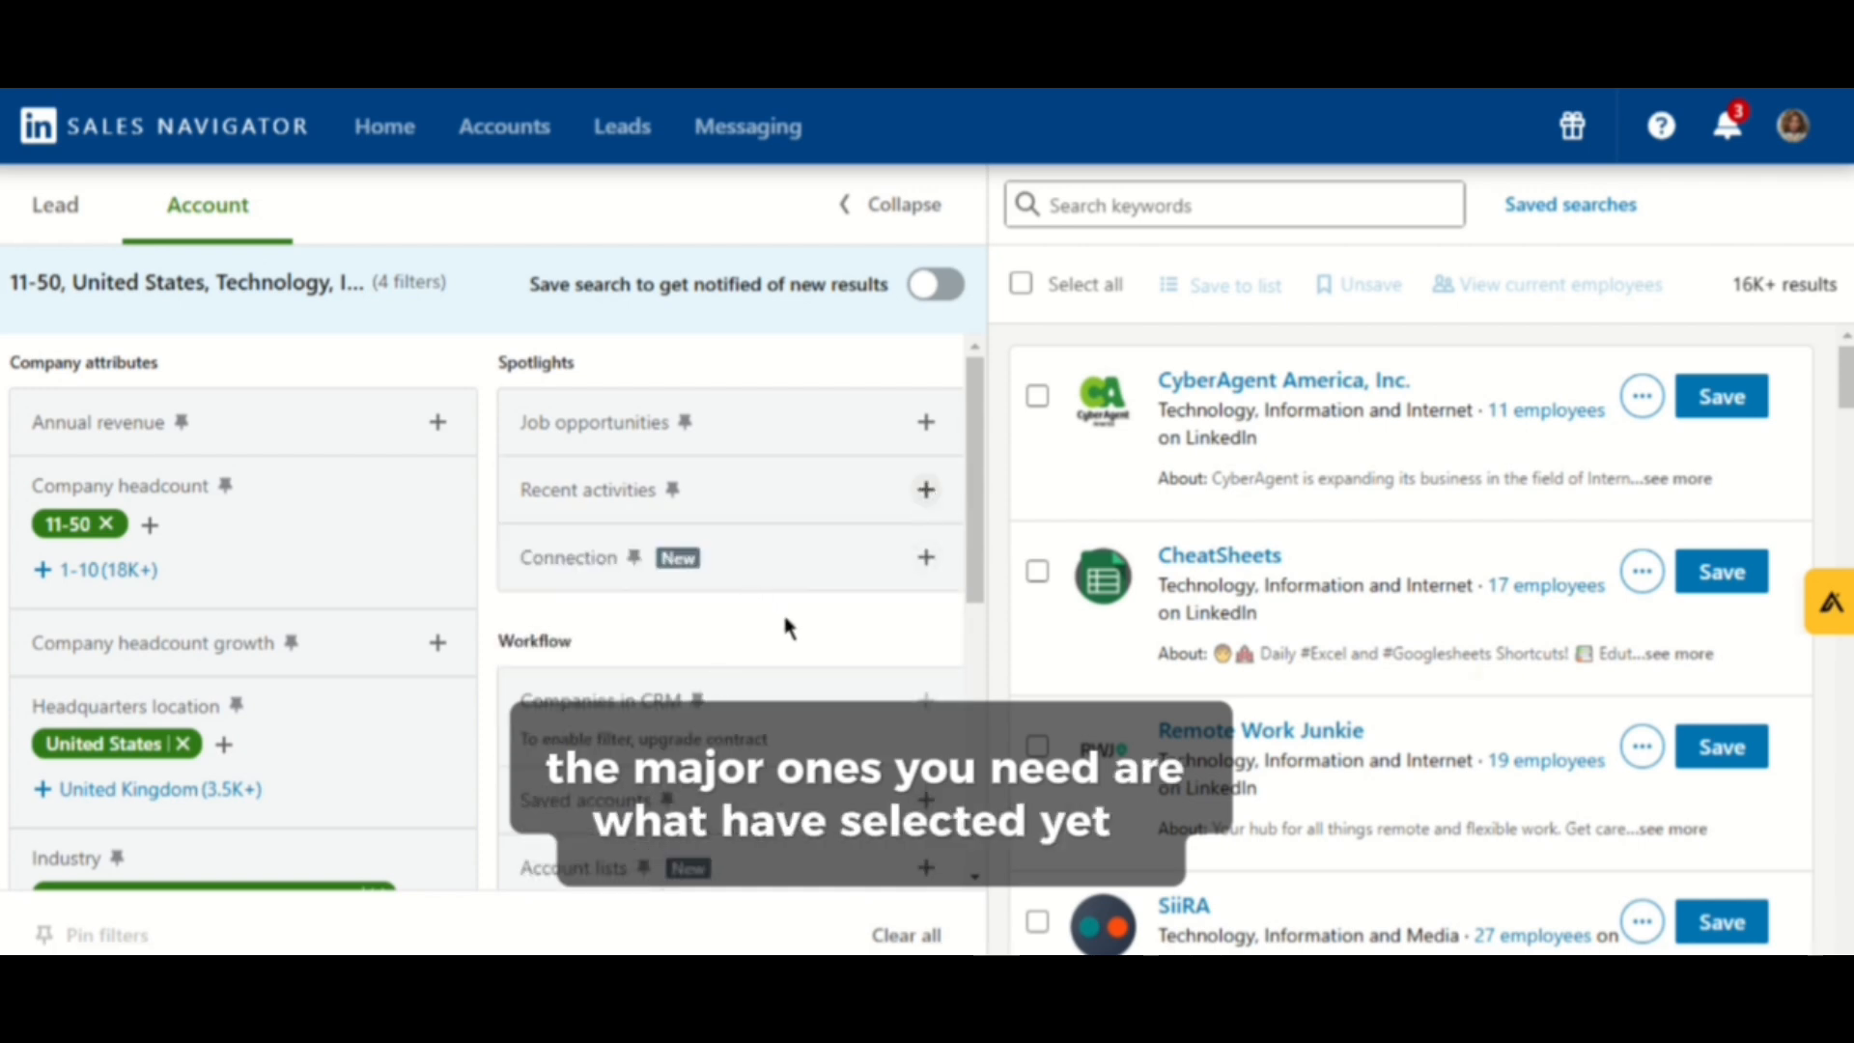
- Review the applied company filters and the search's result count
scroll(809, 618, down, 5)
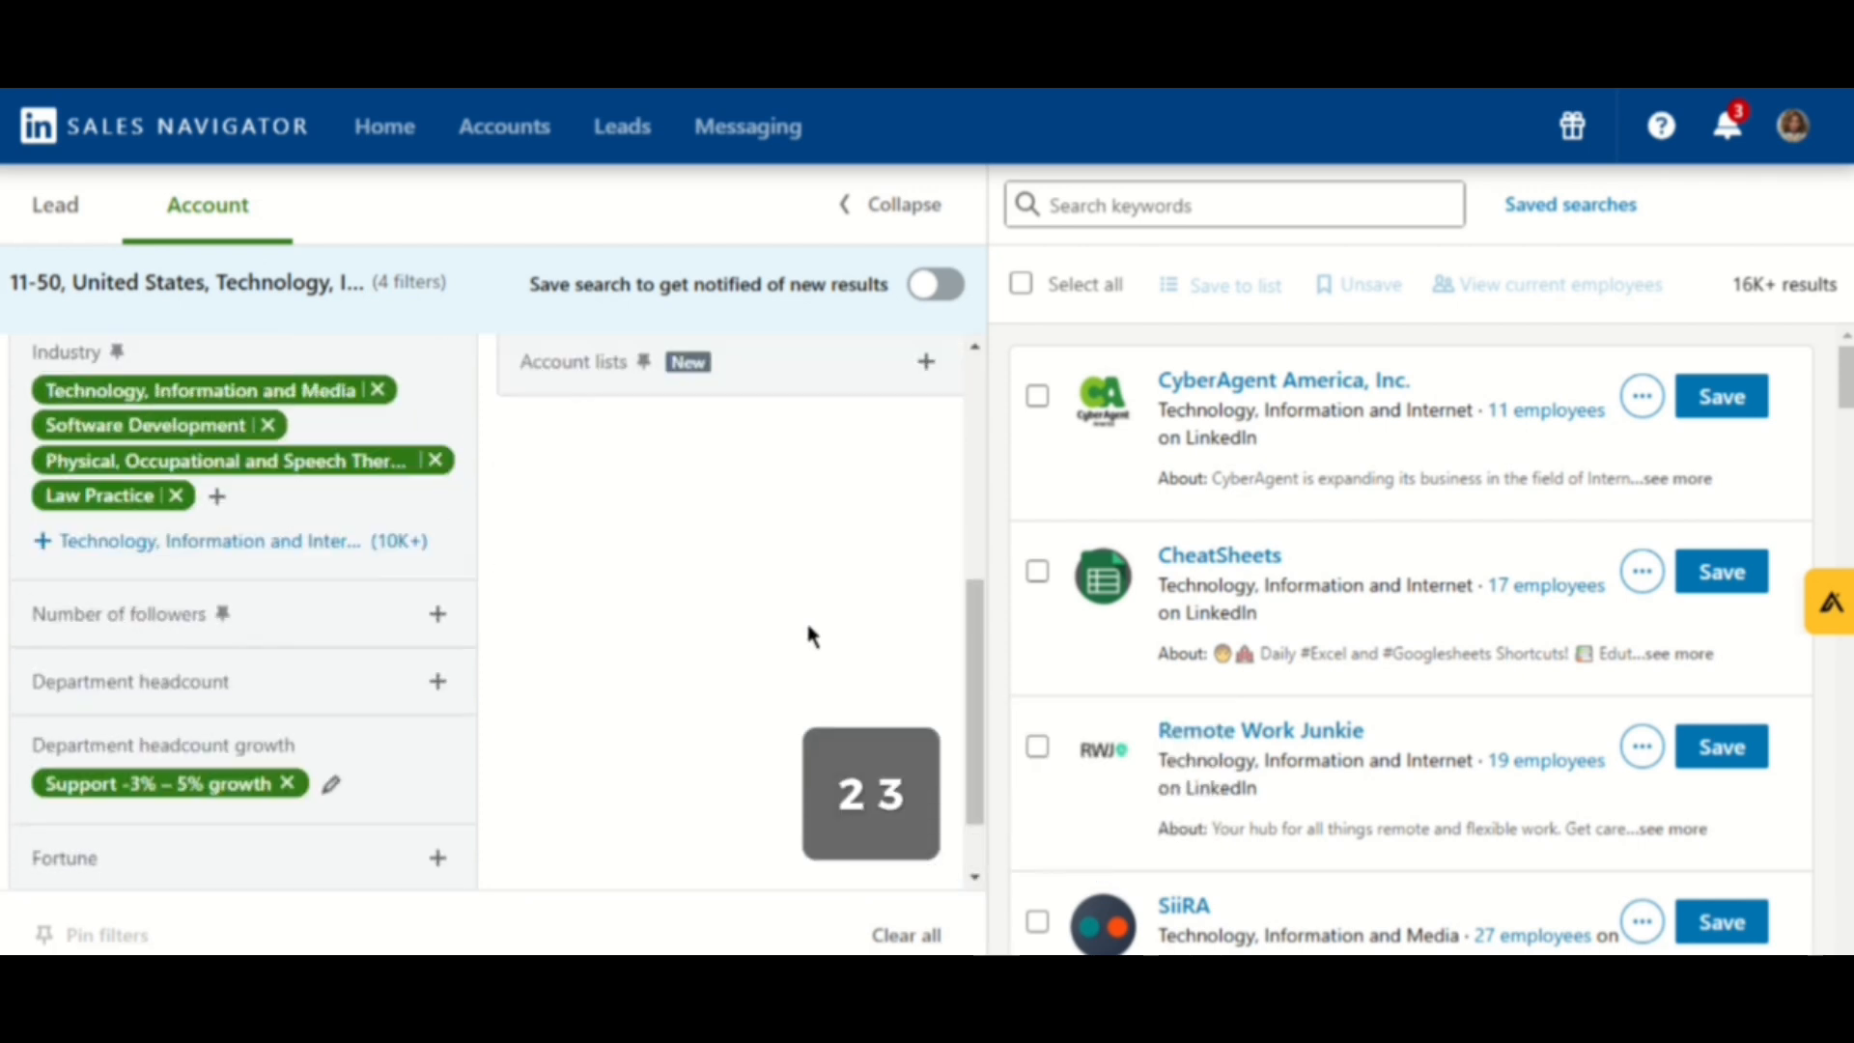
scroll(806, 618, up, 5)
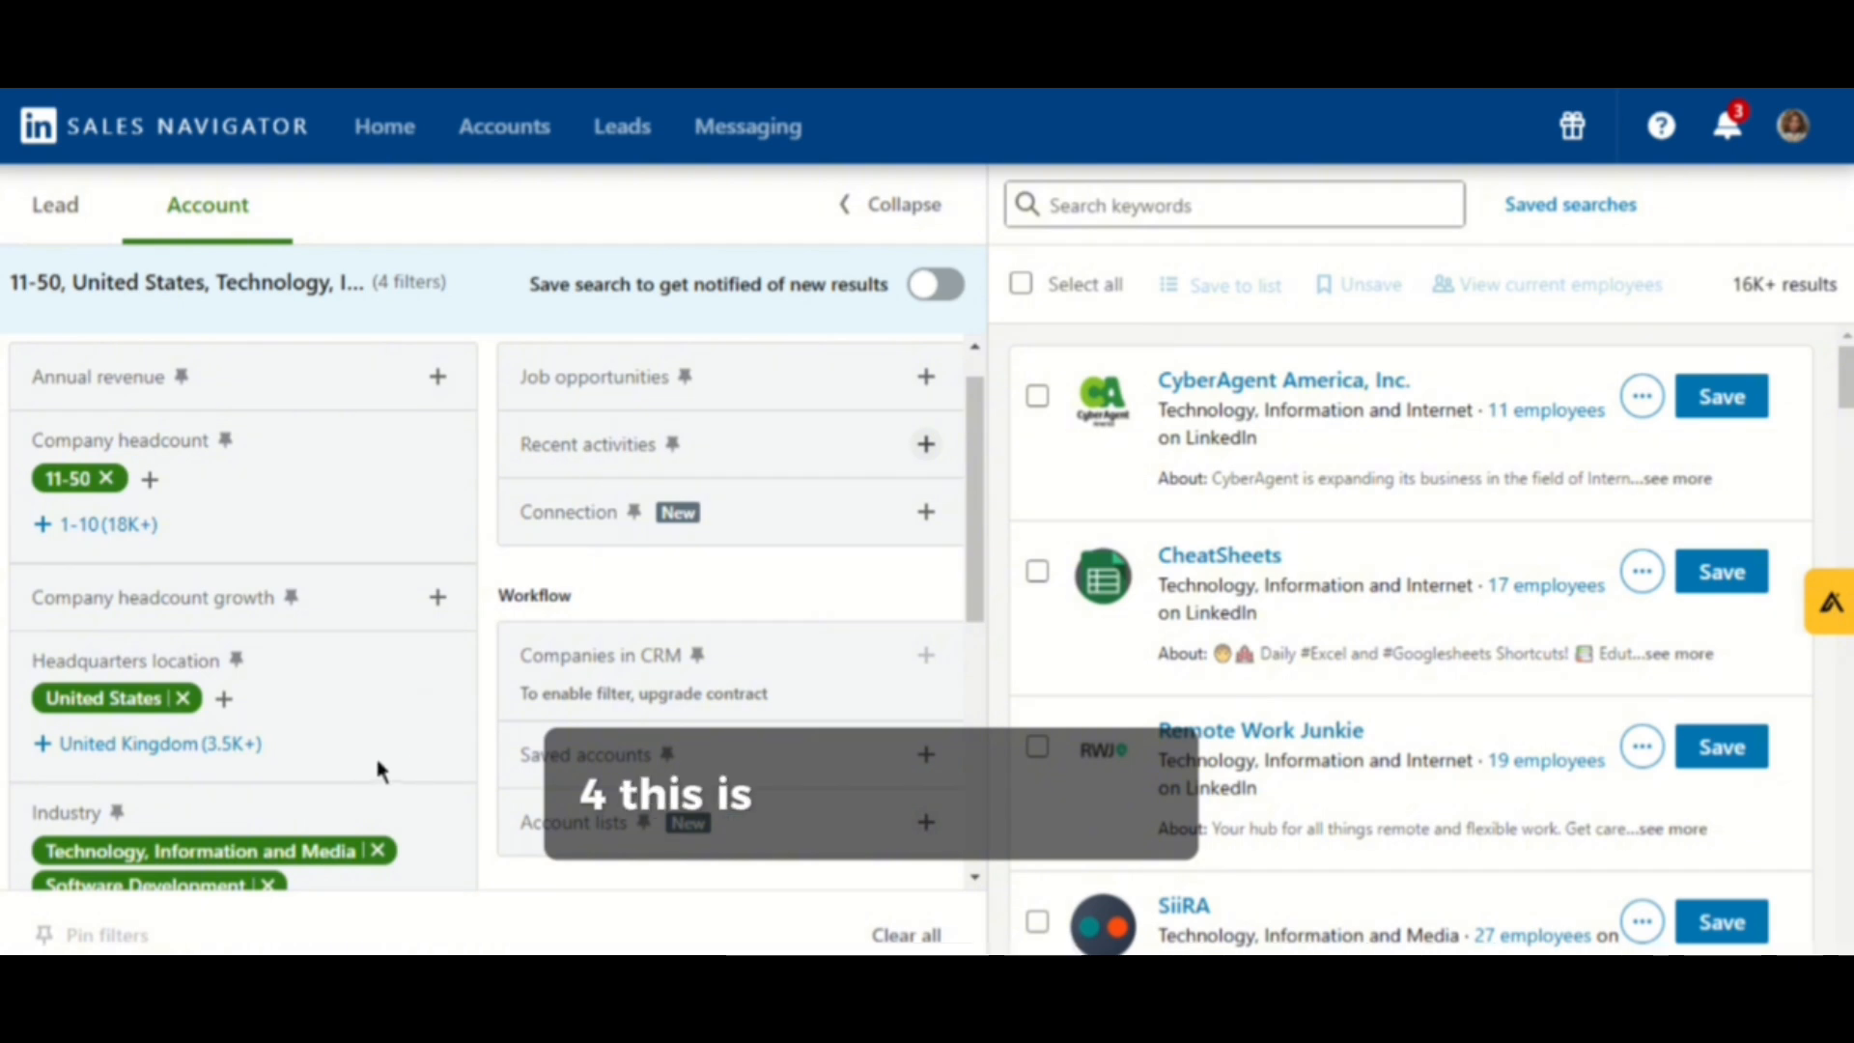
scroll(74, 755, up, 1)
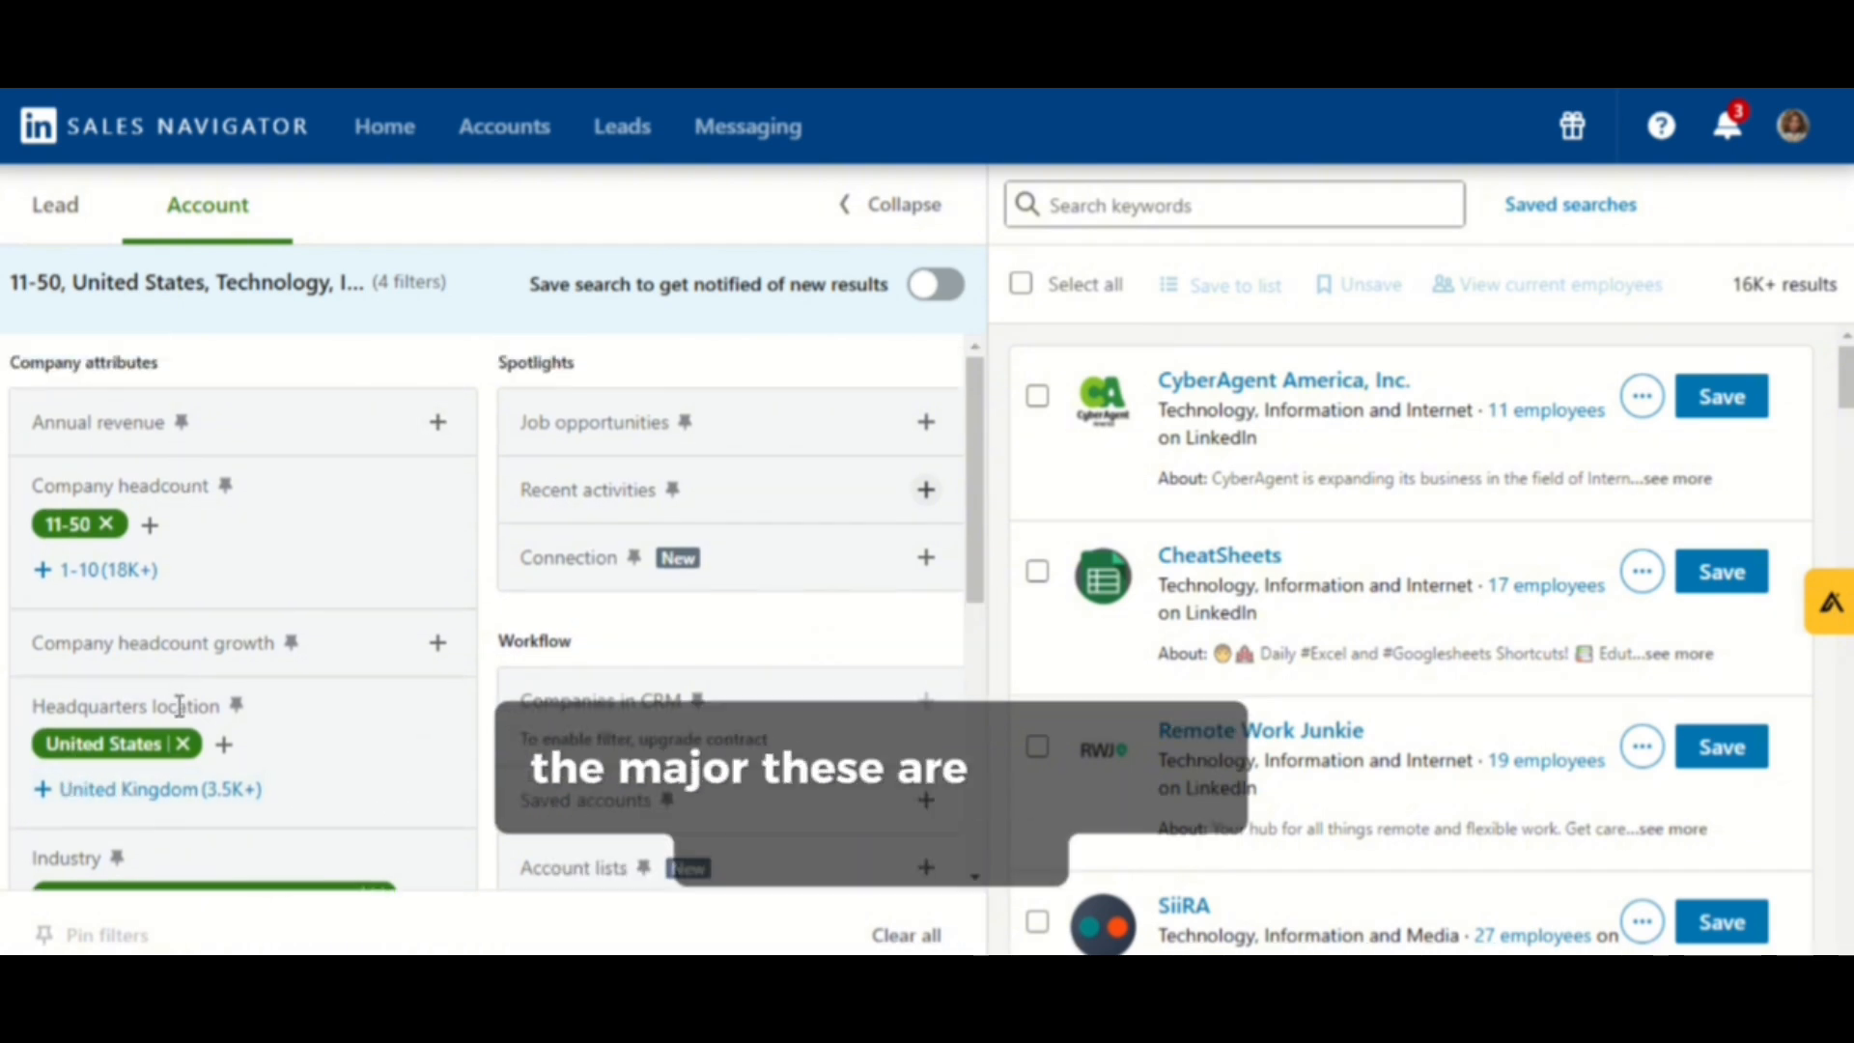
scroll(184, 685, down, 3)
scroll(188, 666, down, 3)
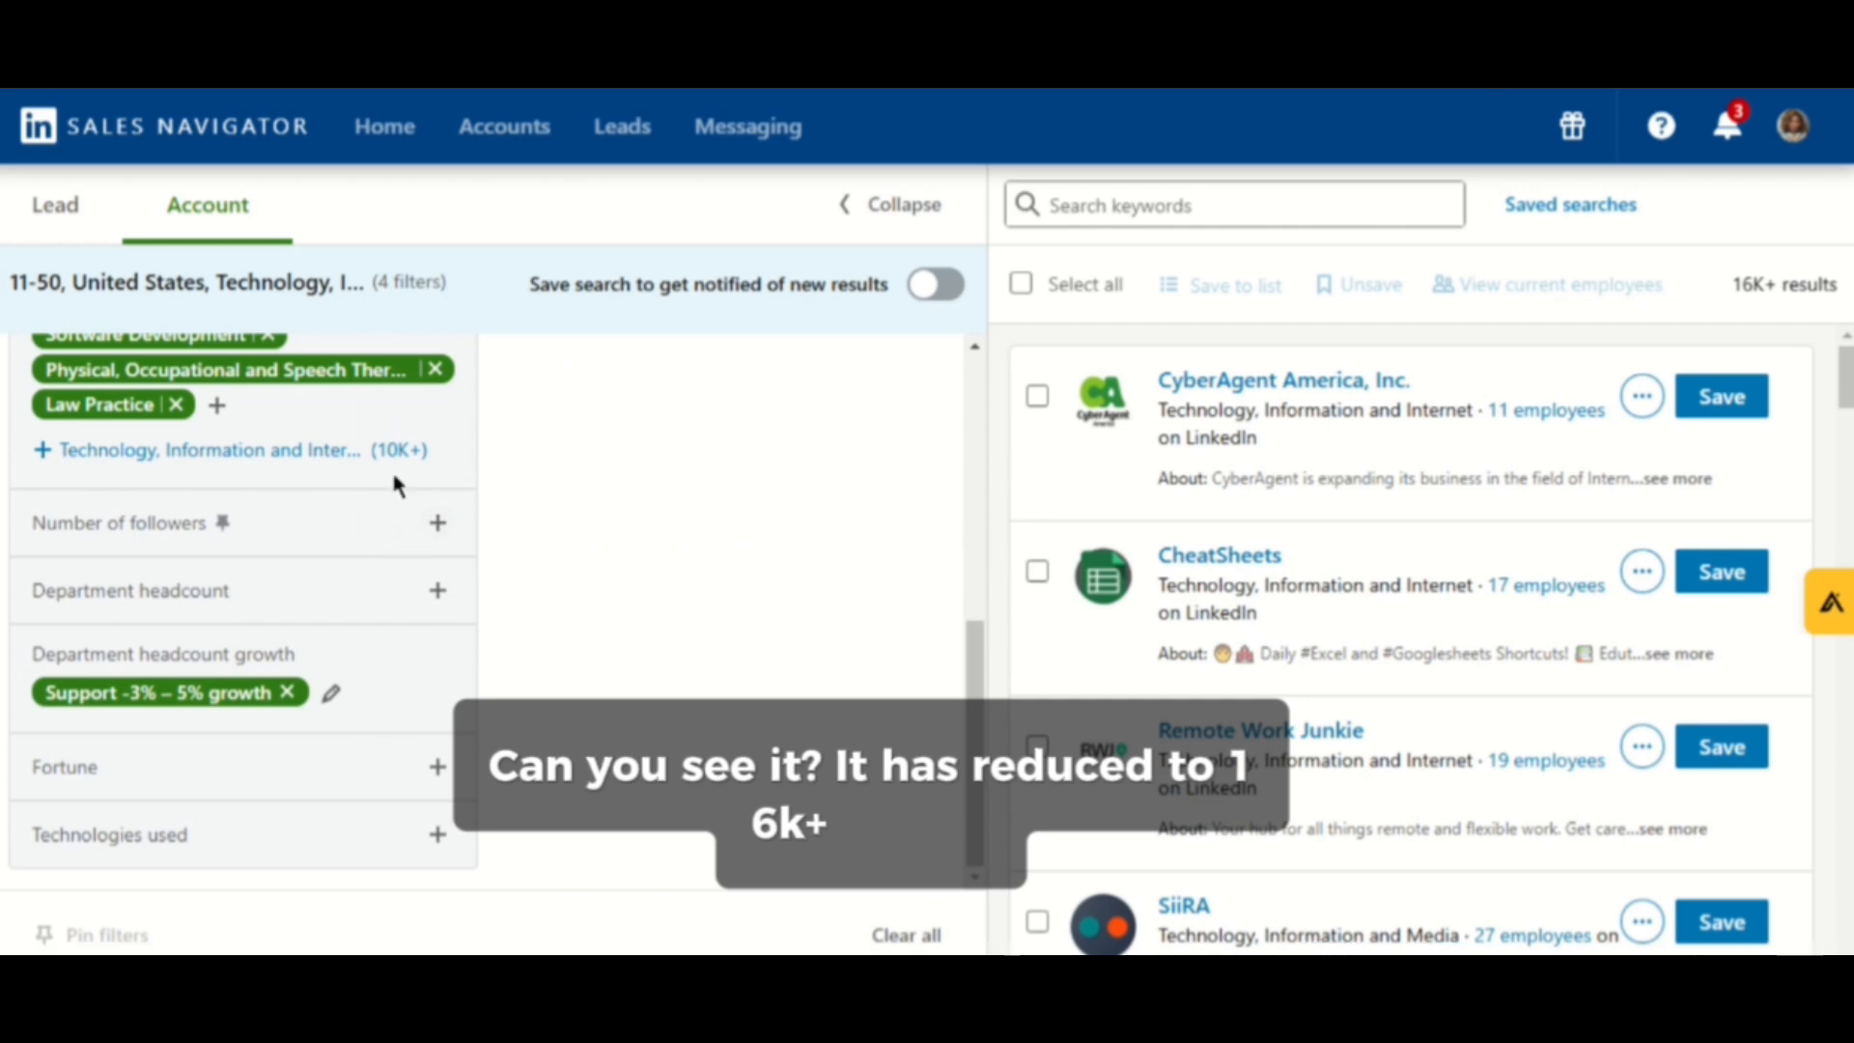
scroll(391, 475, up, 6)
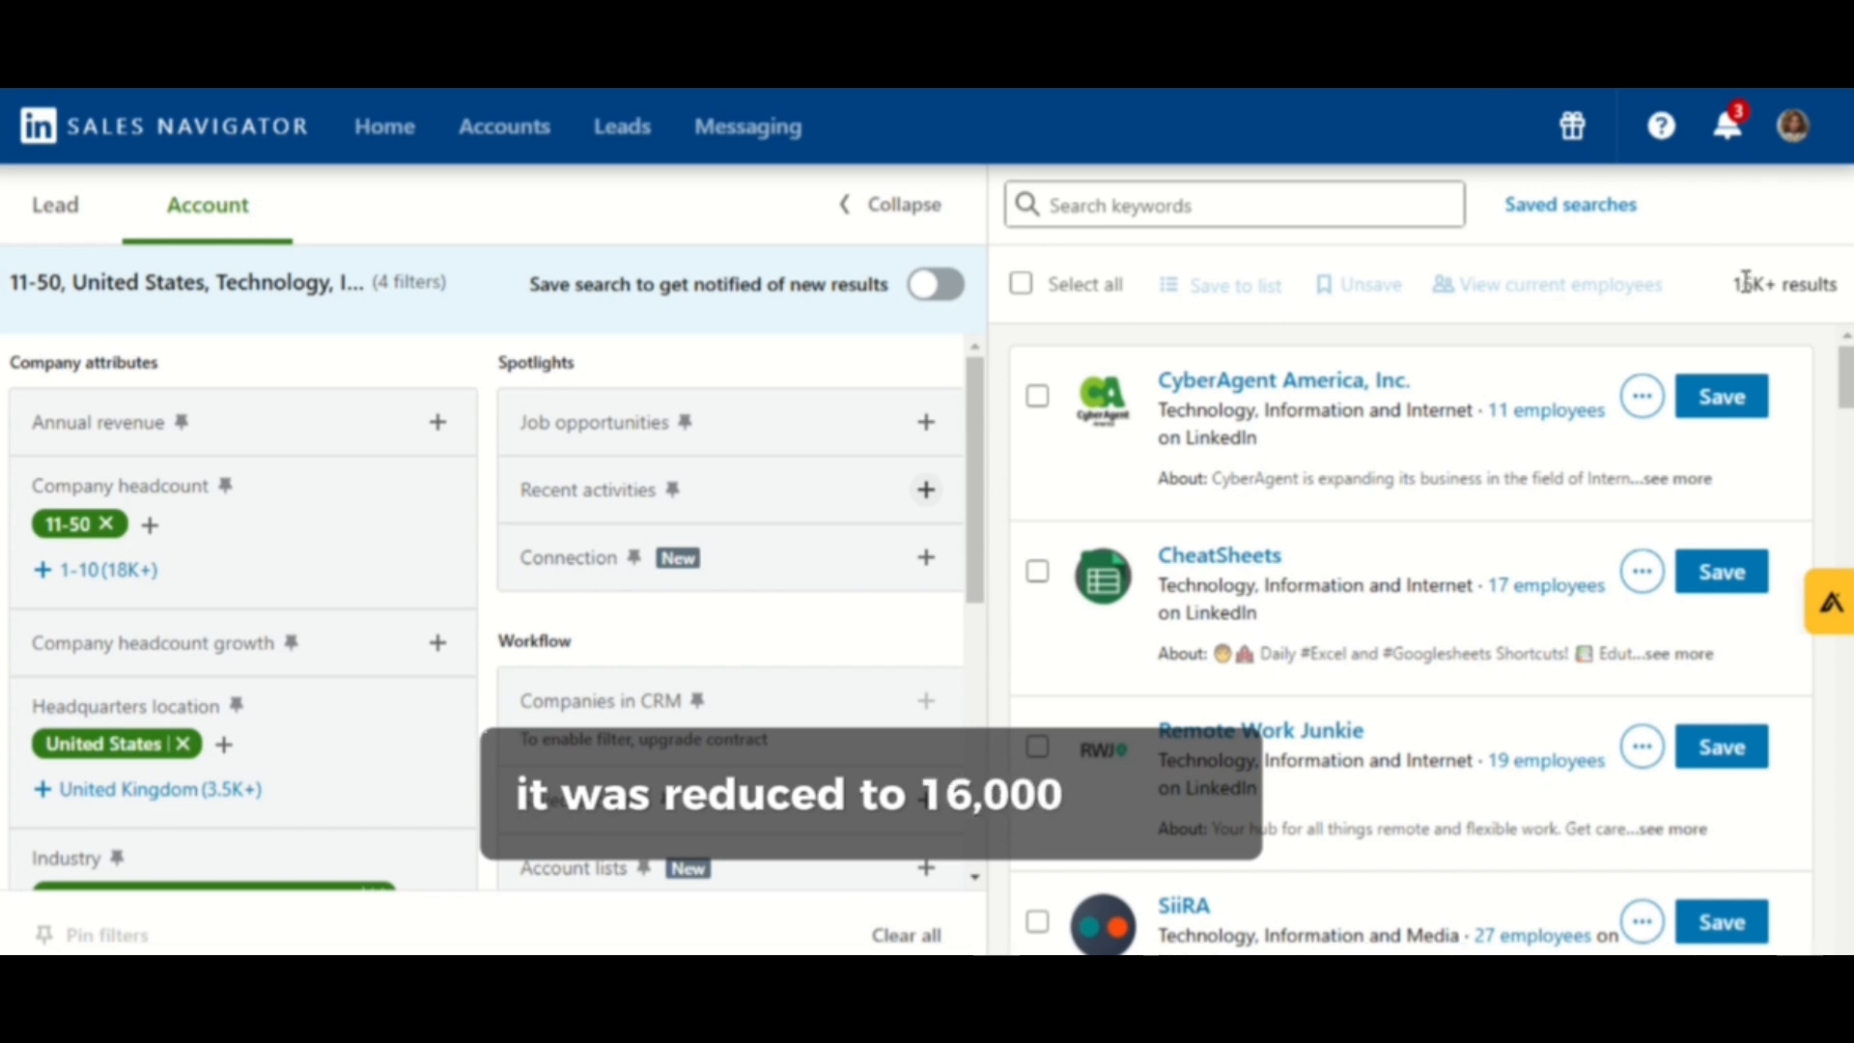
drag(1743, 285, 1829, 285)
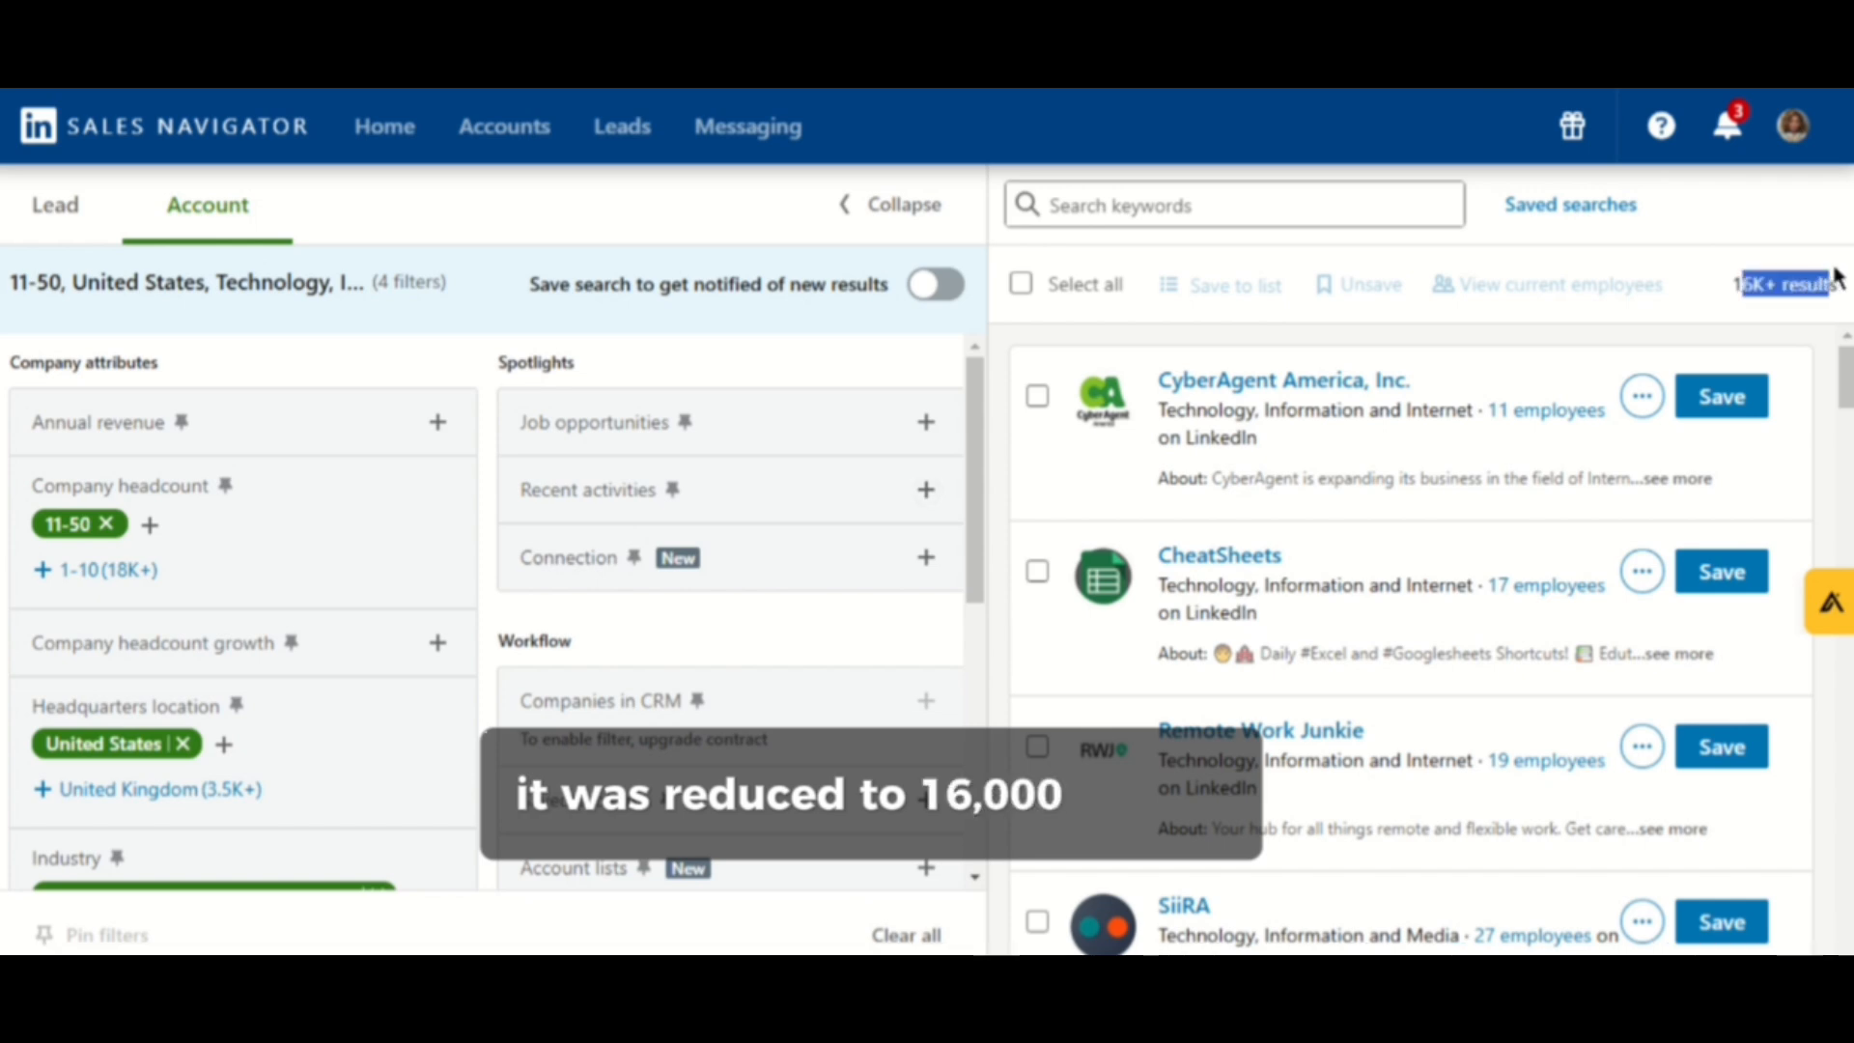
click(1769, 279)
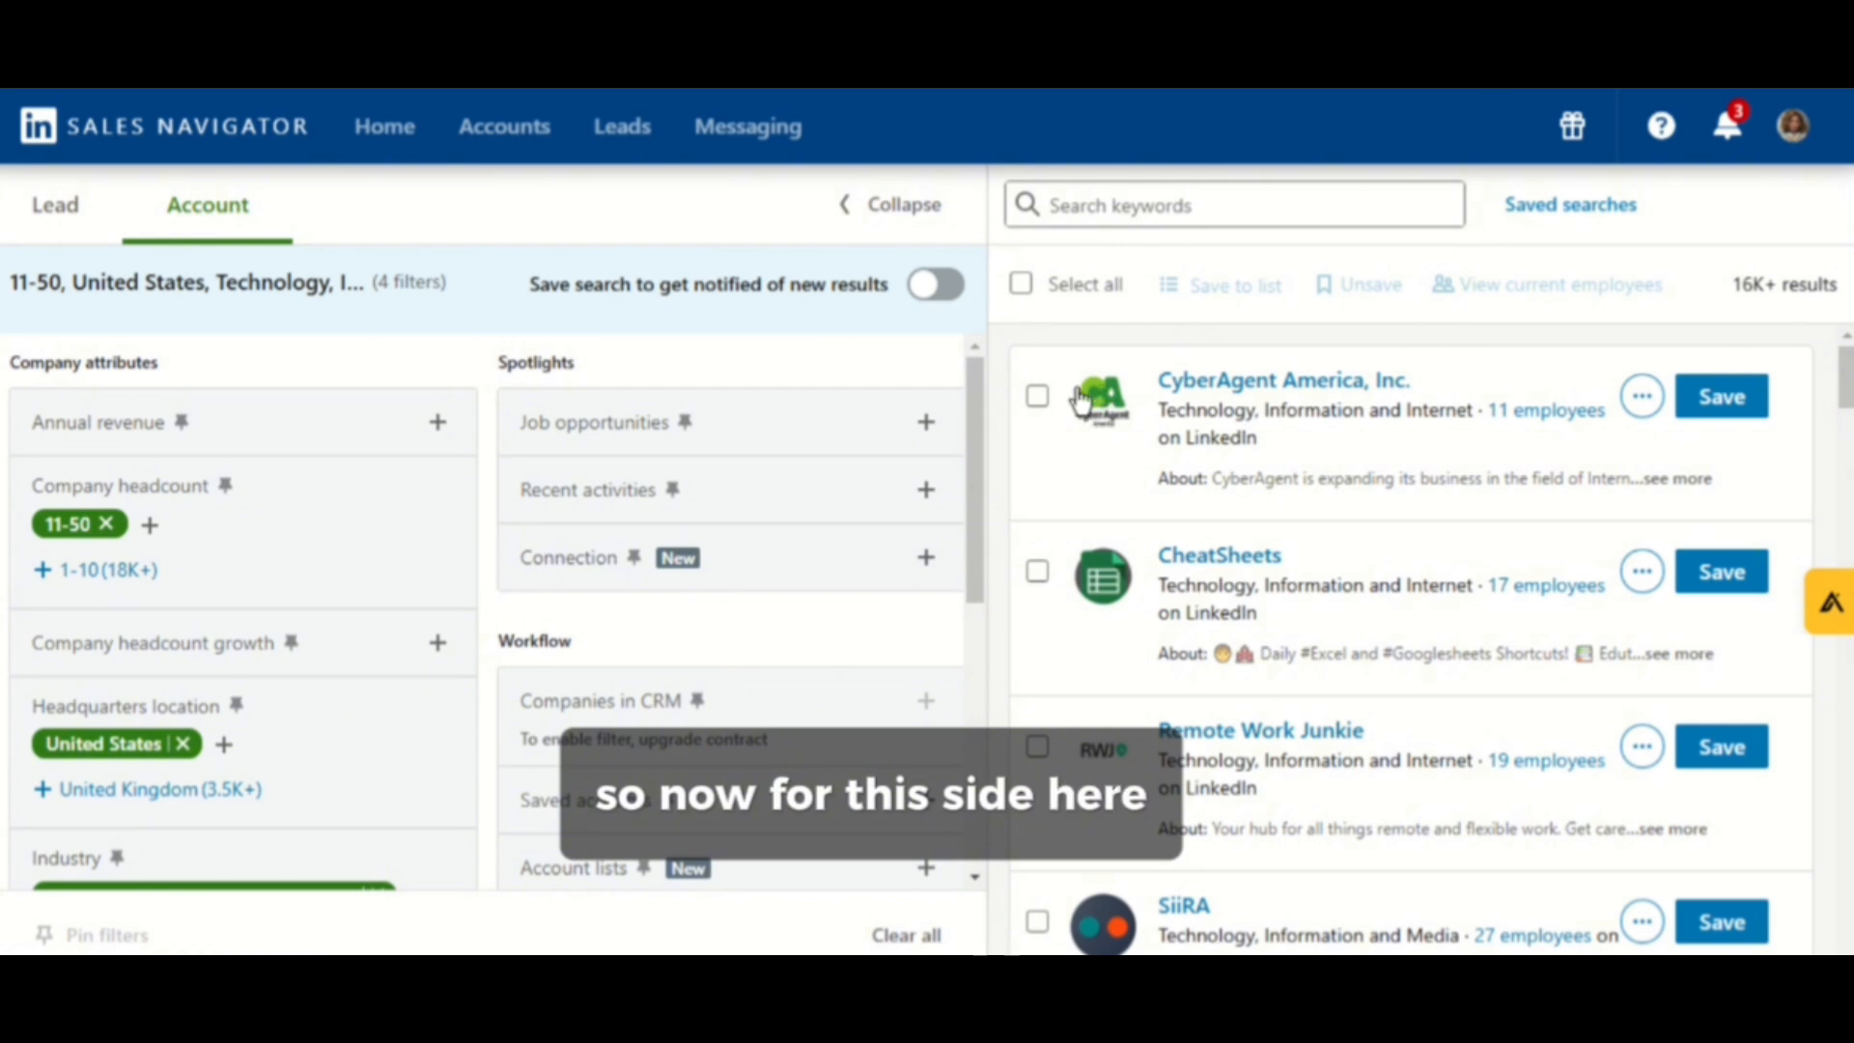
- Collapse the filter panel and scroll through the filtered company results
click(849, 218)
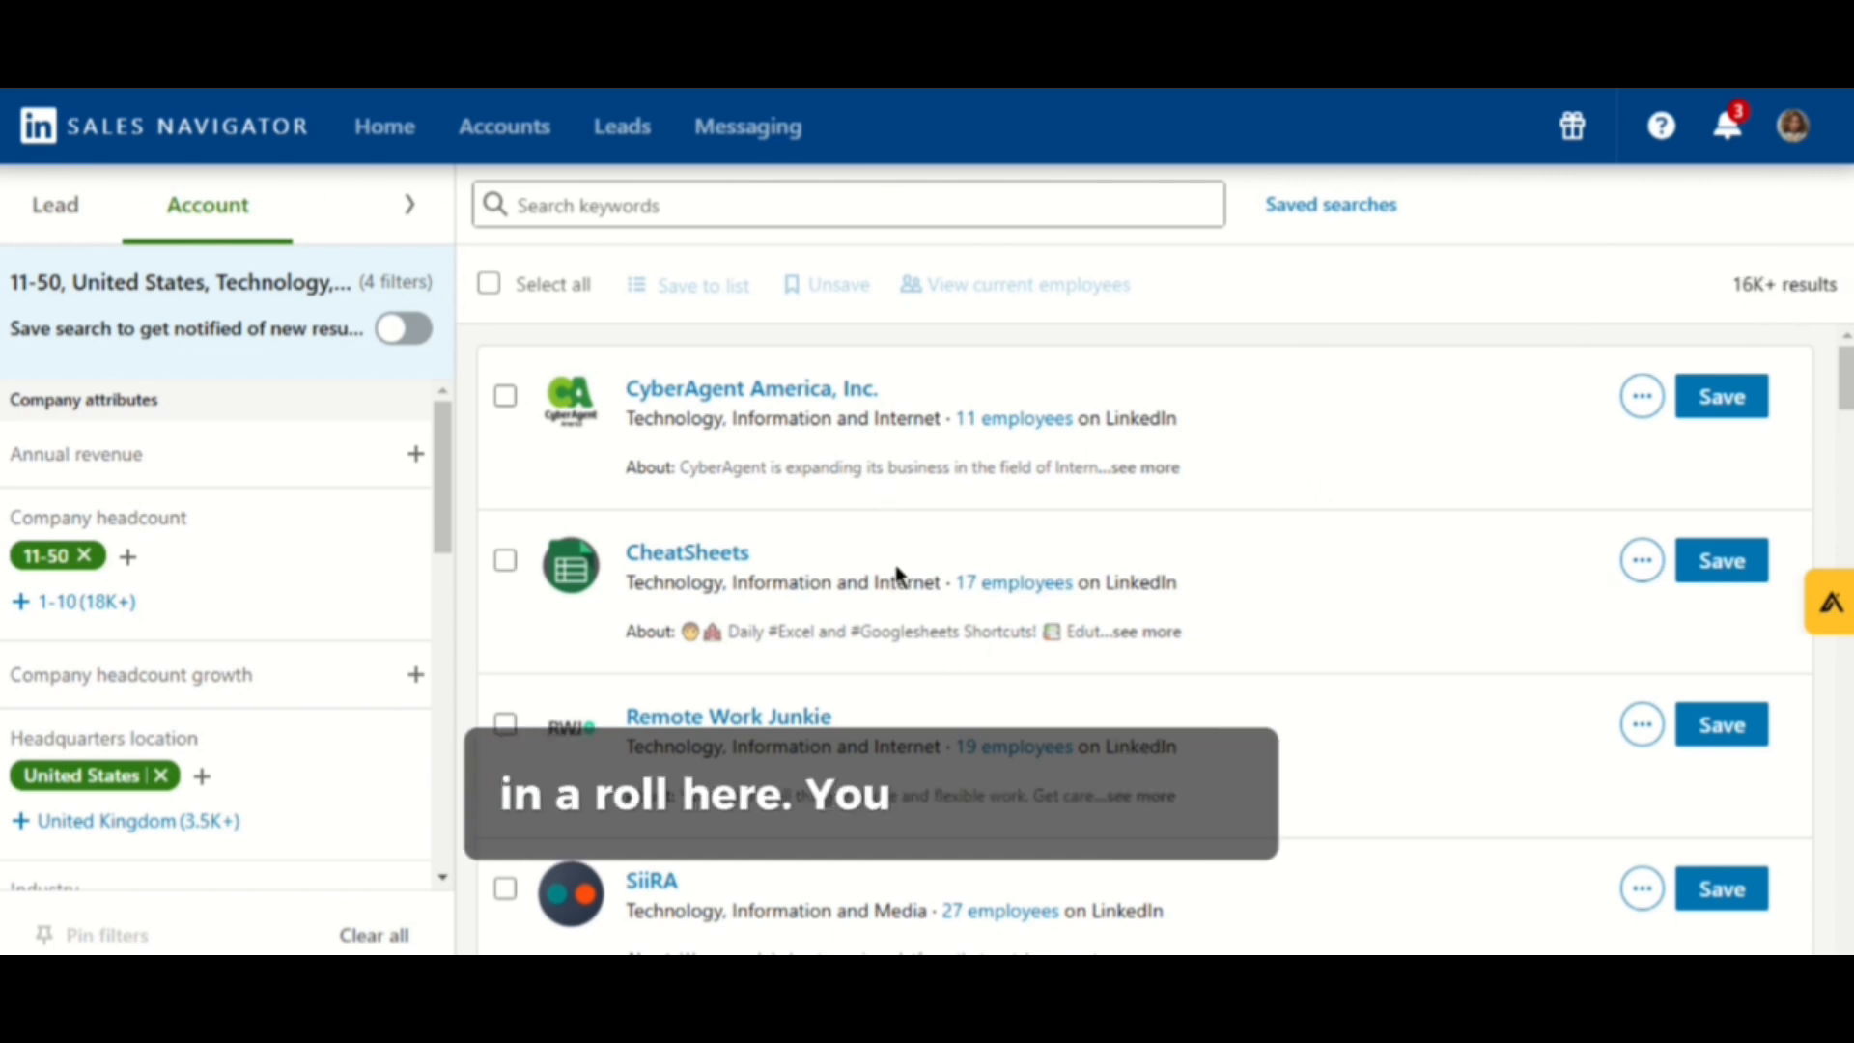
scroll(941, 647, down, 10)
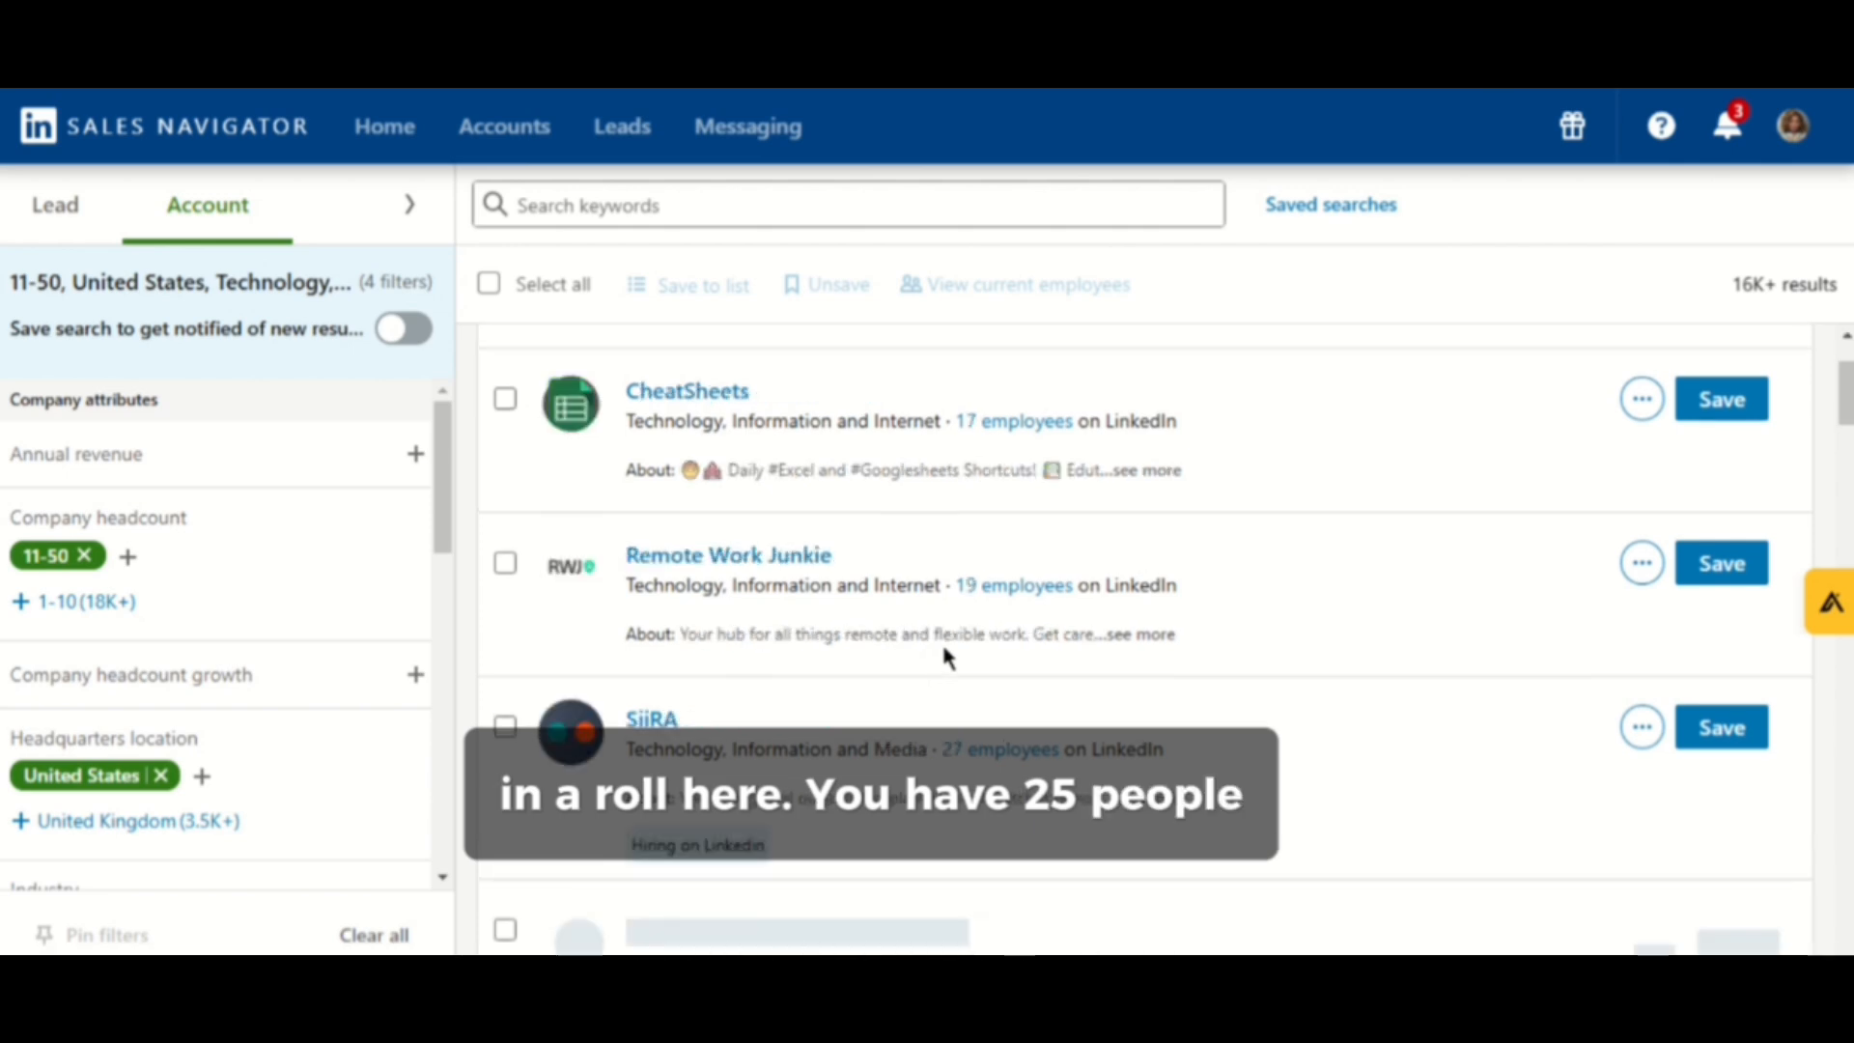
scroll(942, 653, up, 10)
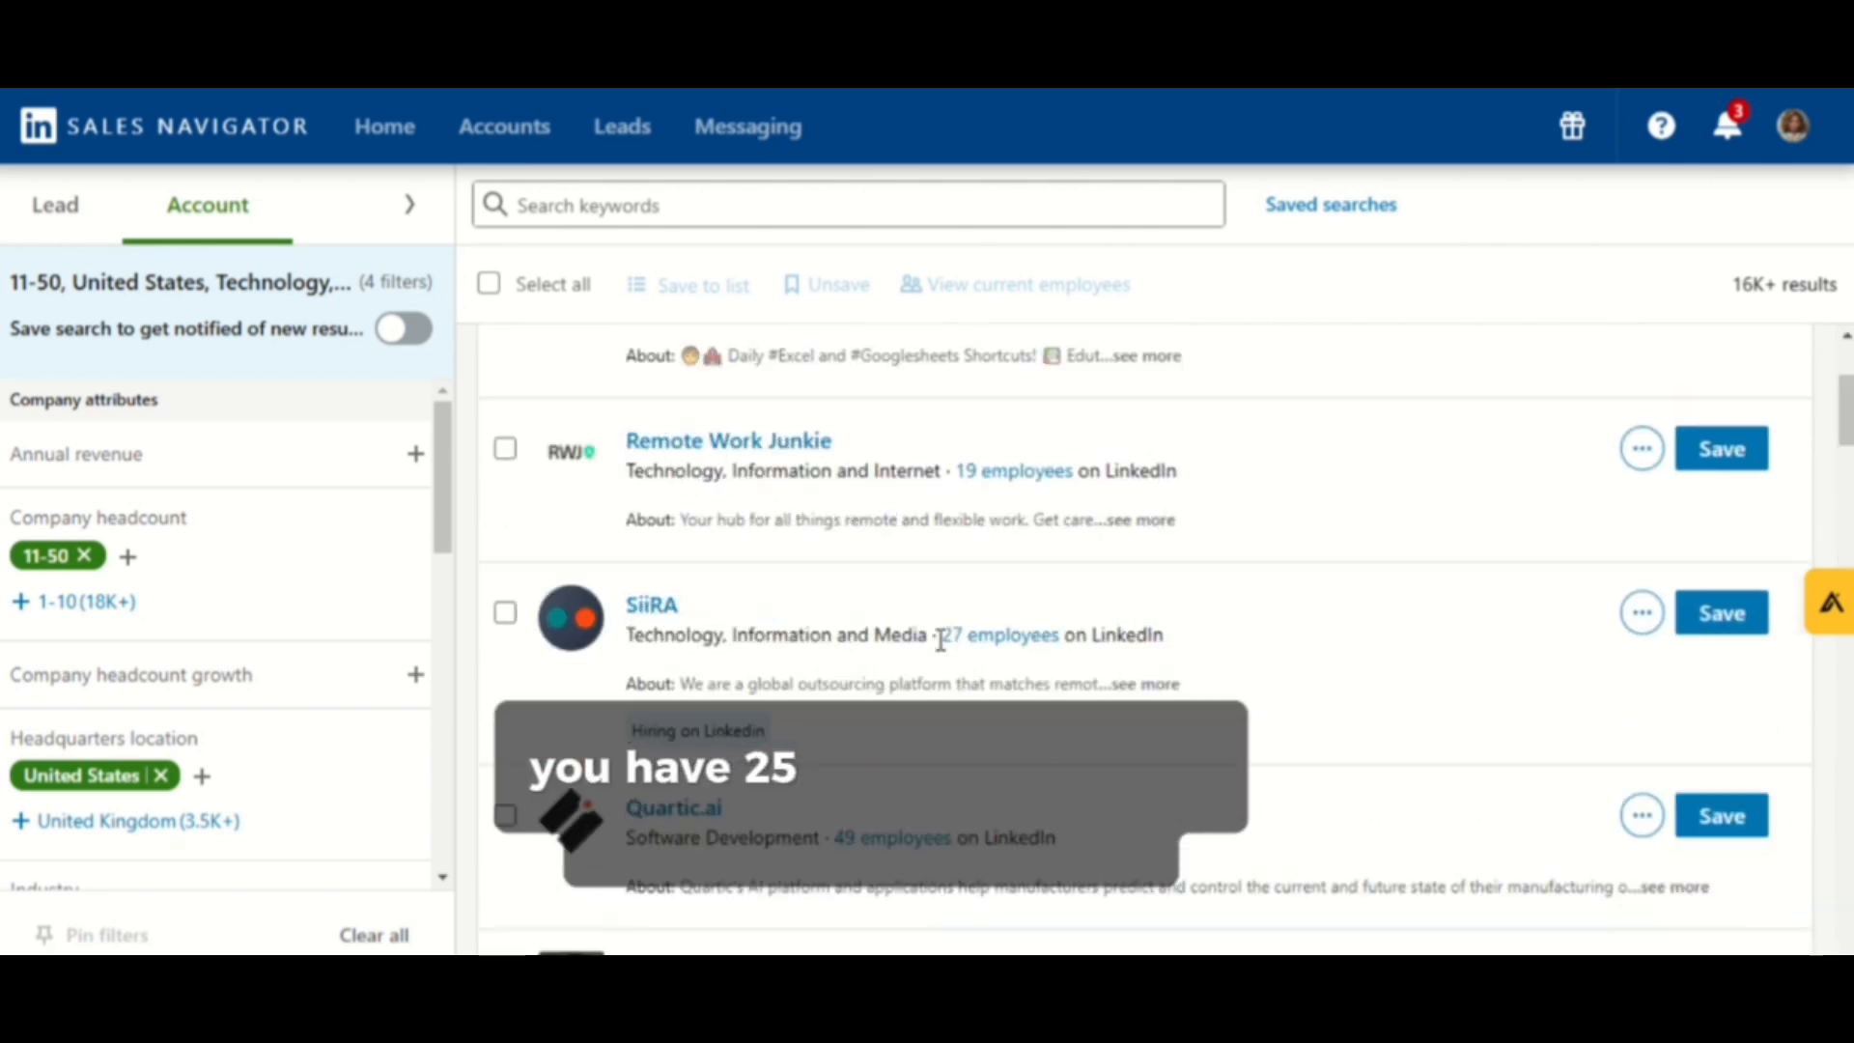
scroll(940, 641, down, 3)
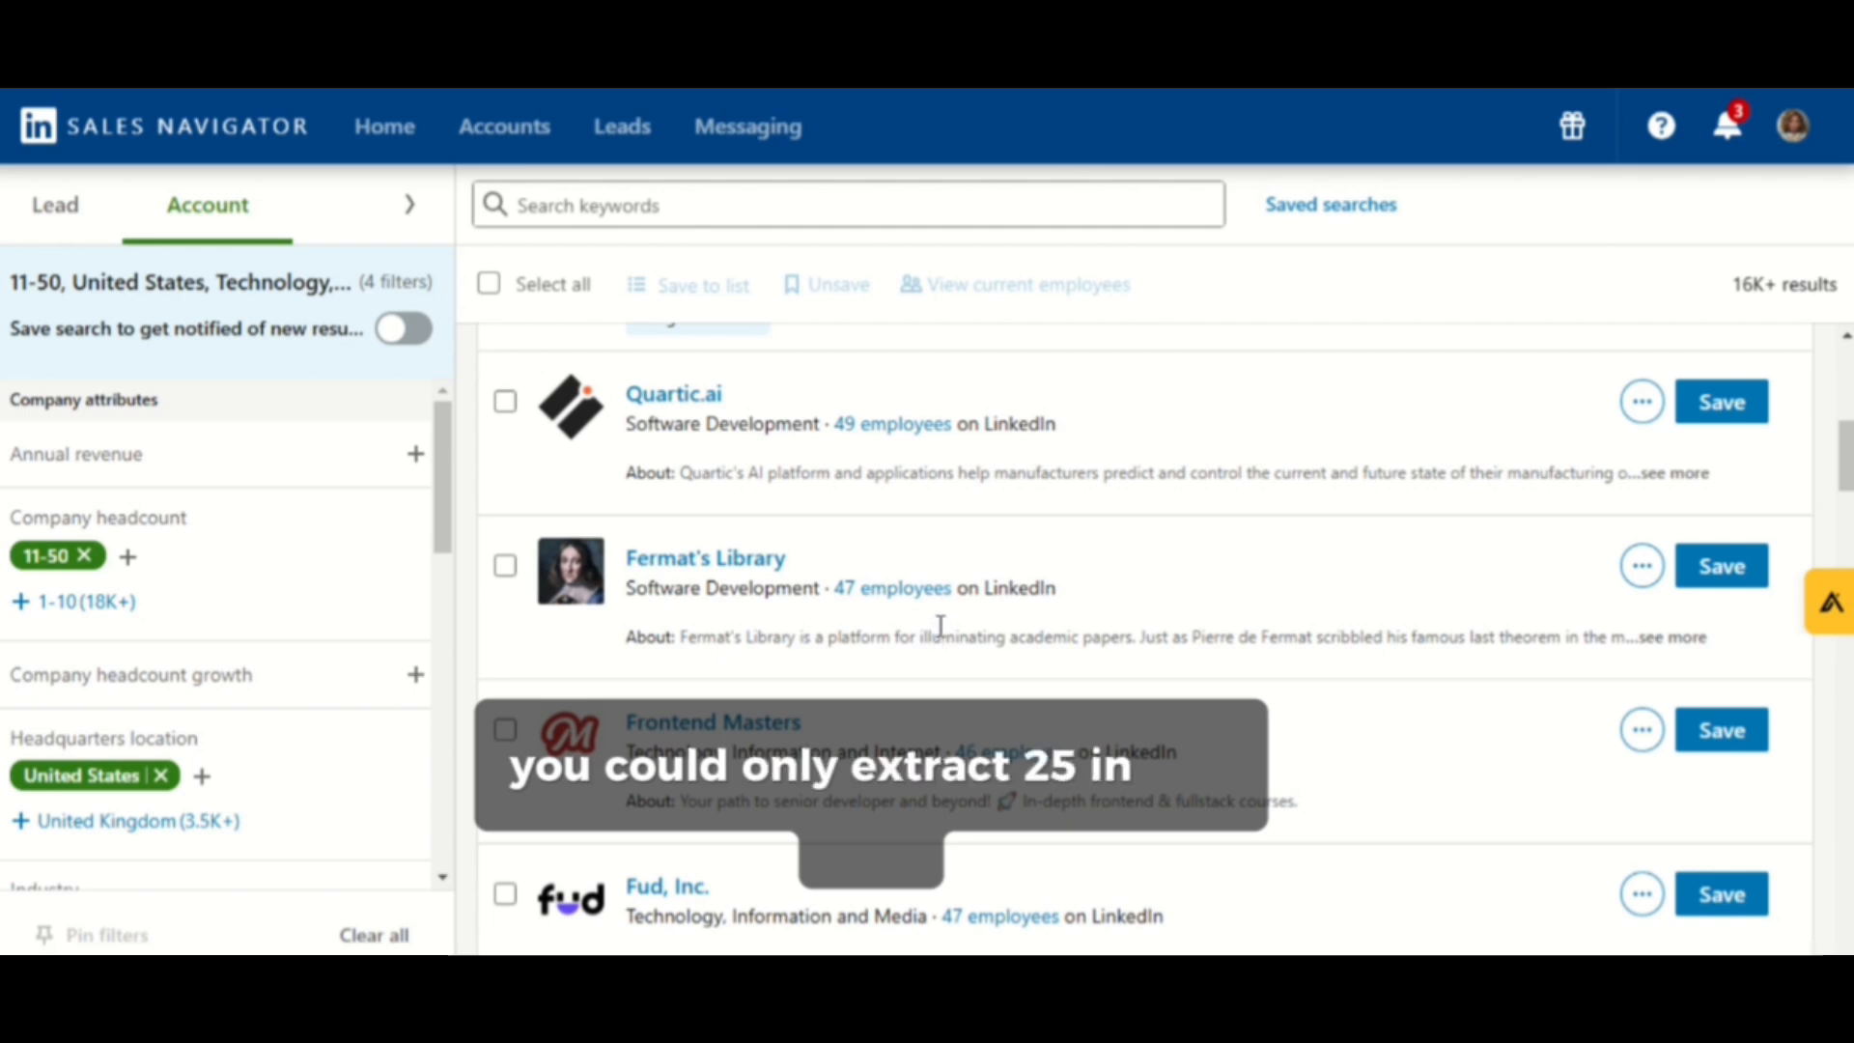
- Scroll through the filtered company results down to the page numbers and back to the top
scroll(940, 626, down, 15)
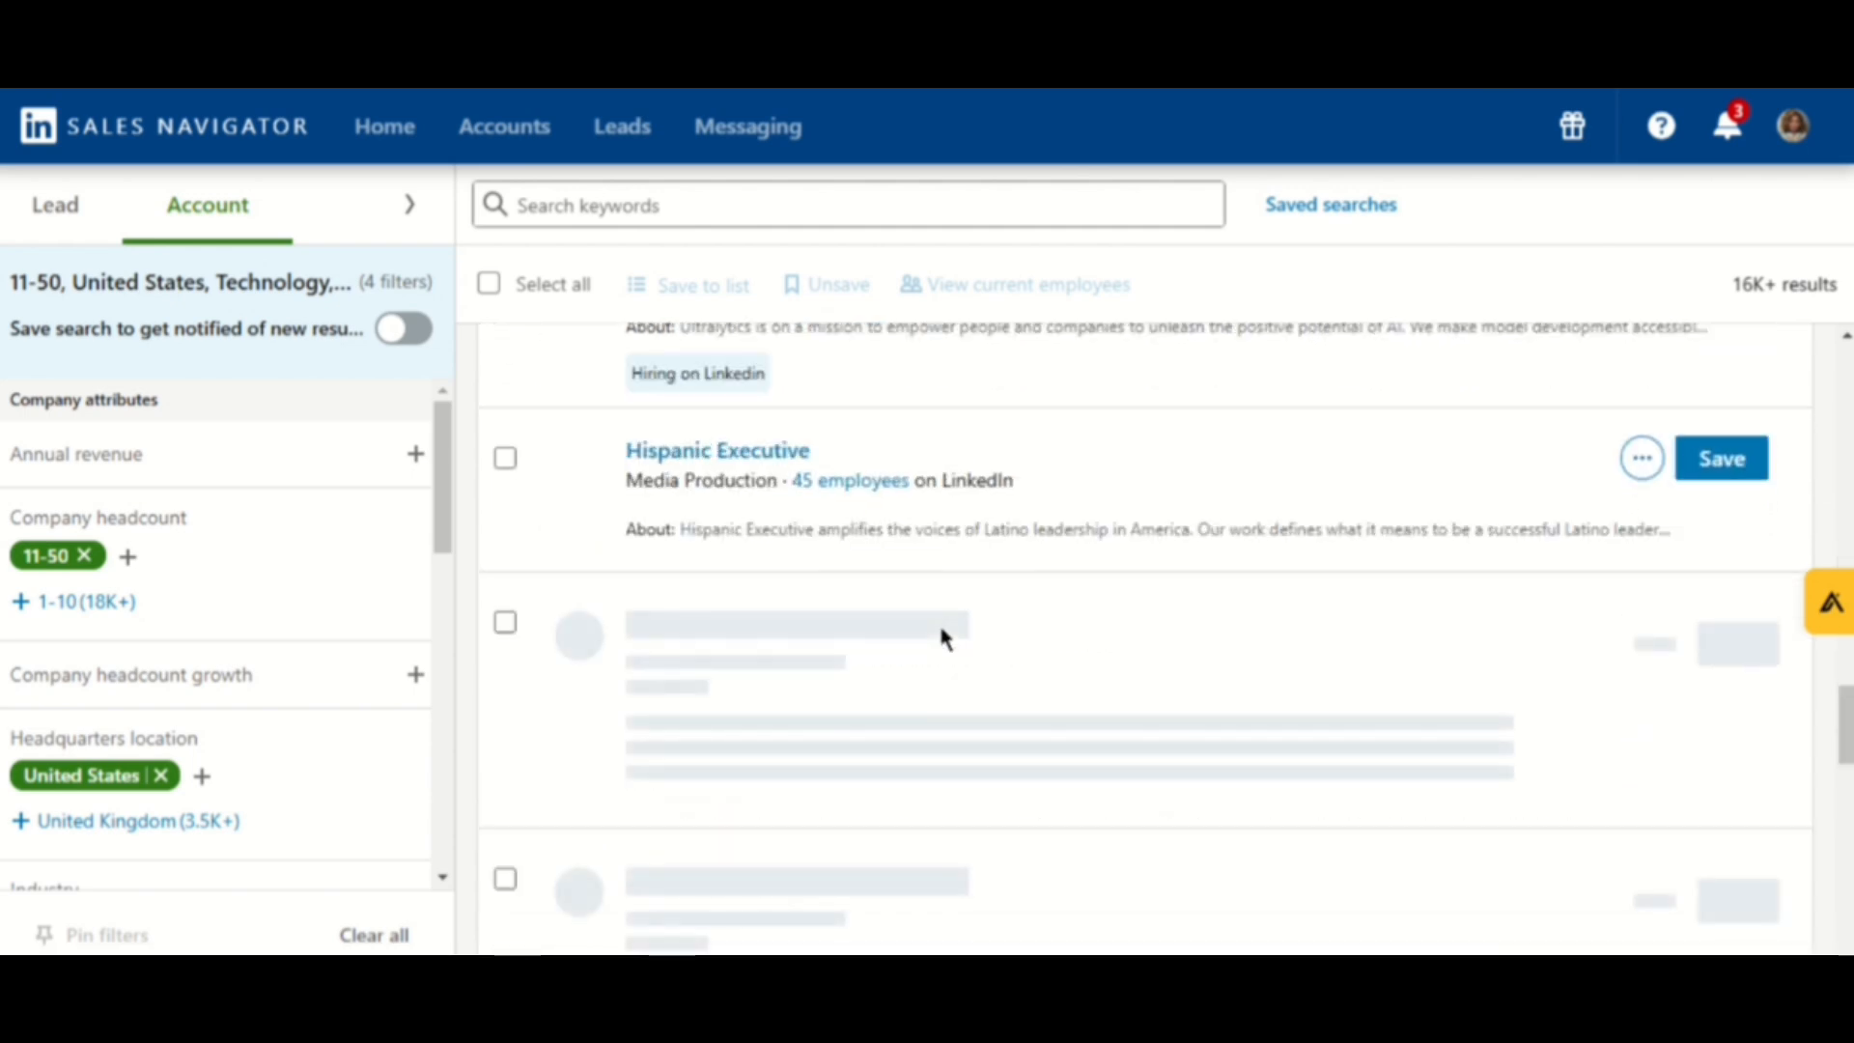
scroll(941, 635, down, 10)
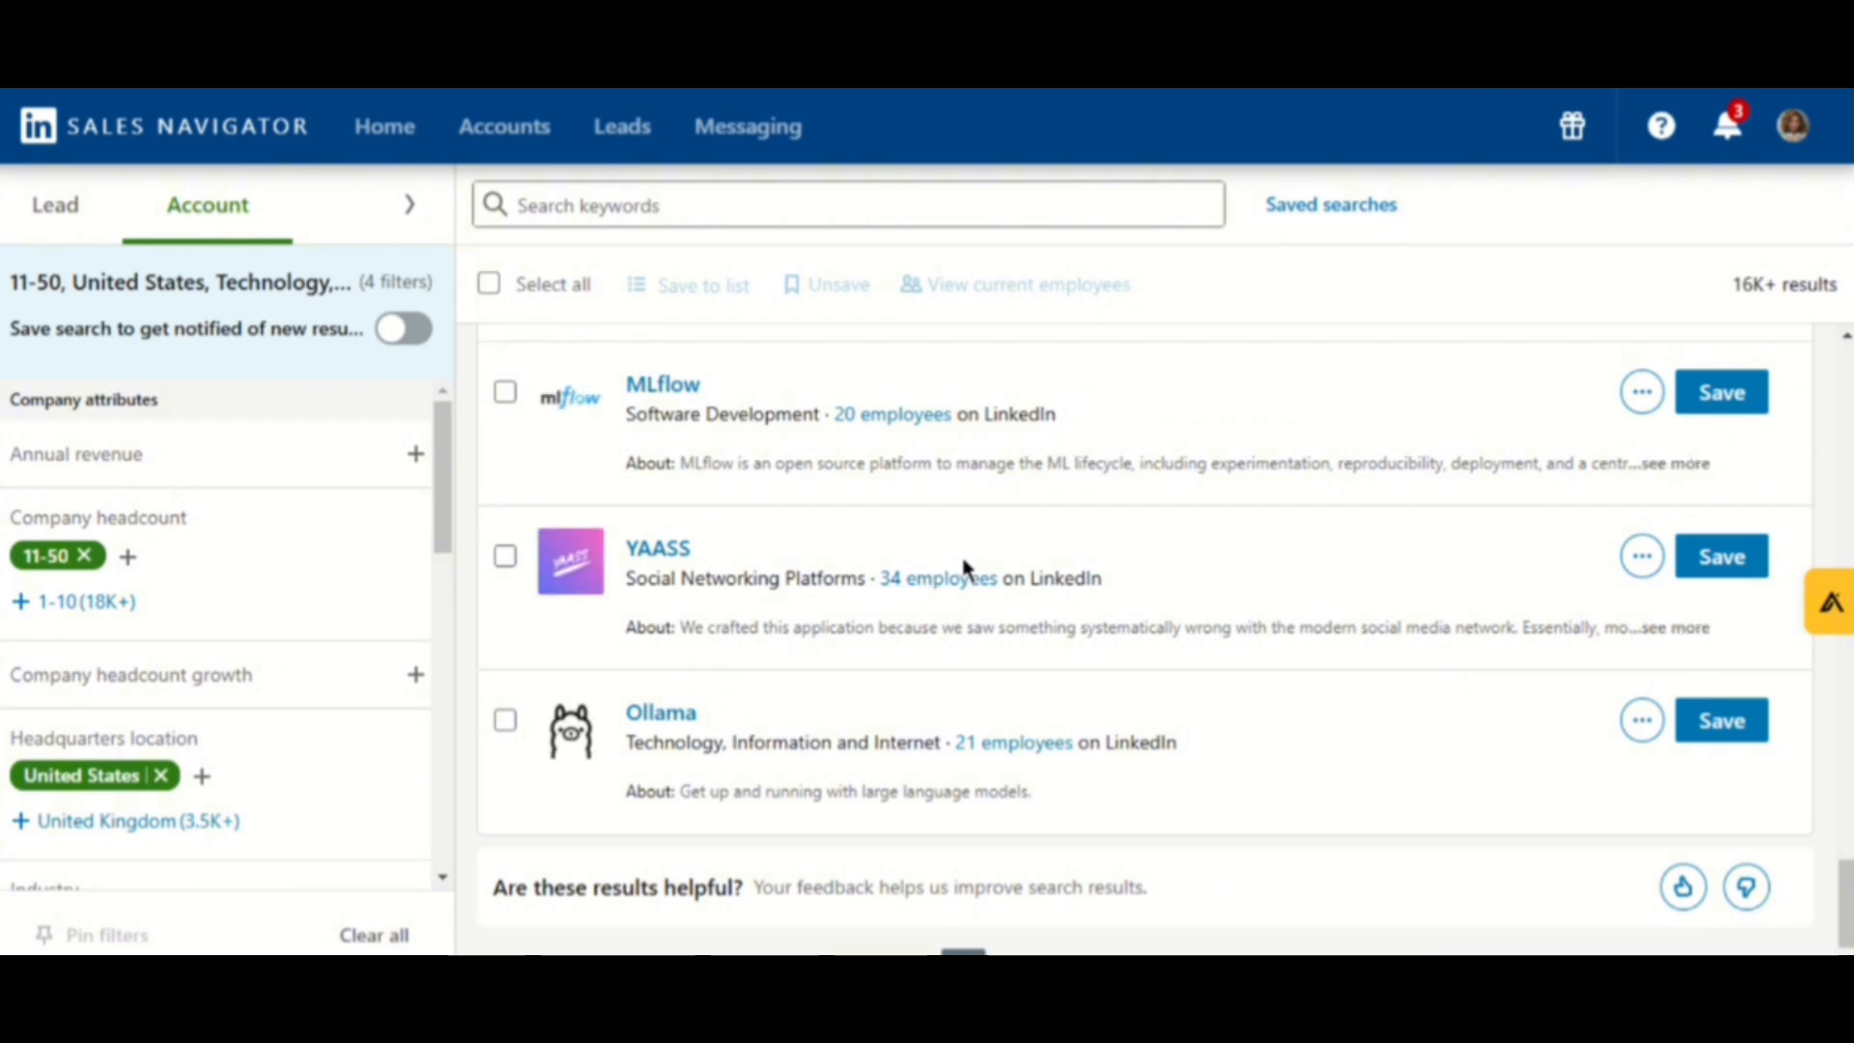
scroll(958, 444, down, 1)
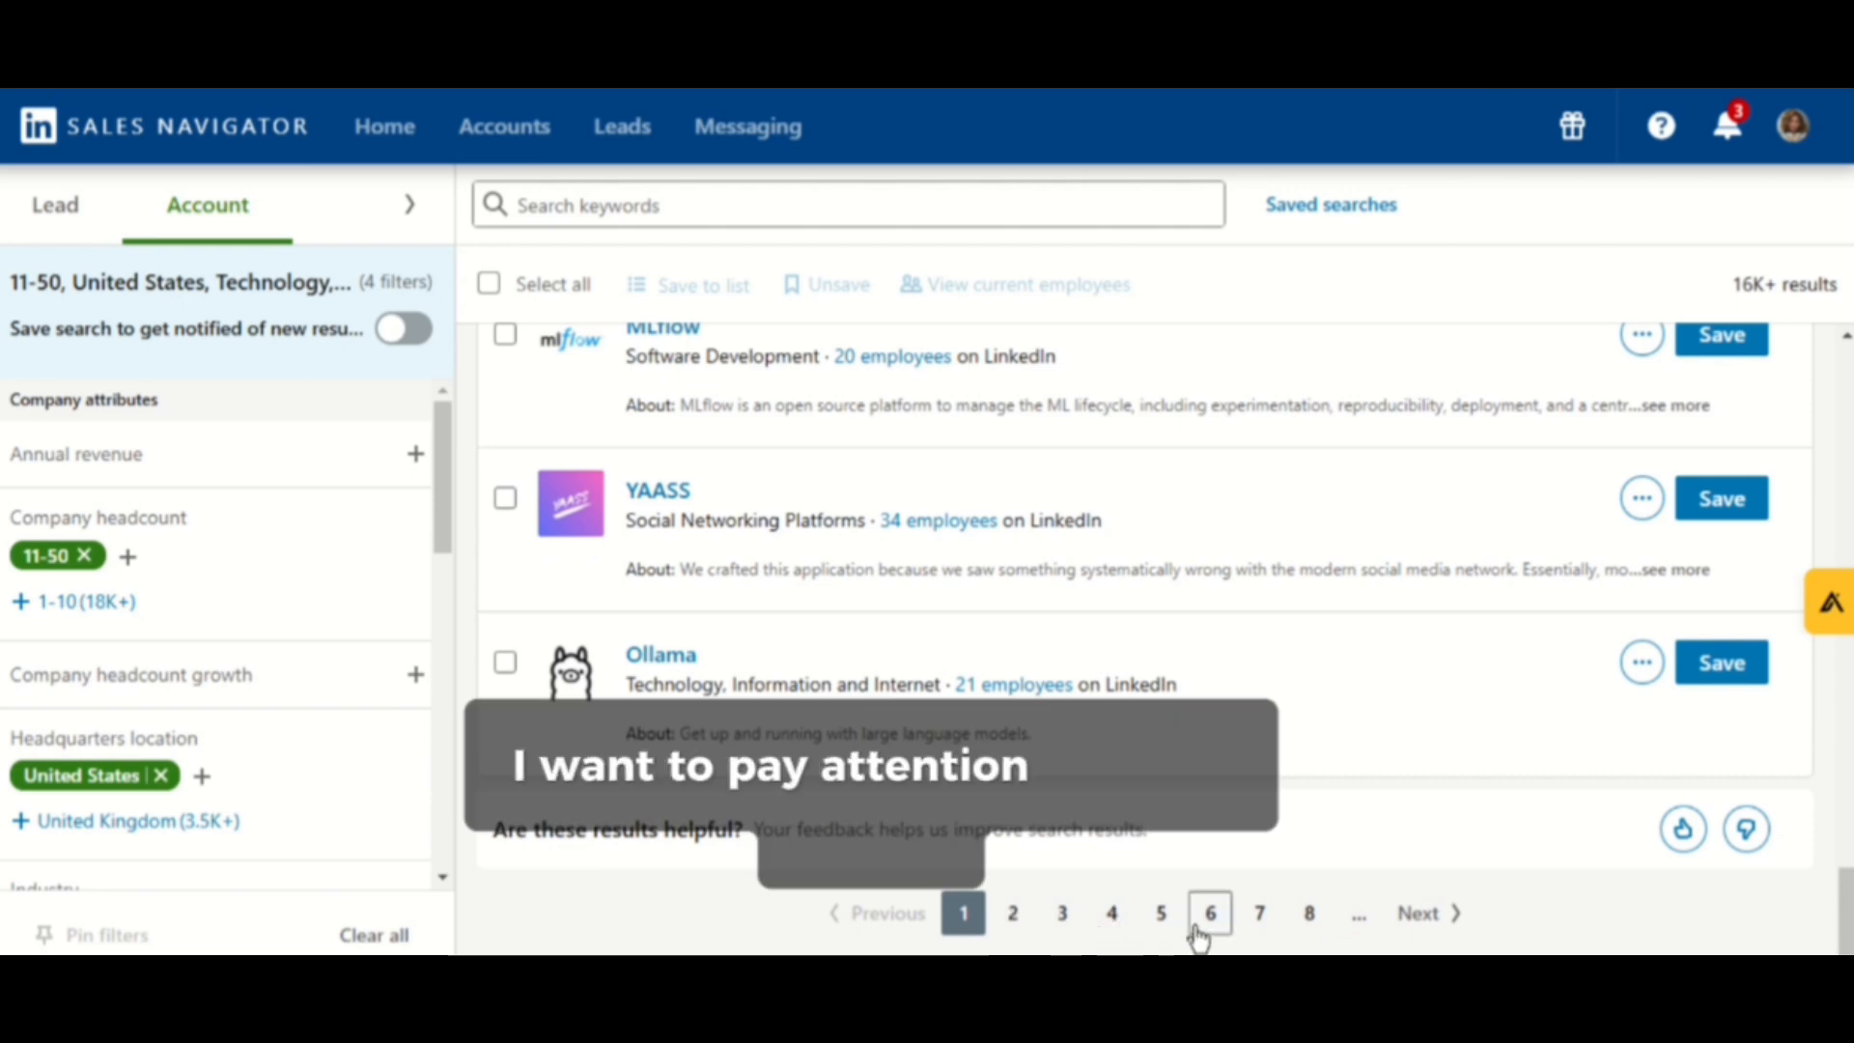
scroll(1516, 502, up, 5)
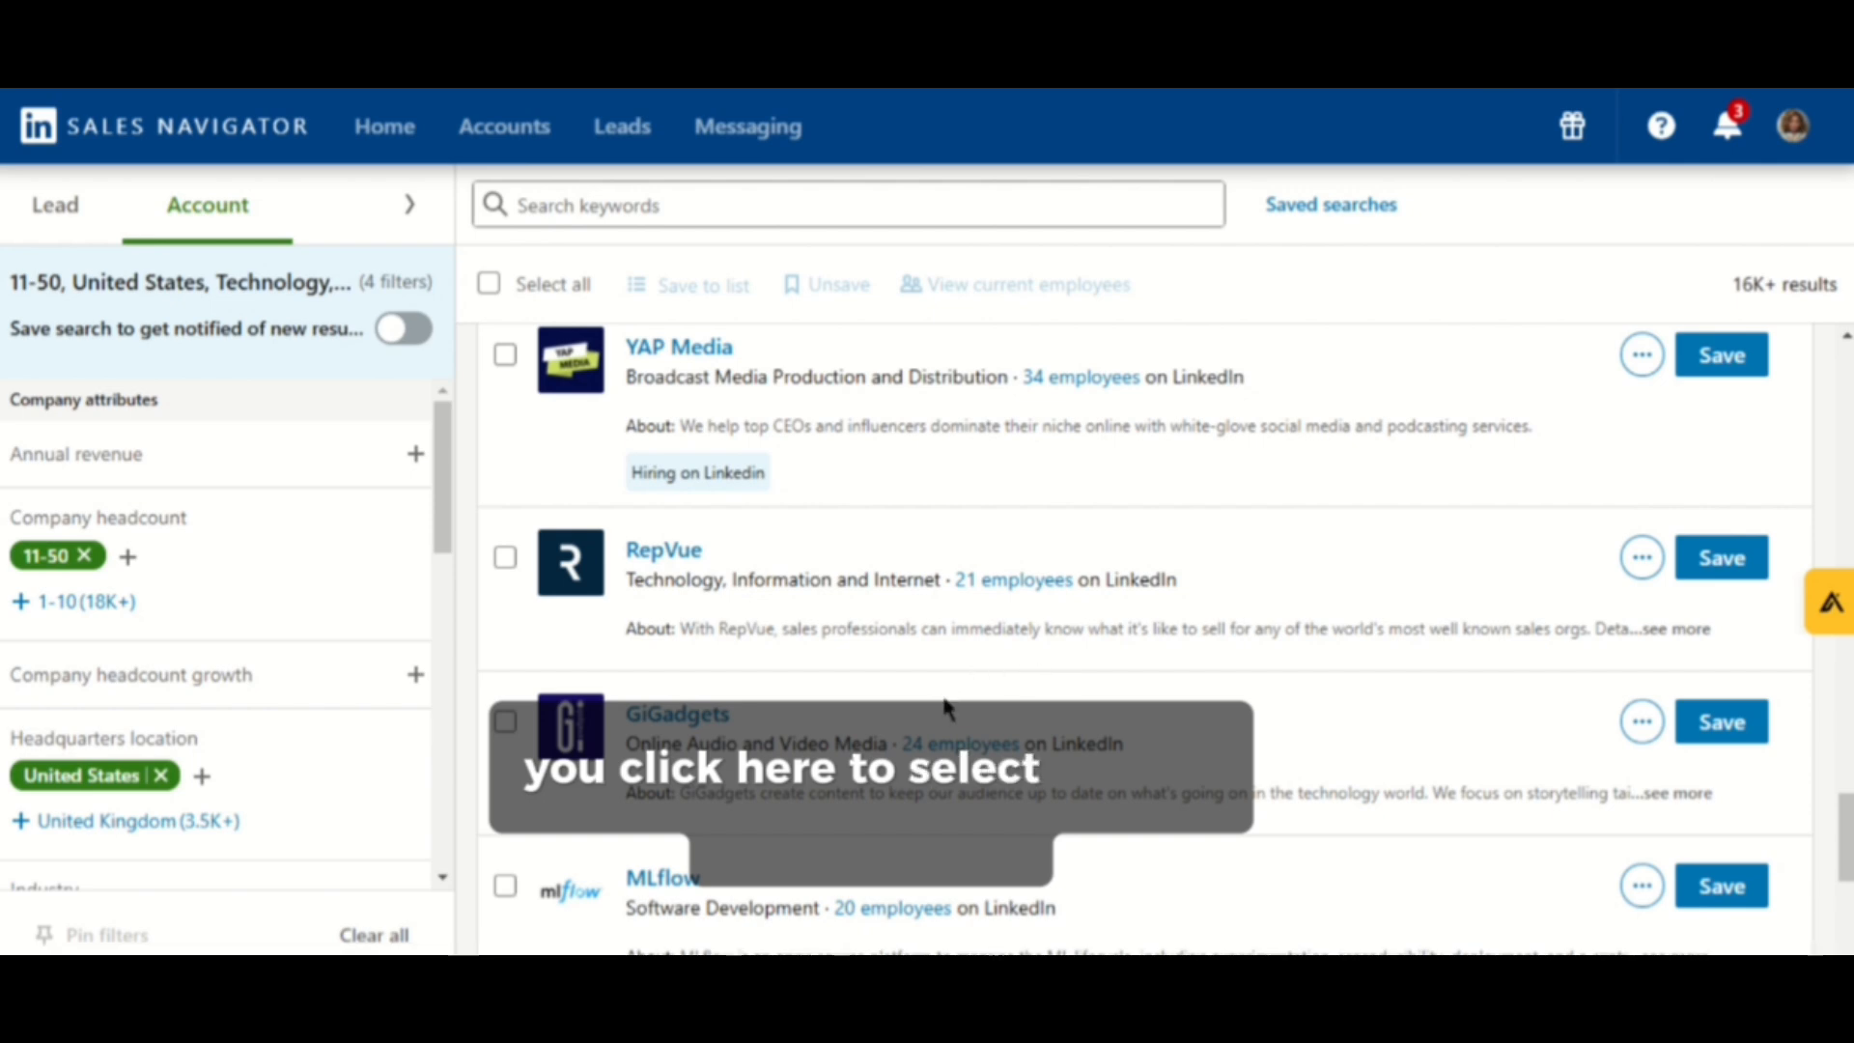
scroll(946, 700, up, 12)
scroll(912, 700, up, 8)
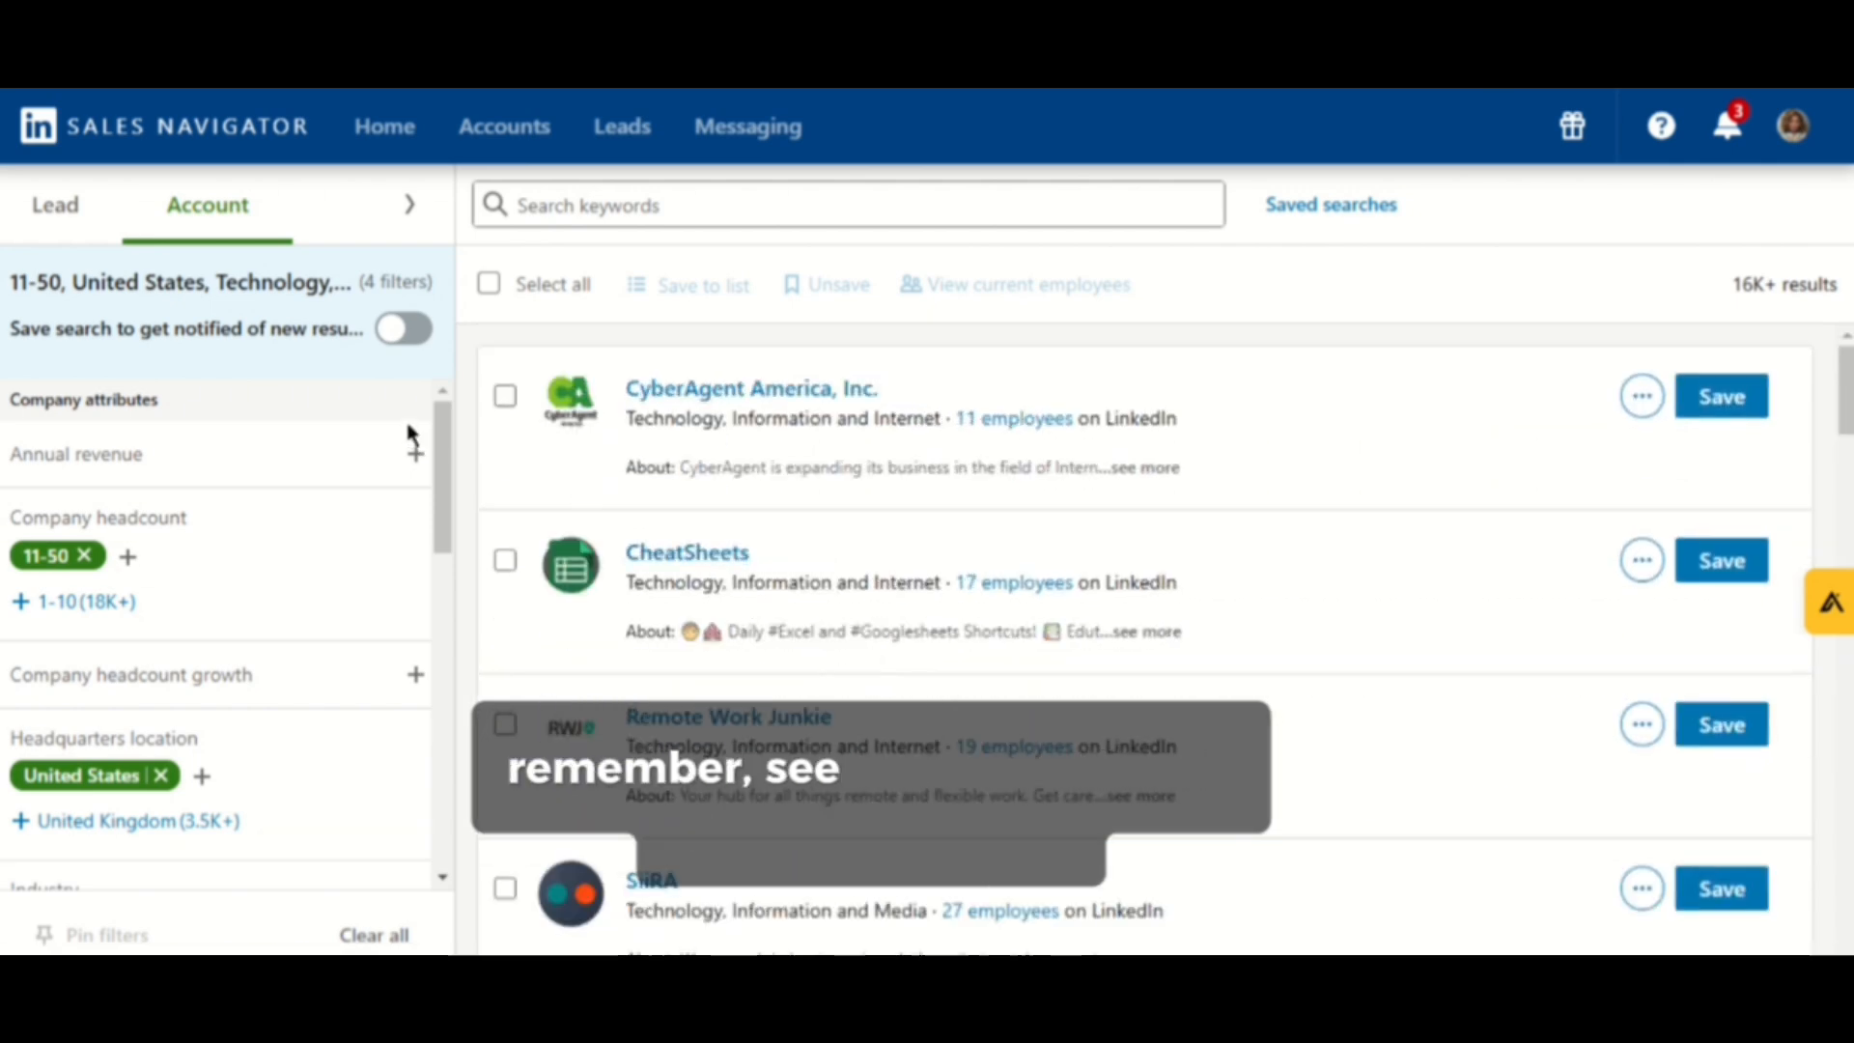
- Select all 25 companies on the current results page and scroll through the selection
click(488, 282)
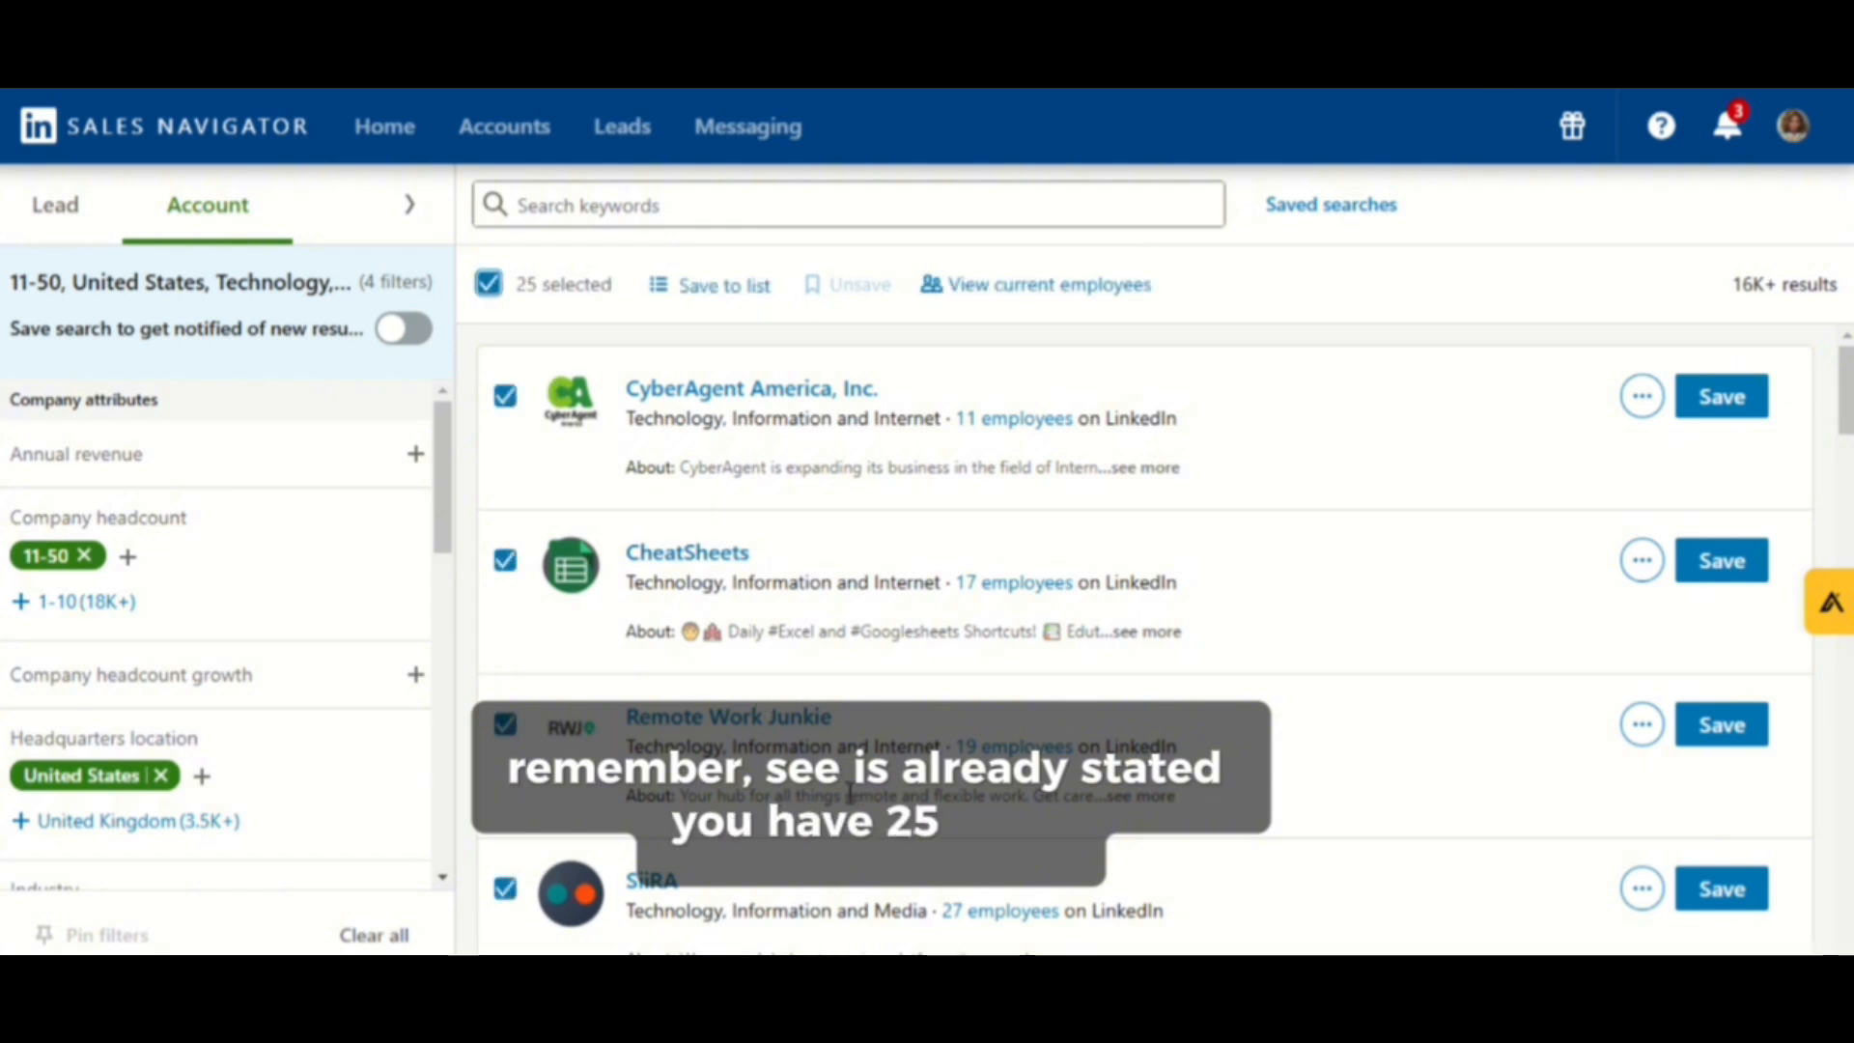
scroll(826, 666, down, 10)
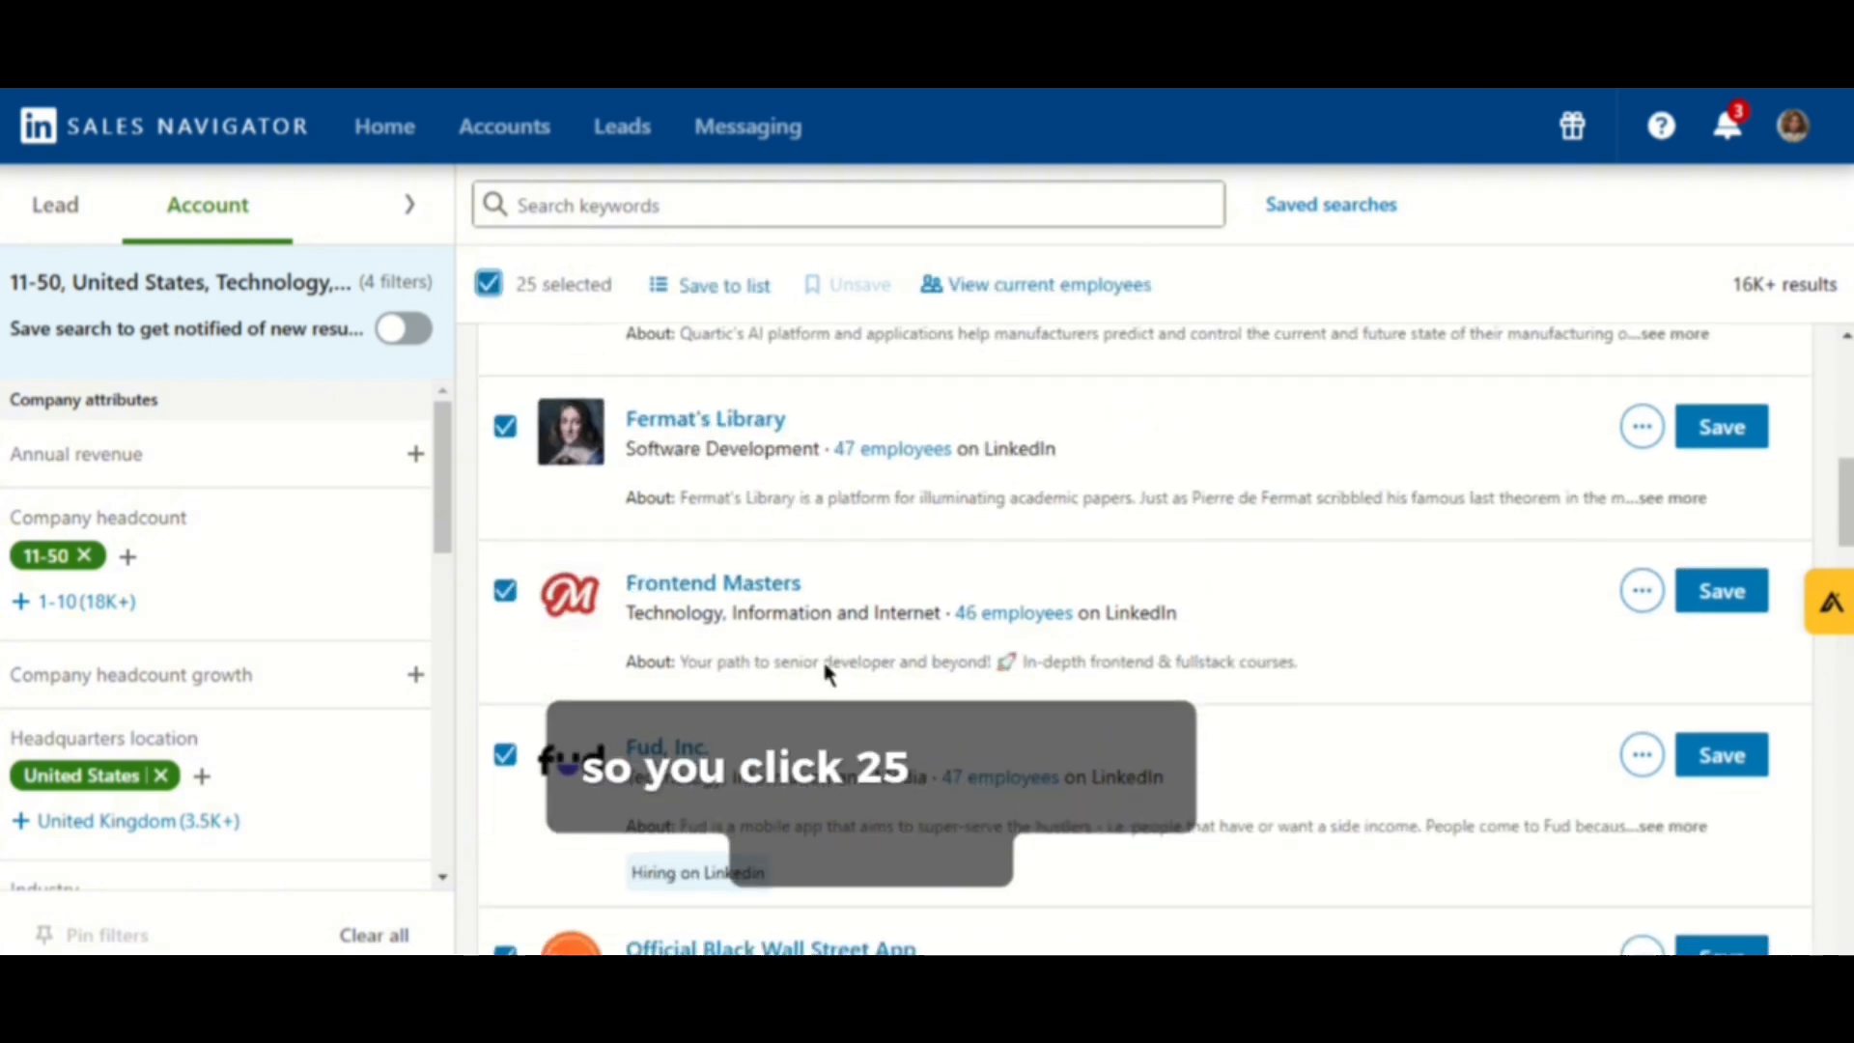
scroll(825, 673, down, 5)
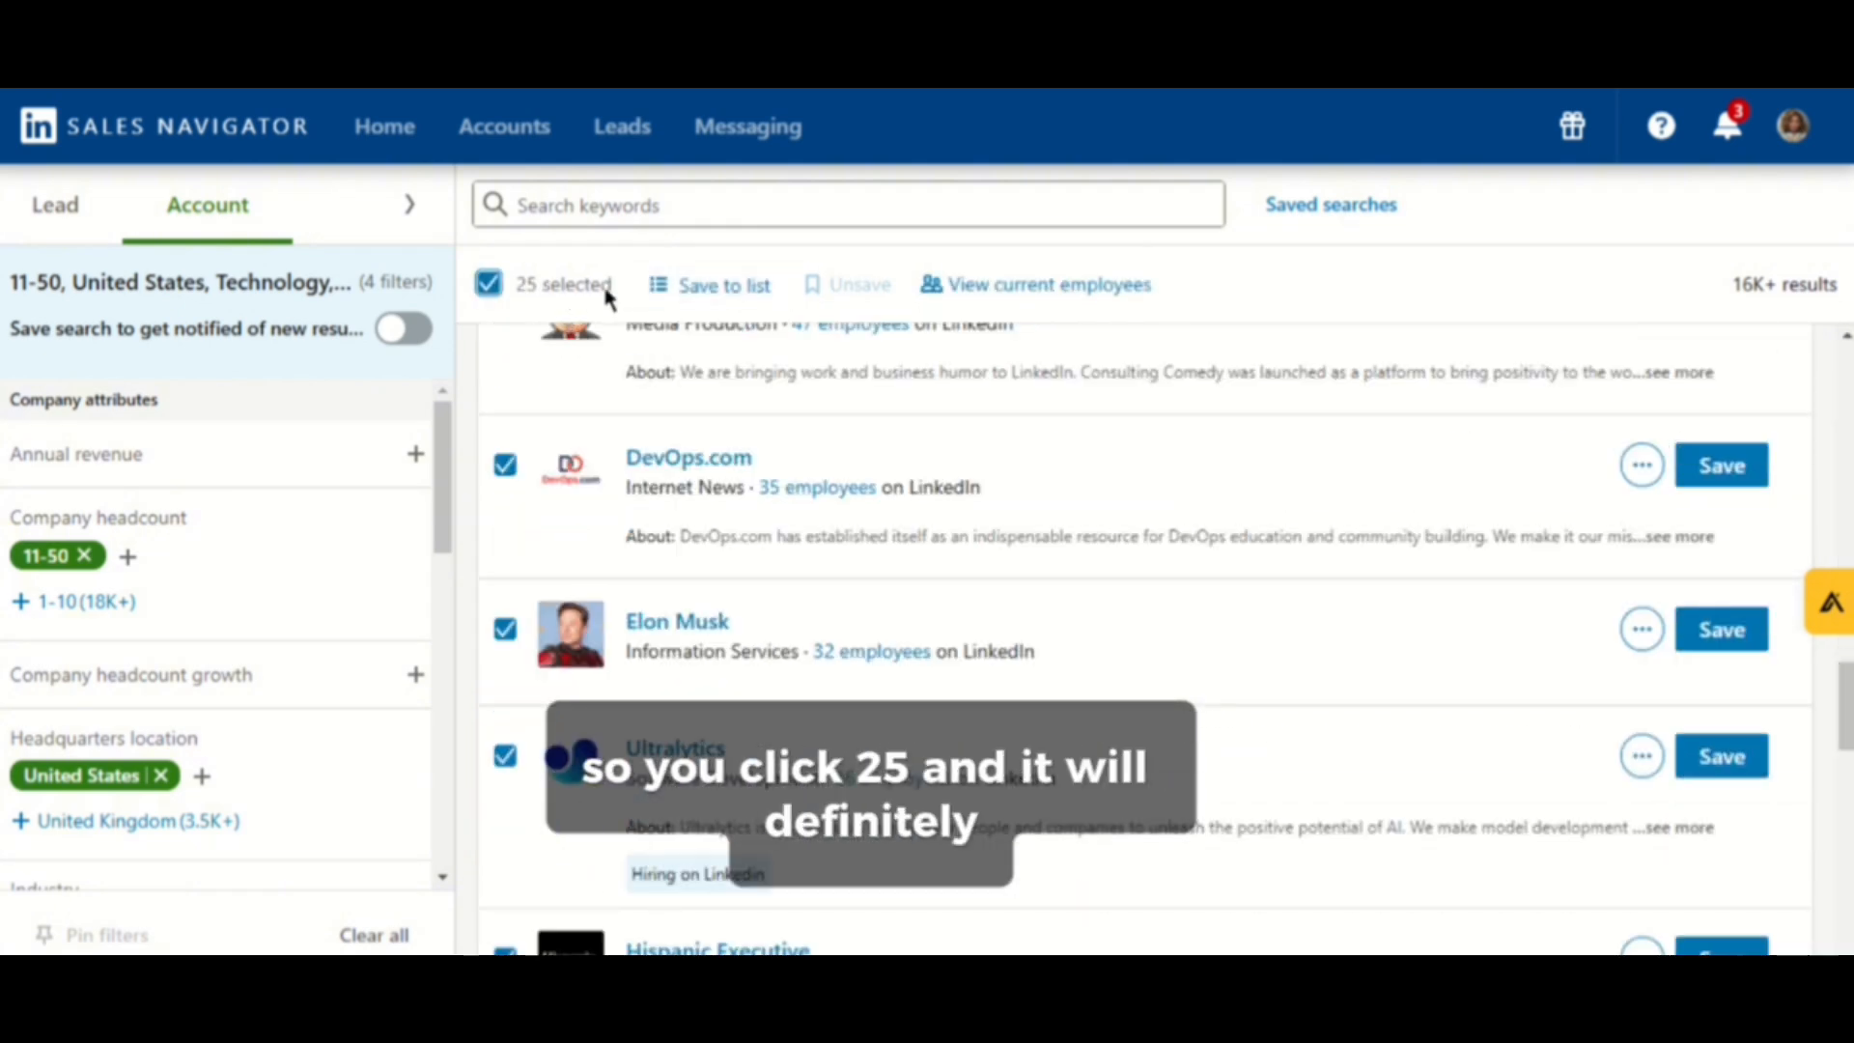
drag(607, 291, 553, 293)
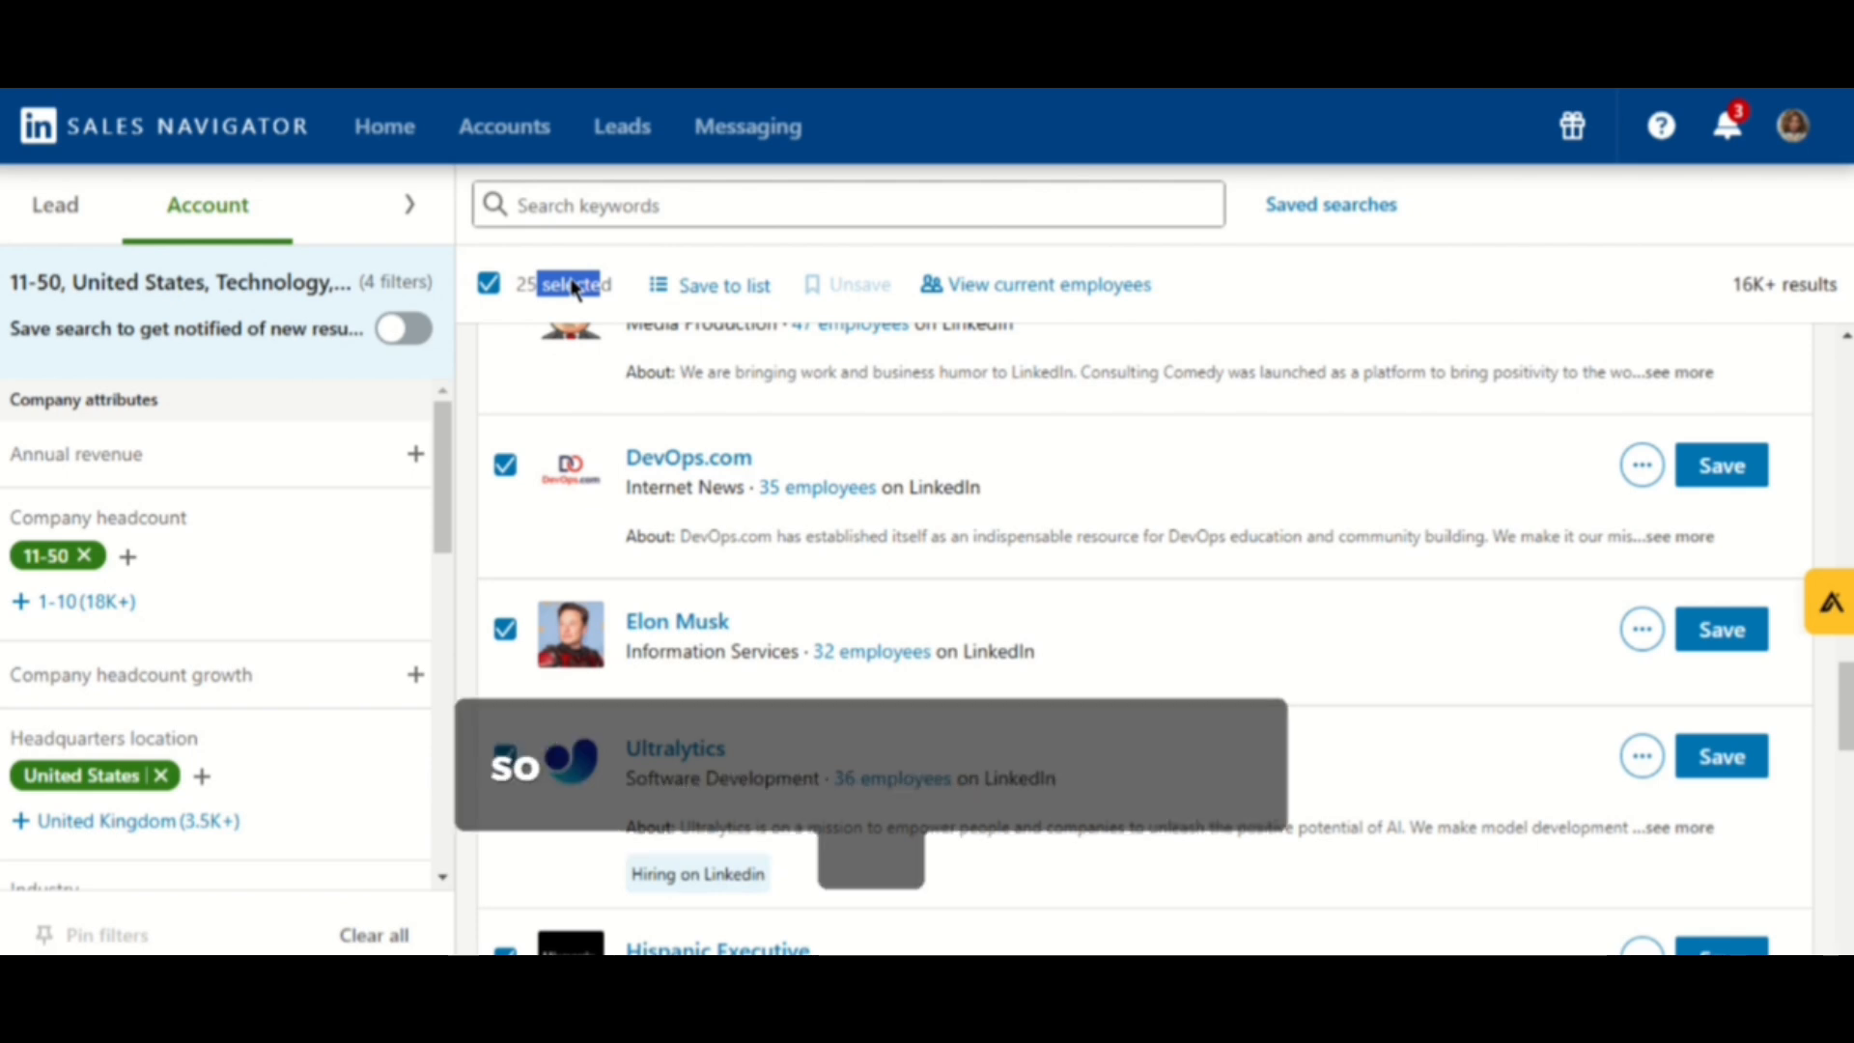
click(489, 283)
click(493, 288)
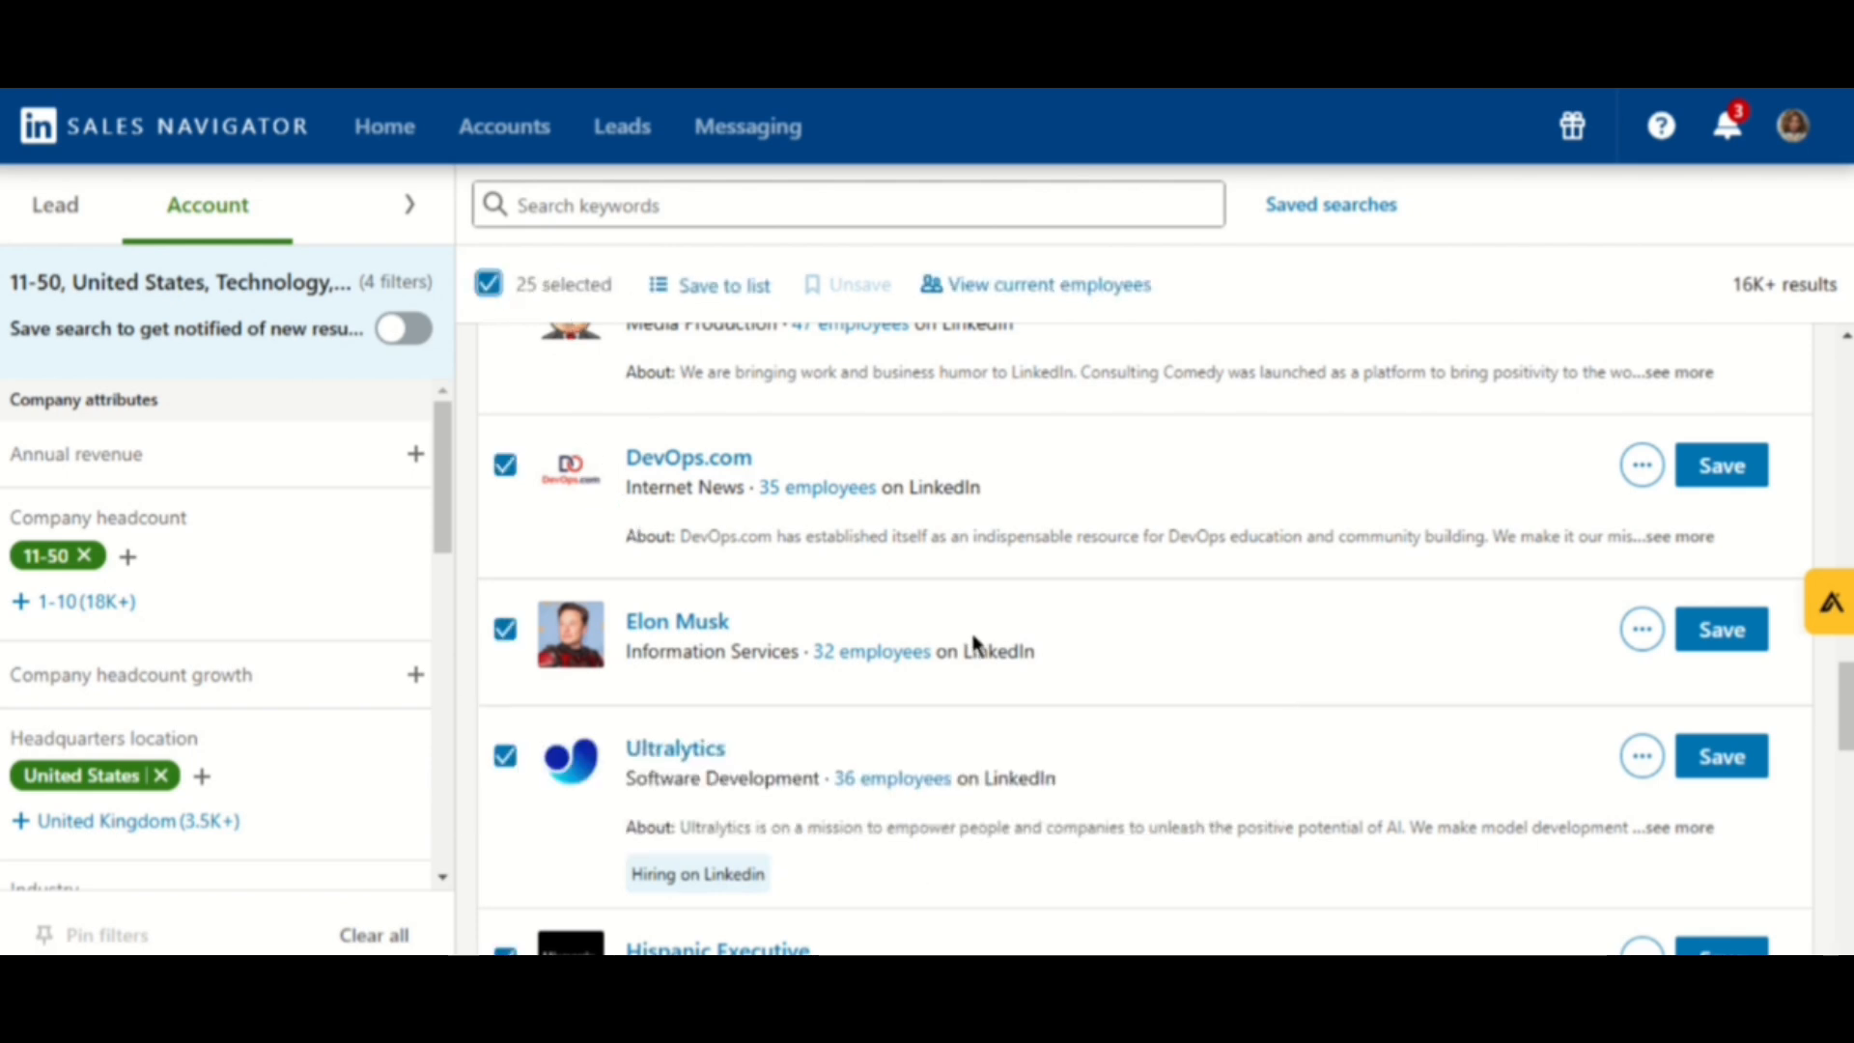
scroll(976, 641, down, 4)
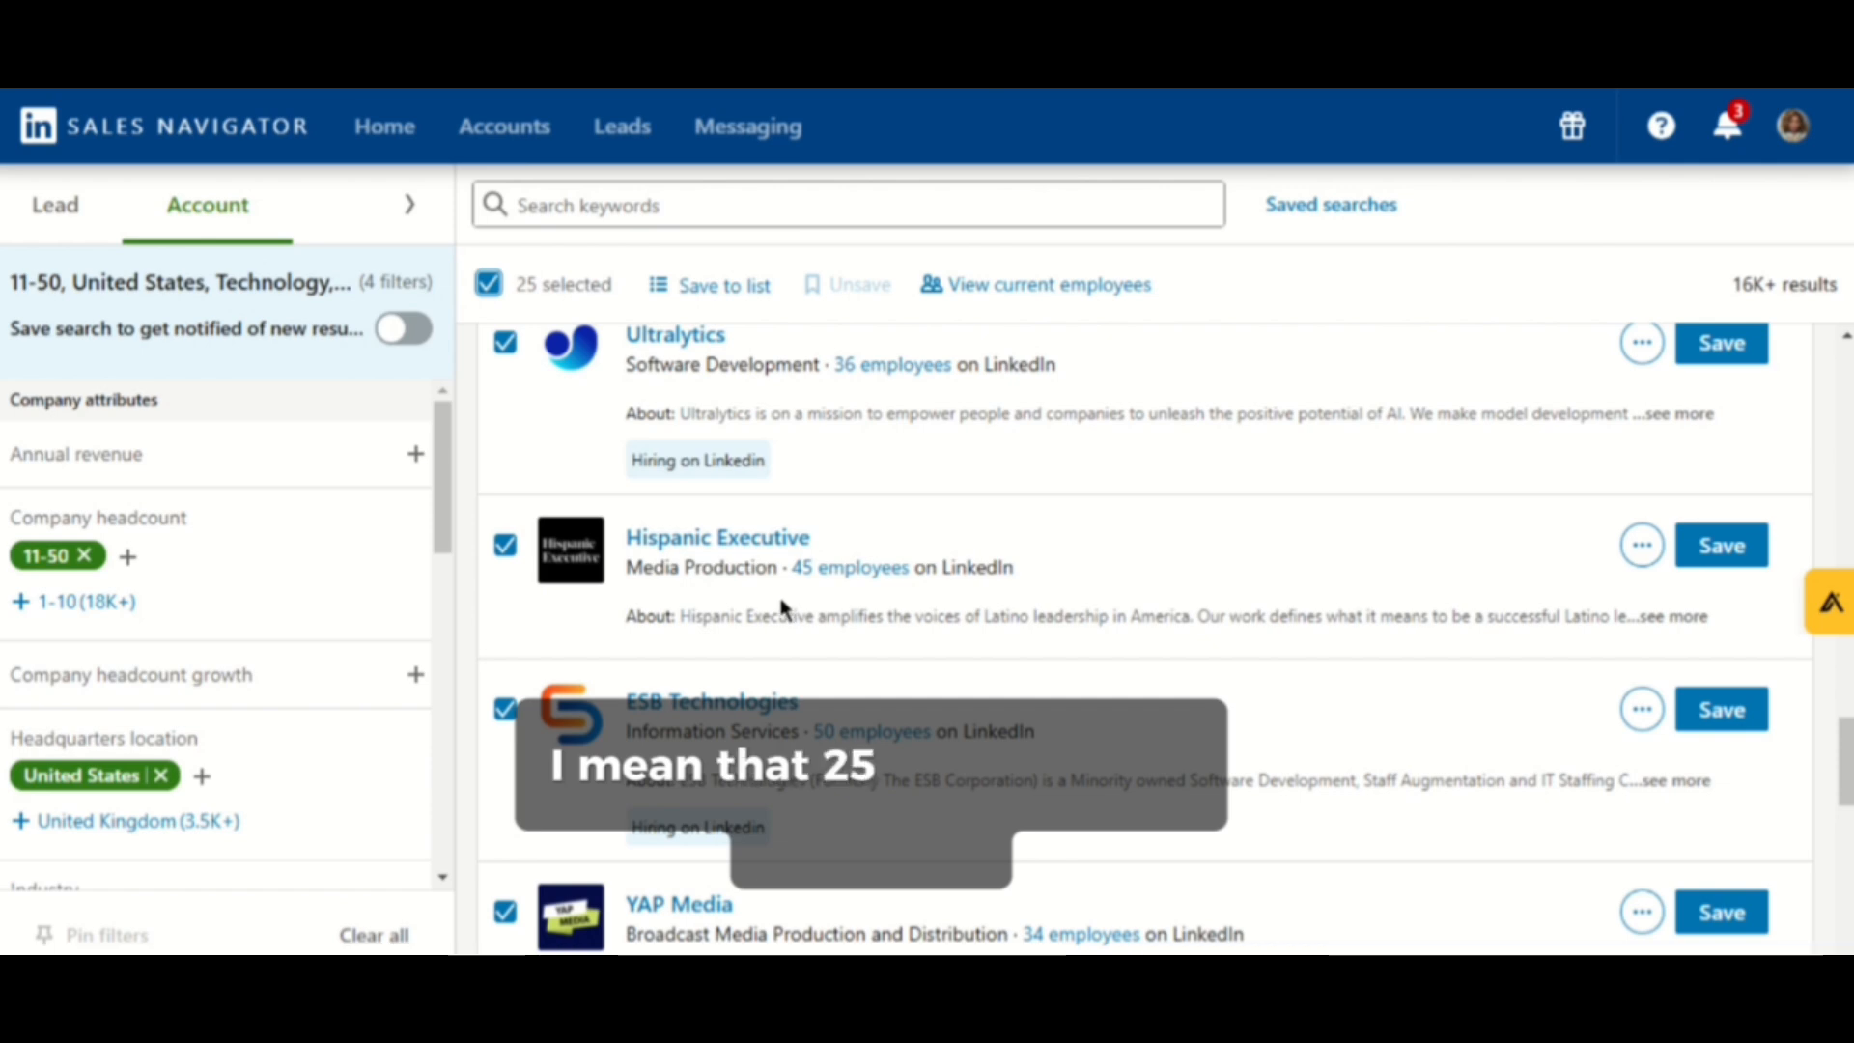
scroll(780, 606, down, 5)
scroll(779, 591, up, 8)
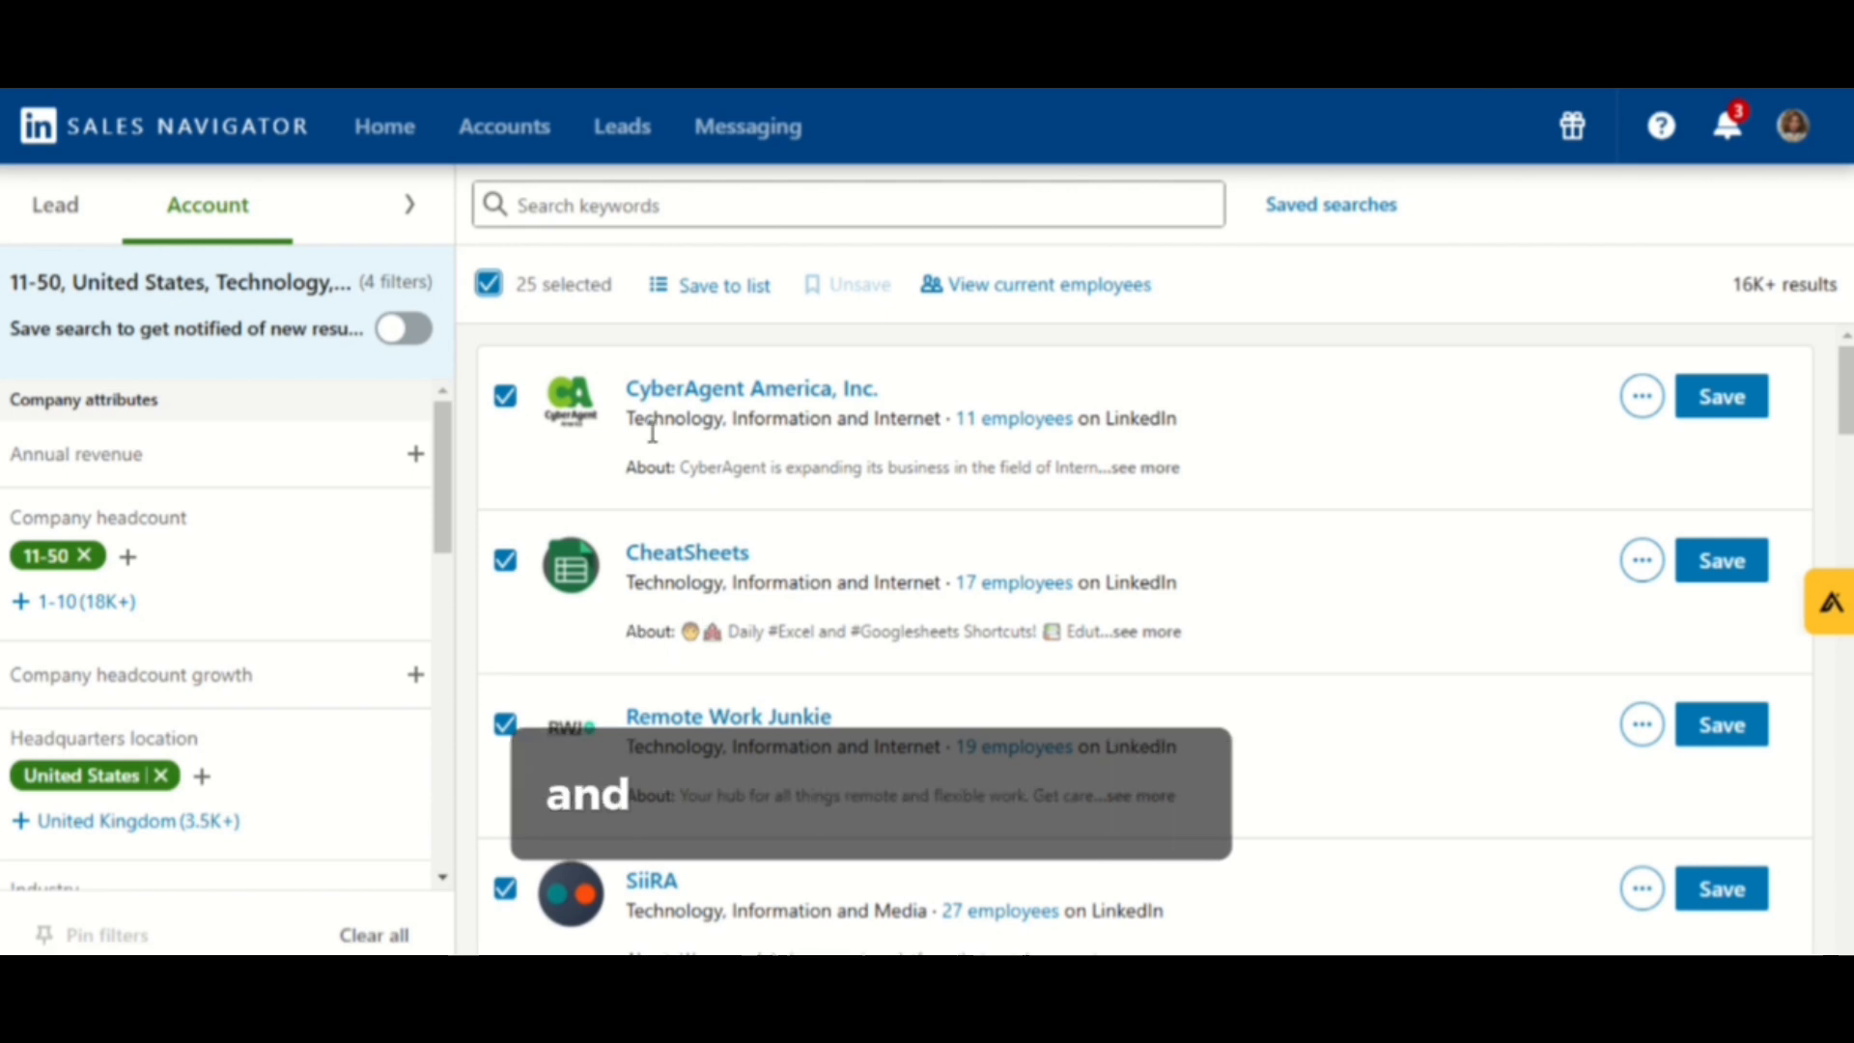
- Save the selected companies to the Big Companies account list
click(726, 290)
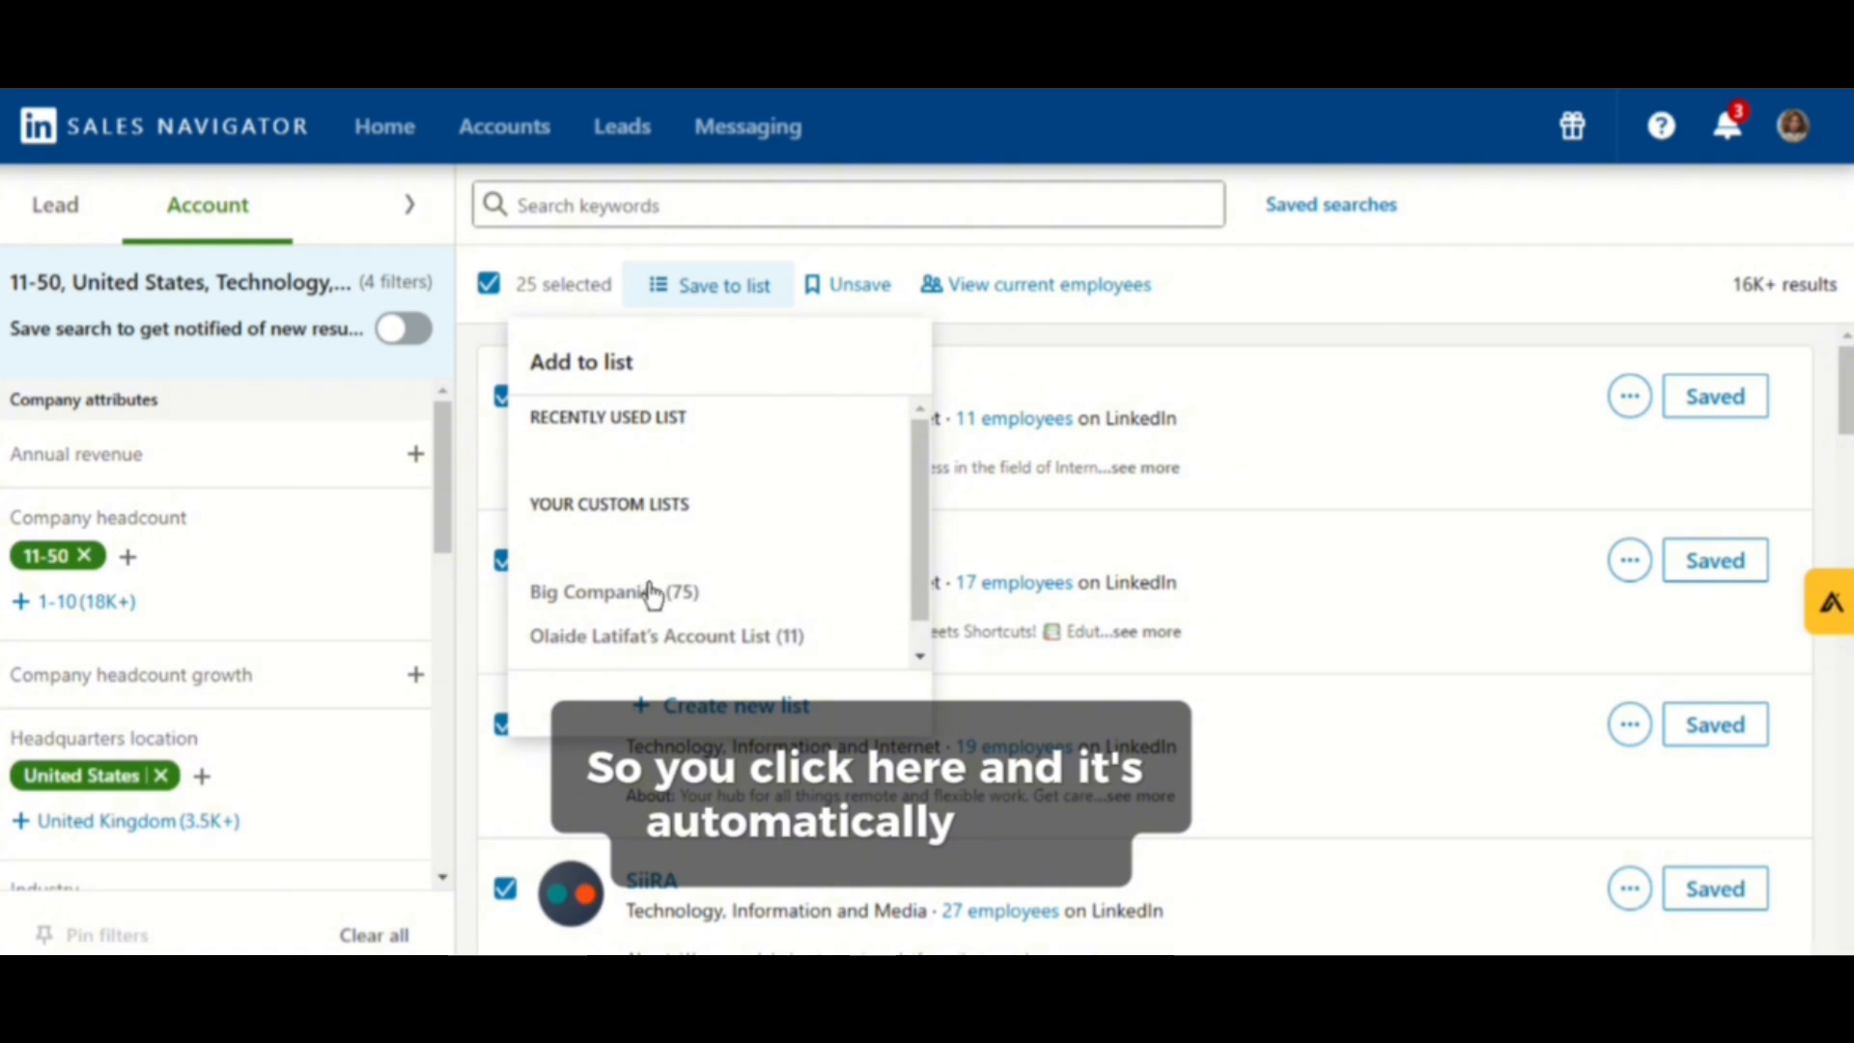
click(706, 606)
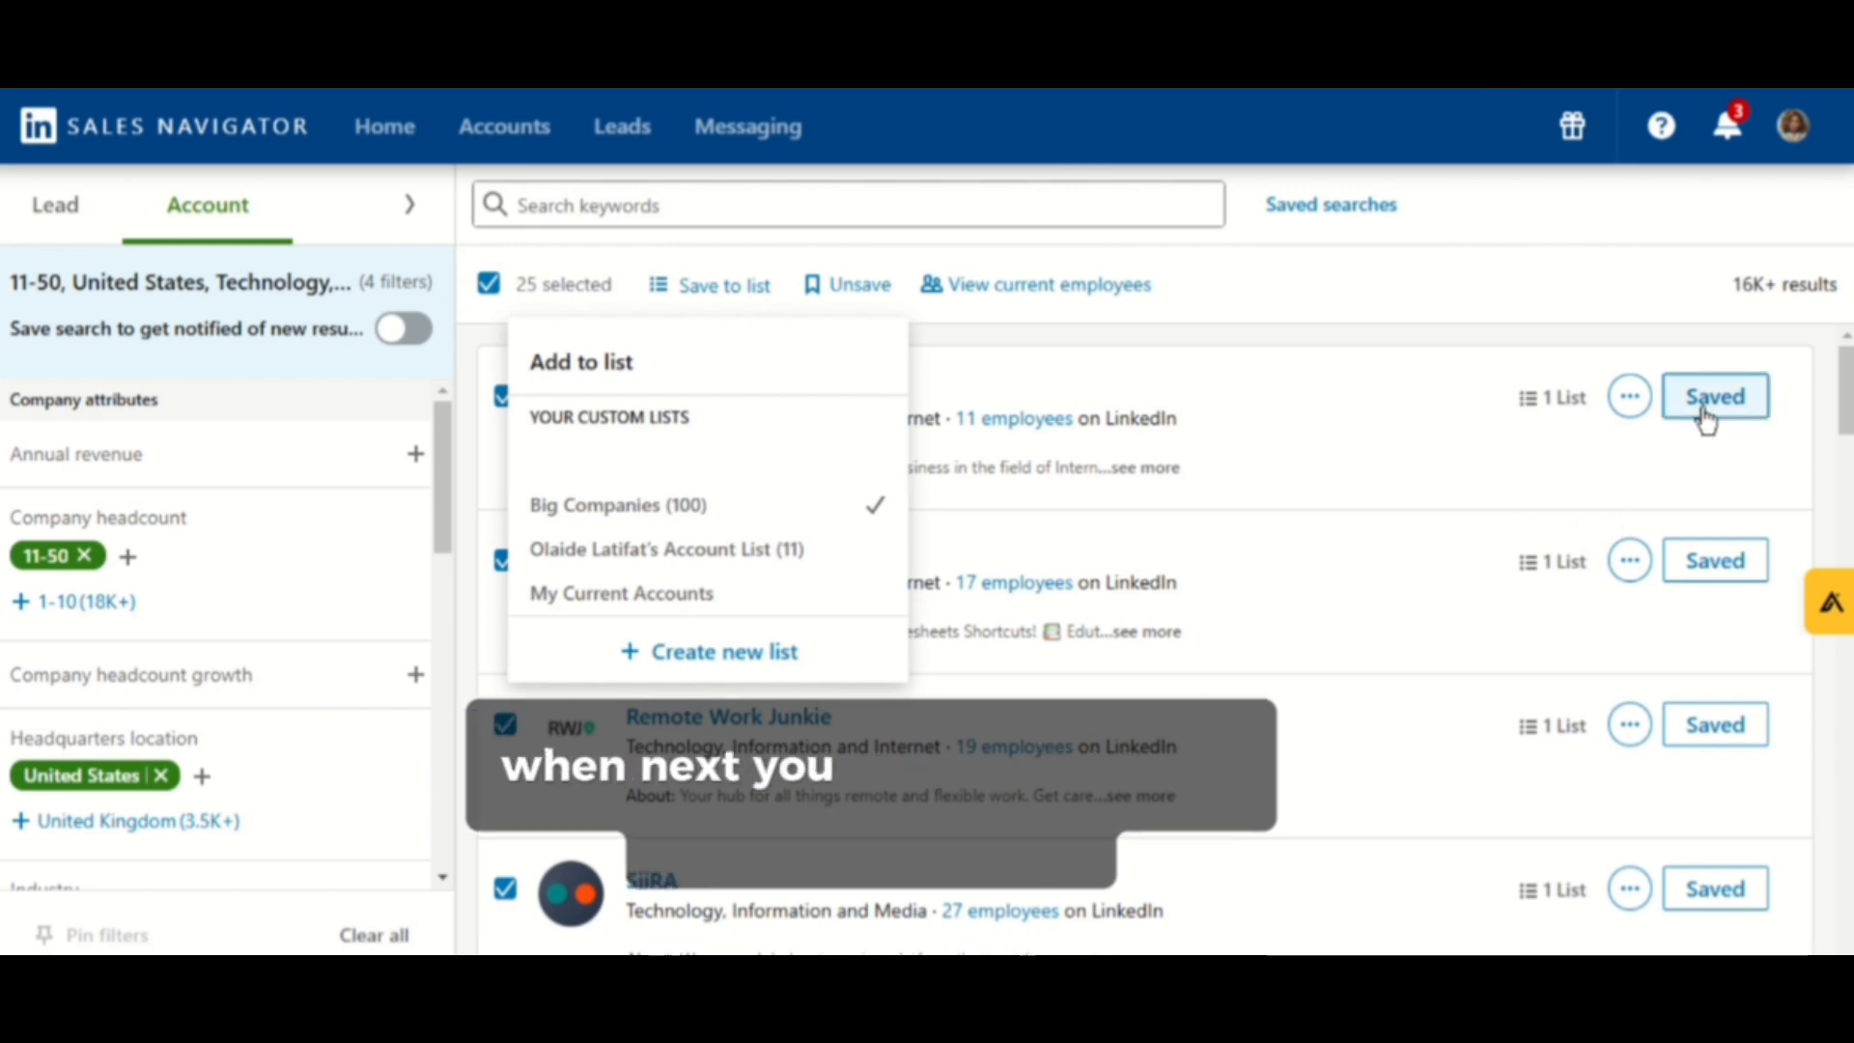
click(1549, 291)
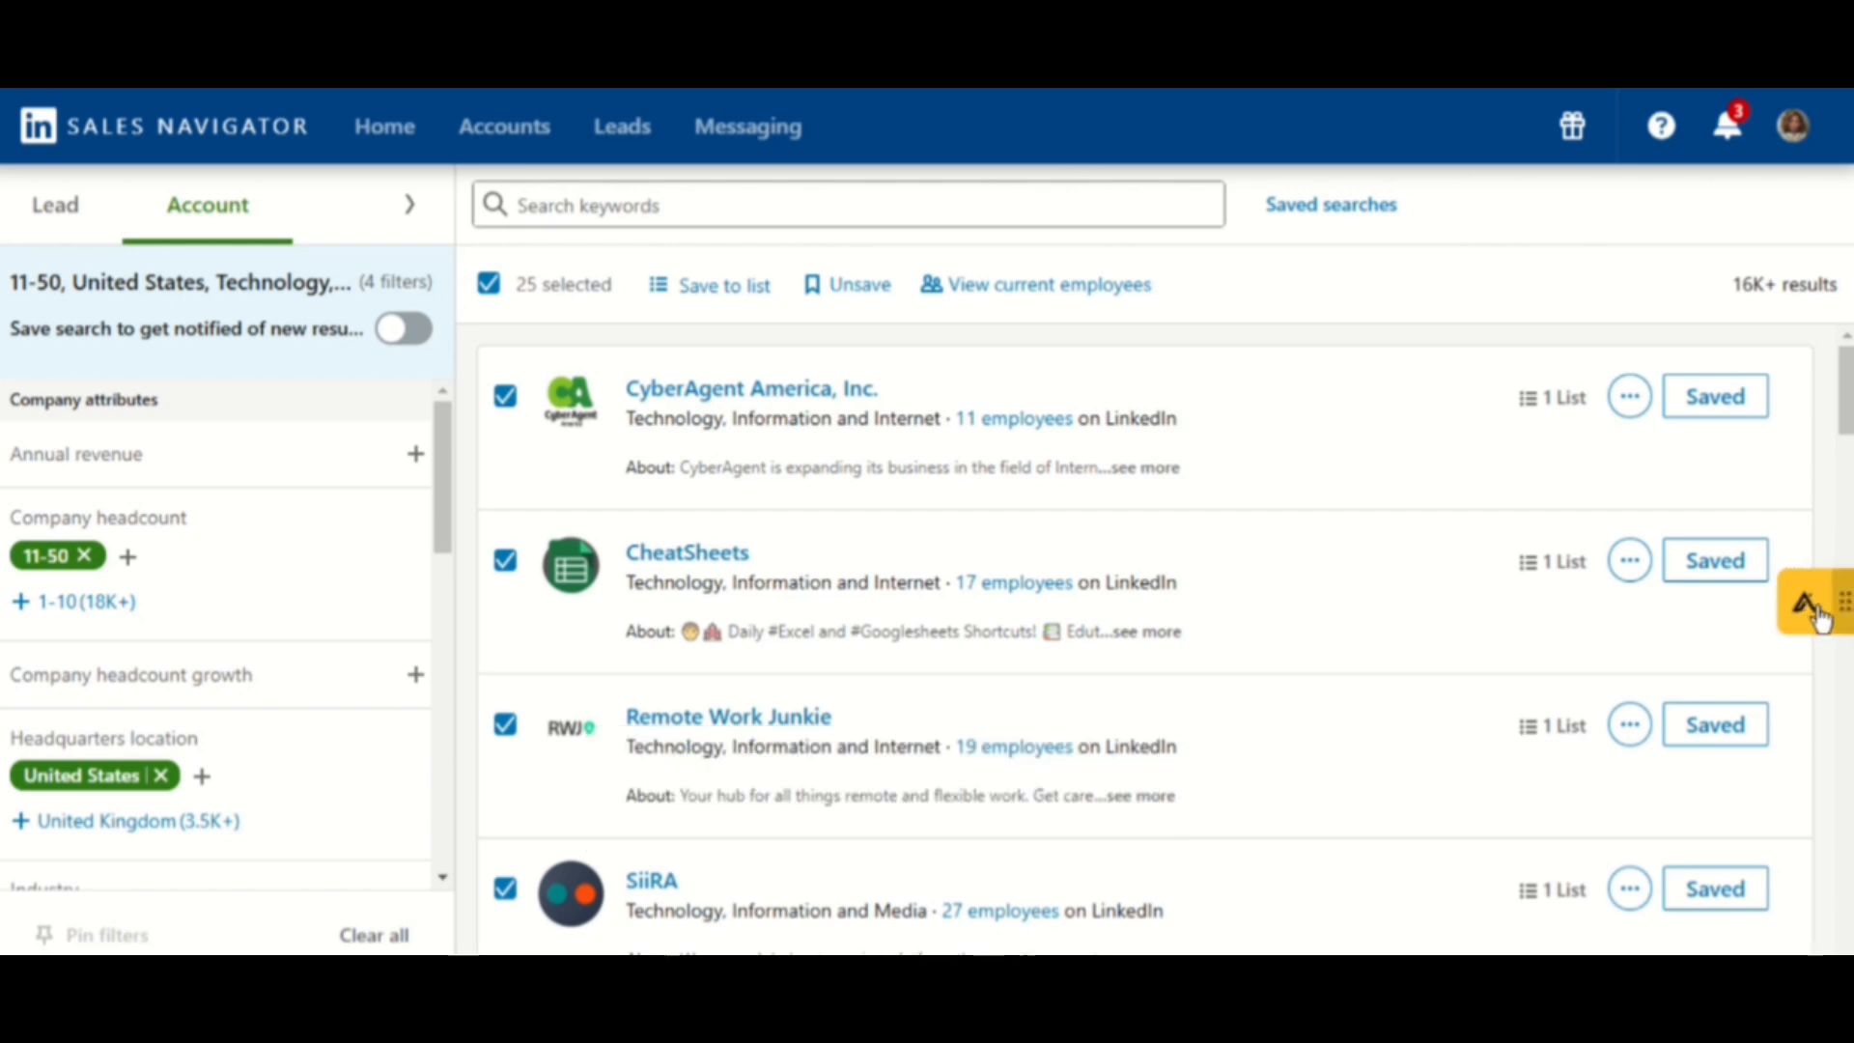
- Open the Apollo.io sign-up page in a new tab and accept its Terms of Service and Privacy Policy
click(1807, 606)
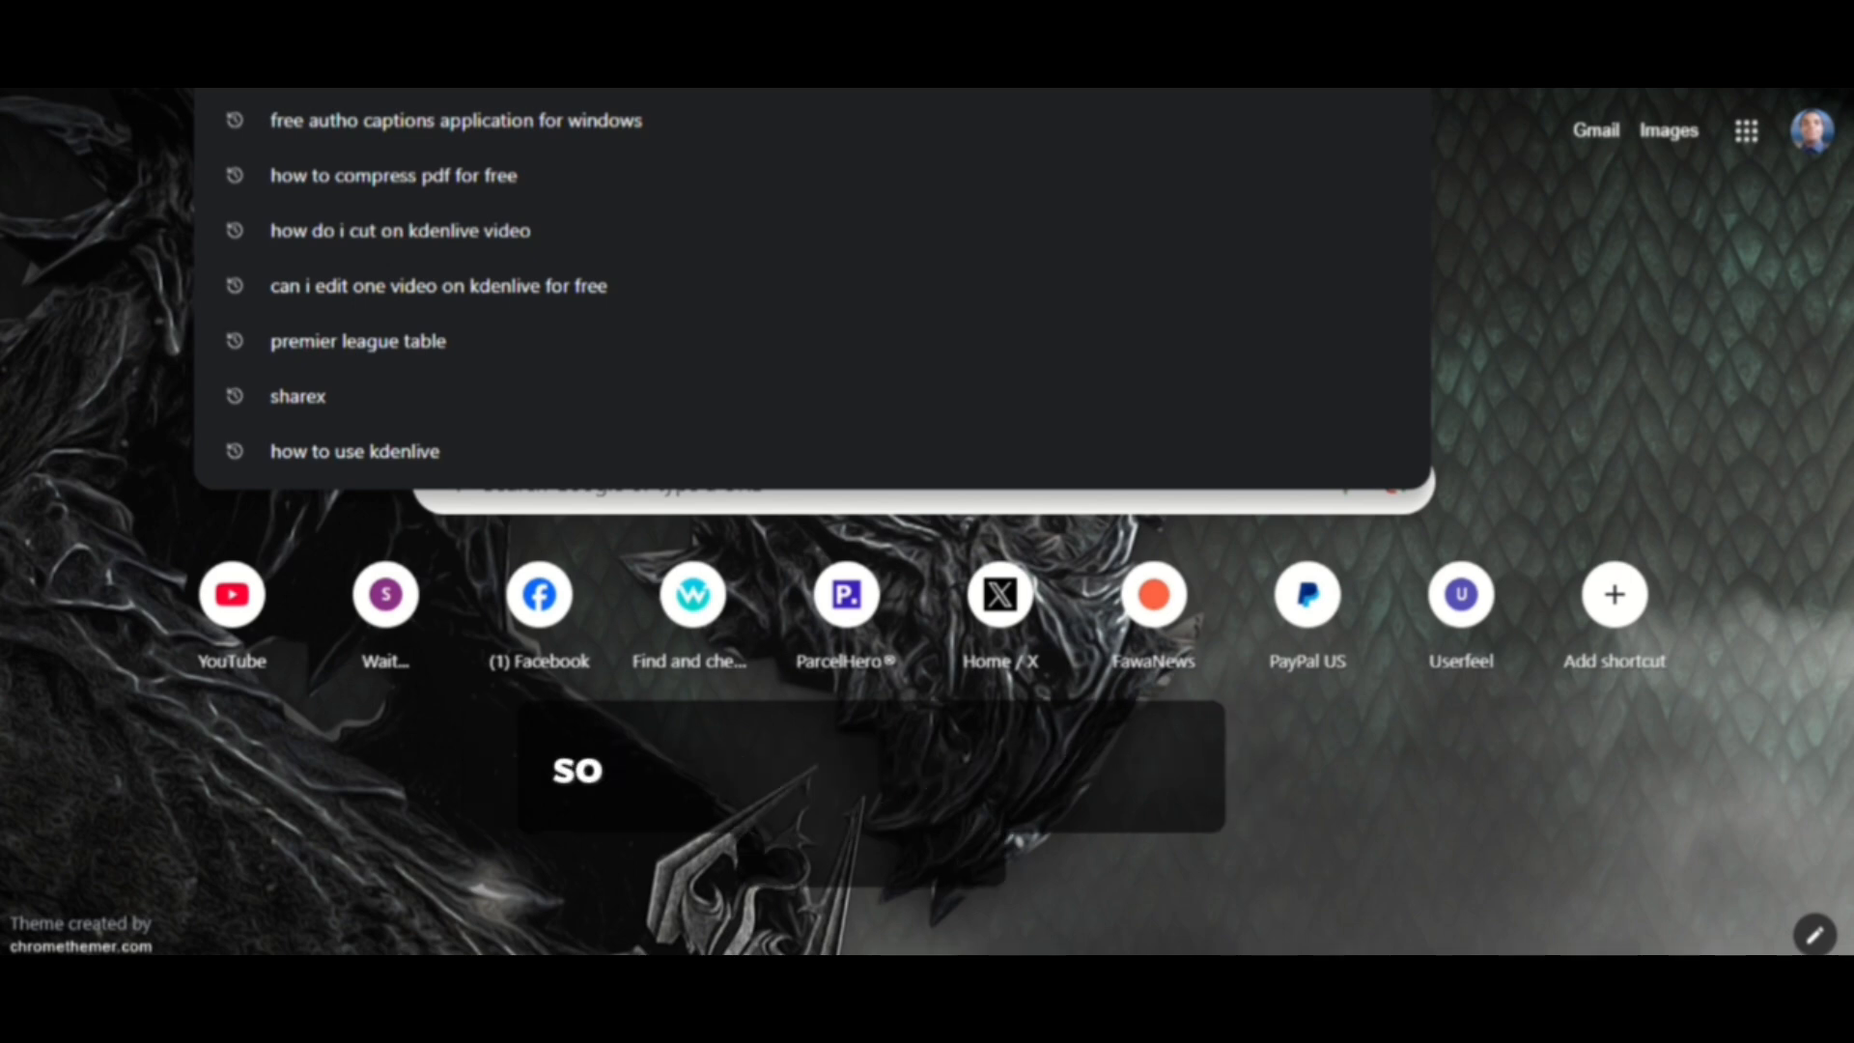
text(apollo)
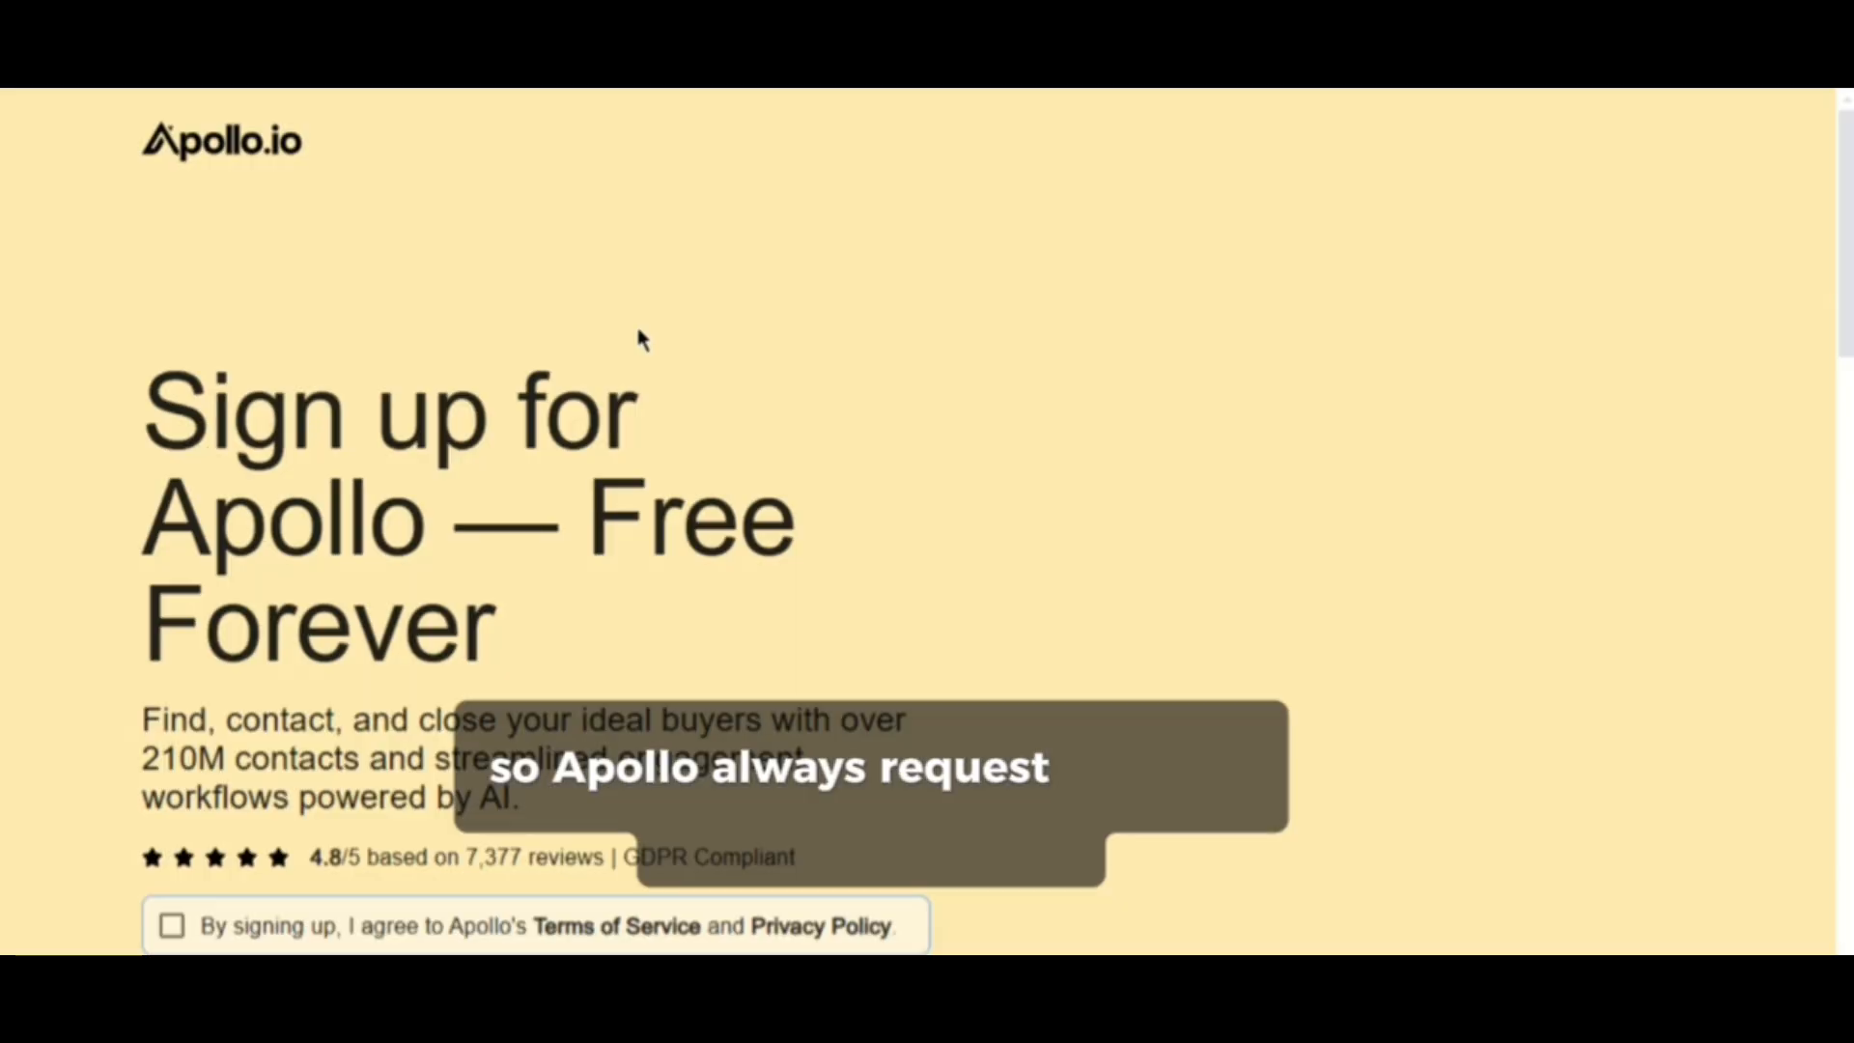
scroll(773, 454, down, 2)
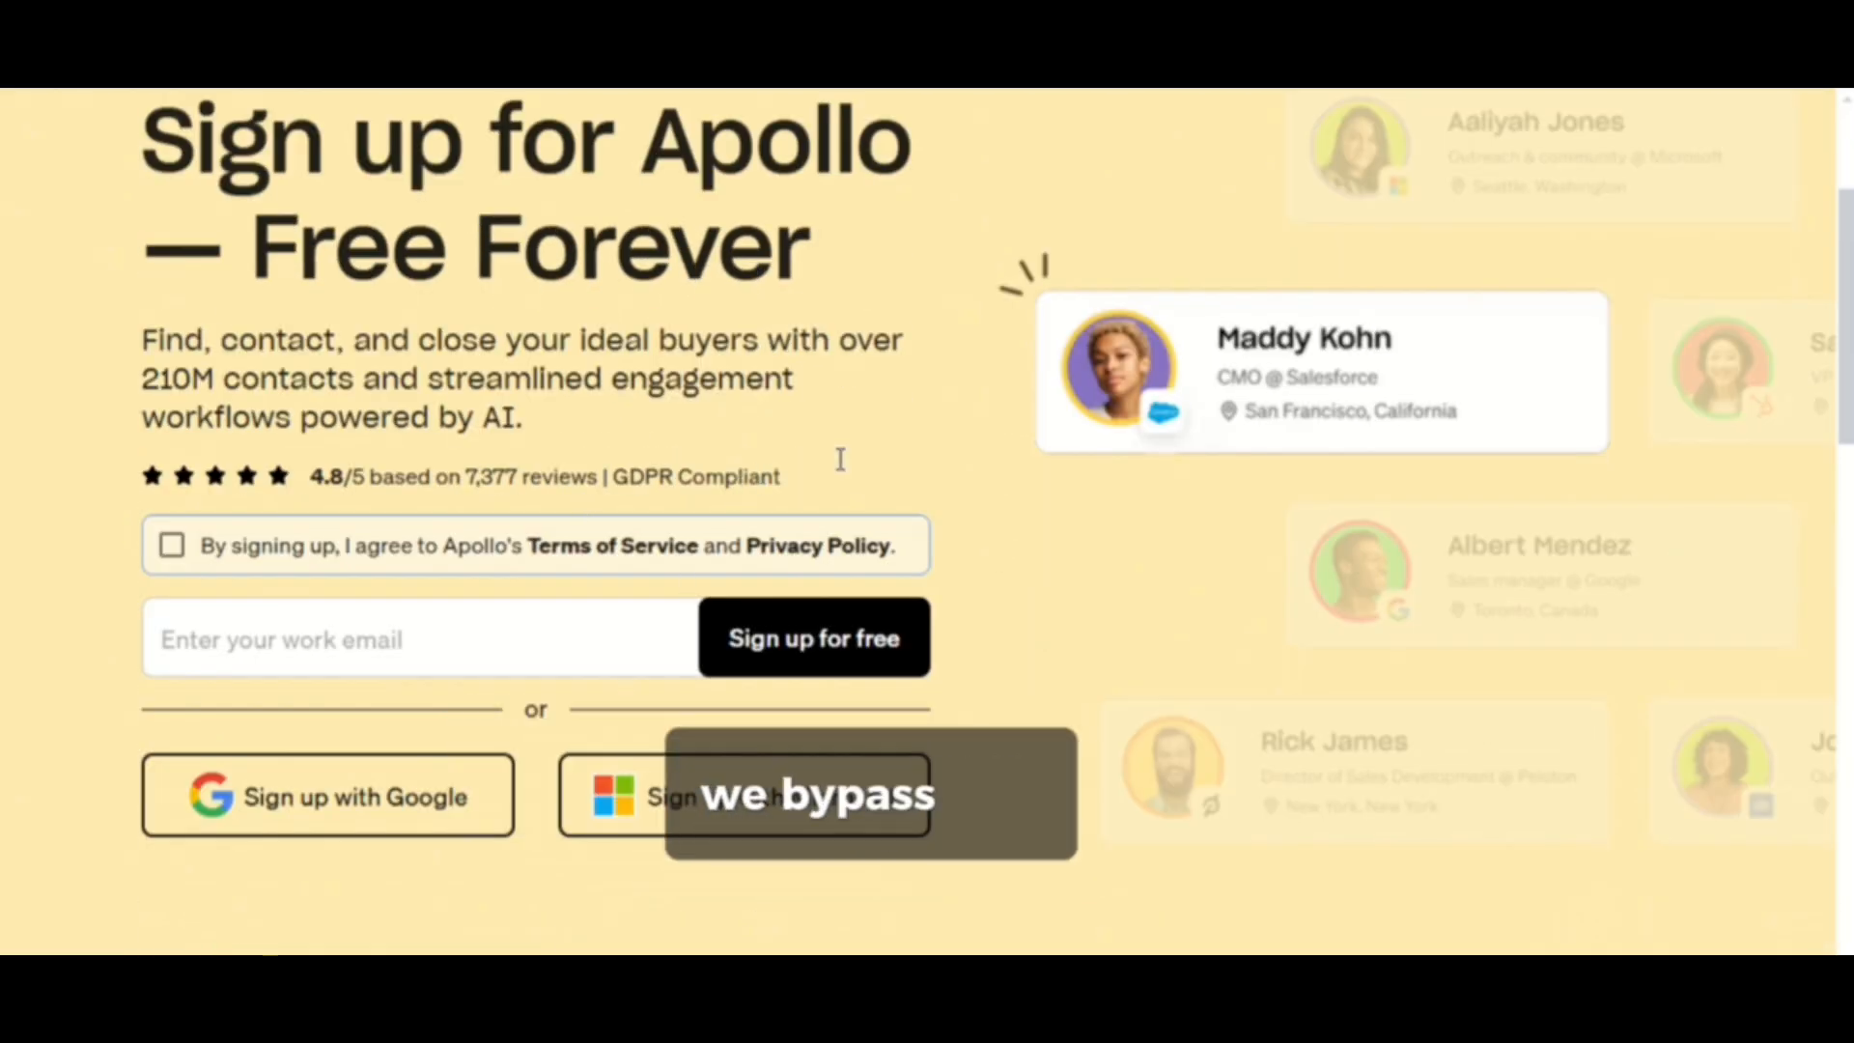
scroll(666, 422, up, 2)
scroll(551, 629, down, 3)
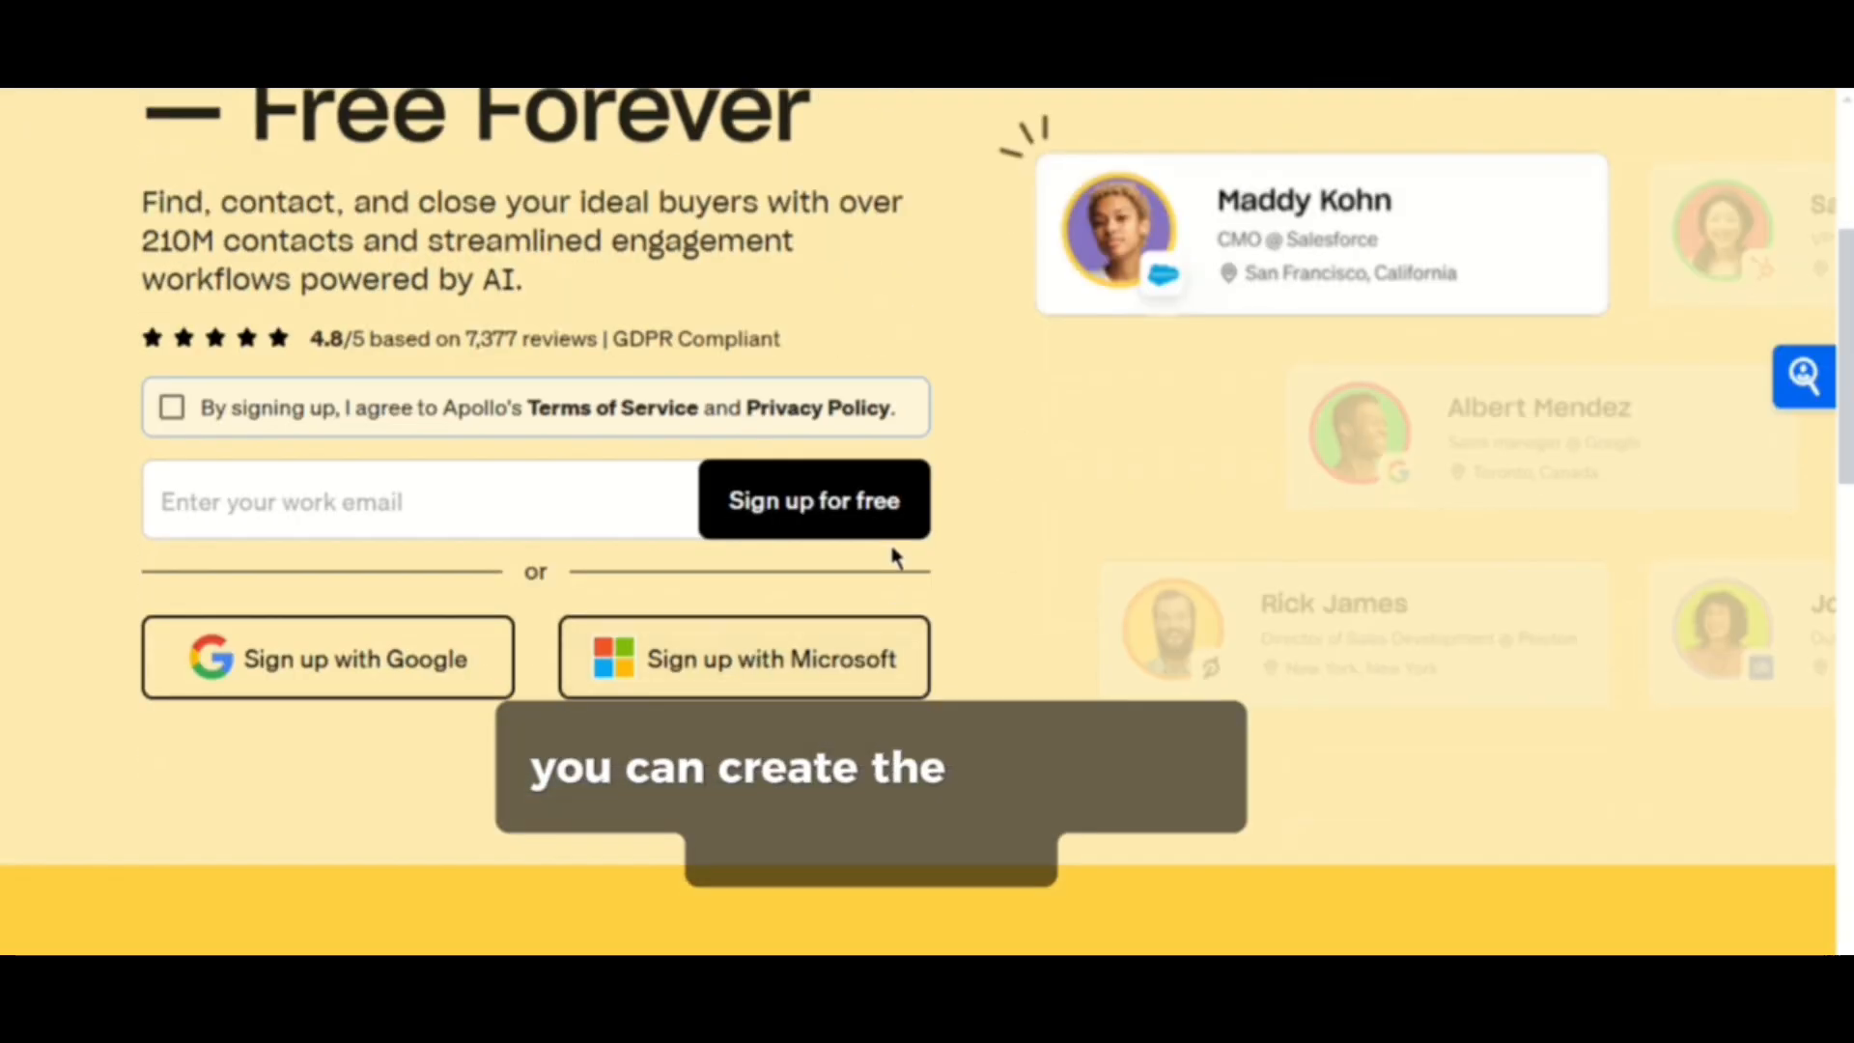
click(377, 504)
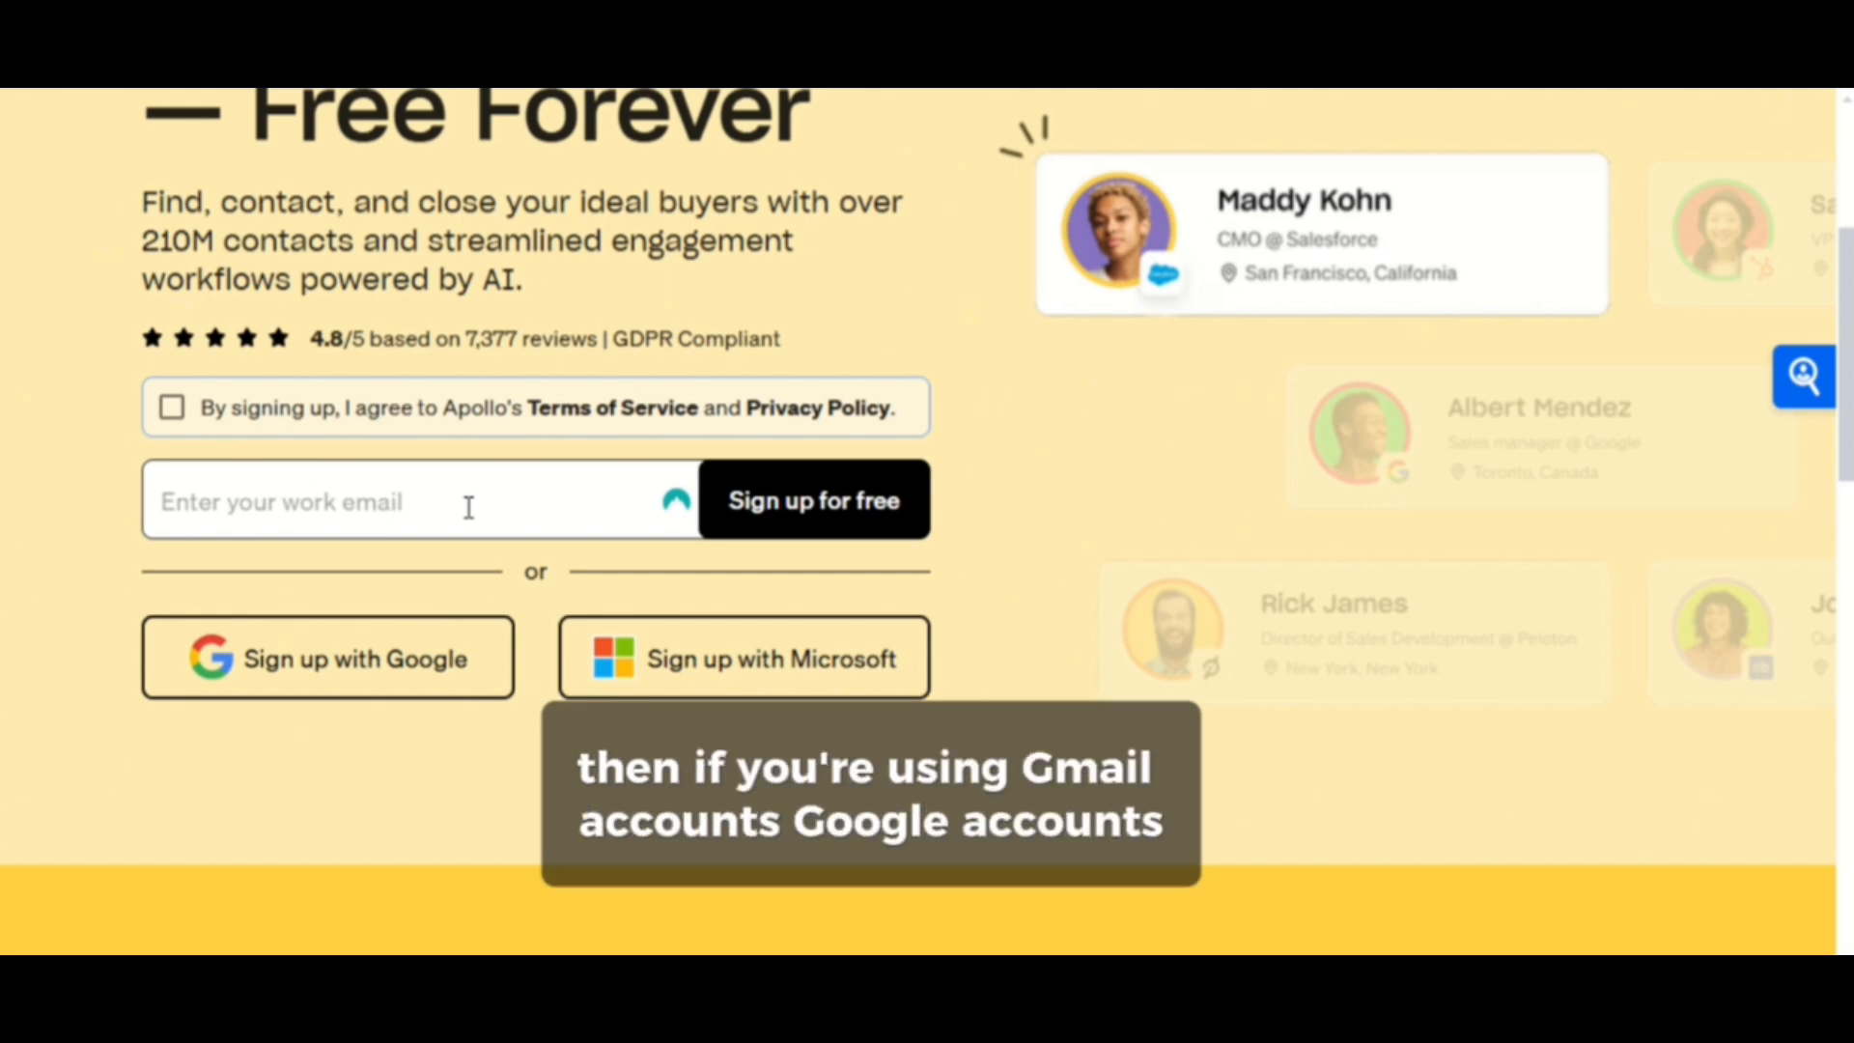
click(171, 408)
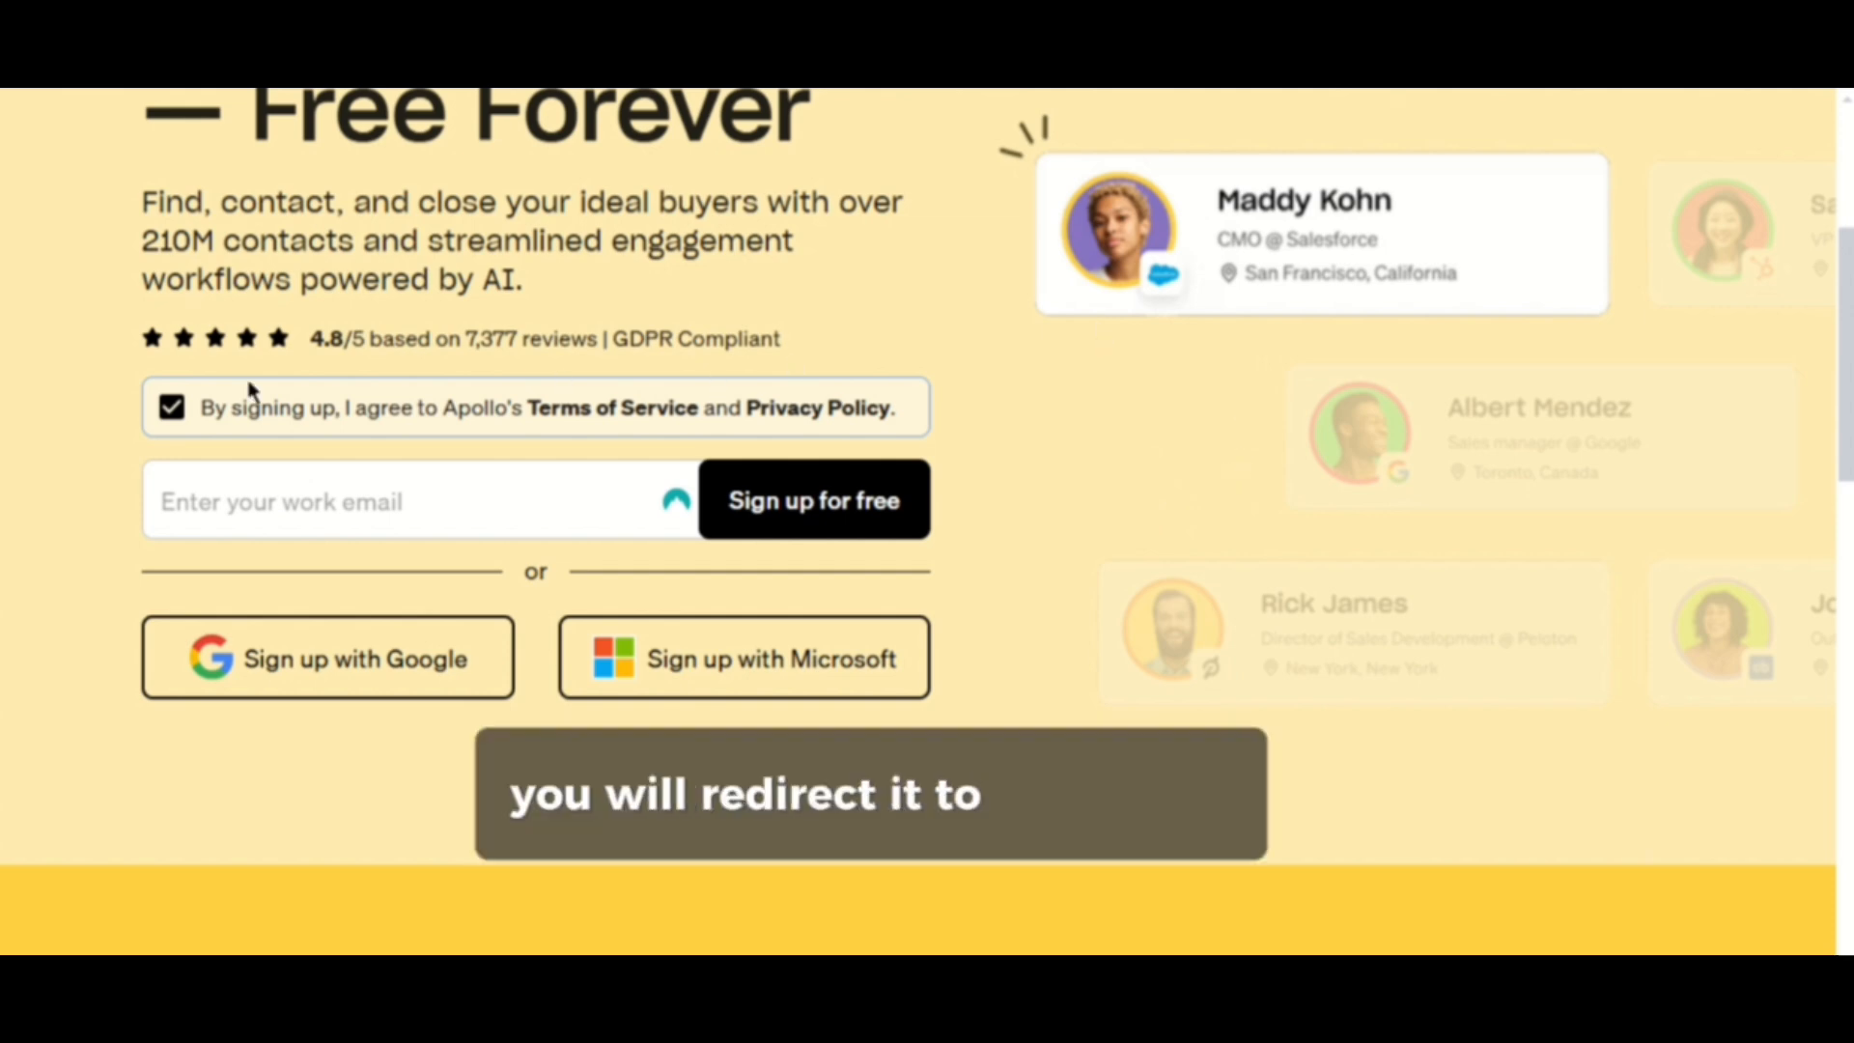
click(406, 502)
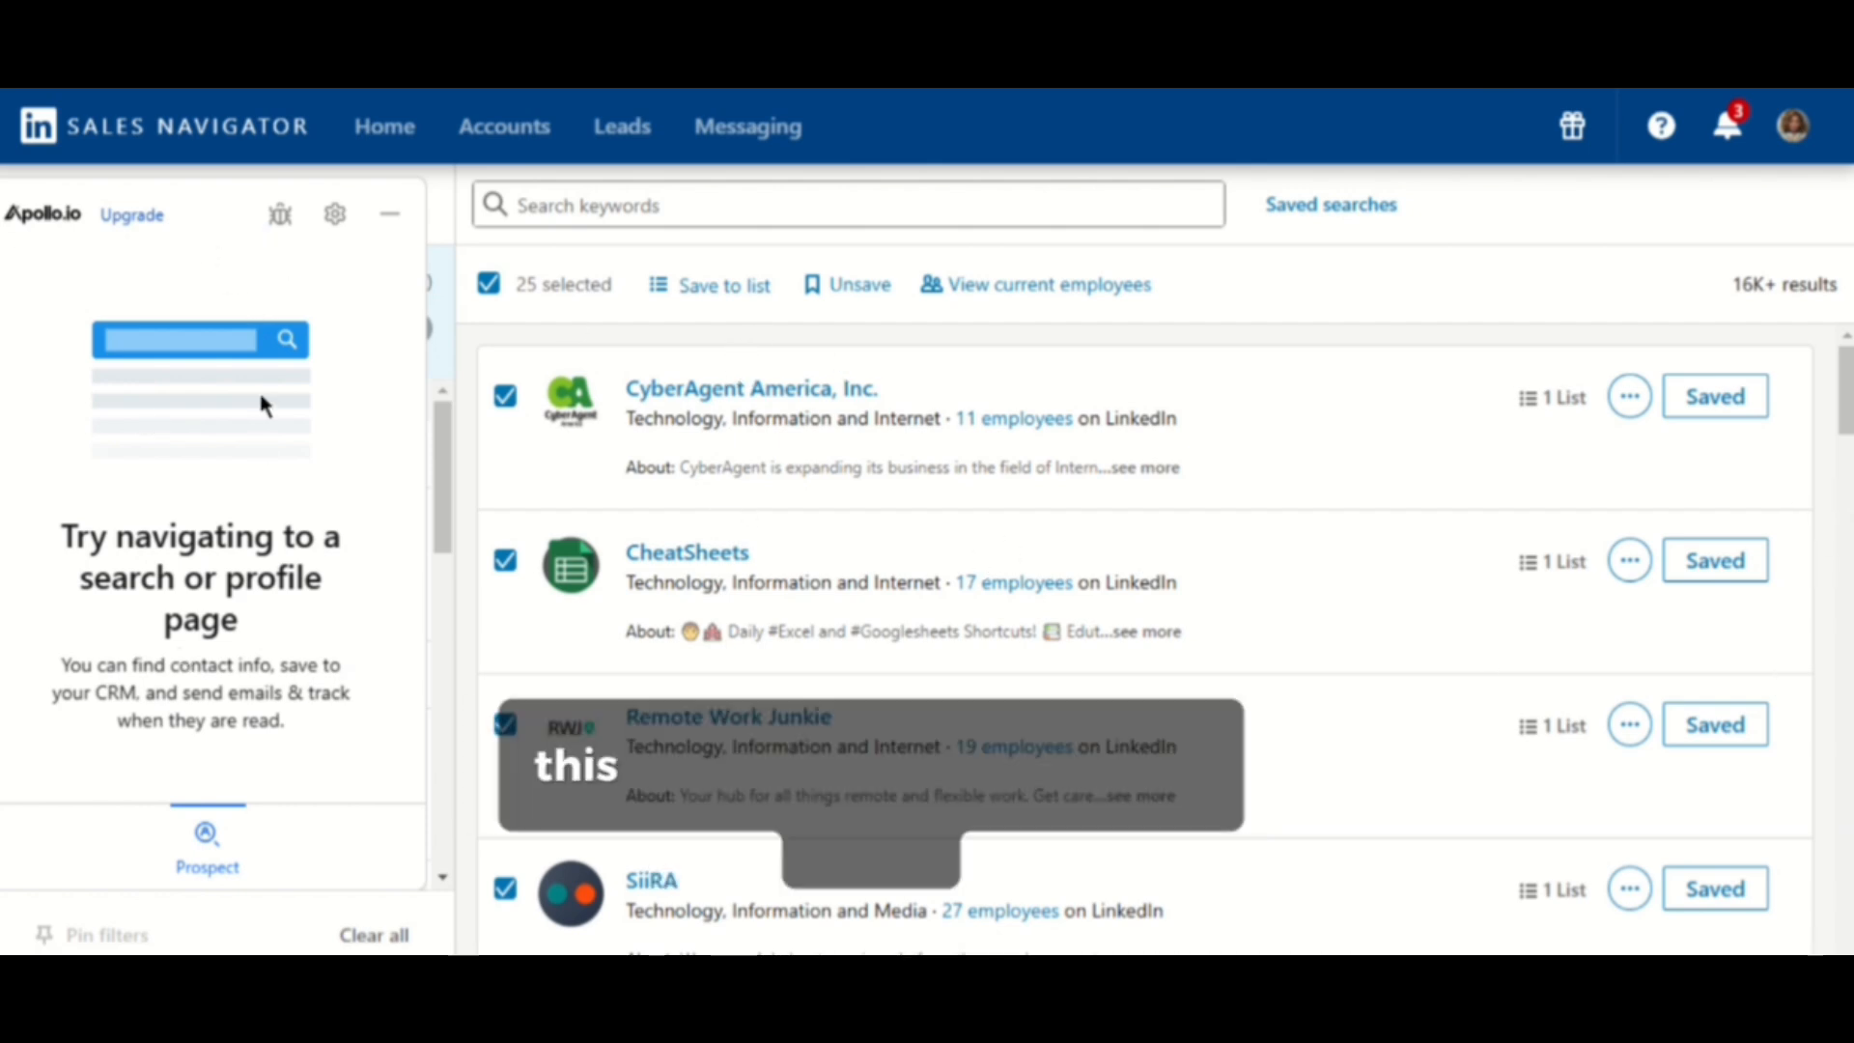
- Minimize the Apollo sidebar and move its floating icon back to the page's right edge
click(405, 222)
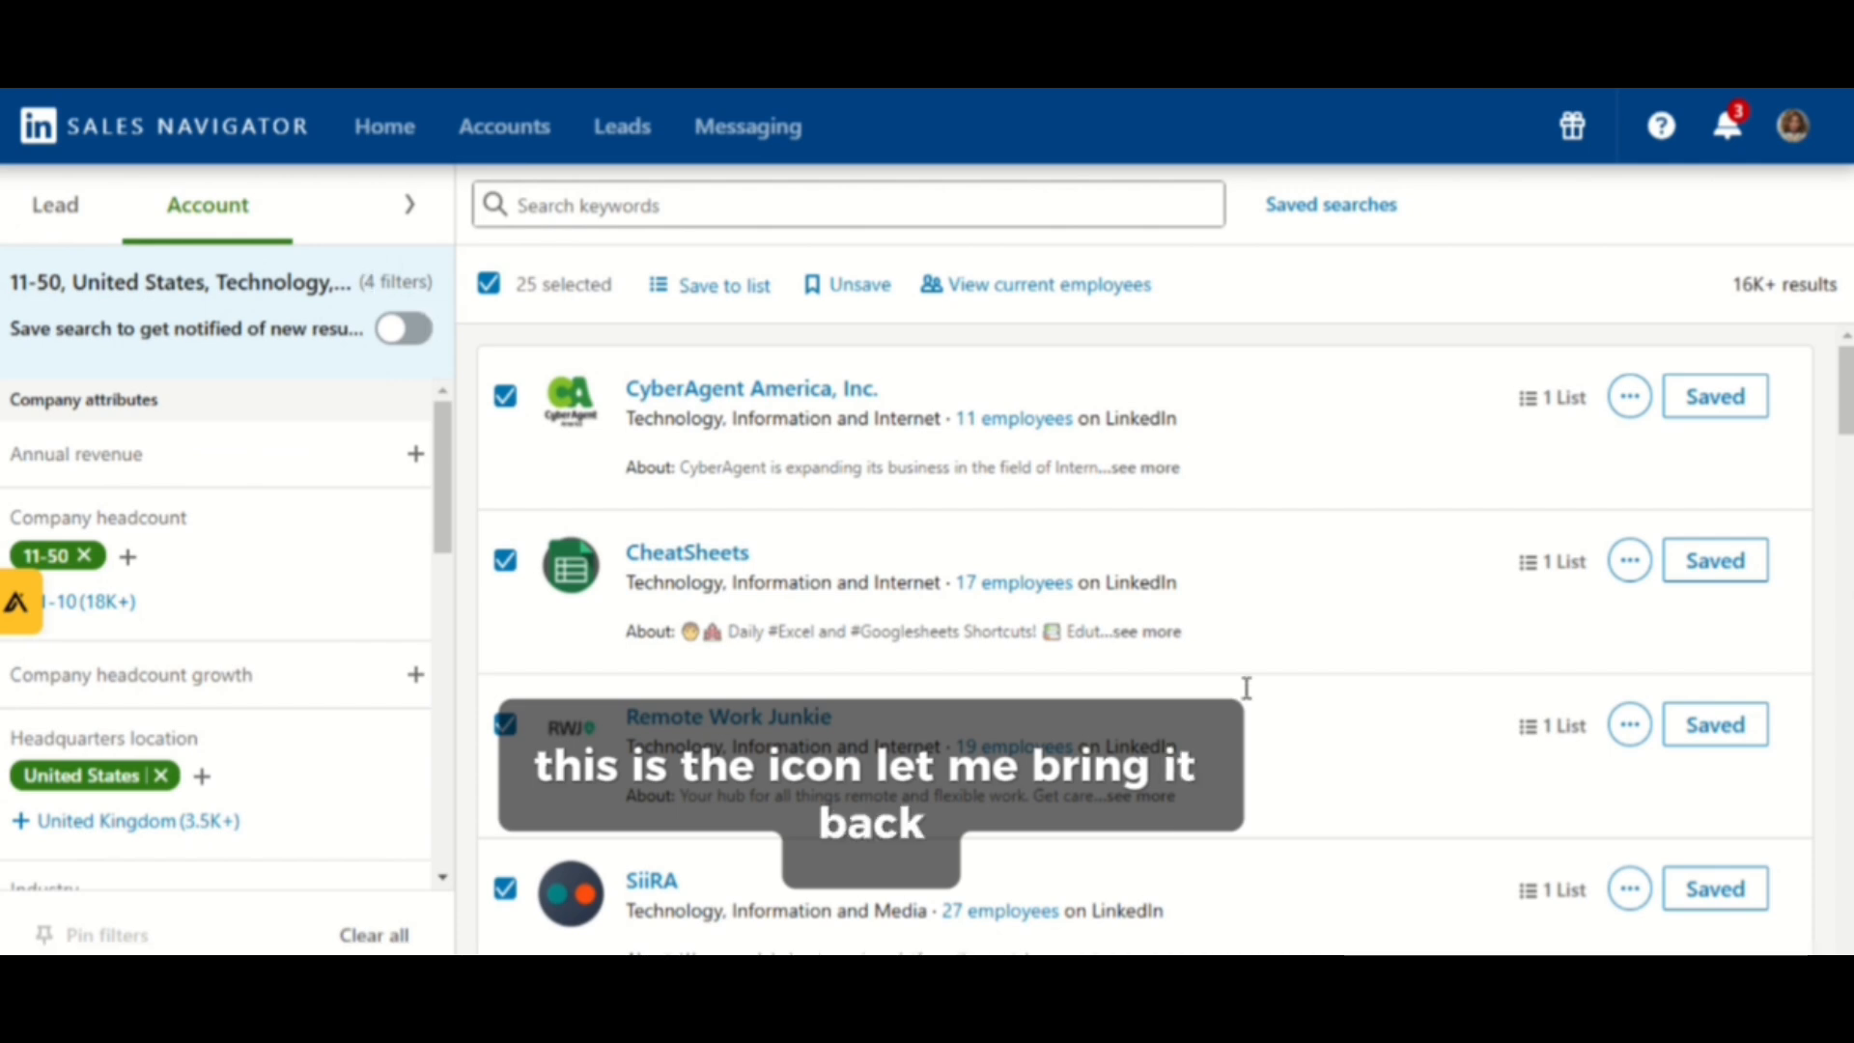
scroll(1113, 697, down, 10)
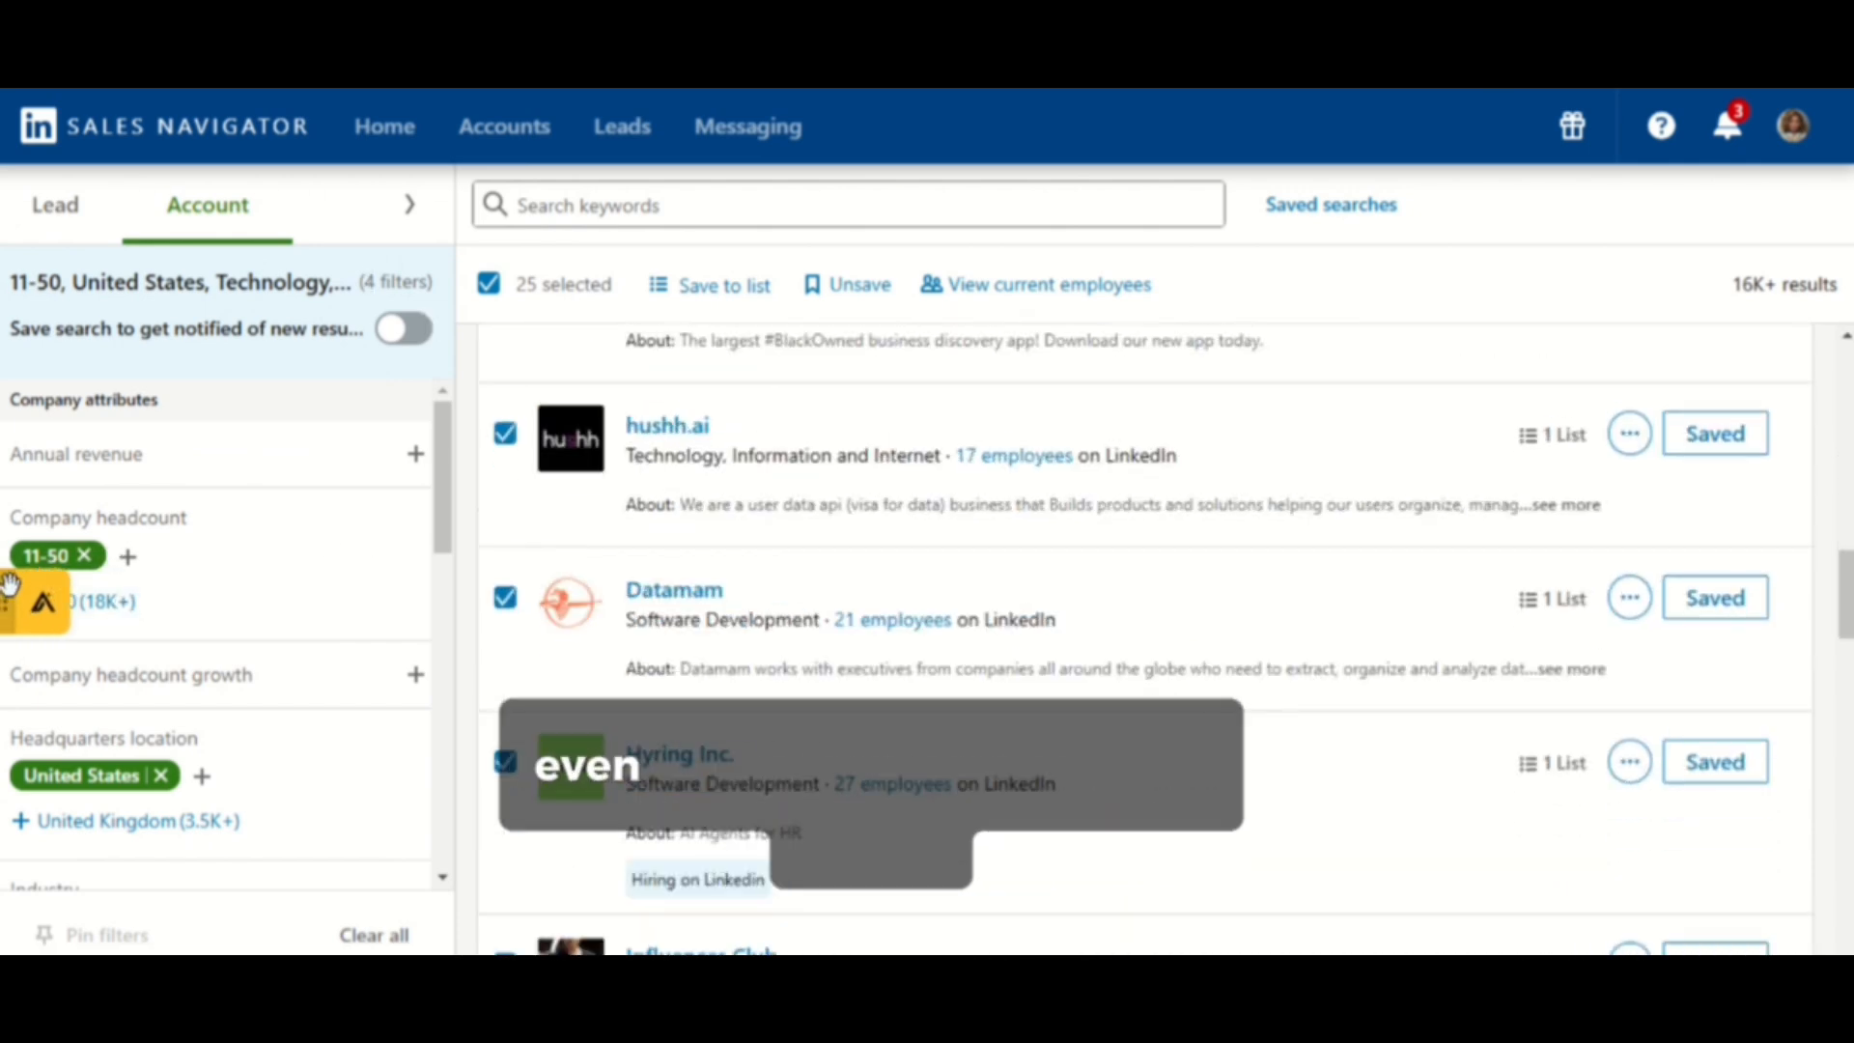
drag(9, 584, 1848, 521)
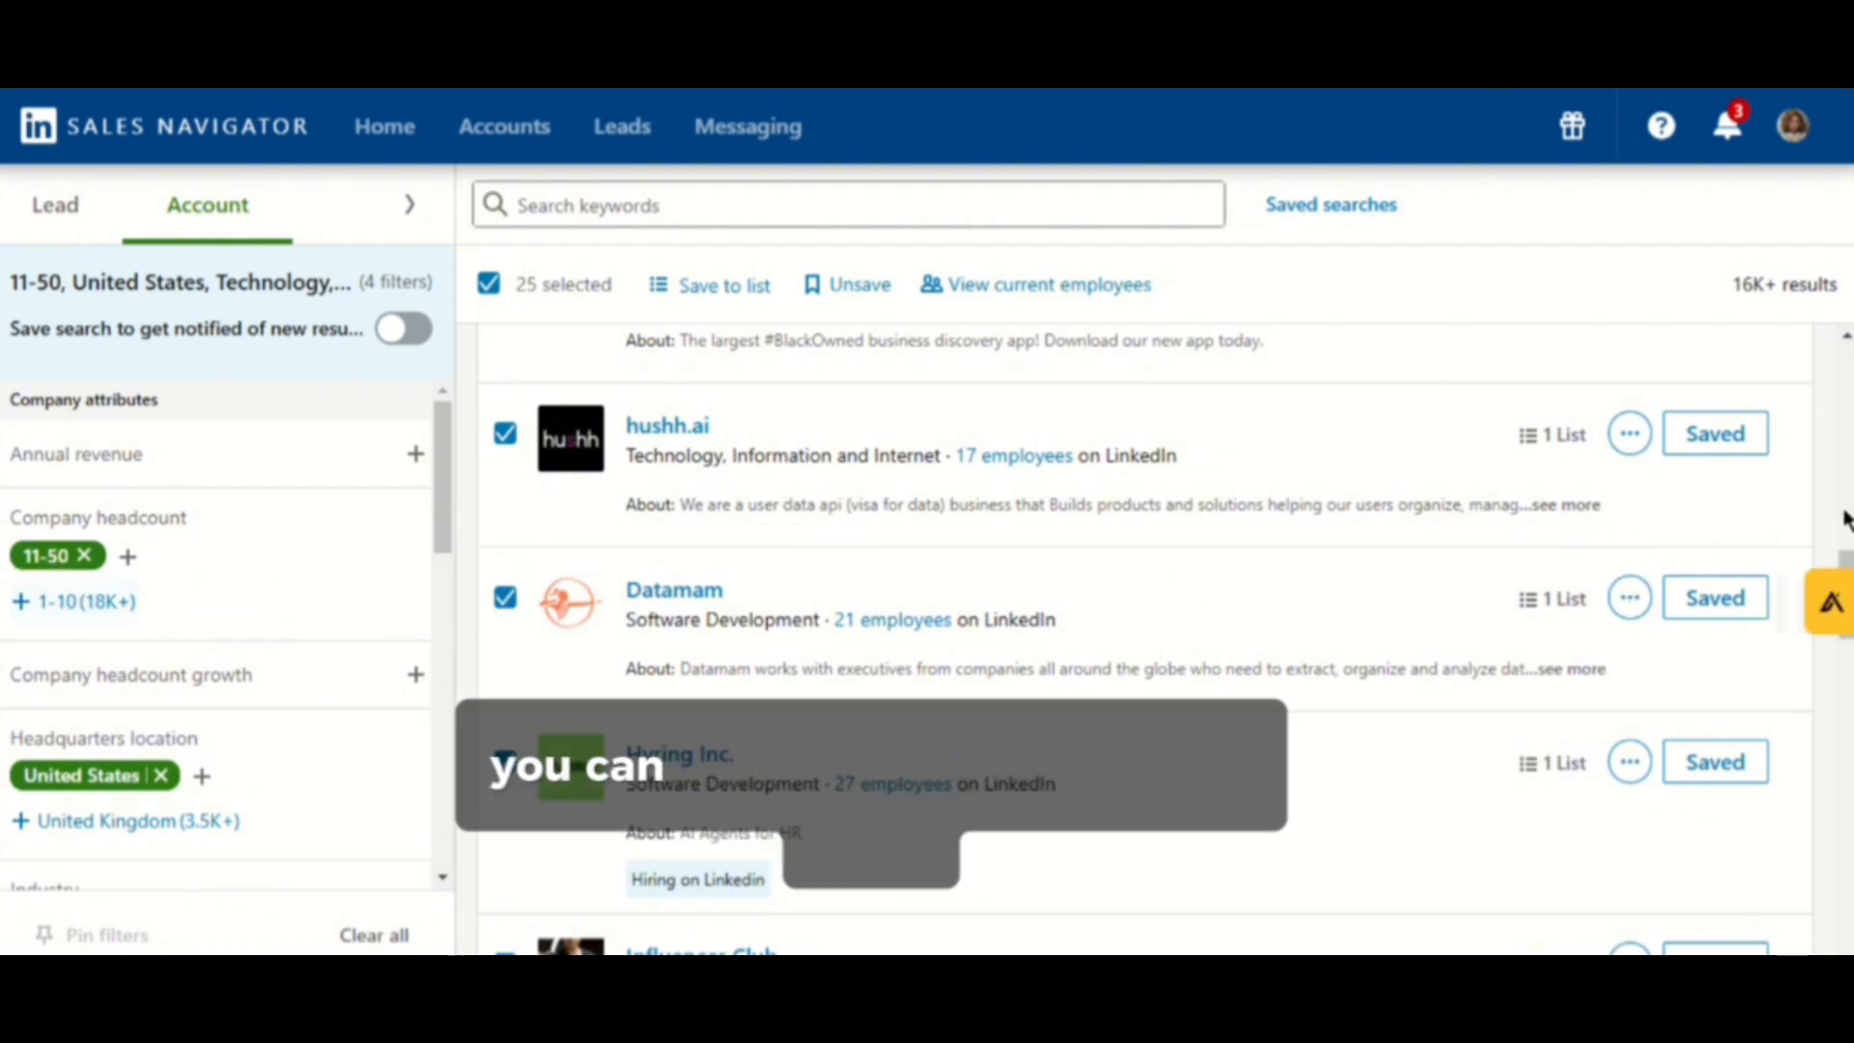
drag(1838, 603, 1840, 516)
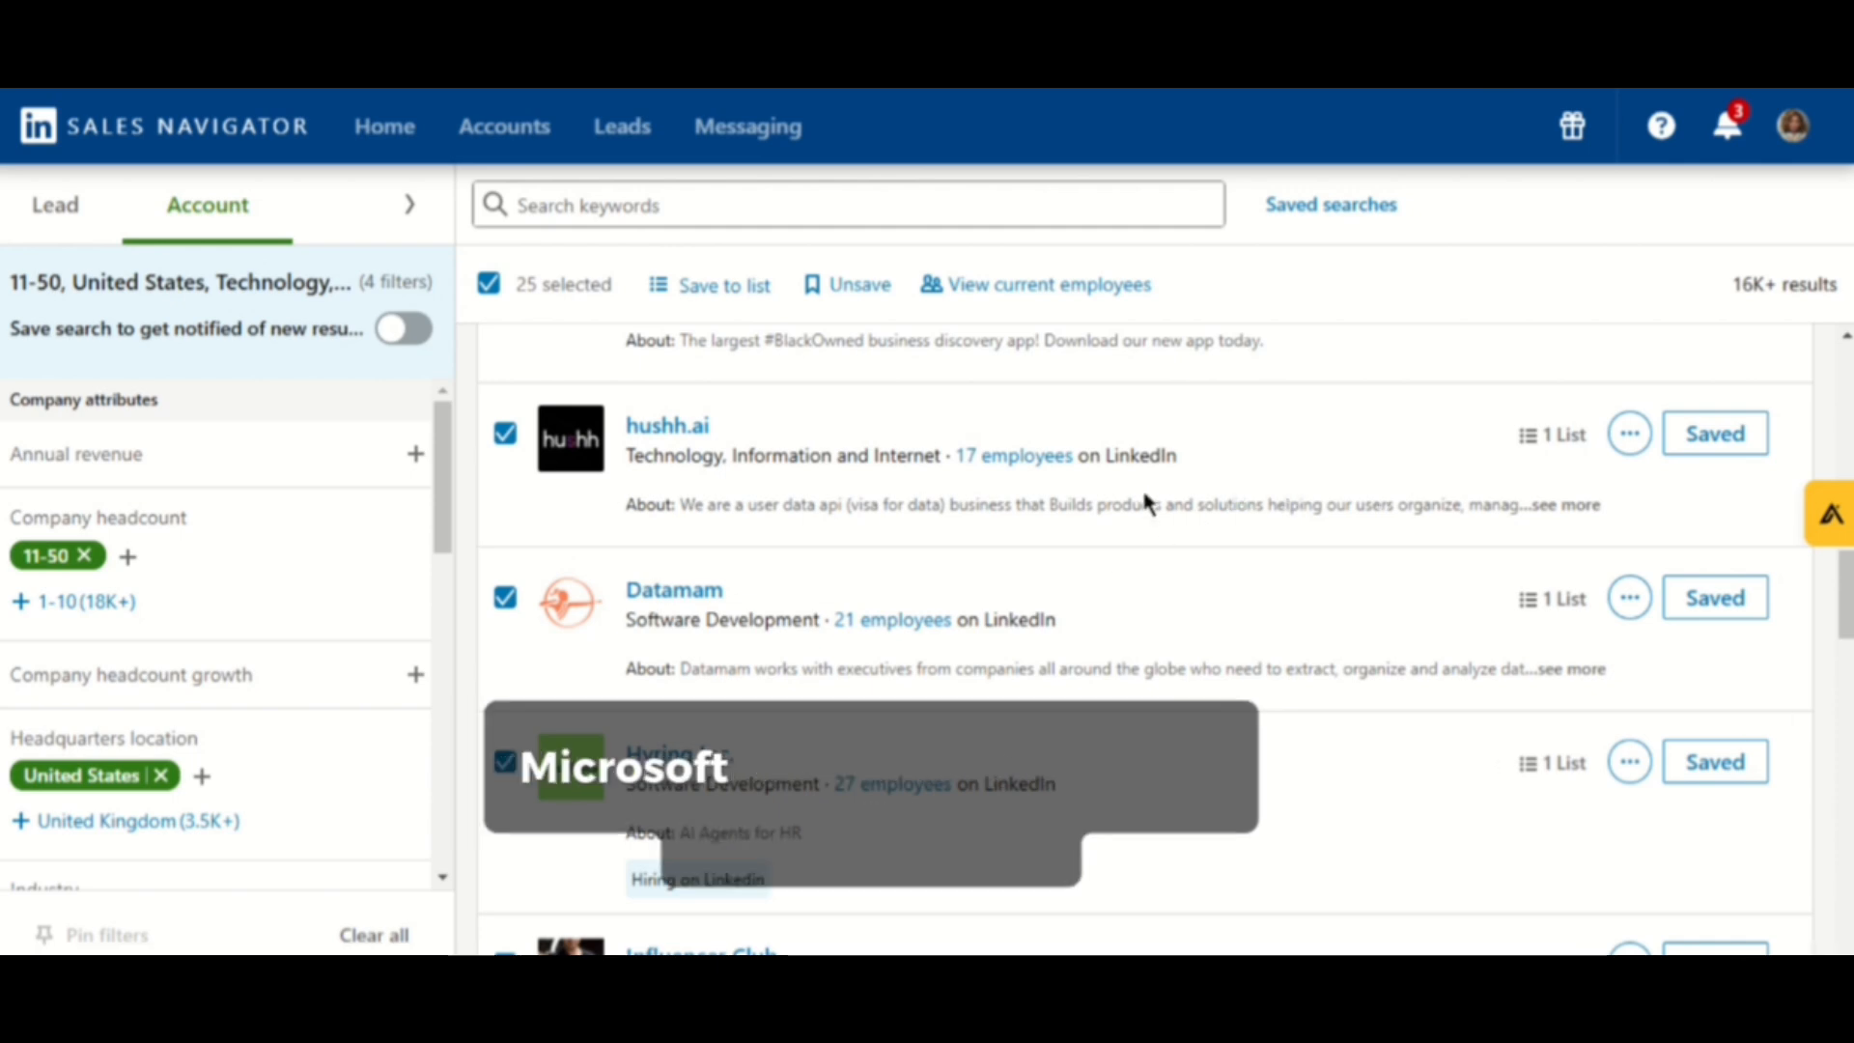
- Add Manufacturing to the Industry filter
scroll(1141, 502, down, 5)
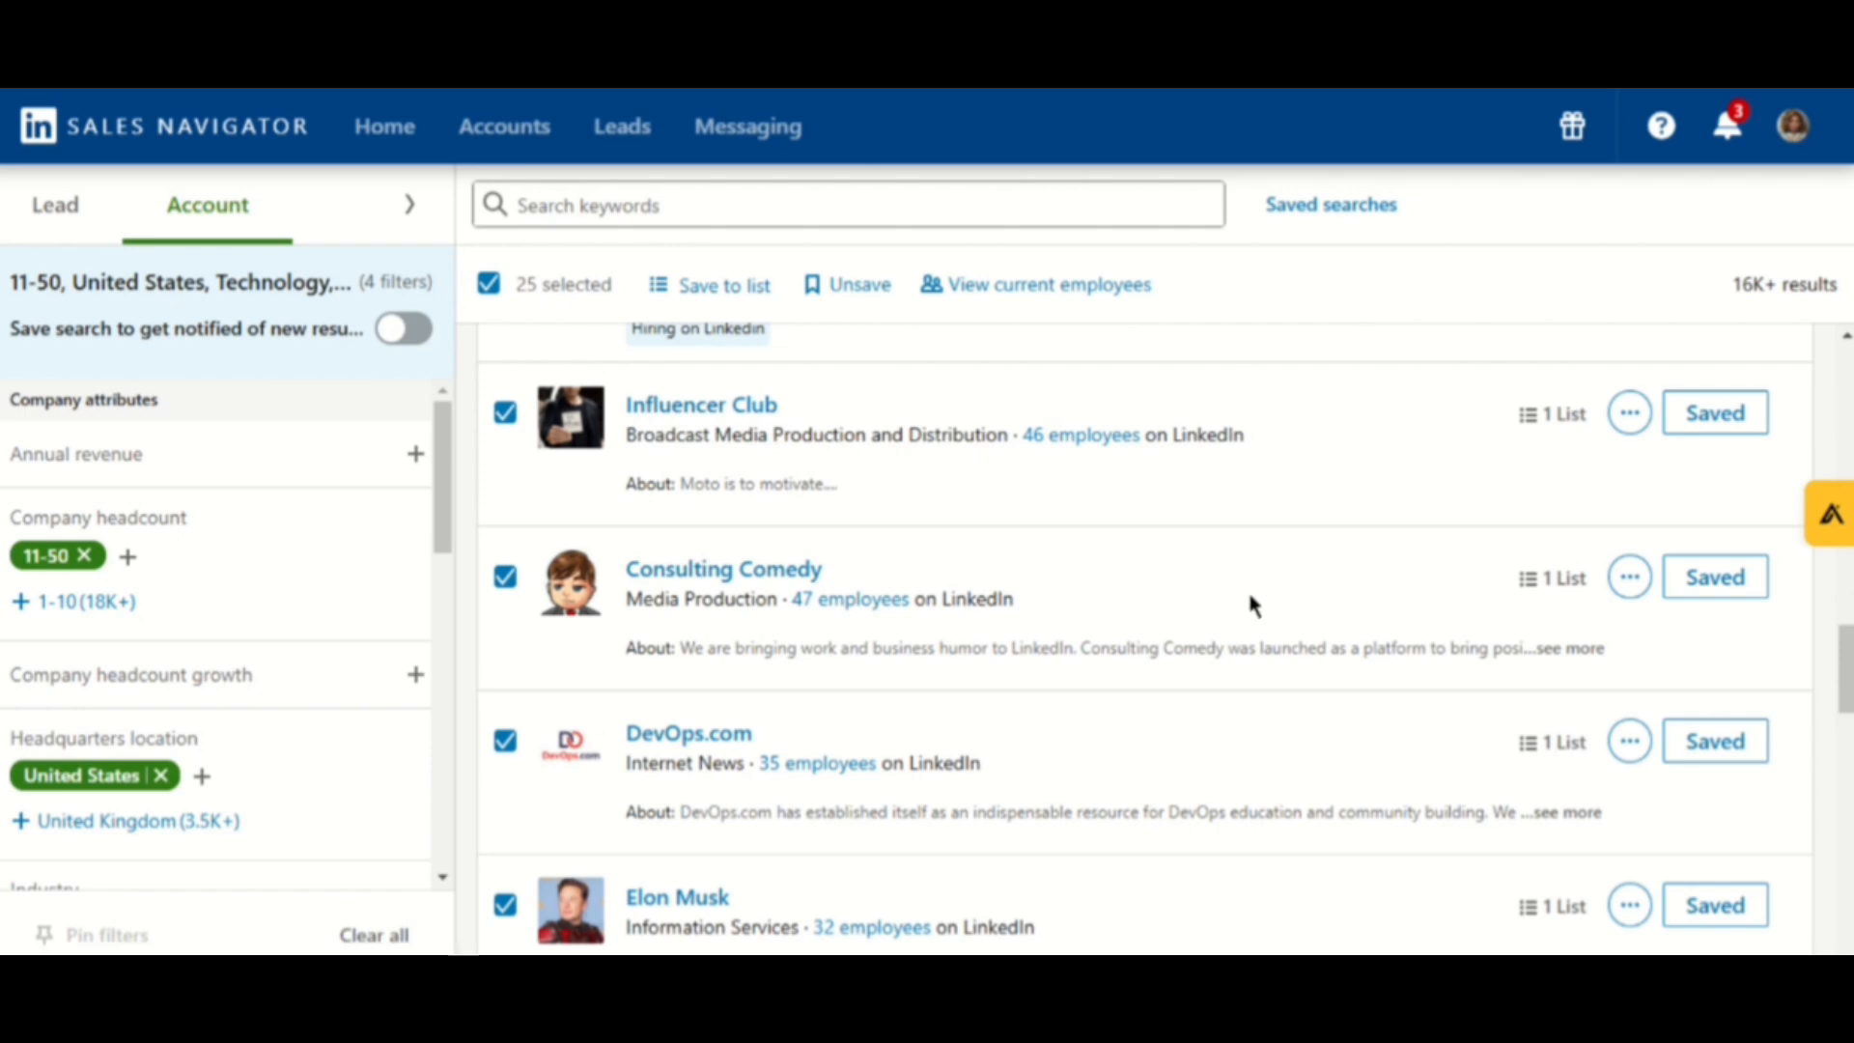
scroll(1249, 601, down, 6)
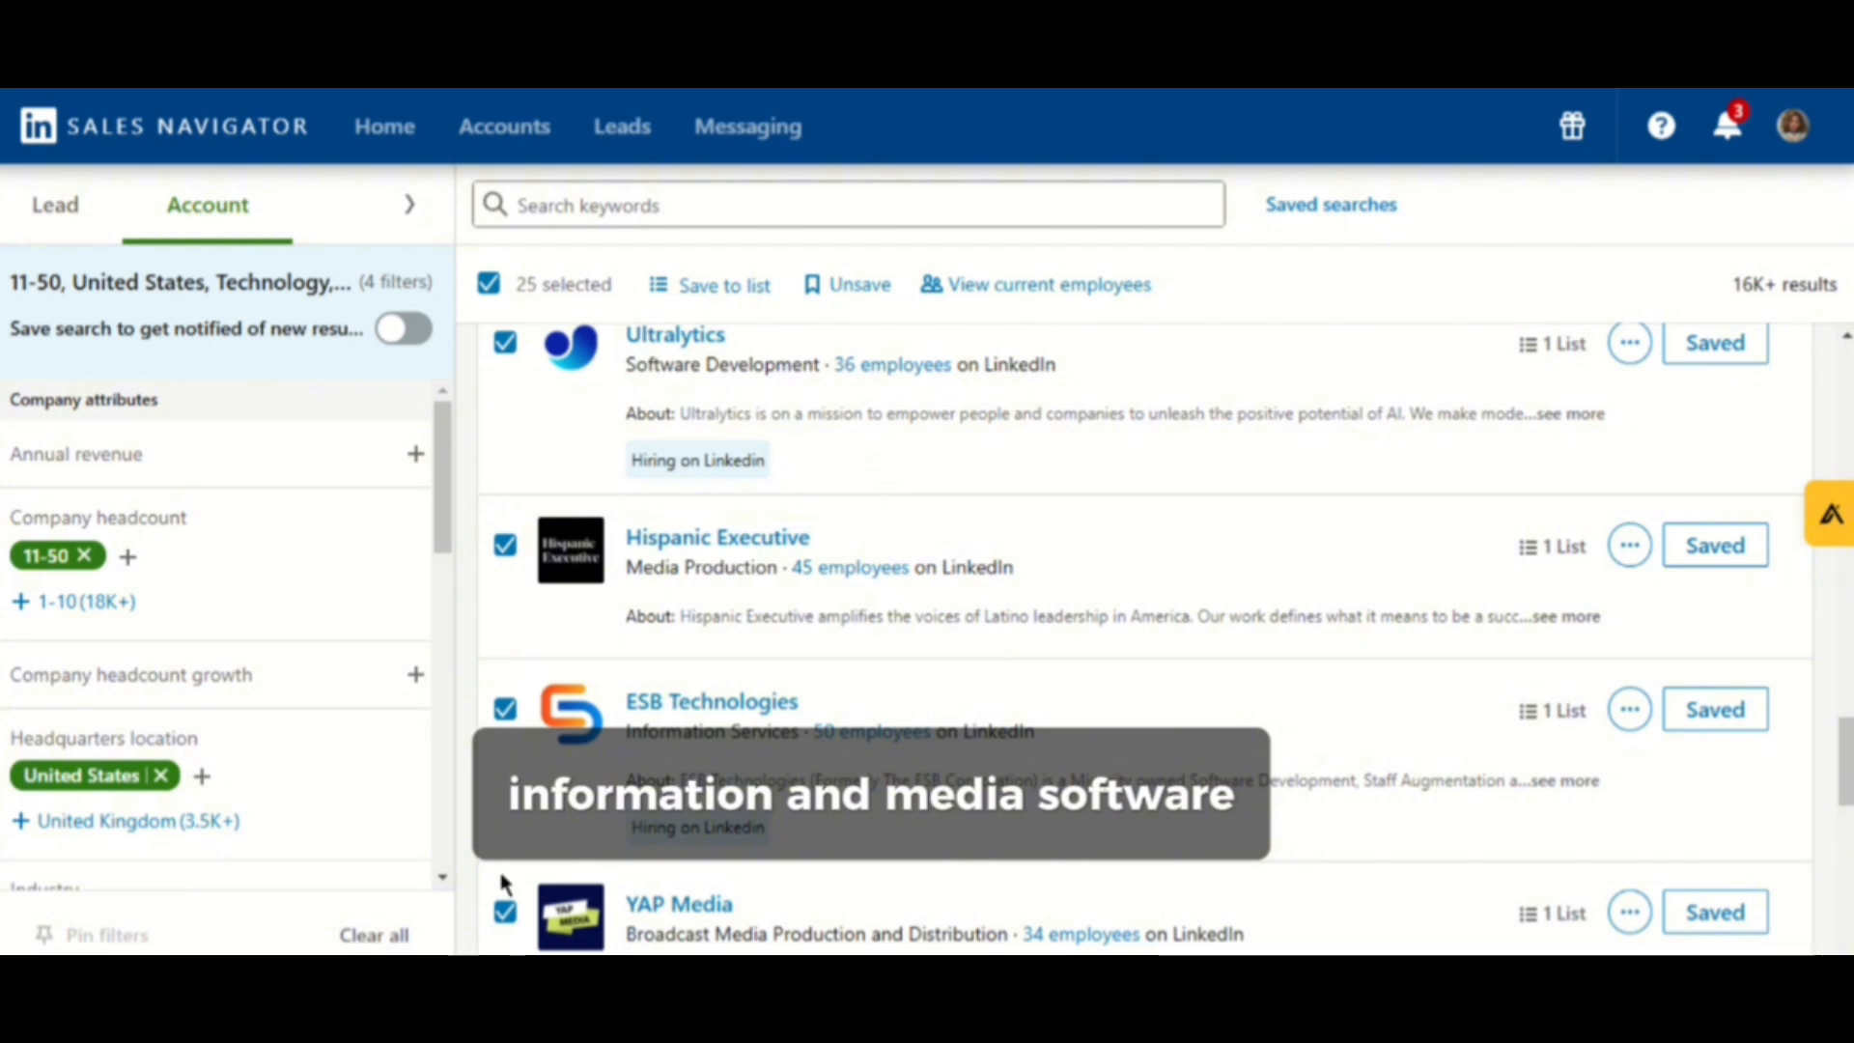
scroll(285, 768, down, 1)
scroll(285, 762, down, 2)
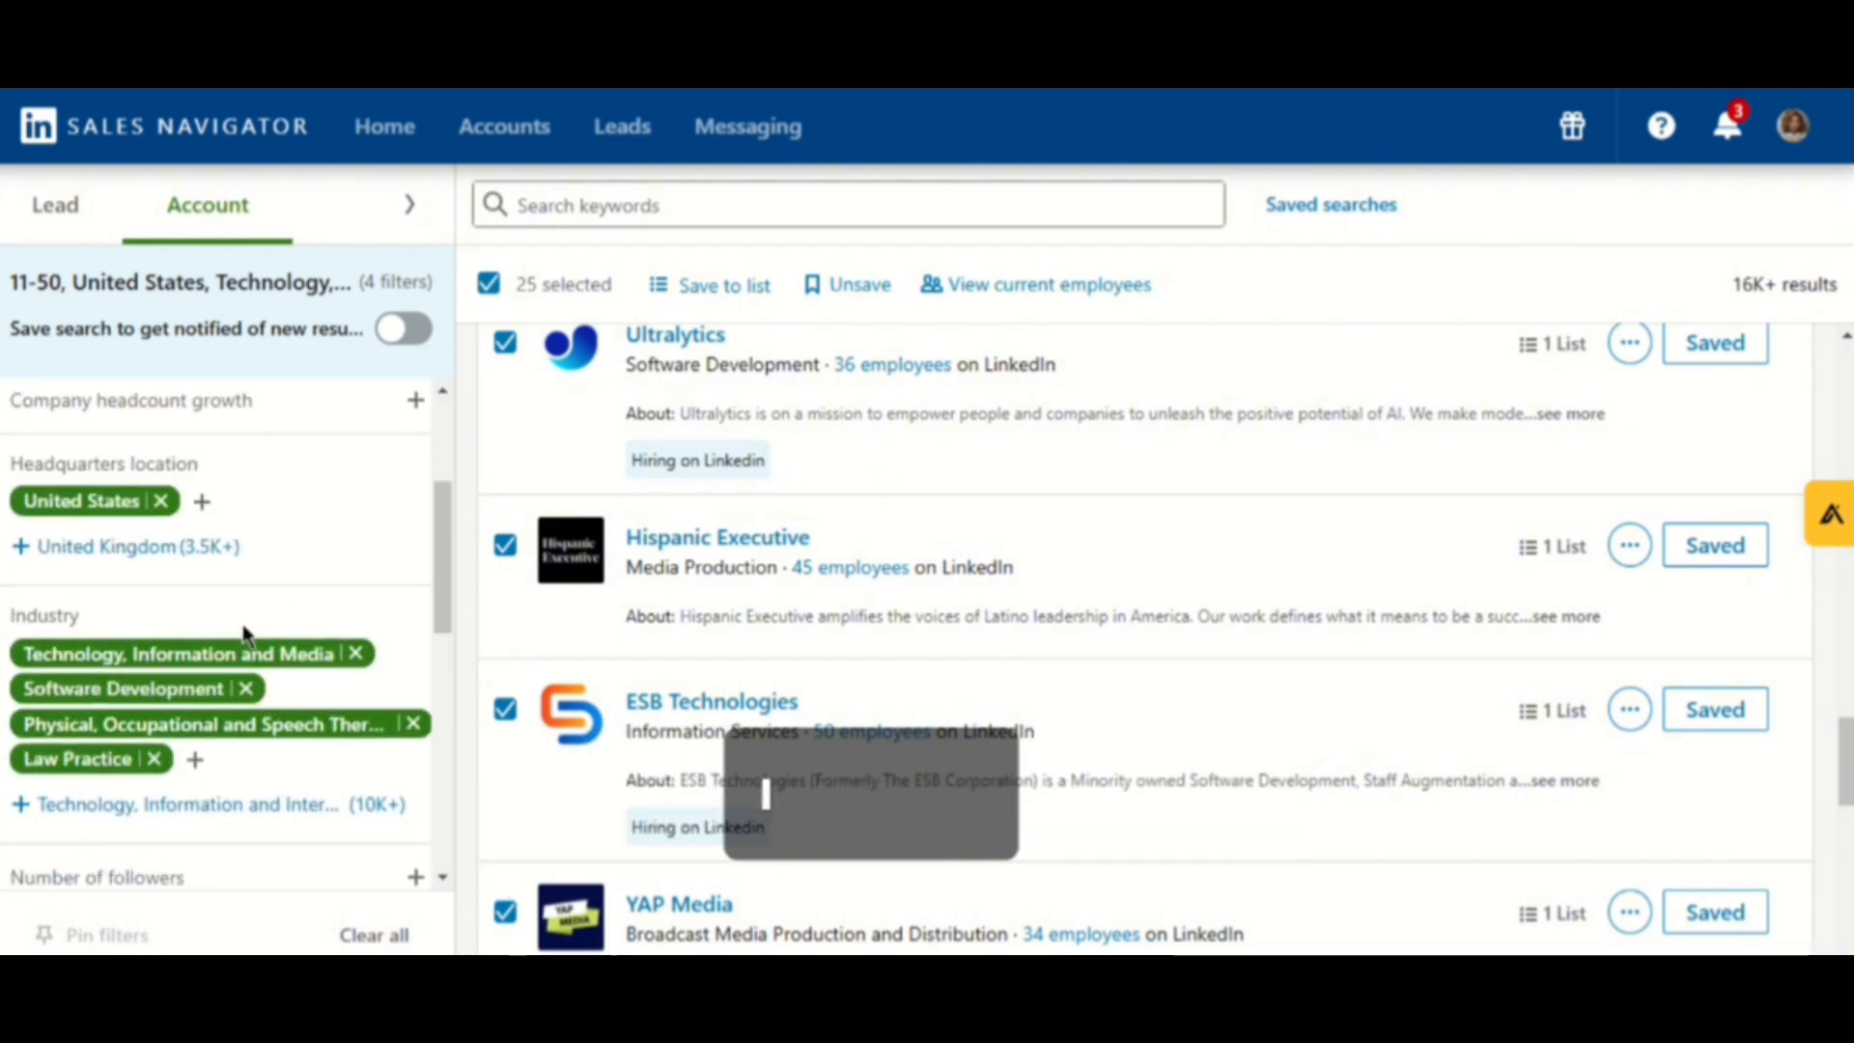
scroll(251, 666, up, 3)
scroll(249, 682, down, 4)
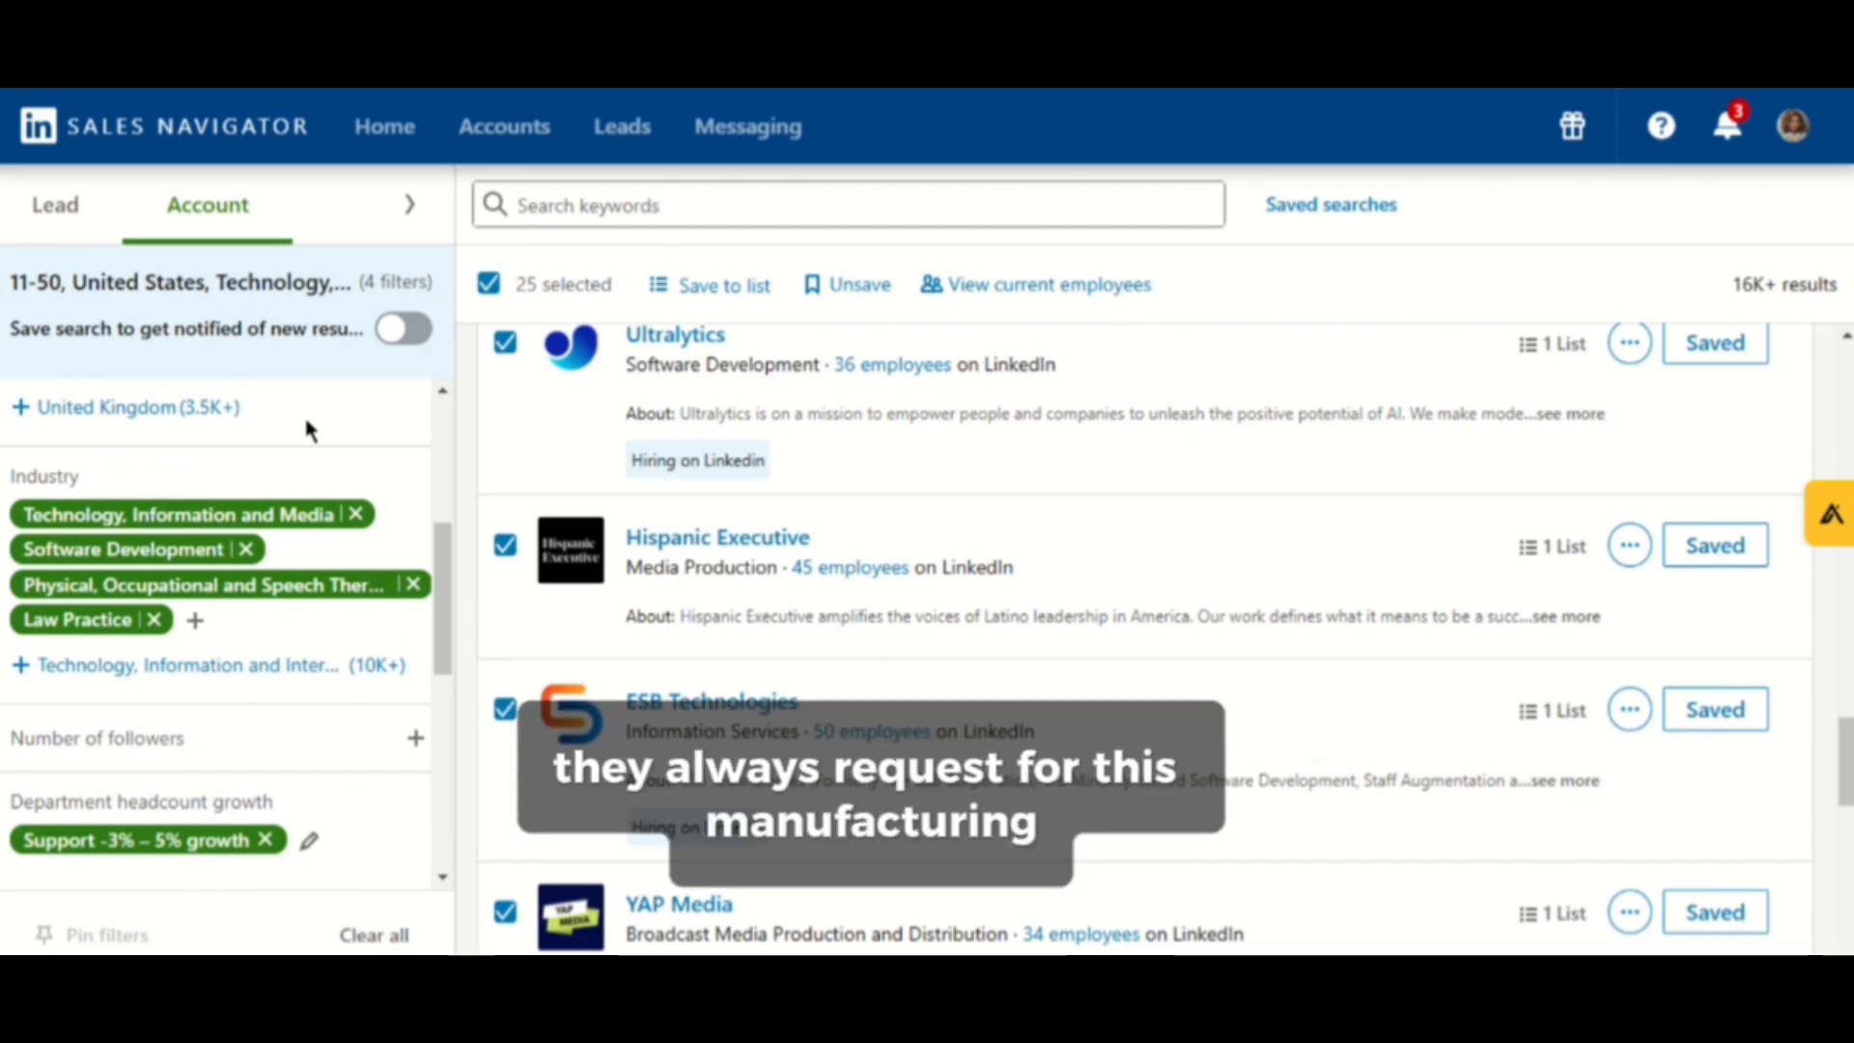
click(194, 620)
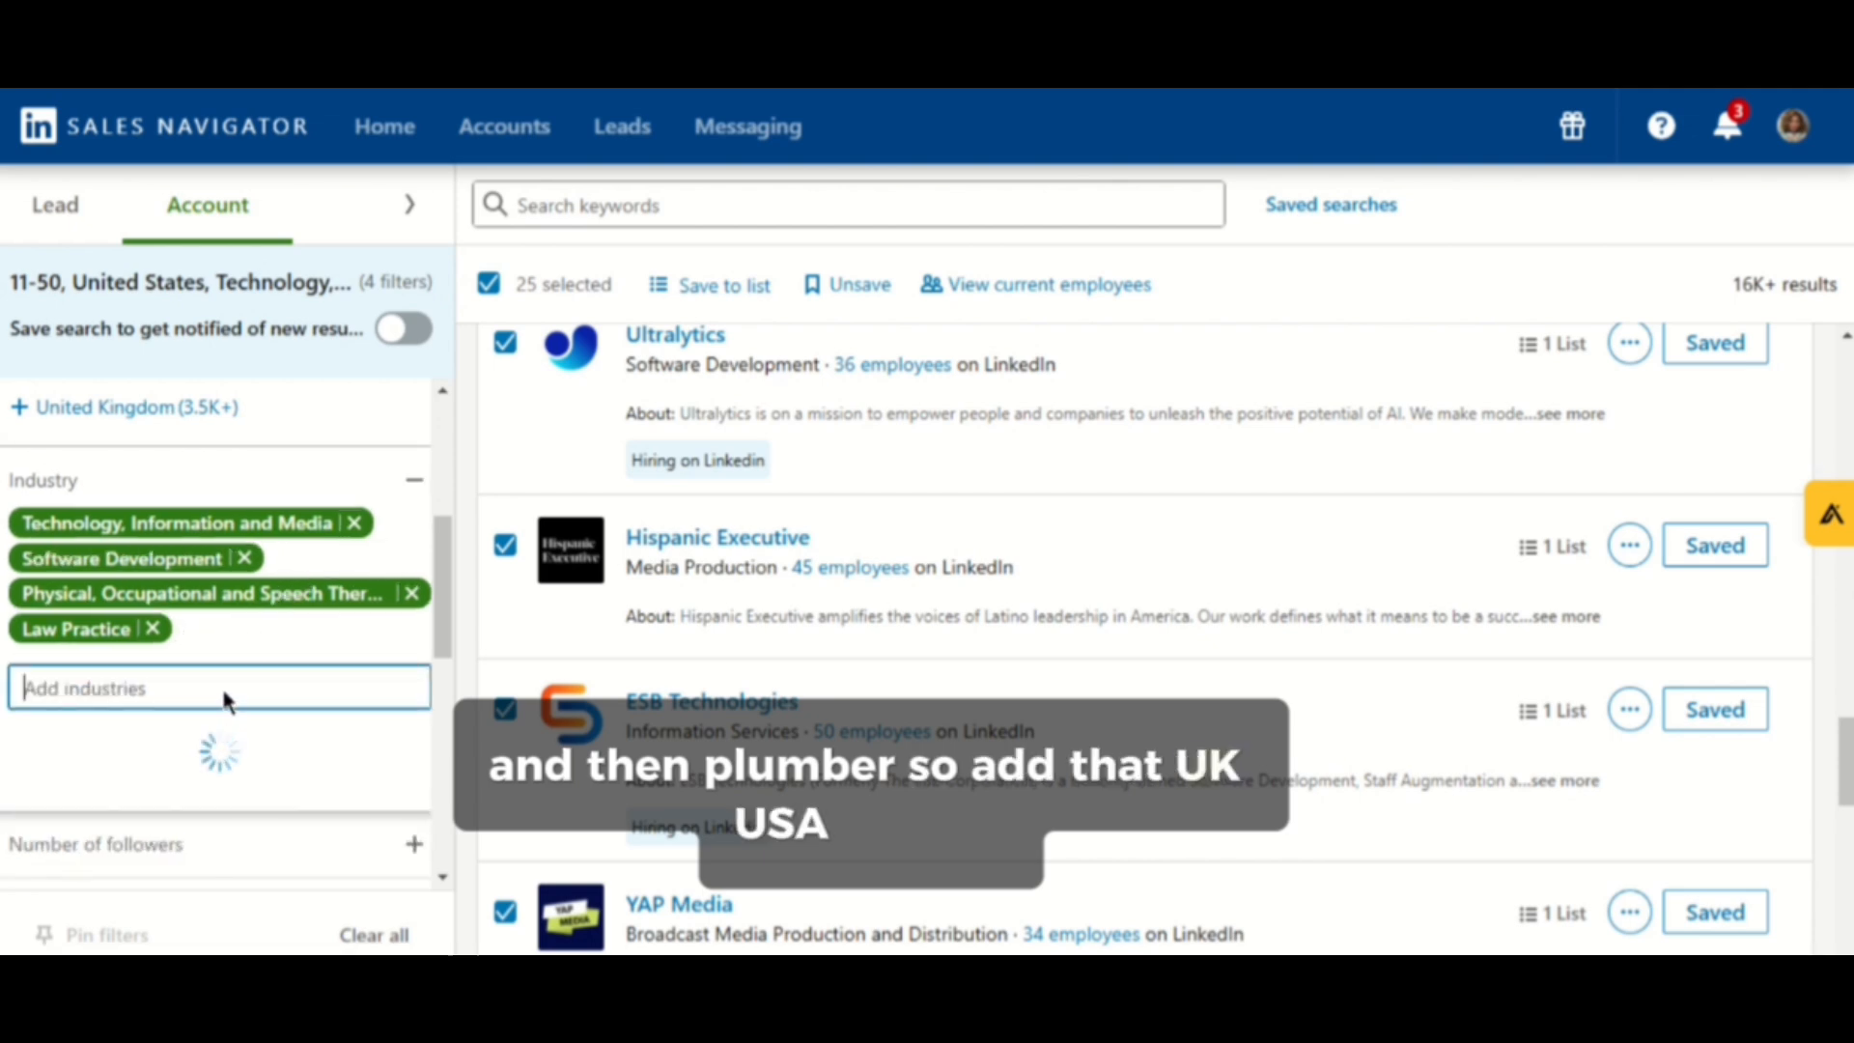
text(Manu)
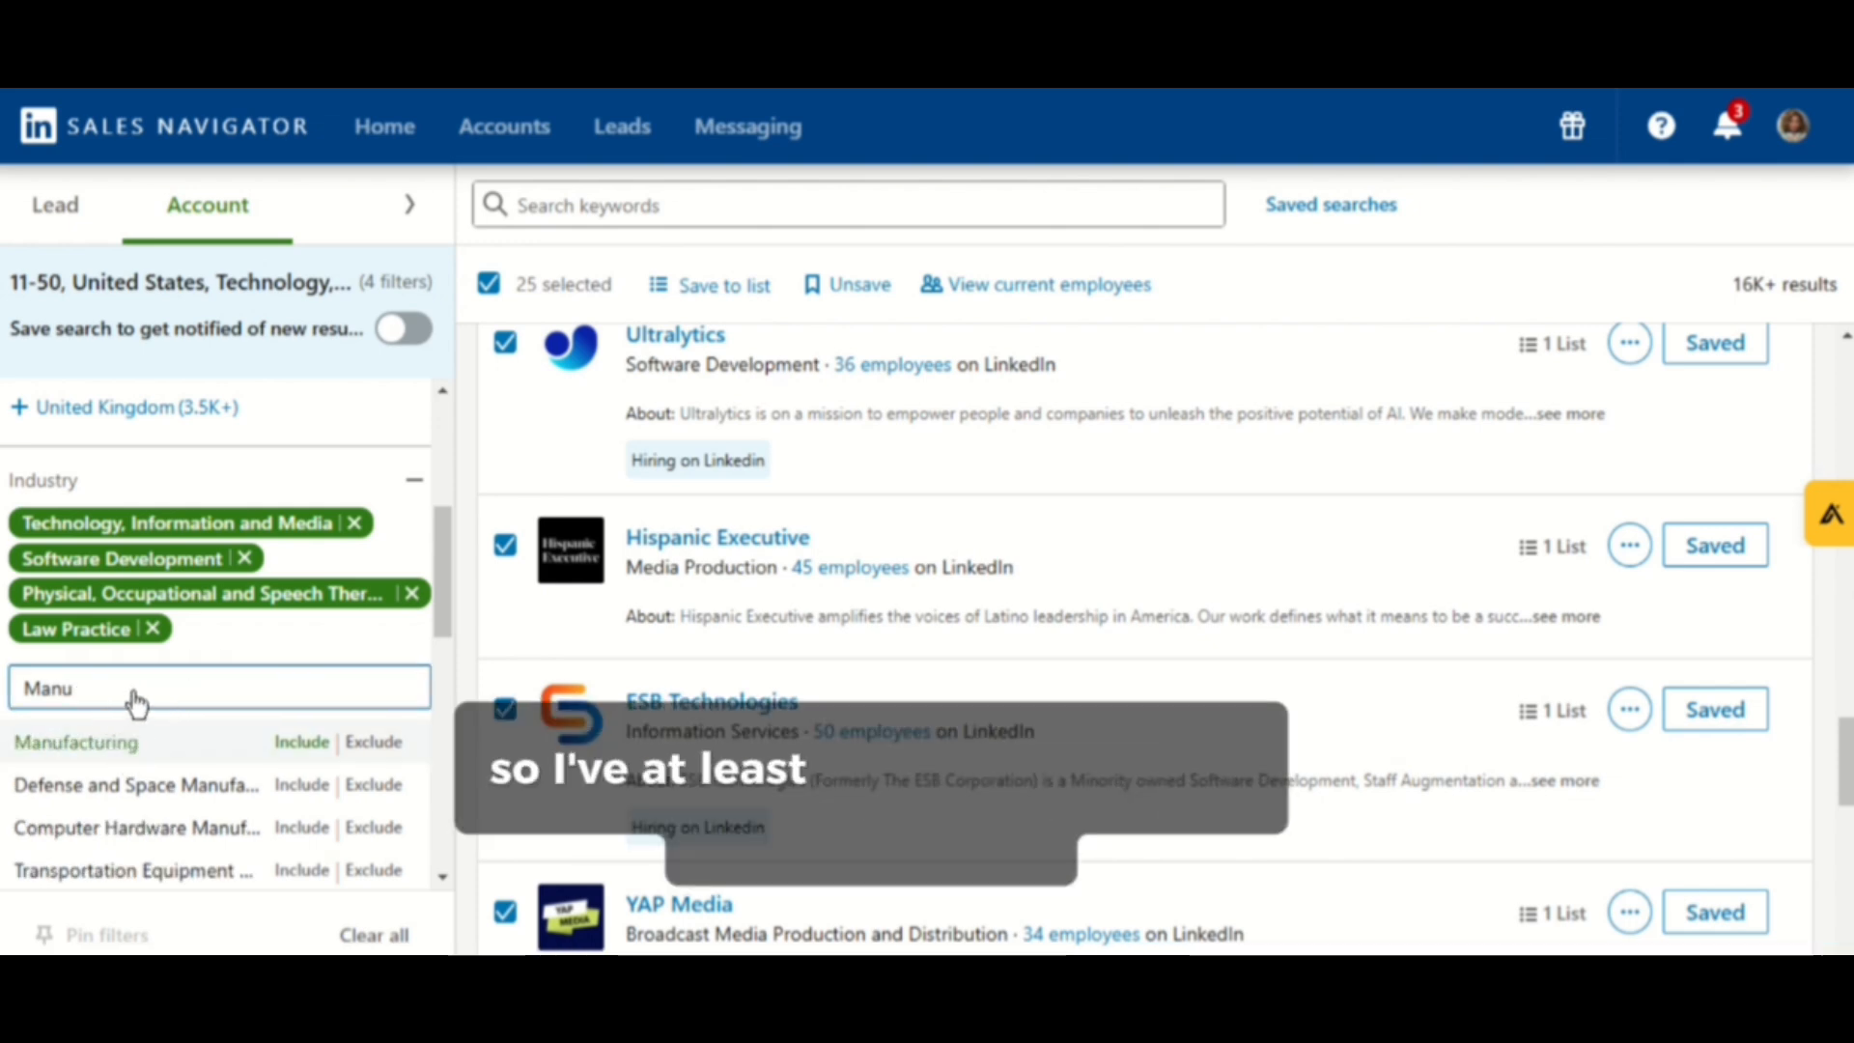
key(Return)
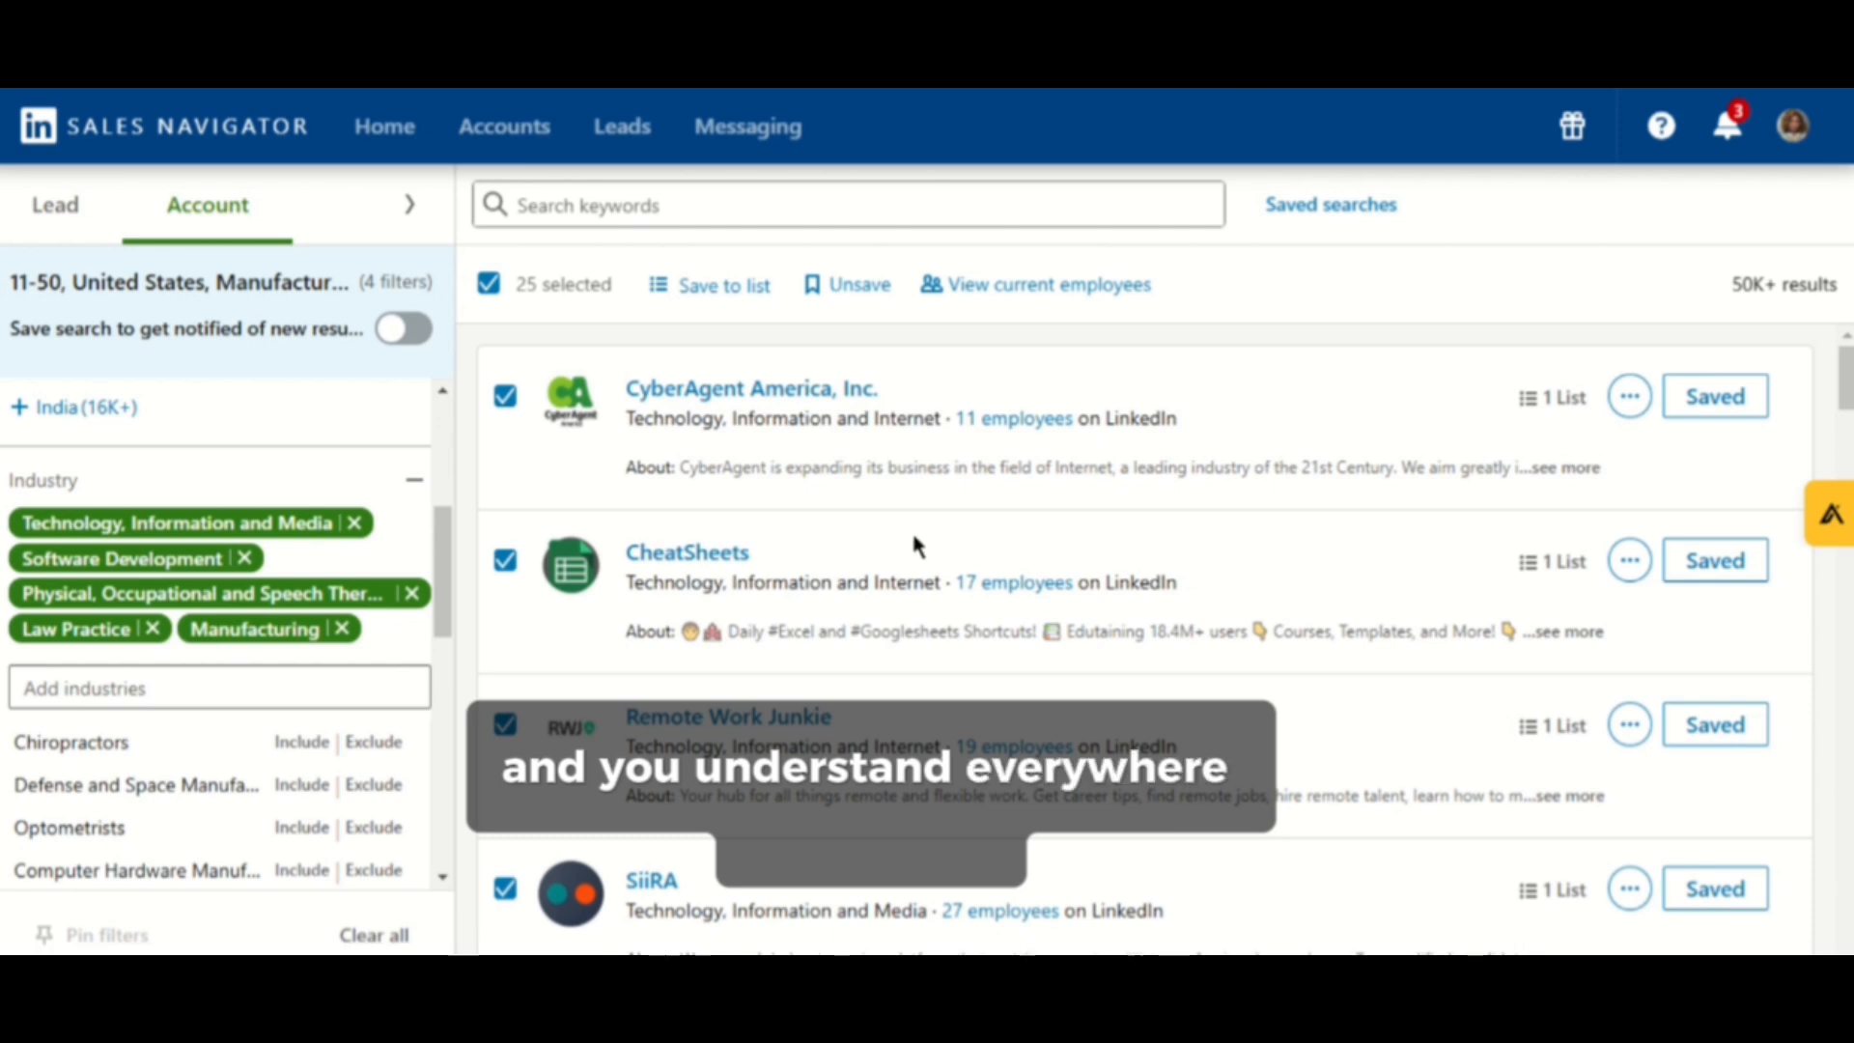
- Scroll through the updated results and the remaining filter list
scroll(914, 547, down, 10)
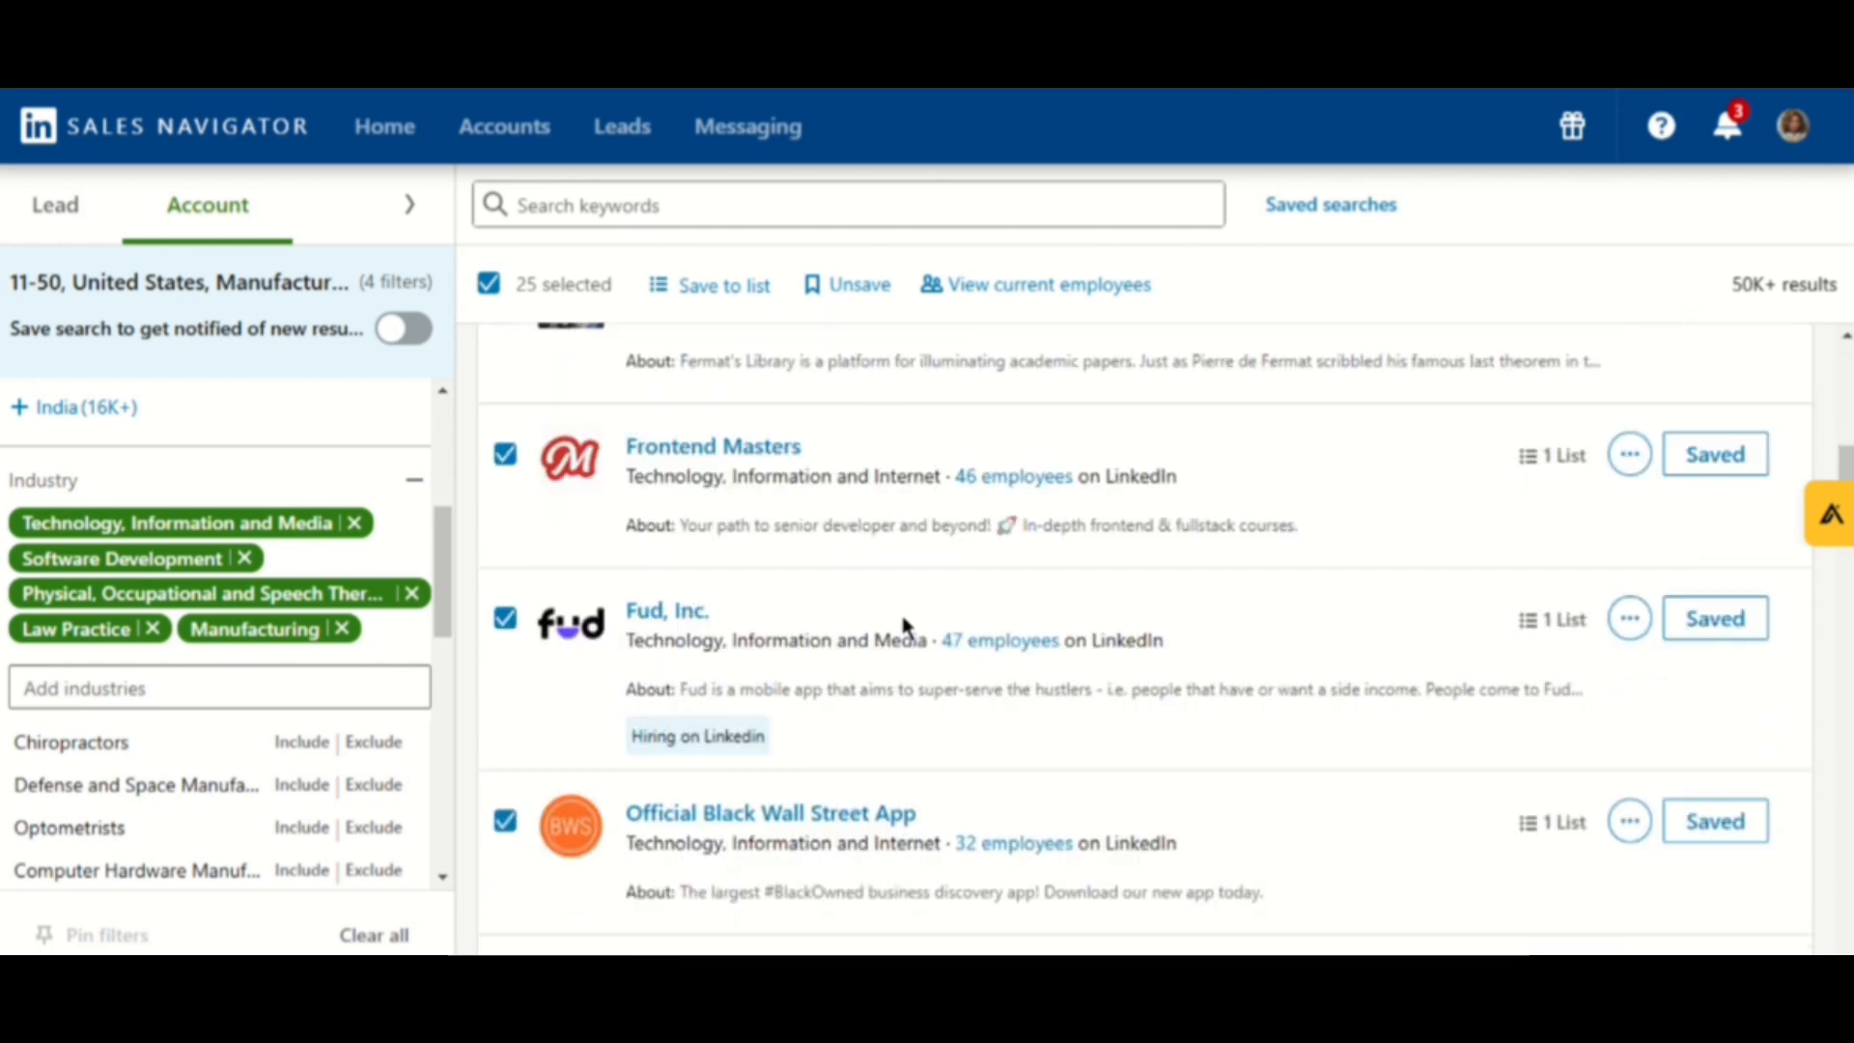
scroll(905, 622, up, 10)
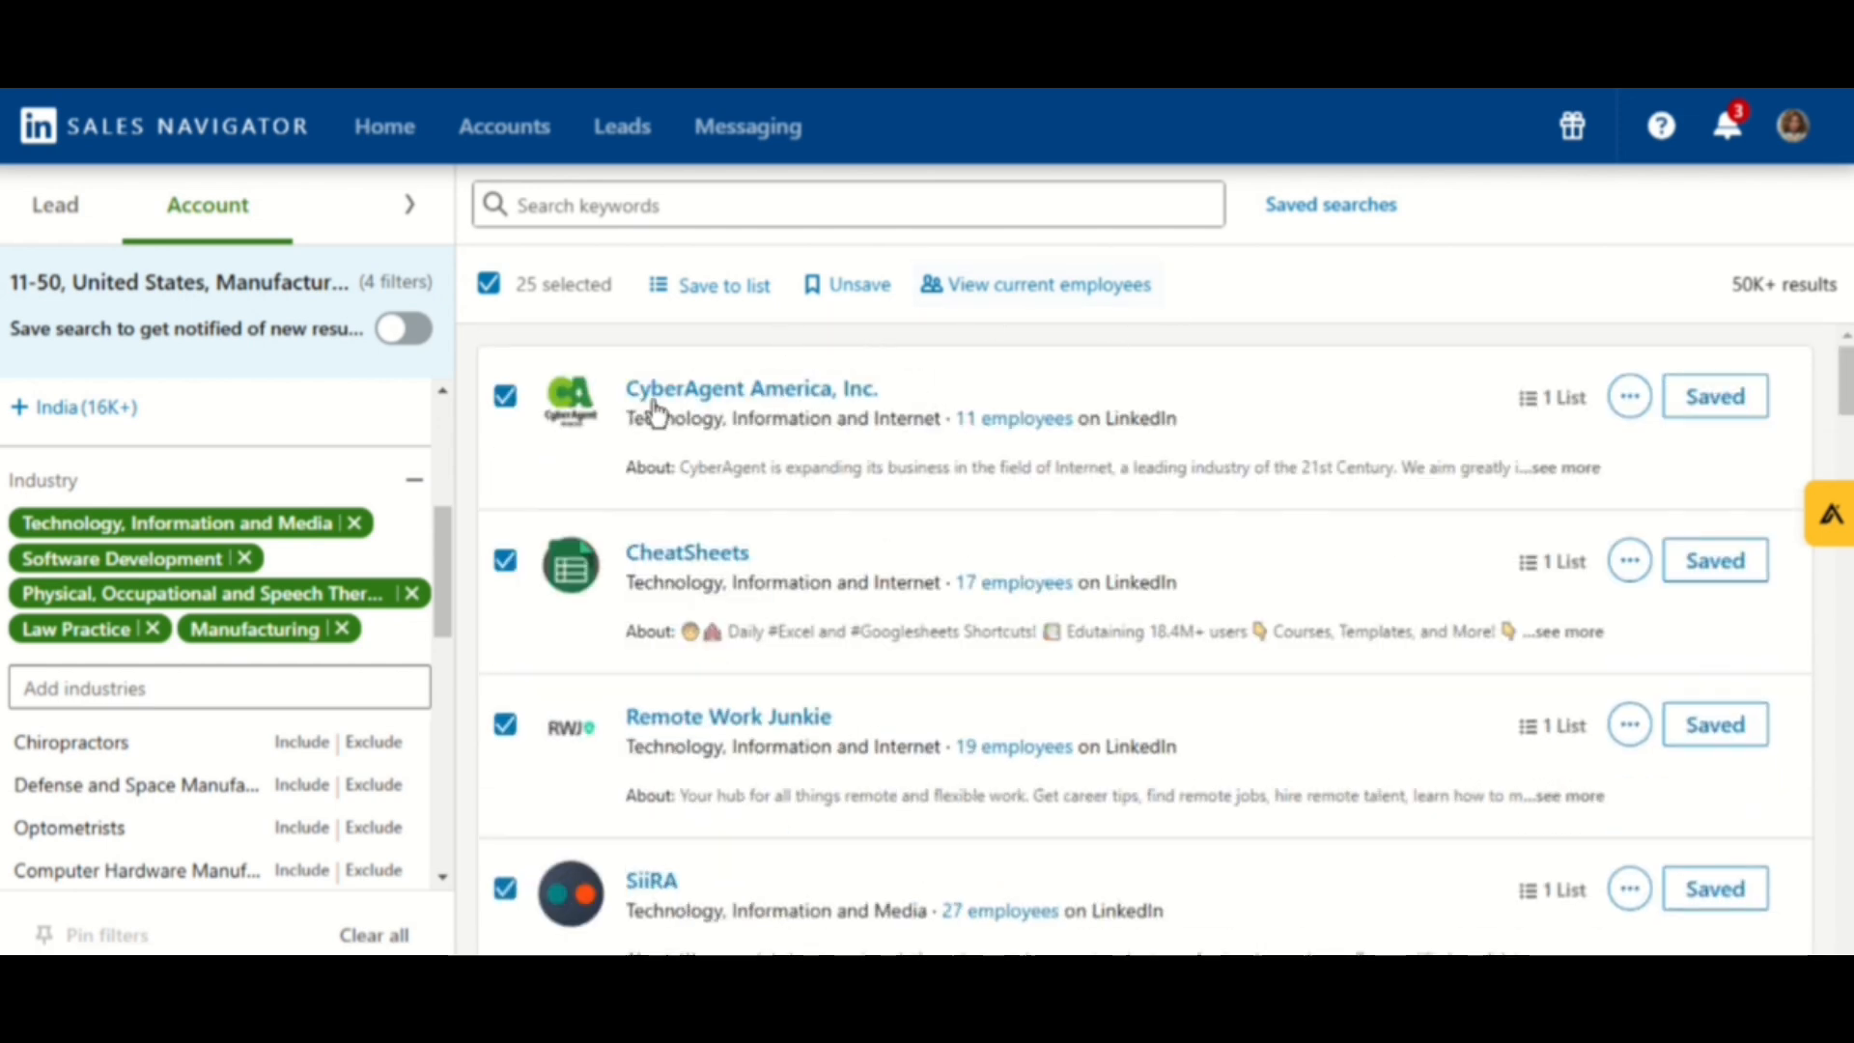
scroll(437, 680, down, 10)
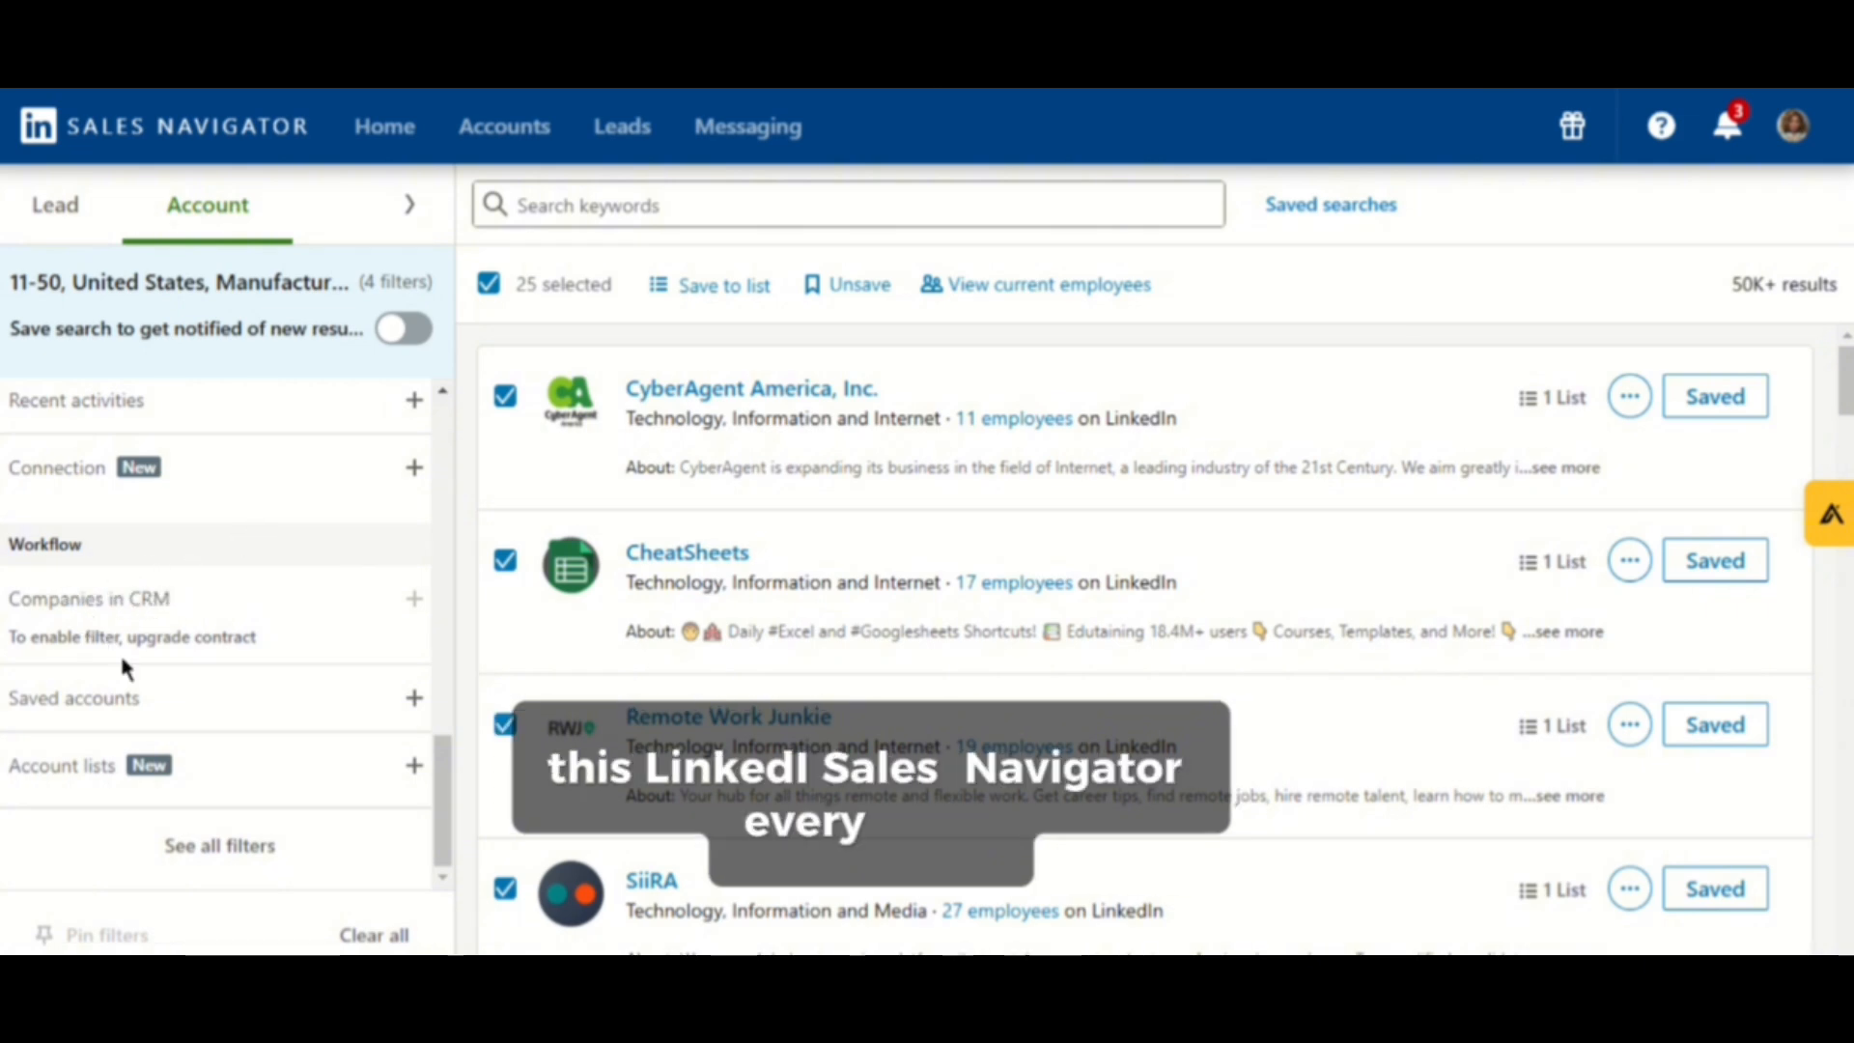
scroll(145, 729, up, 5)
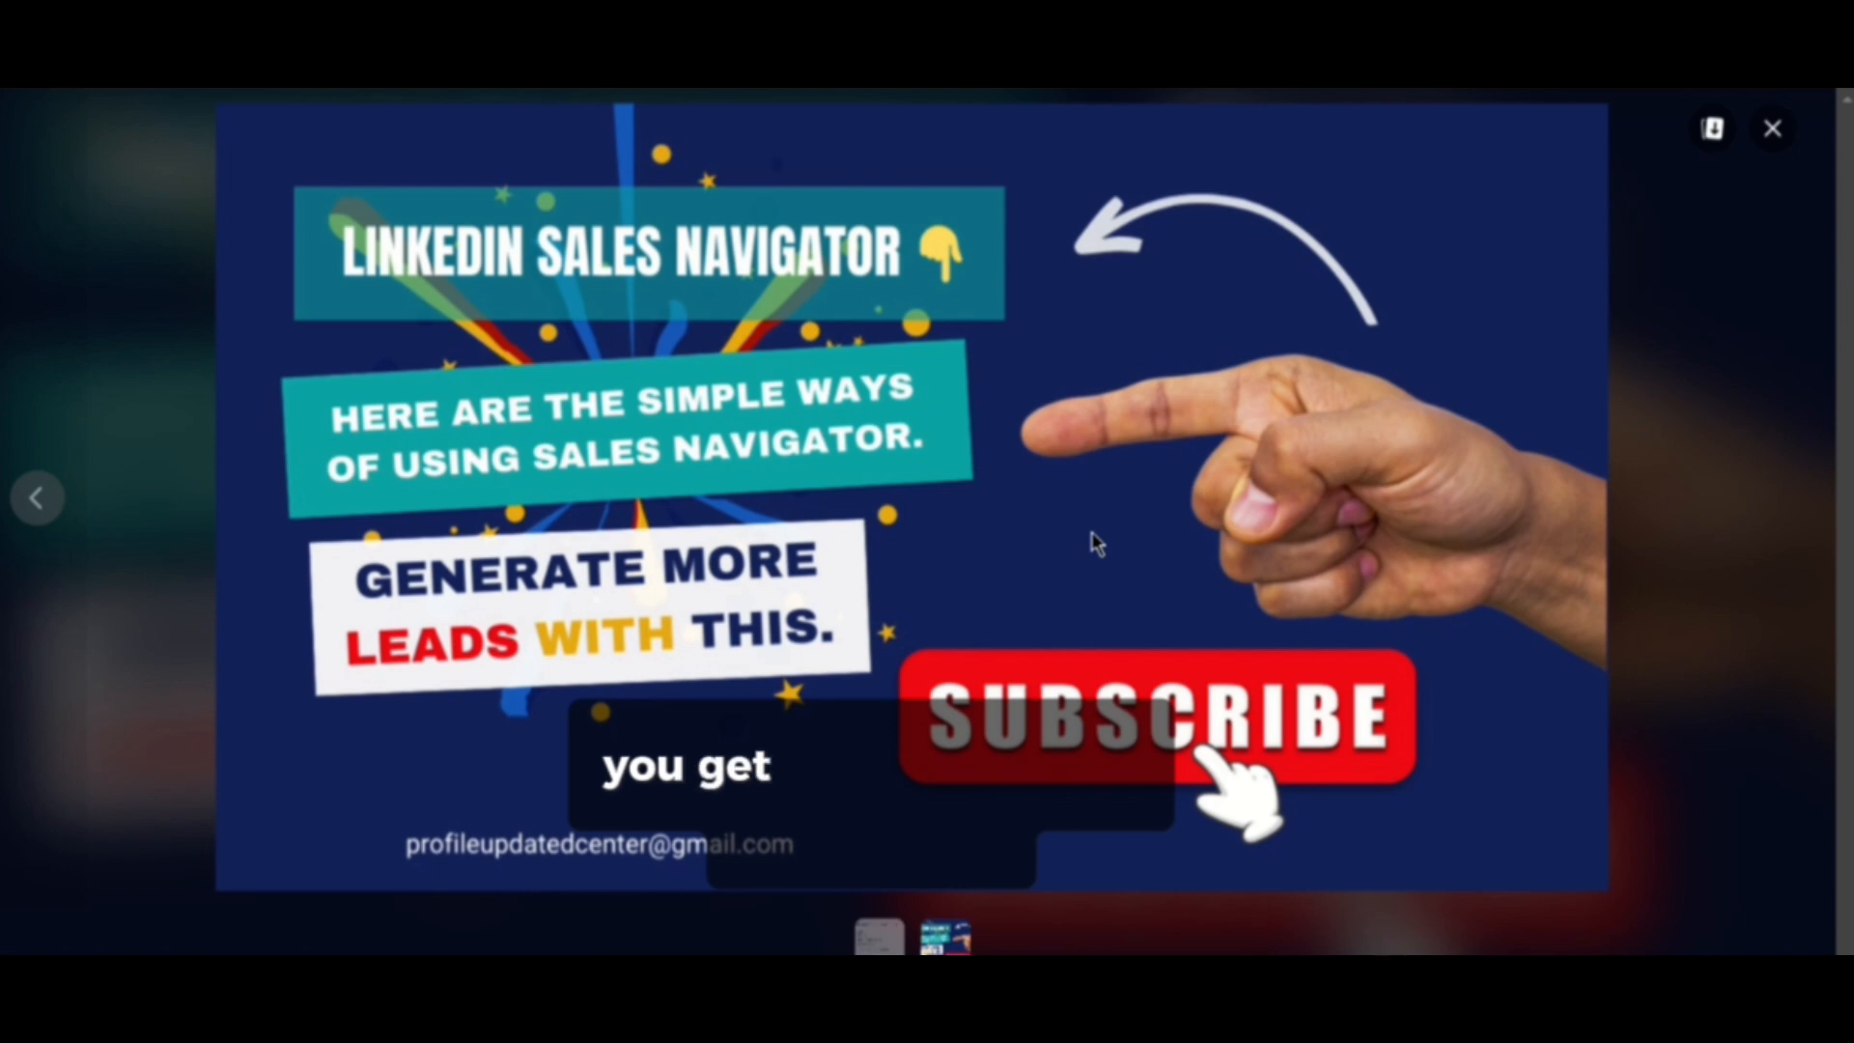
key(Left)
key(Right)
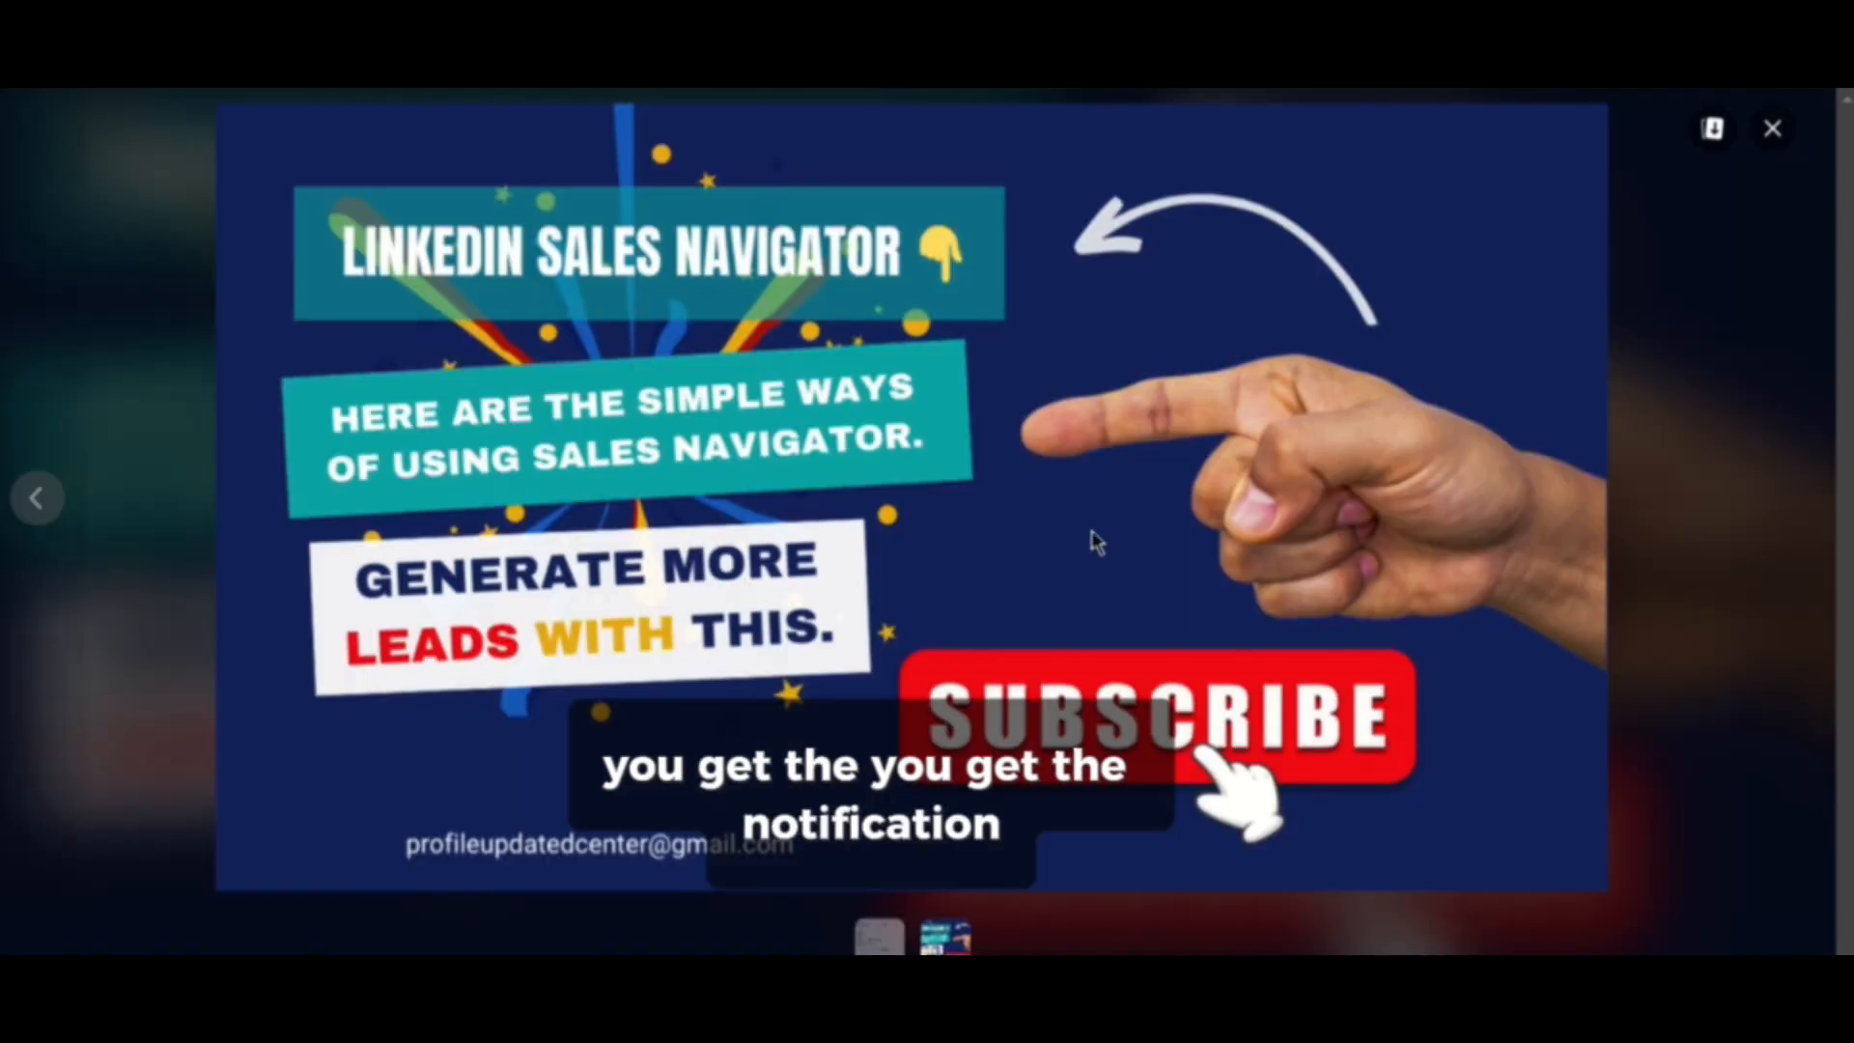